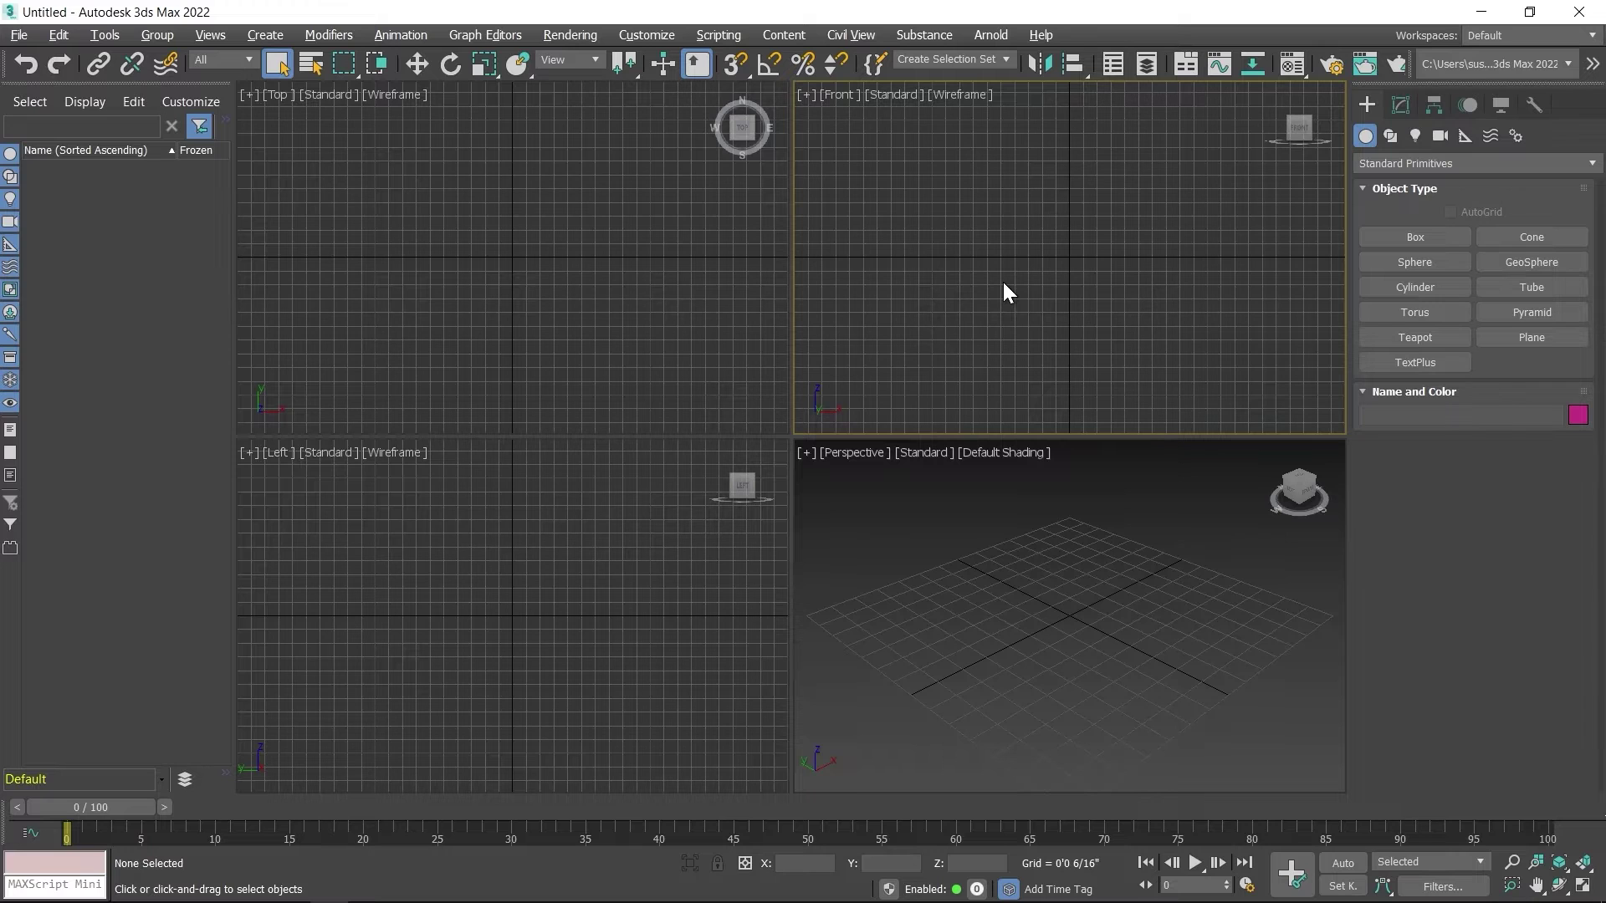
In a maximized Front view, create a solid-shaded 4×4-segment plane, then glance at the bulb reference photo.
{"action": "key", "text": "alt+w"}
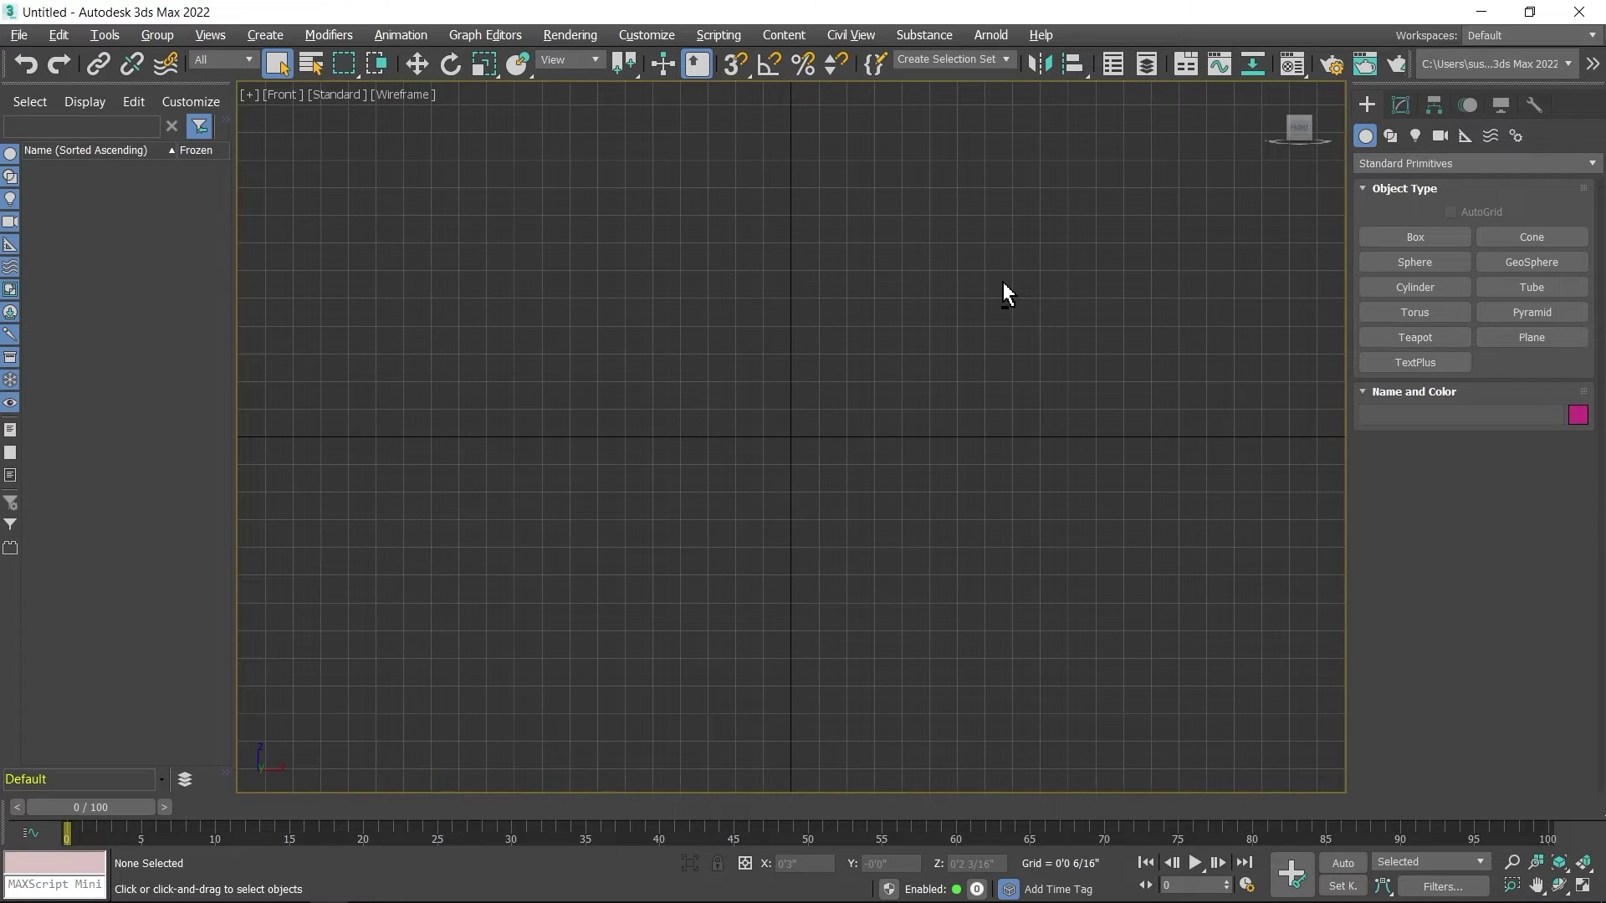
{"action": "left_click", "coordinate": [1533, 337]}
{"action": "mouse_move", "coordinate": [595, 215]}
{"action": "left_mouse_down"}
{"action": "mouse_move", "coordinate": [831, 484]}
{"action": "mouse_move", "coordinate": [947, 560]}
{"action": "left_mouse_up"}
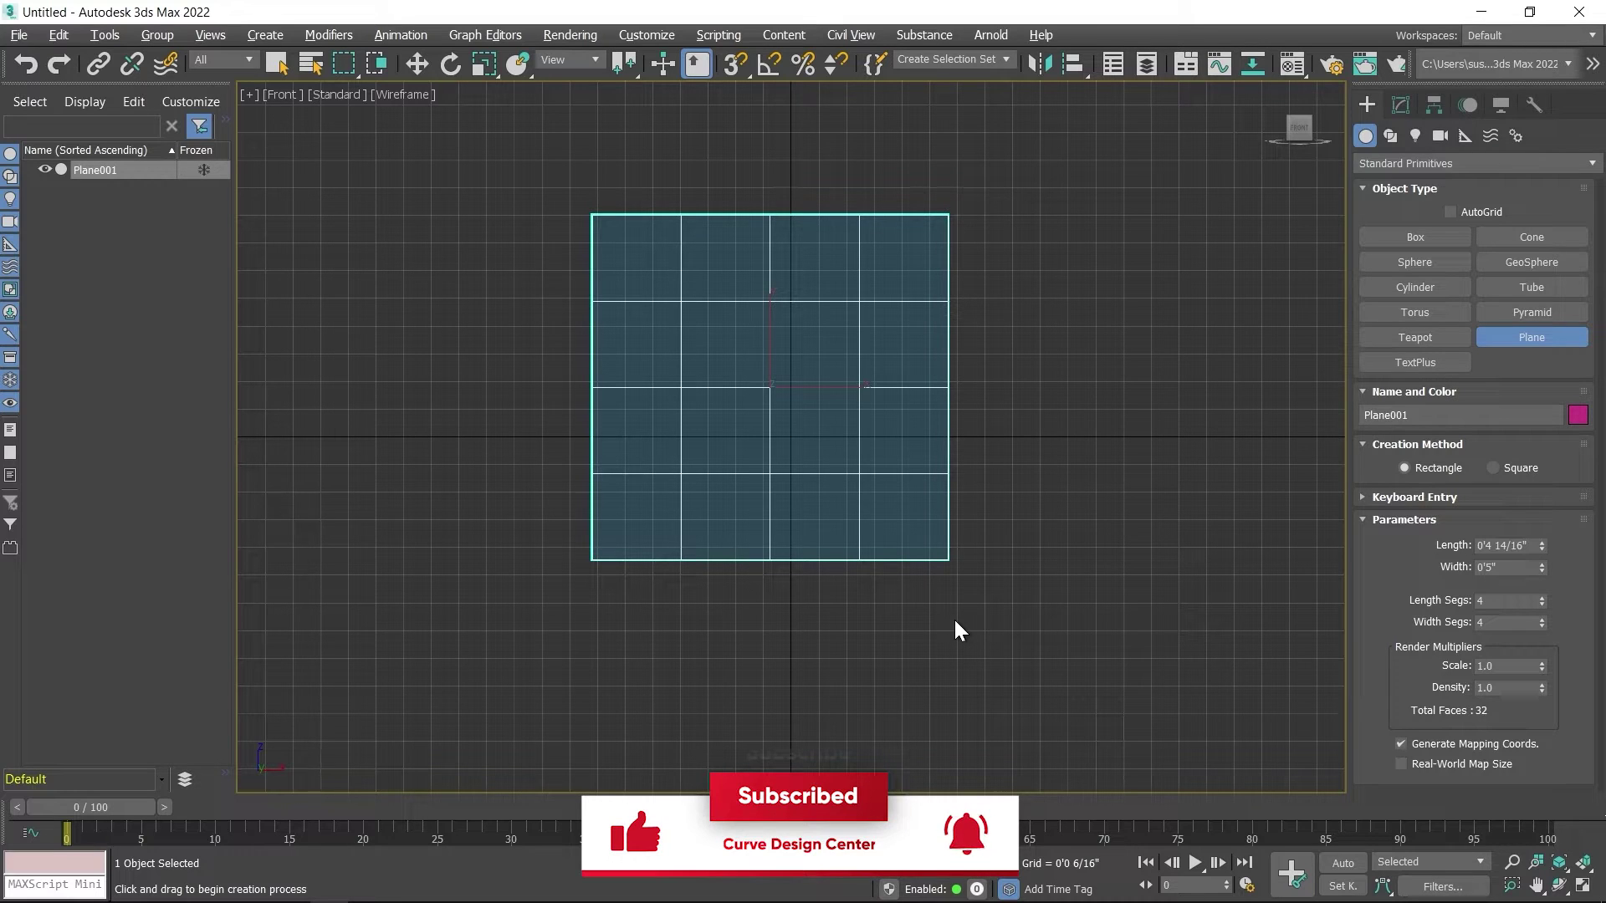
{"action": "key", "text": "F3"}
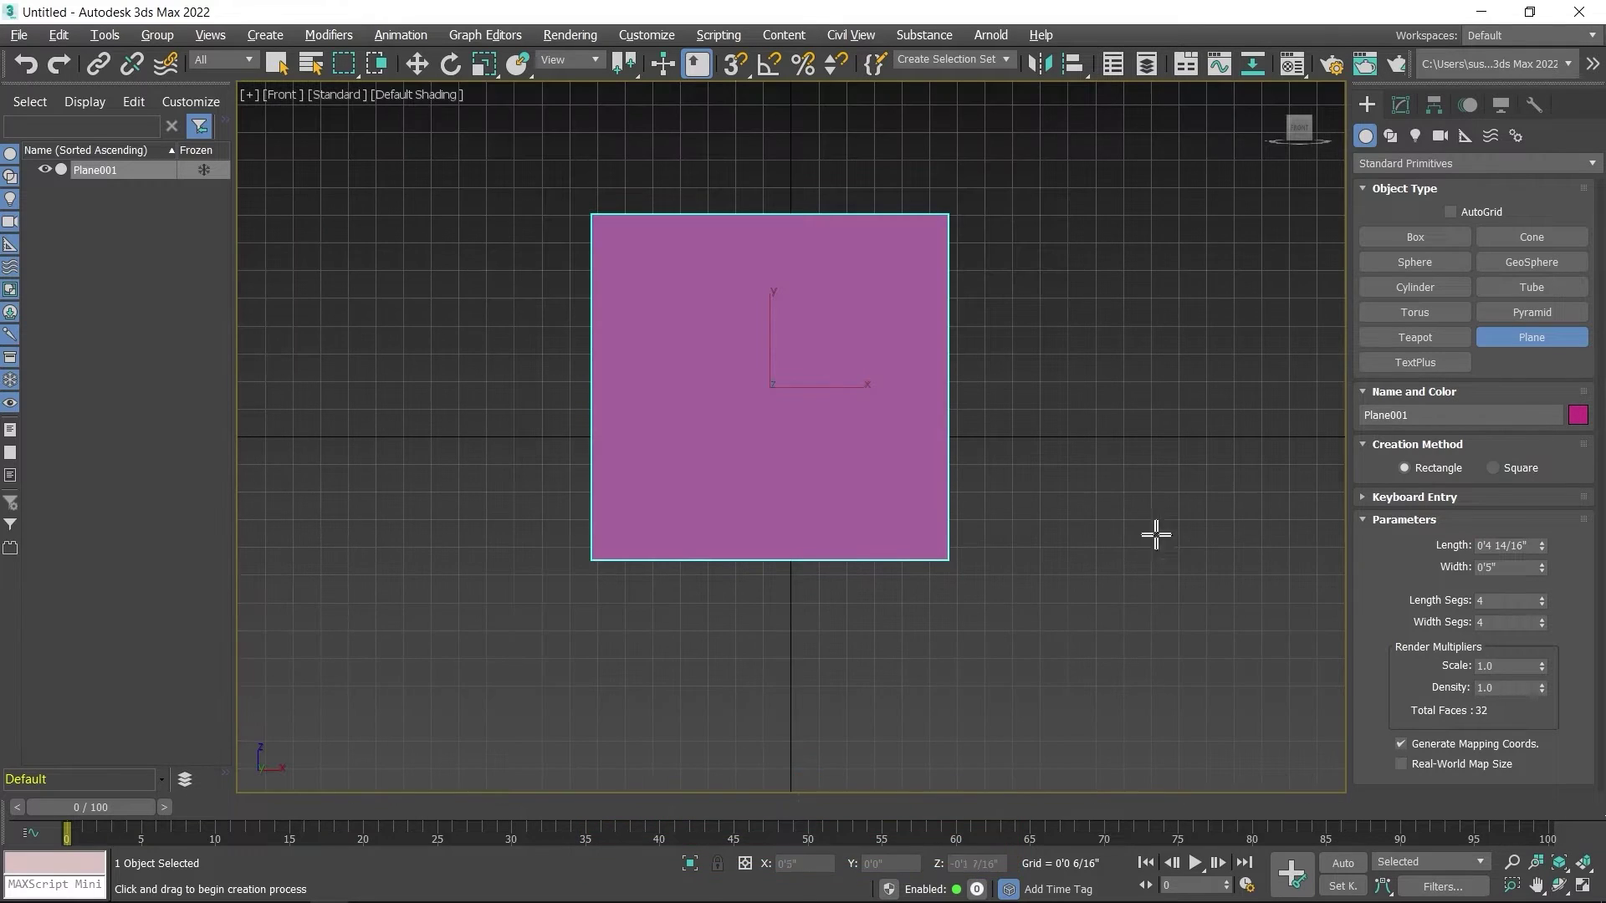
{"action": "right_click", "coordinate": [1144, 381]}
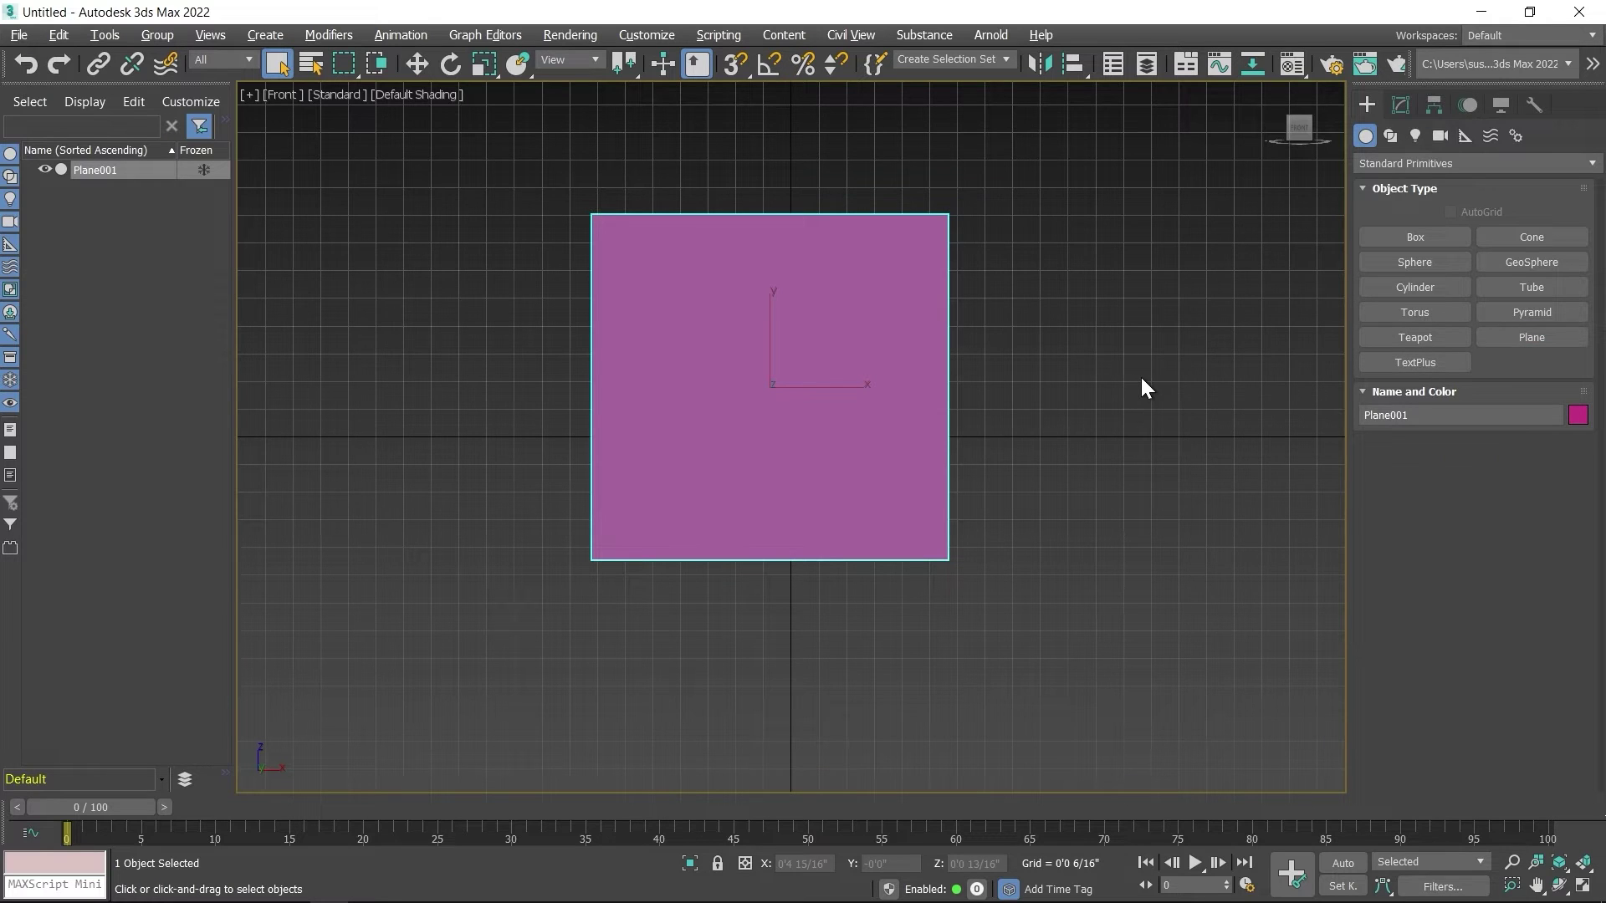
{"action": "key", "text": "alt+Tab"}
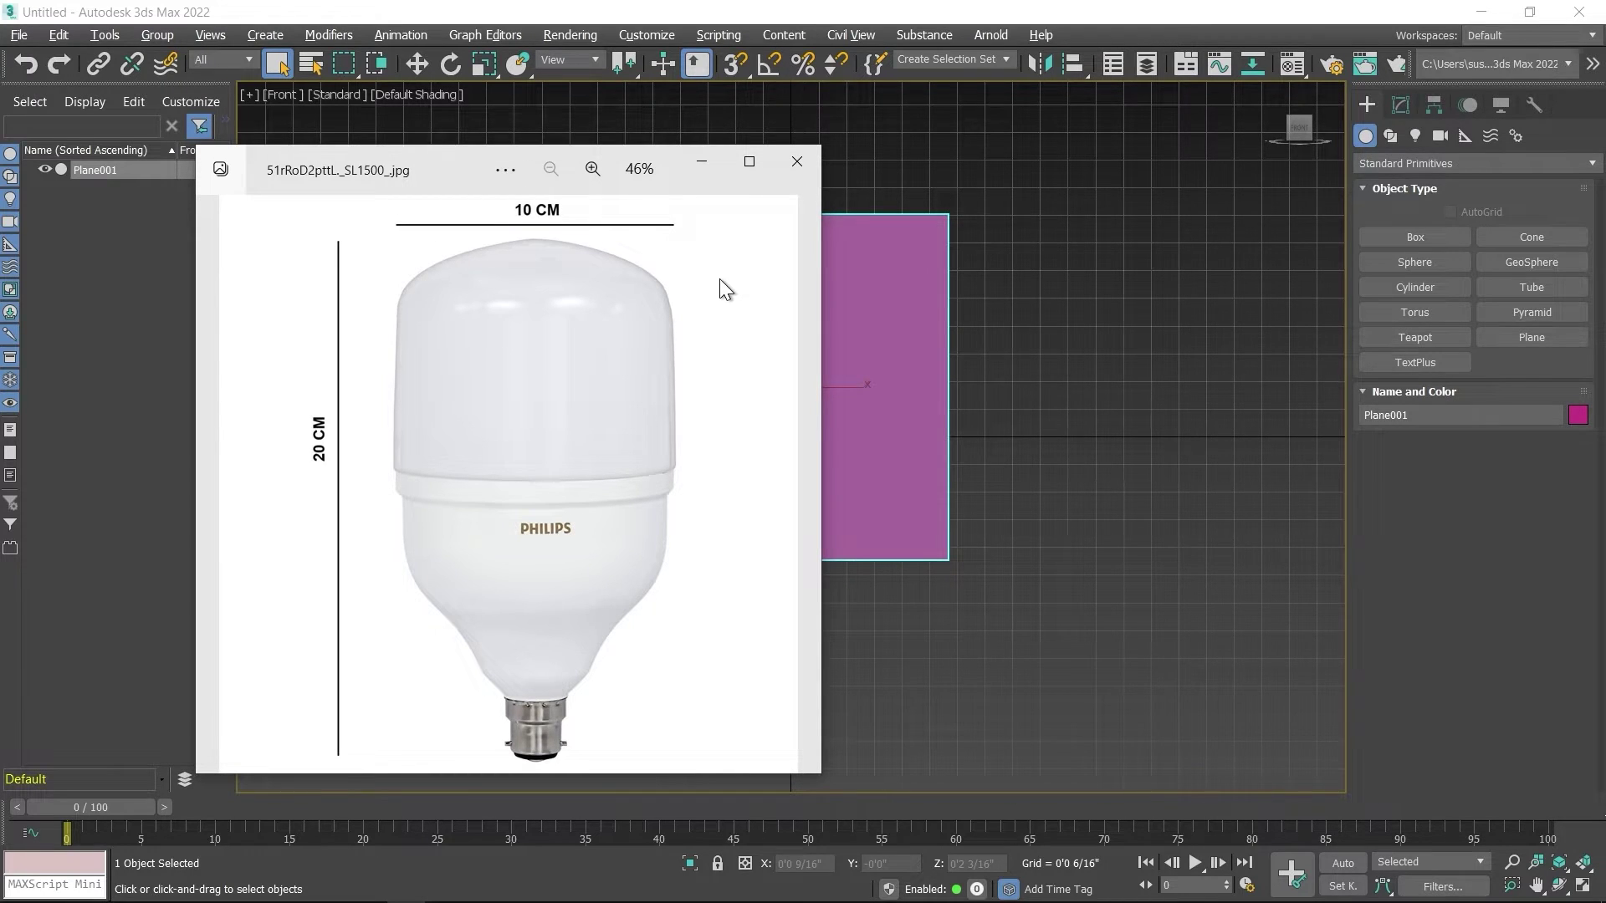
{"action": "key", "text": "alt+Tab"}
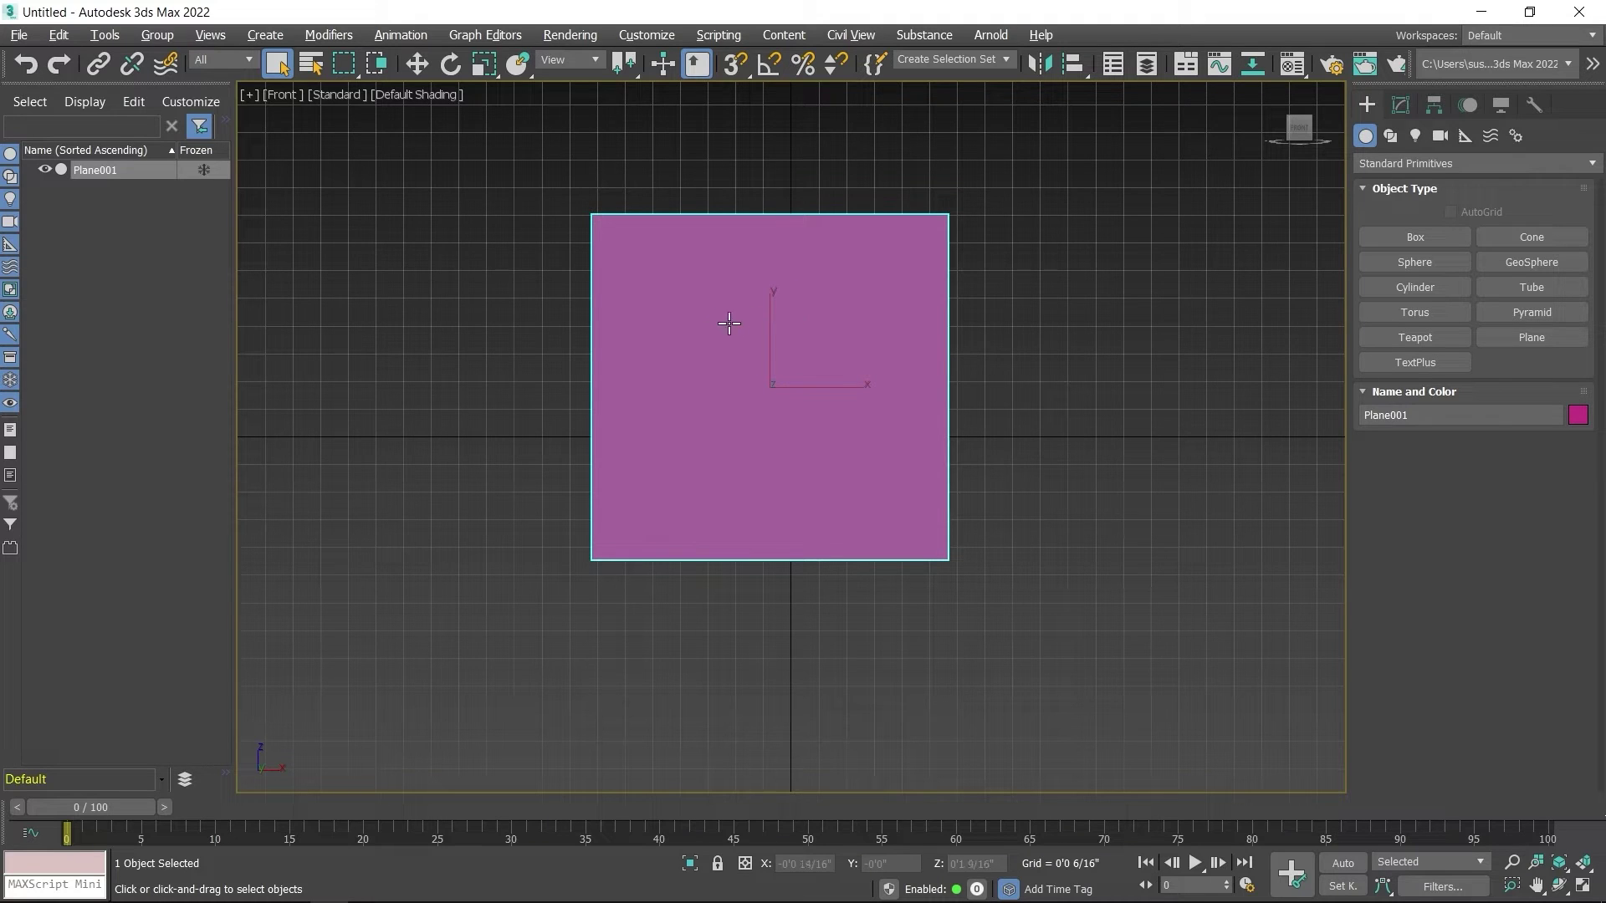
Increase Plane001's length to 0'5 10/16", making it slightly taller than its 0'4 15/16" width.
{"action": "left_click", "coordinate": [1401, 105]}
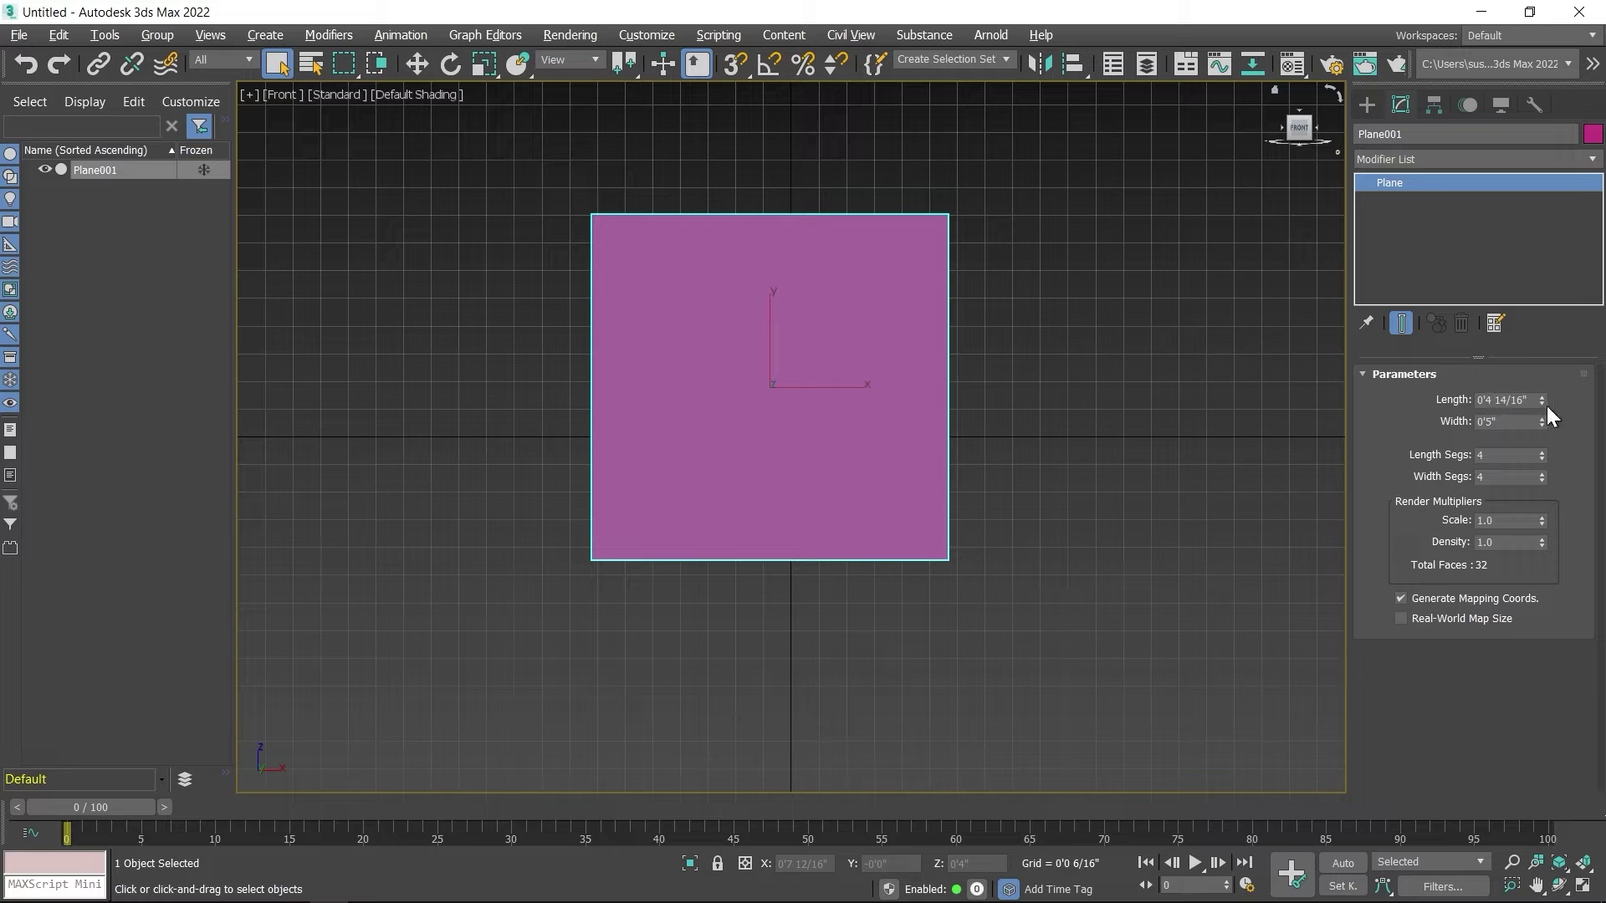
{"action": "left_click_drag", "start_coordinate": [1544, 400], "coordinate": [1542, 435]}
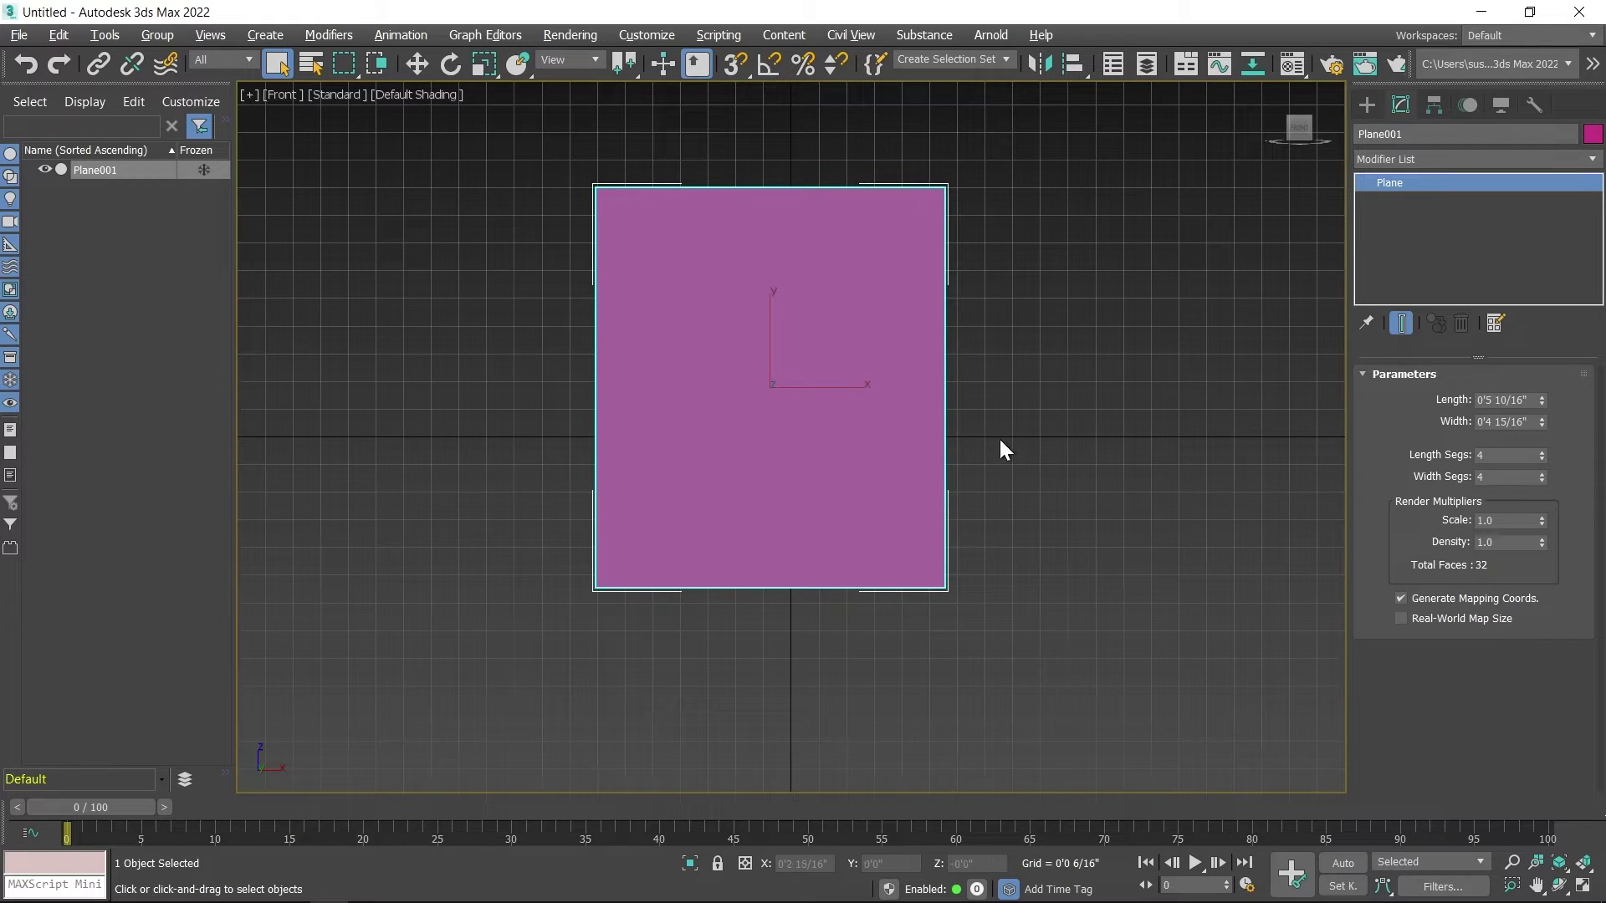
{"action": "left_click", "coordinate": [1366, 105]}
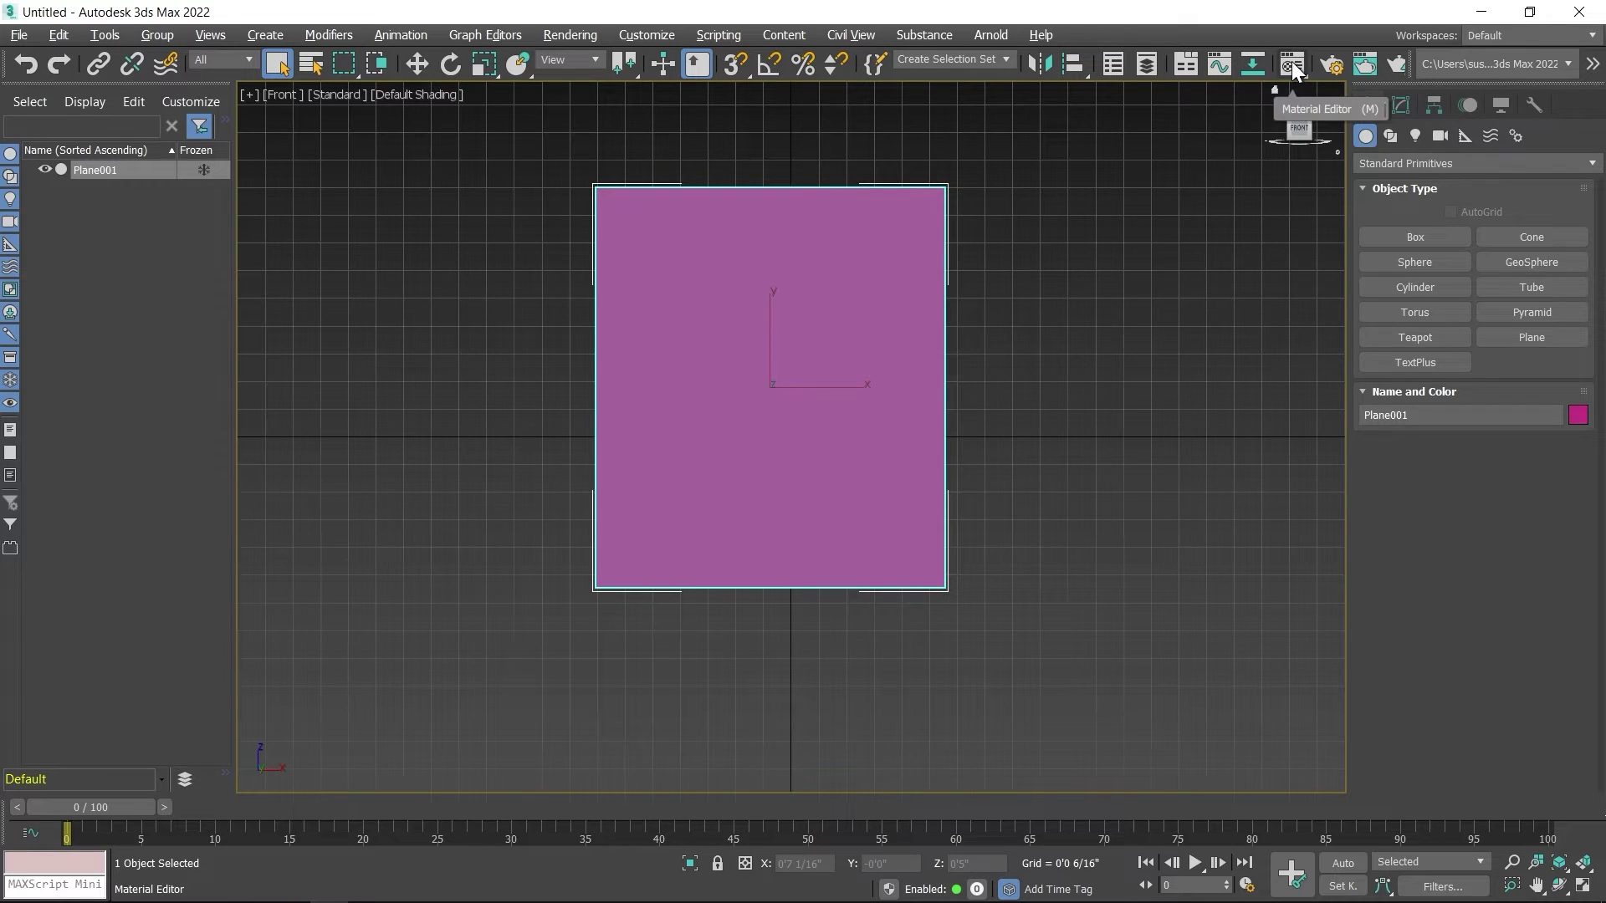
Open the Material Editor and apply material 01 - Default to Plane001.
{"action": "key", "text": "m"}
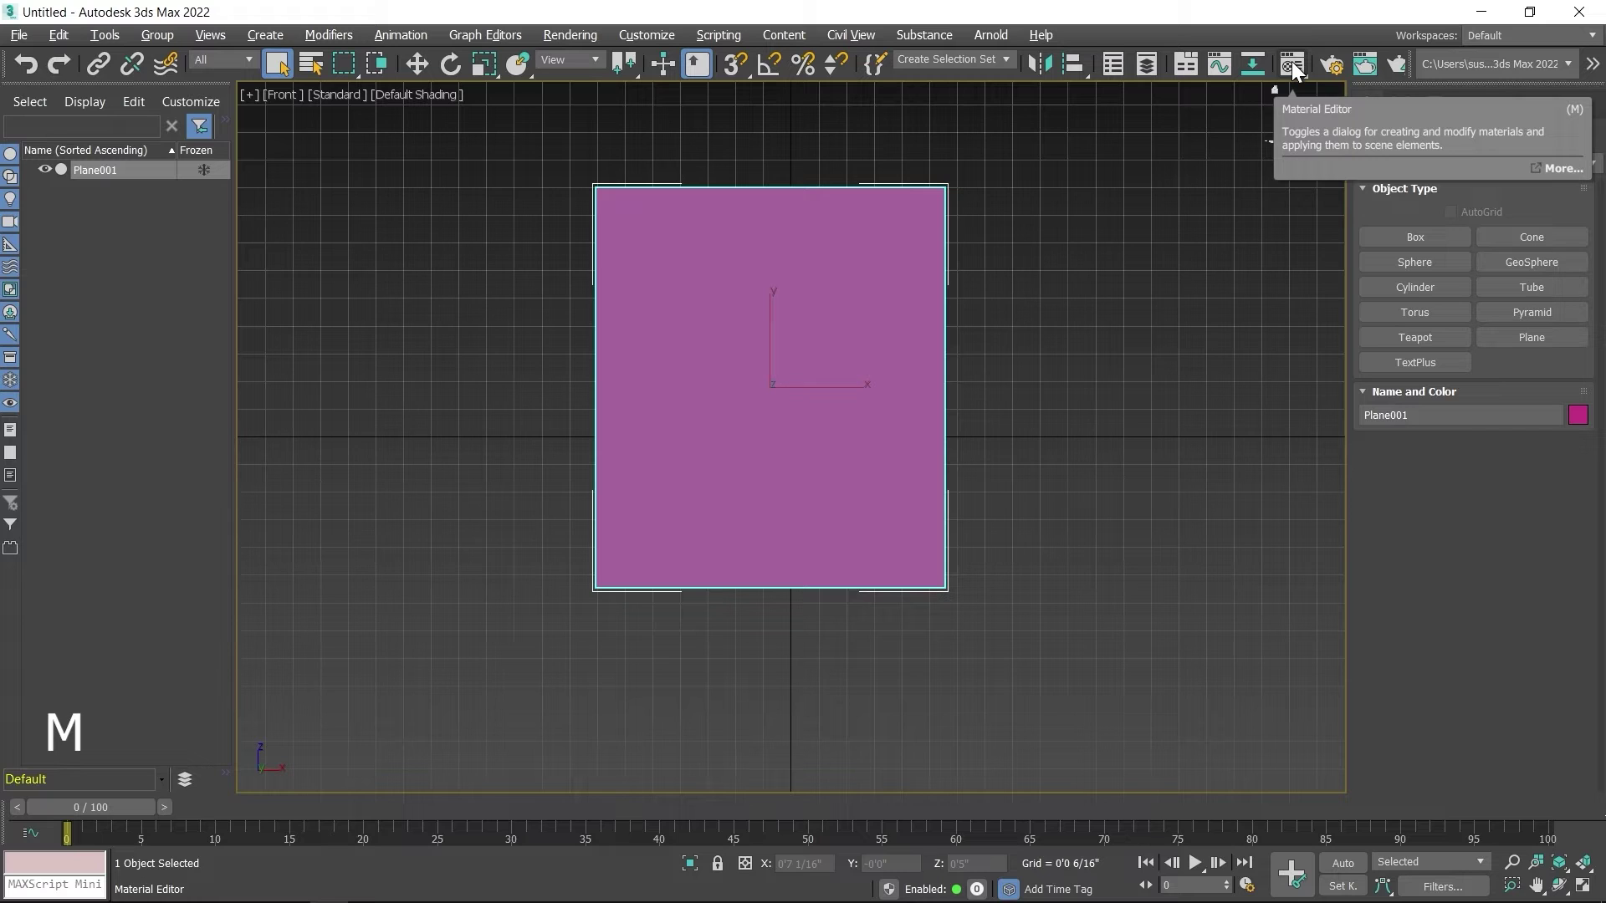
{"action": "left_click", "coordinate": [1291, 62]}
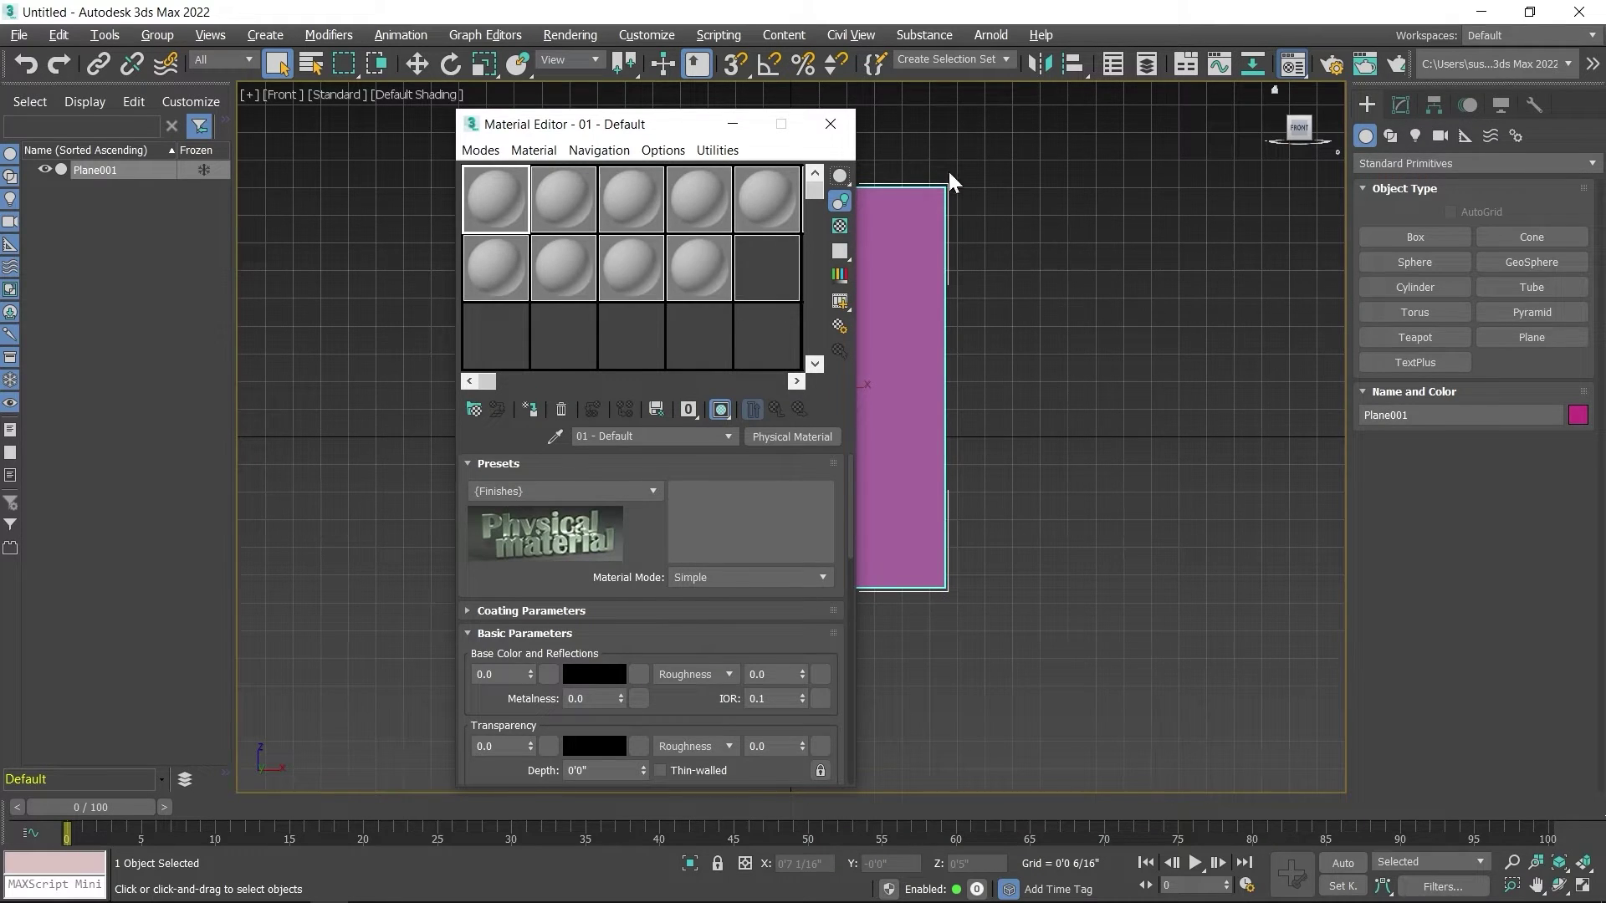
{"action": "left_click_drag", "start_coordinate": [643, 122], "coordinate": [1211, 120]}
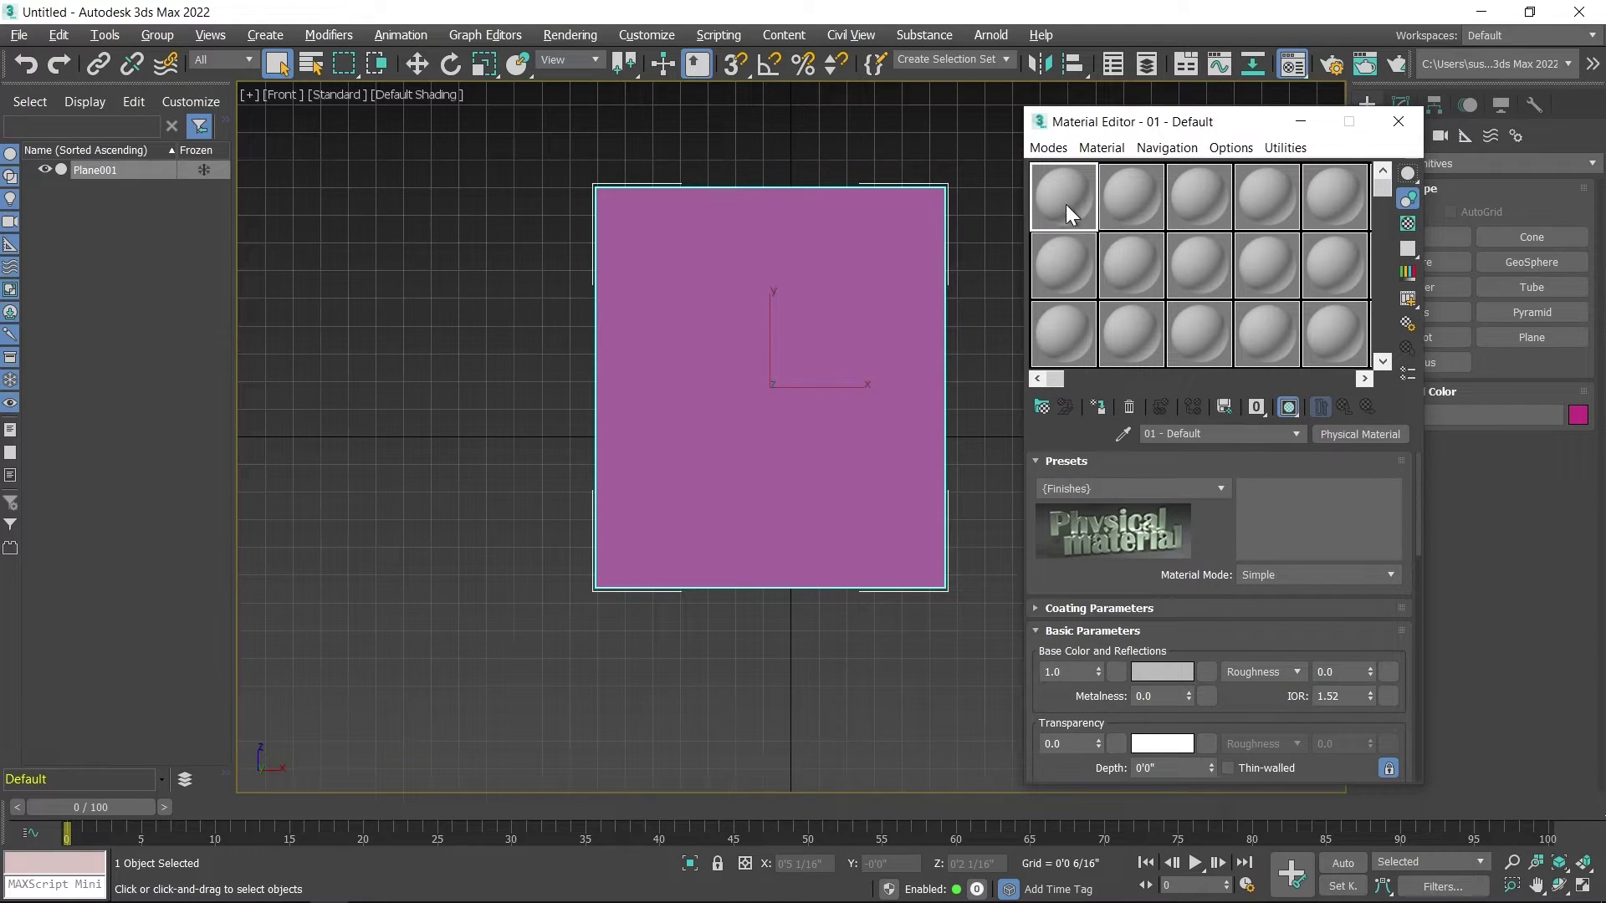
{"action": "left_click_drag", "start_coordinate": [1054, 192], "coordinate": [822, 291]}
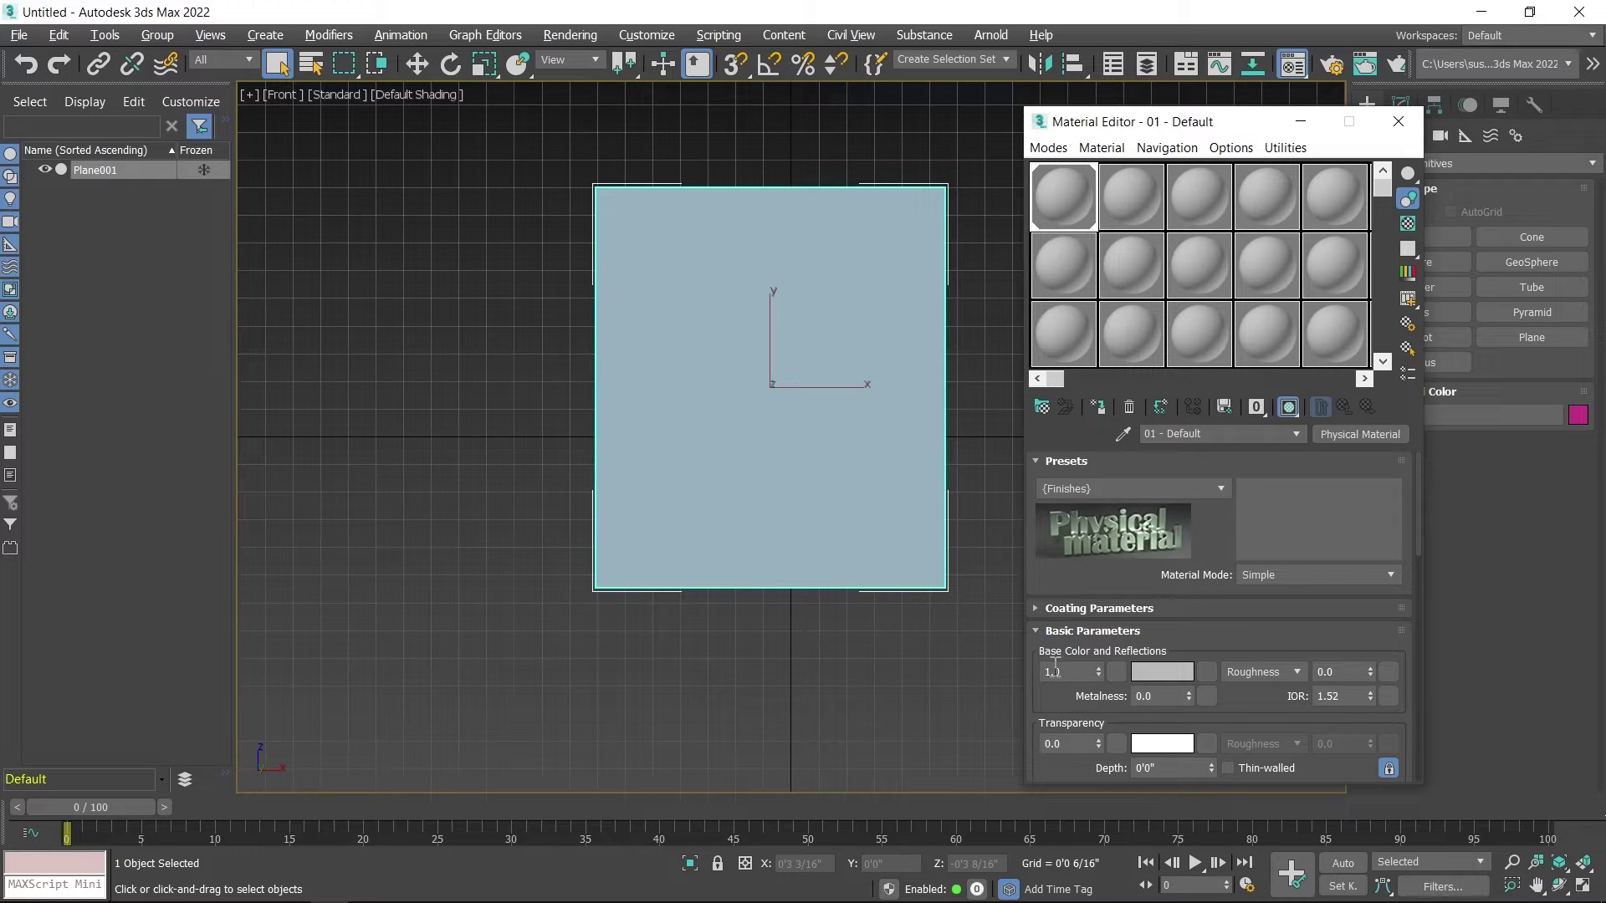
Set the material's Base Color to a Bitmap of the bulb reference JPG.
{"action": "left_click", "coordinate": [1208, 676]}
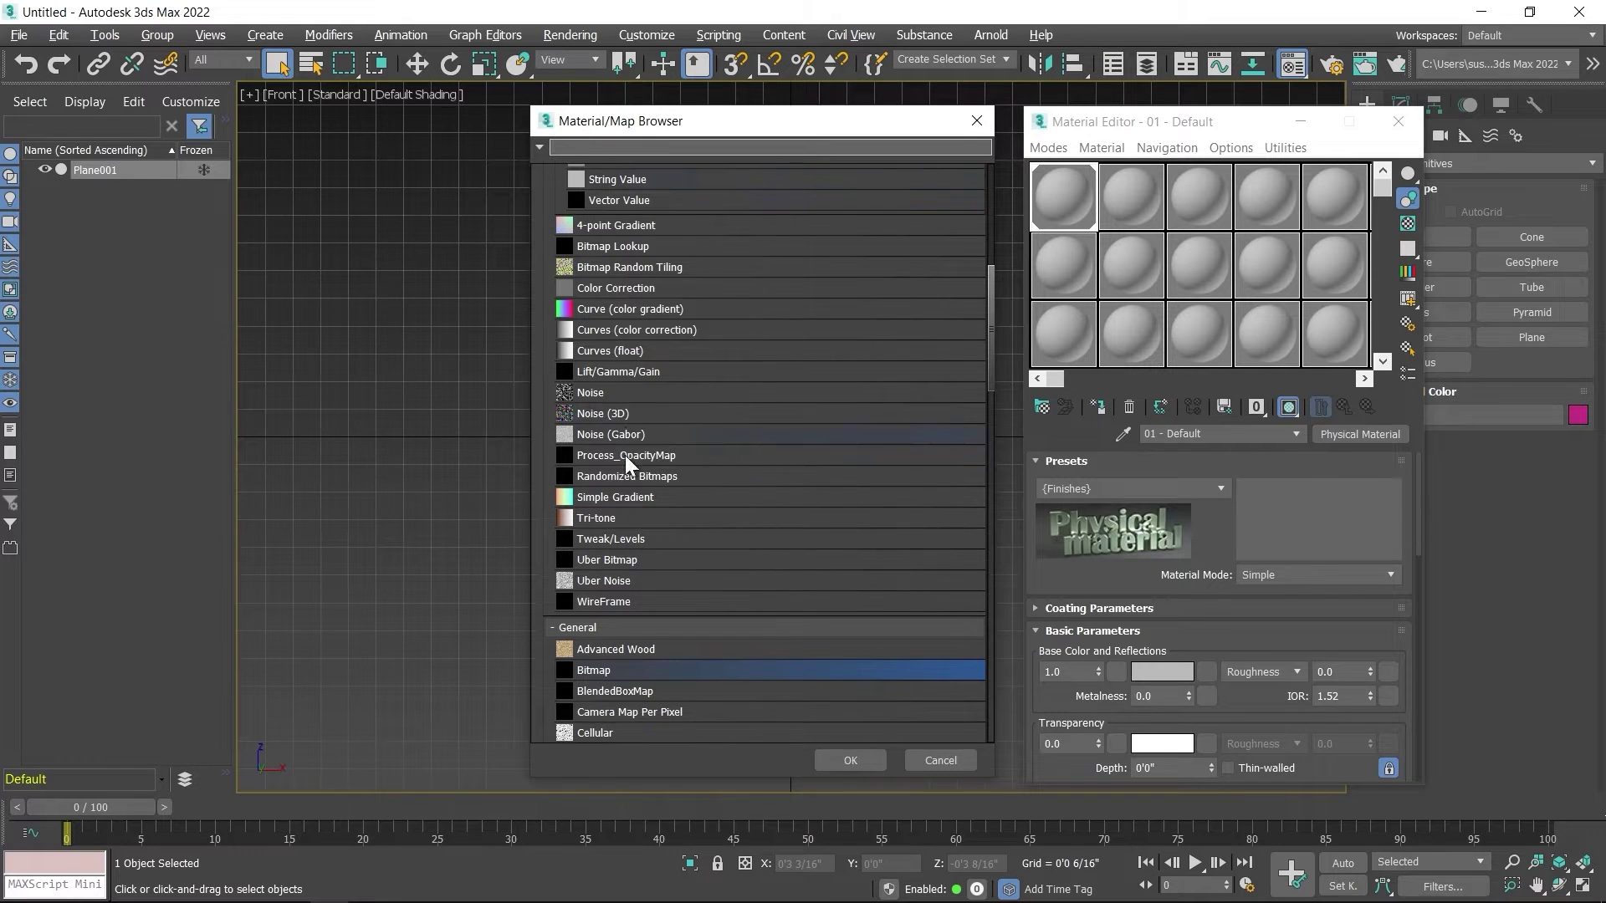
{"action": "scroll", "coordinate": [651, 488], "scroll_direction": "down", "scroll_amount": 3}
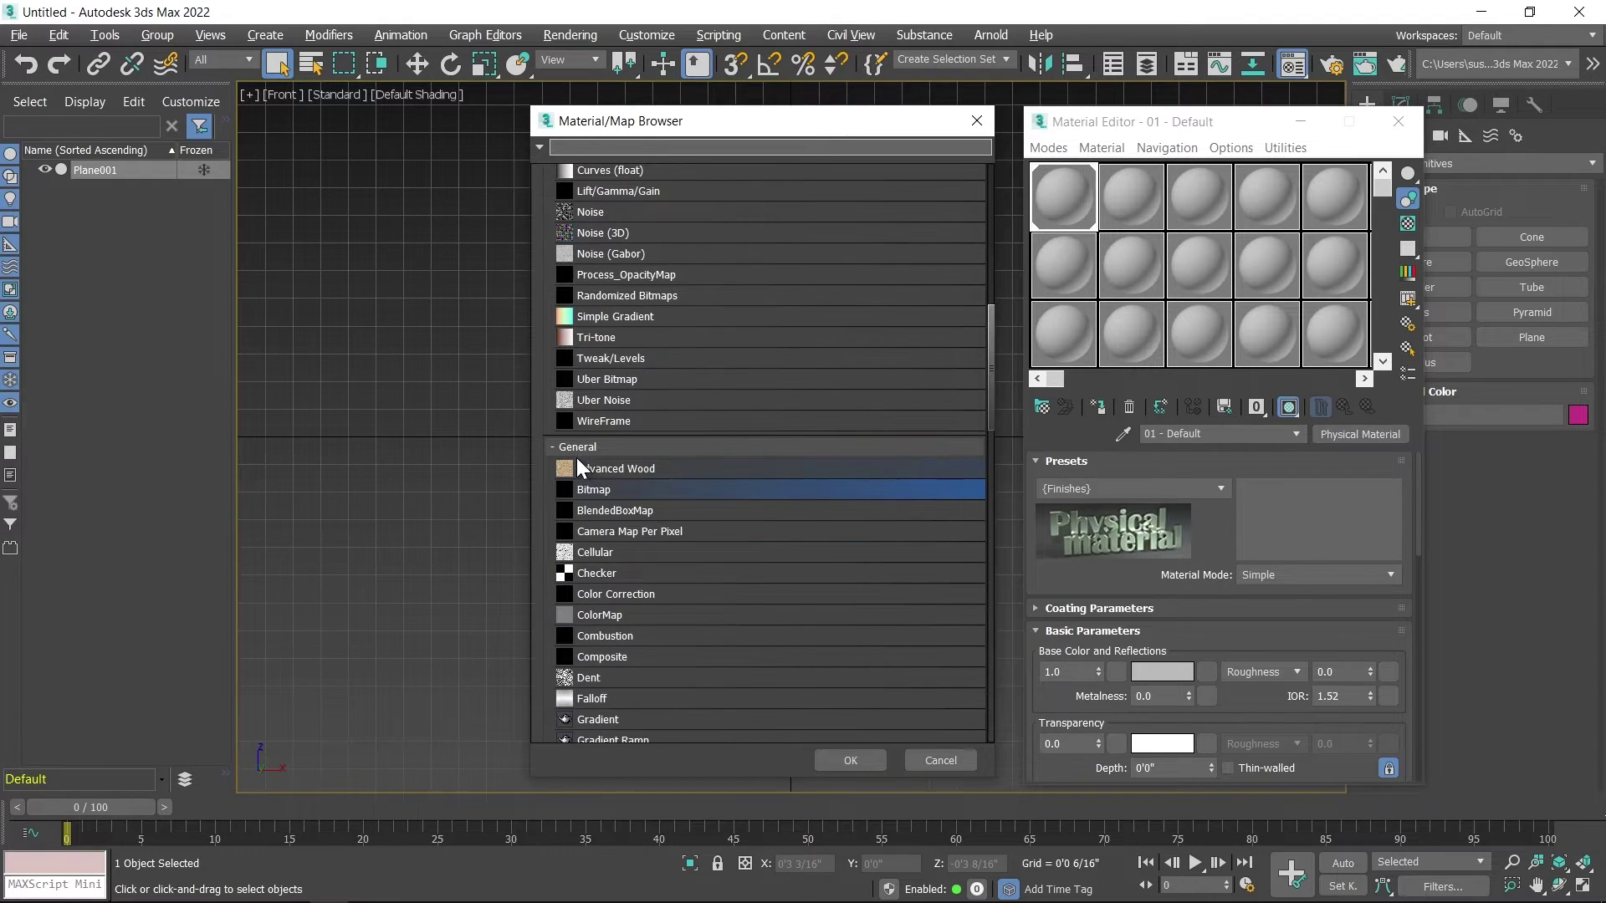
{"action": "scroll", "coordinate": [669, 402], "scroll_direction": "up", "scroll_amount": 6}
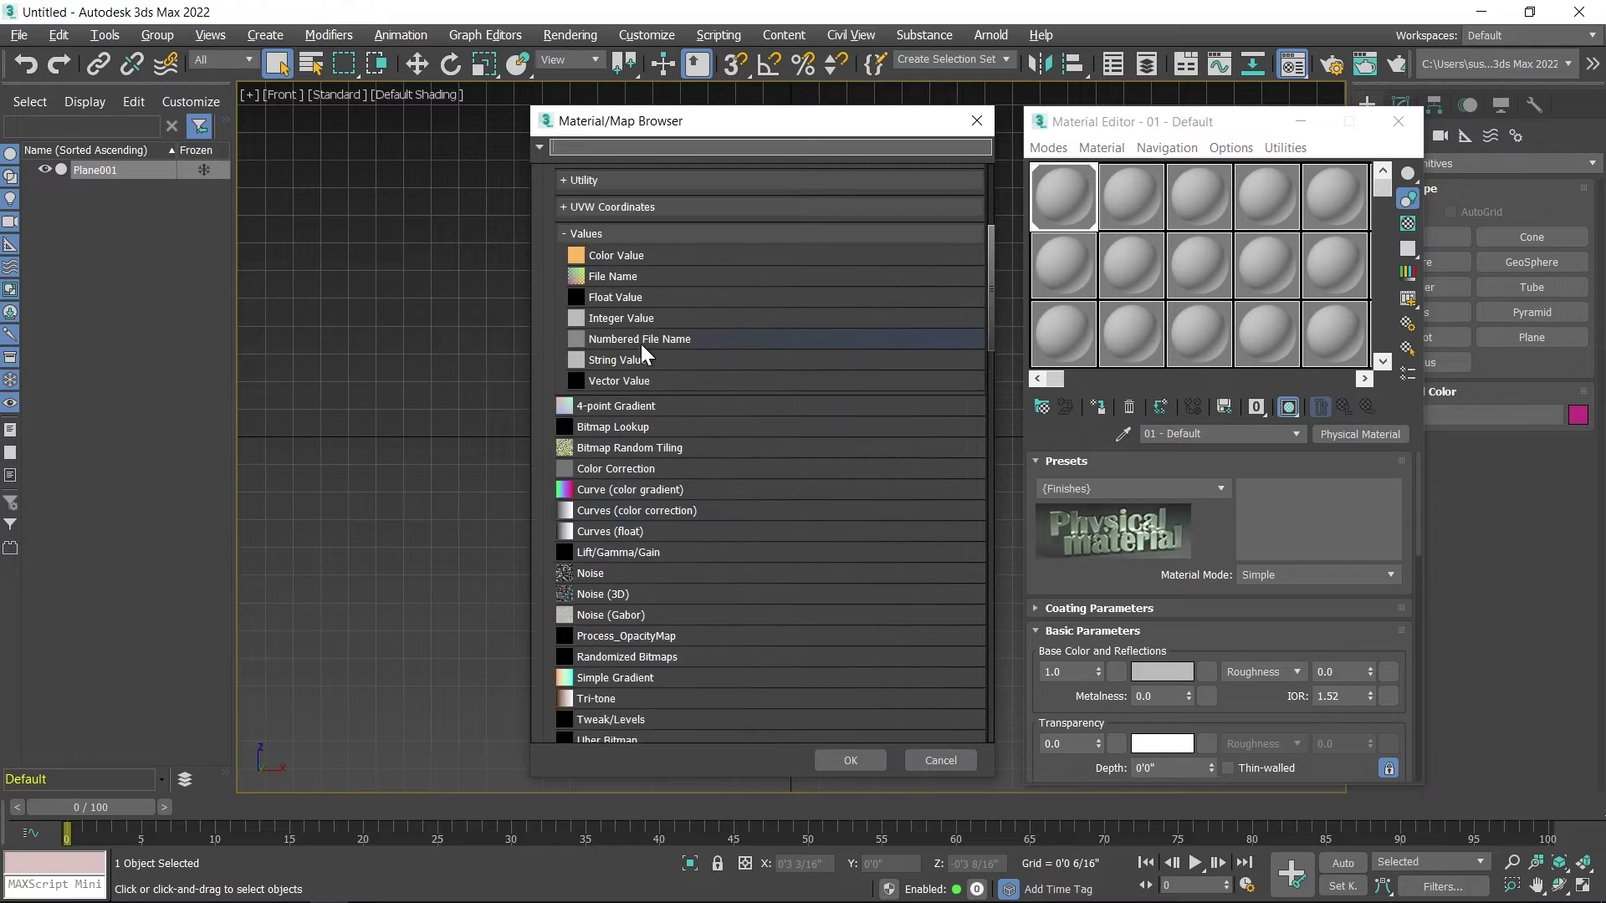
{"action": "scroll", "coordinate": [644, 344], "scroll_direction": "up", "scroll_amount": 2}
{"action": "left_click", "coordinate": [569, 337]}
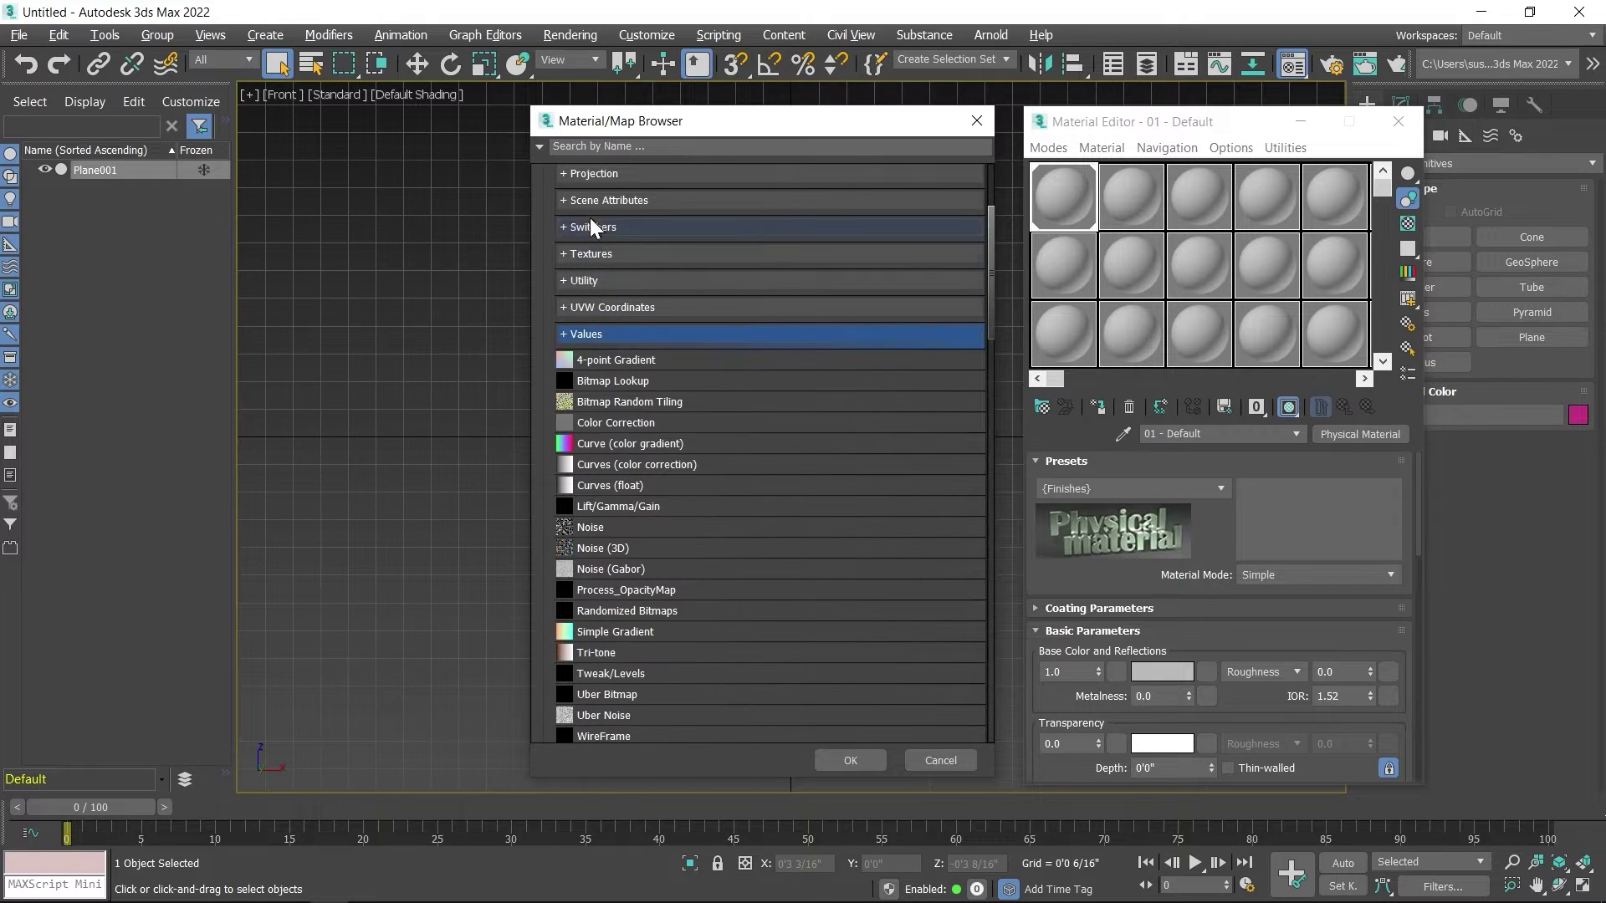
{"action": "scroll", "coordinate": [639, 314], "scroll_direction": "up", "scroll_amount": 2}
{"action": "scroll", "coordinate": [641, 327], "scroll_direction": "down", "scroll_amount": 3}
{"action": "scroll", "coordinate": [646, 385], "scroll_direction": "down", "scroll_amount": 2}
{"action": "left_click", "coordinate": [602, 604]}
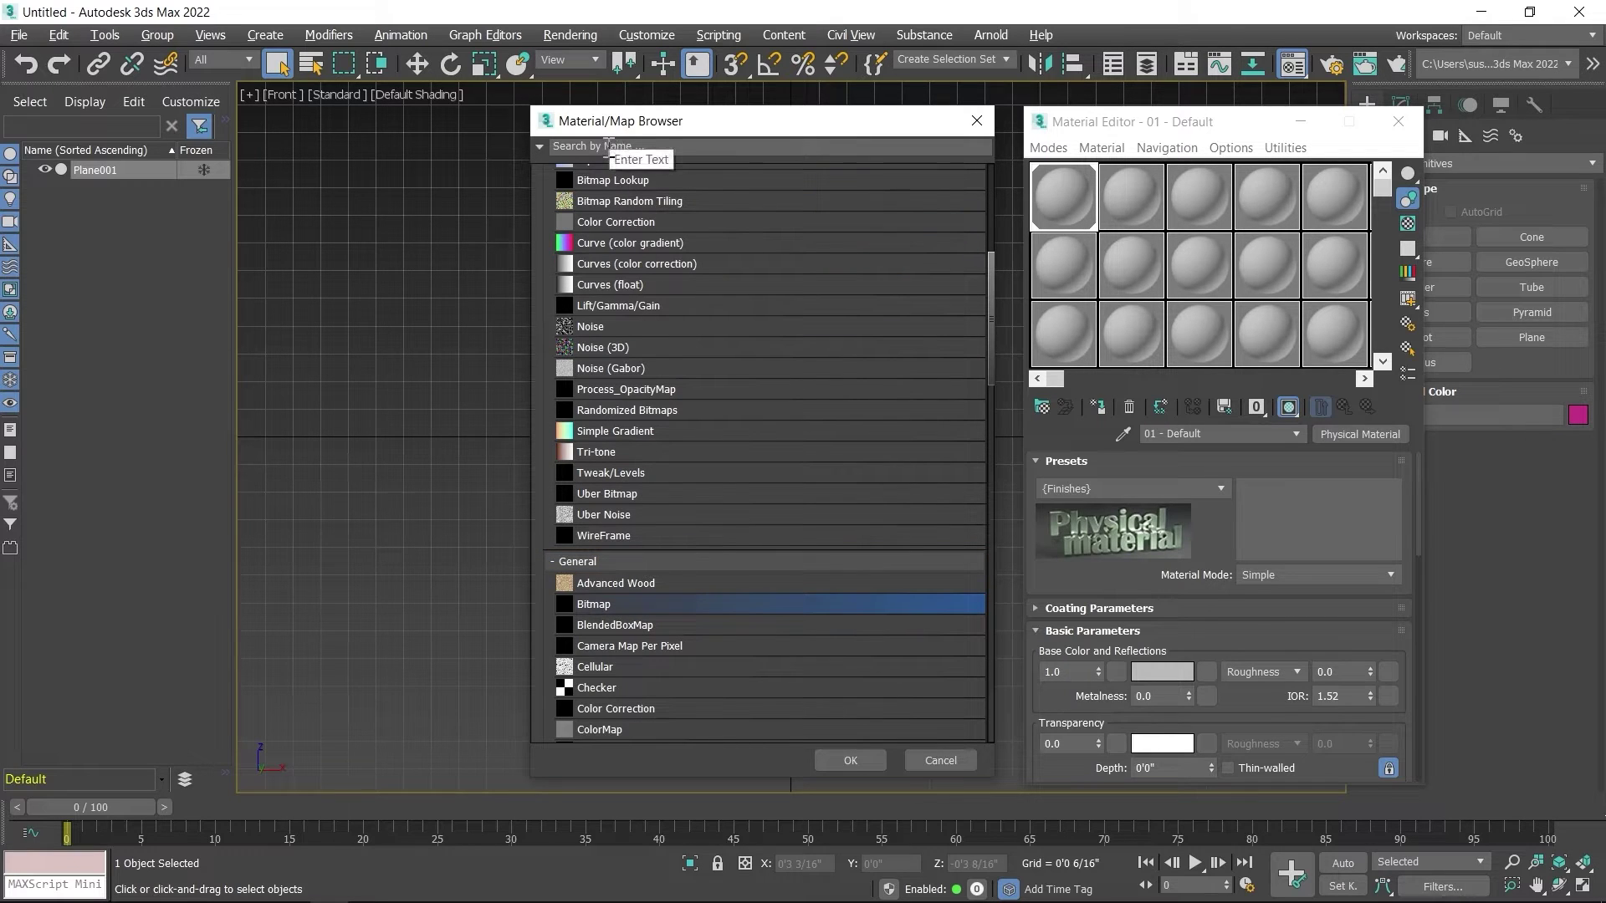
{"action": "double_click", "coordinate": [611, 608]}
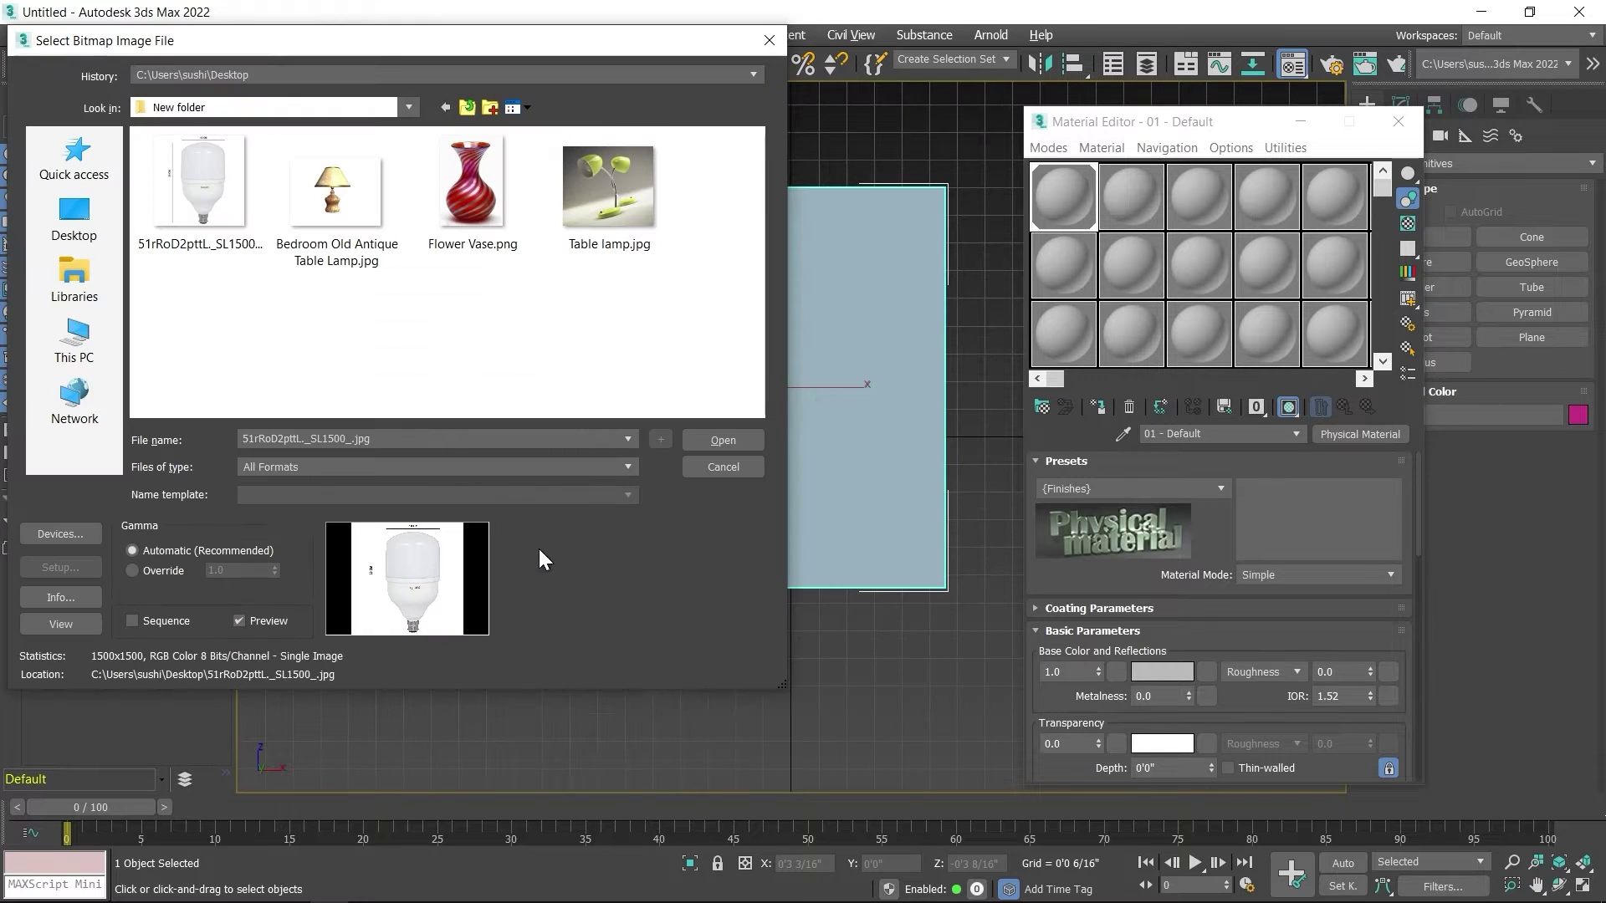
{"action": "left_click", "coordinate": [227, 199]}
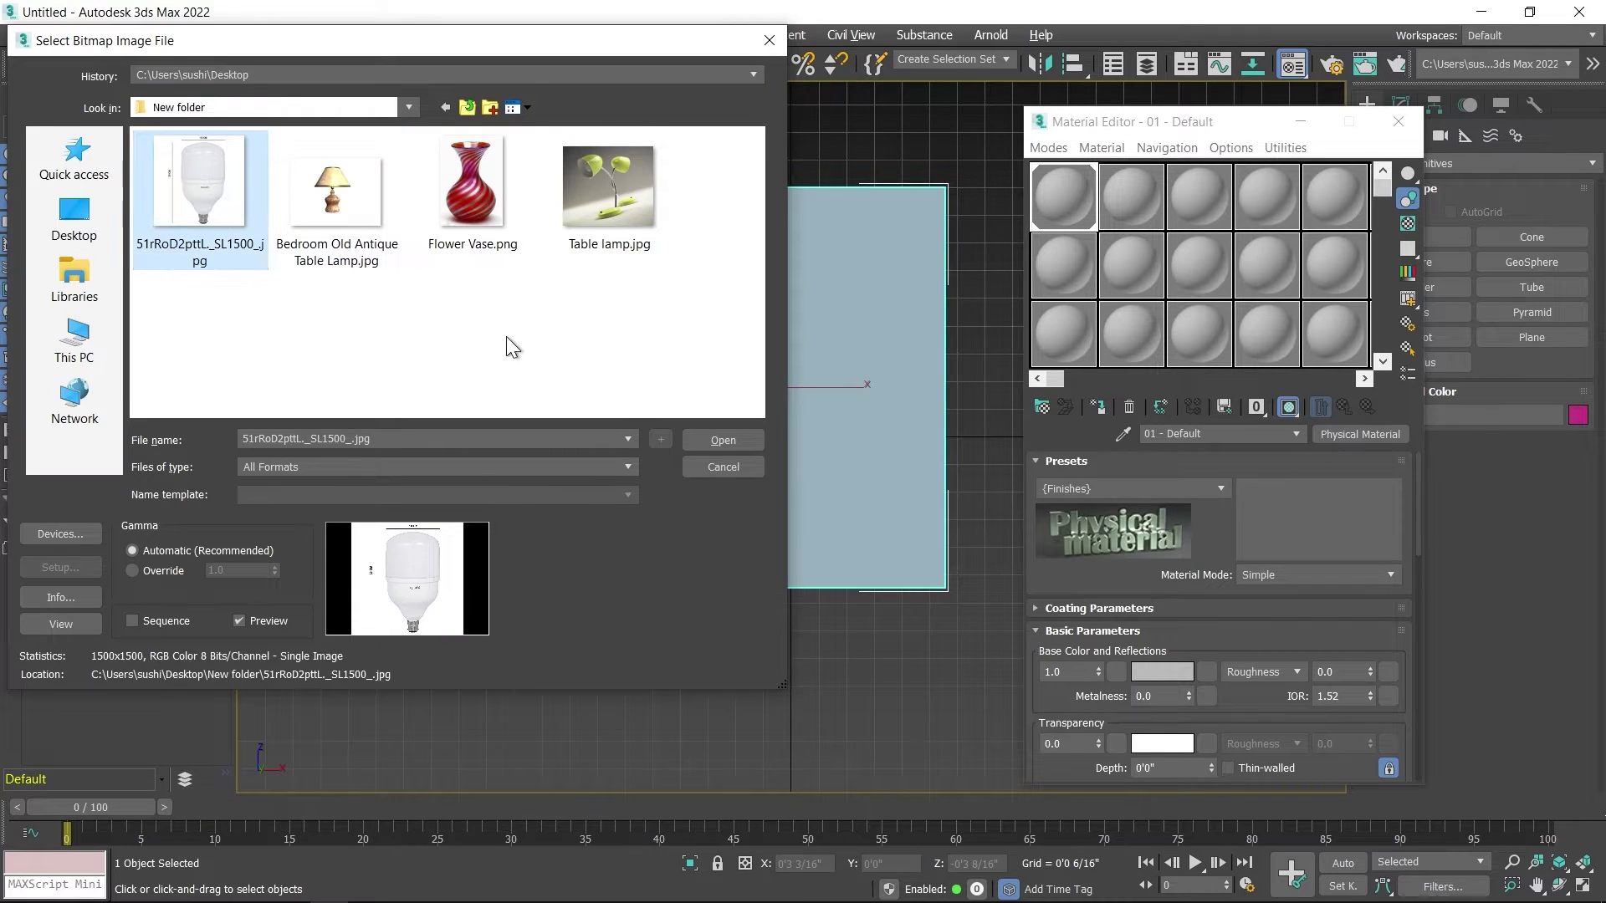
{"action": "left_click", "coordinate": [724, 441]}
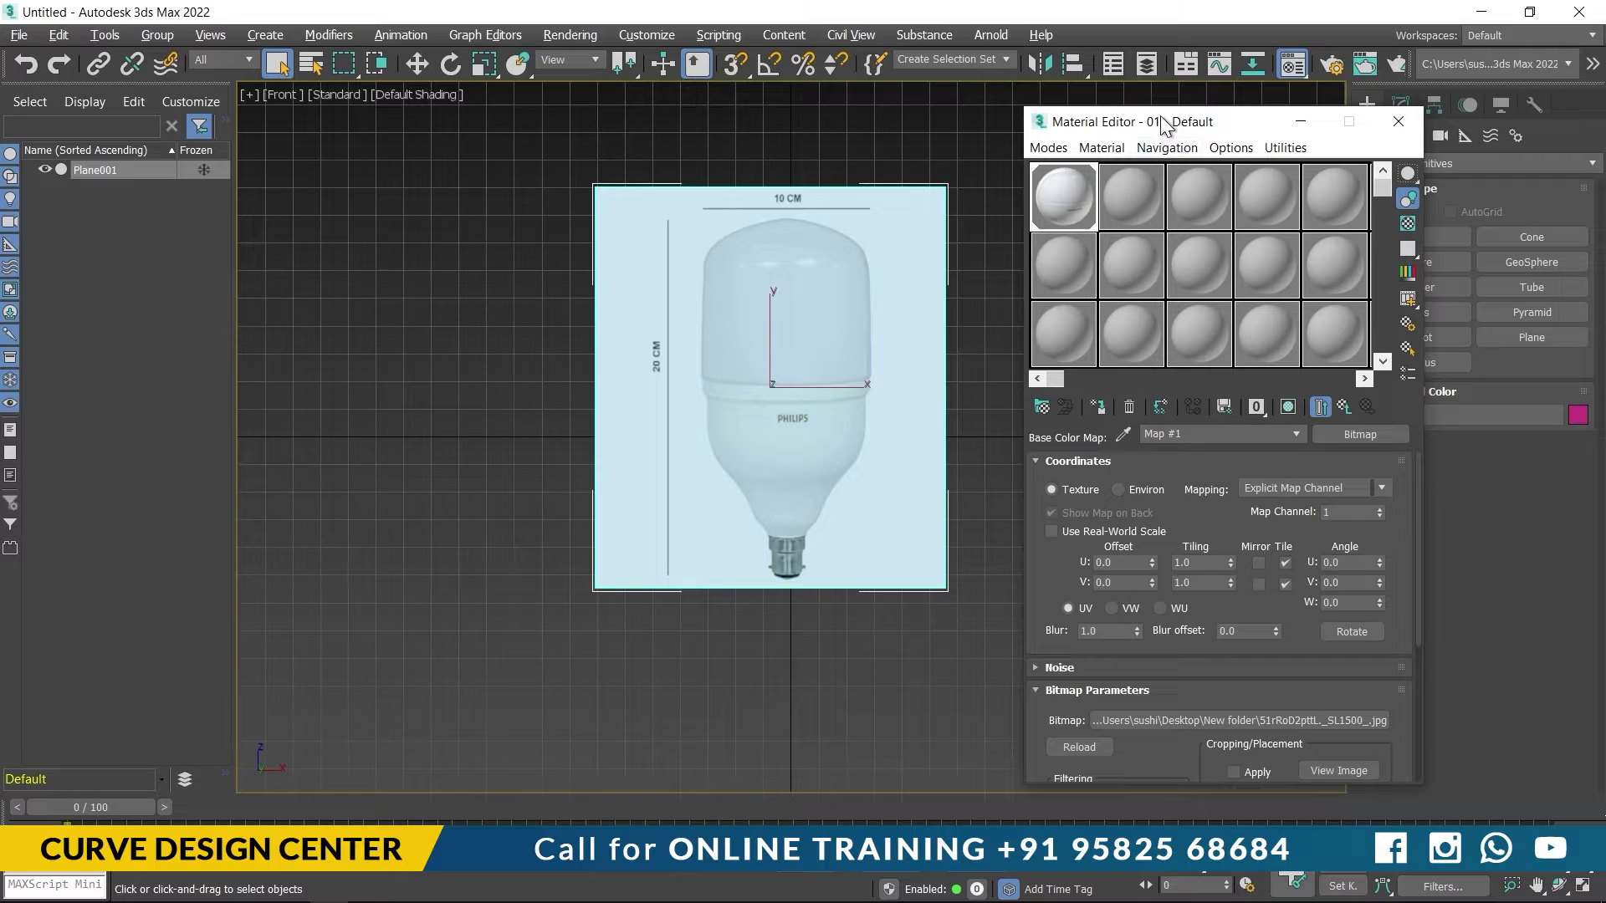
{"action": "left_click_drag", "start_coordinate": [1162, 123], "coordinate": [1156, 72]}
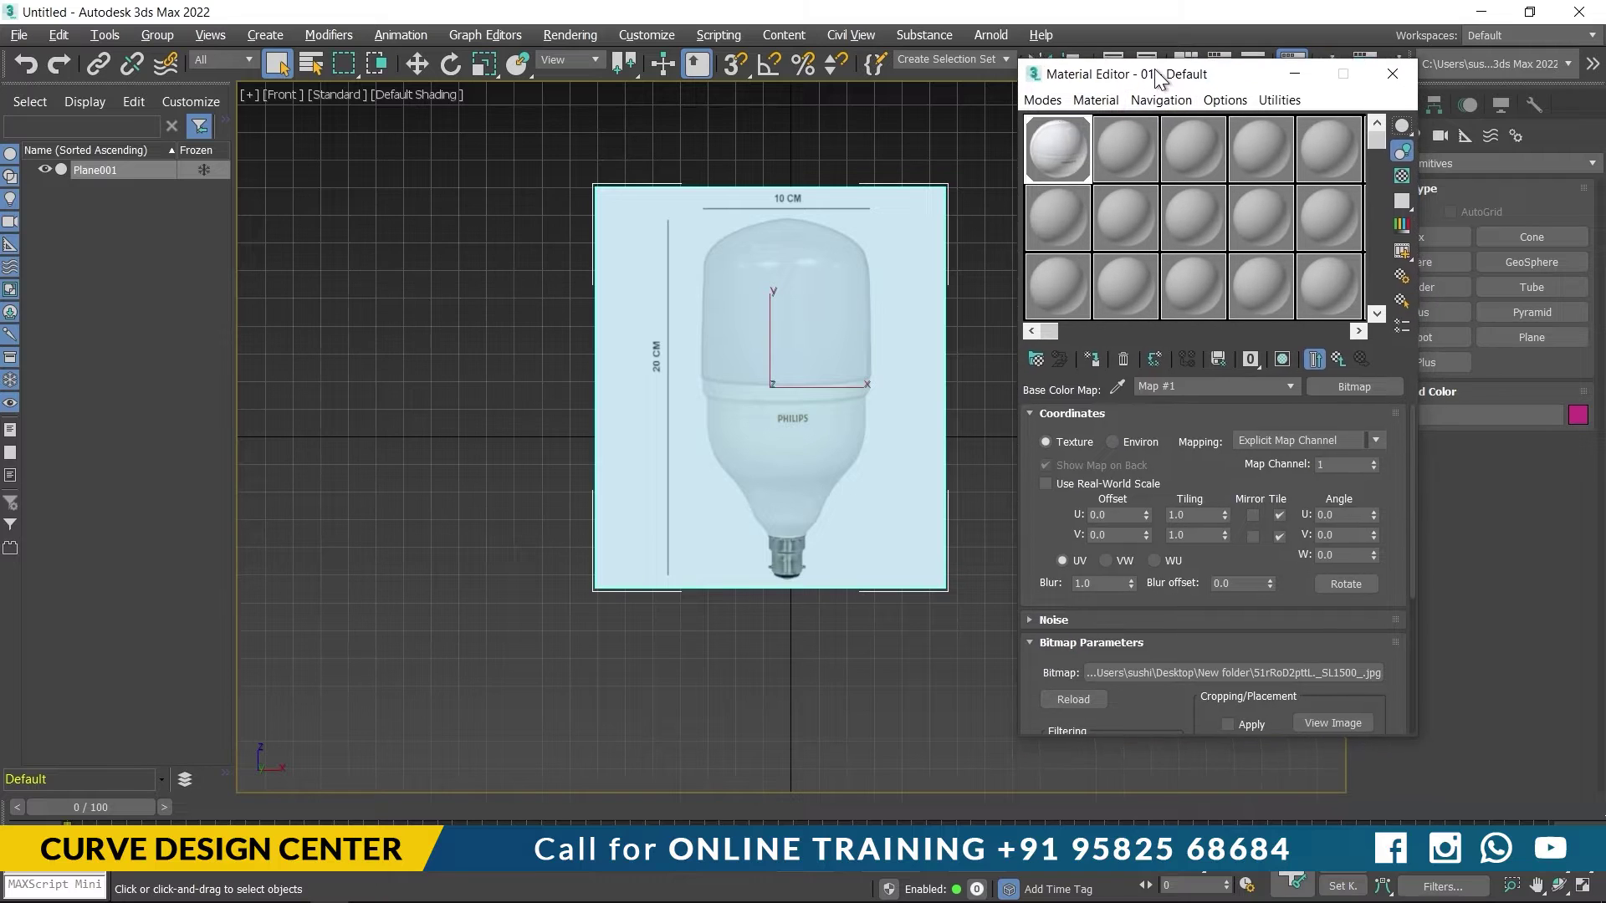
View the bulb bitmap at full size, then close the preview and the Material Editor.
{"action": "left_click", "coordinate": [1347, 725]}
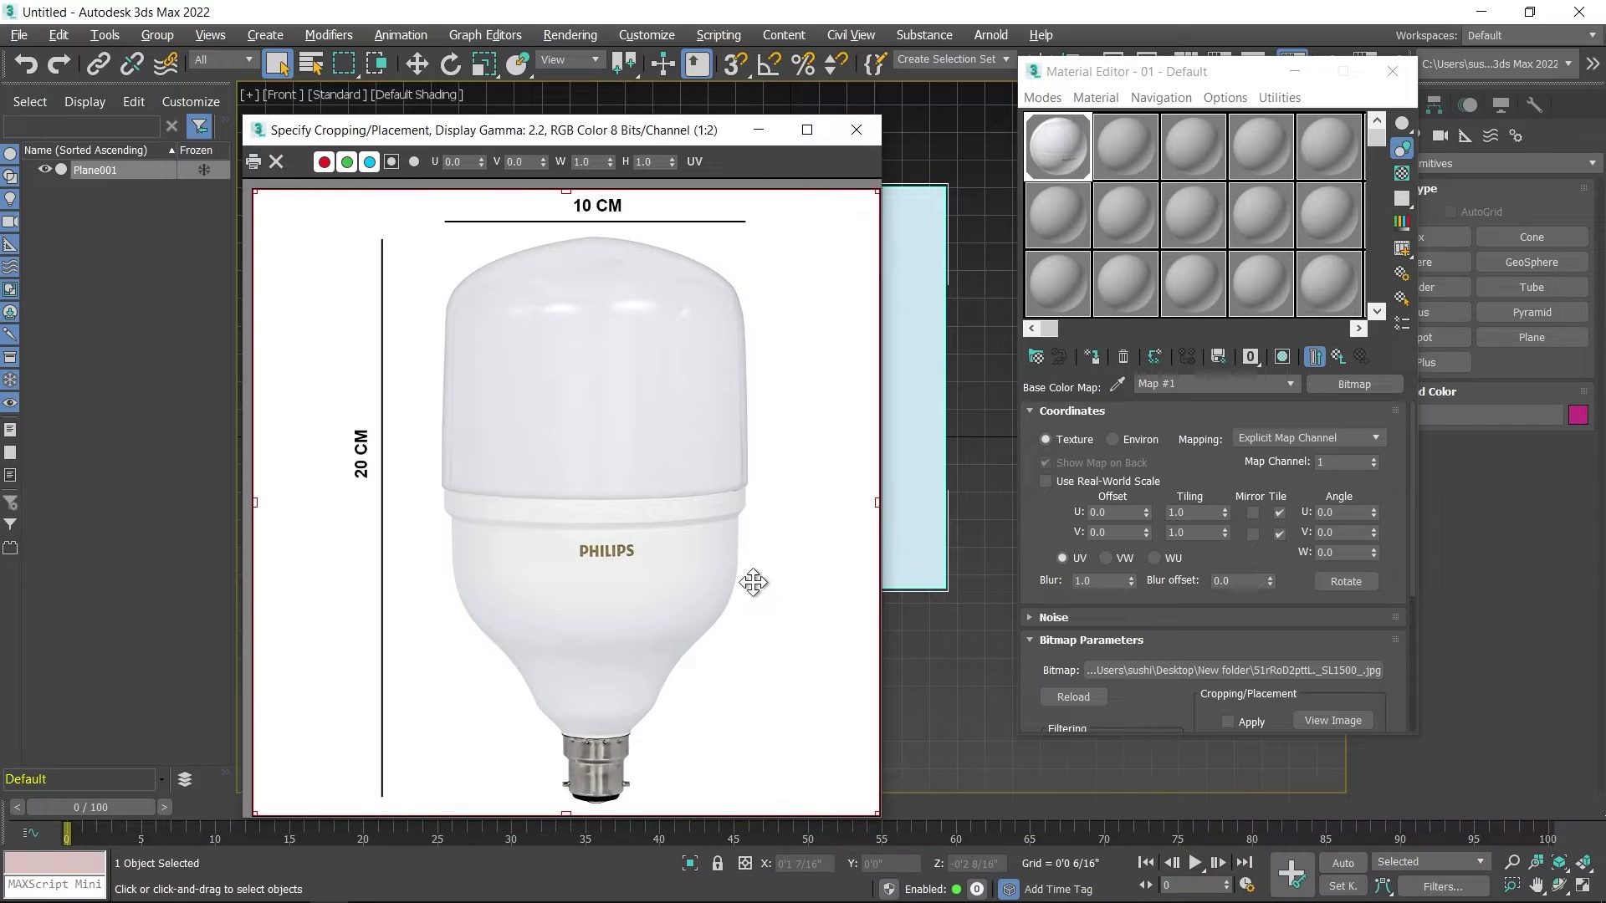
{"action": "left_click", "coordinate": [855, 129]}
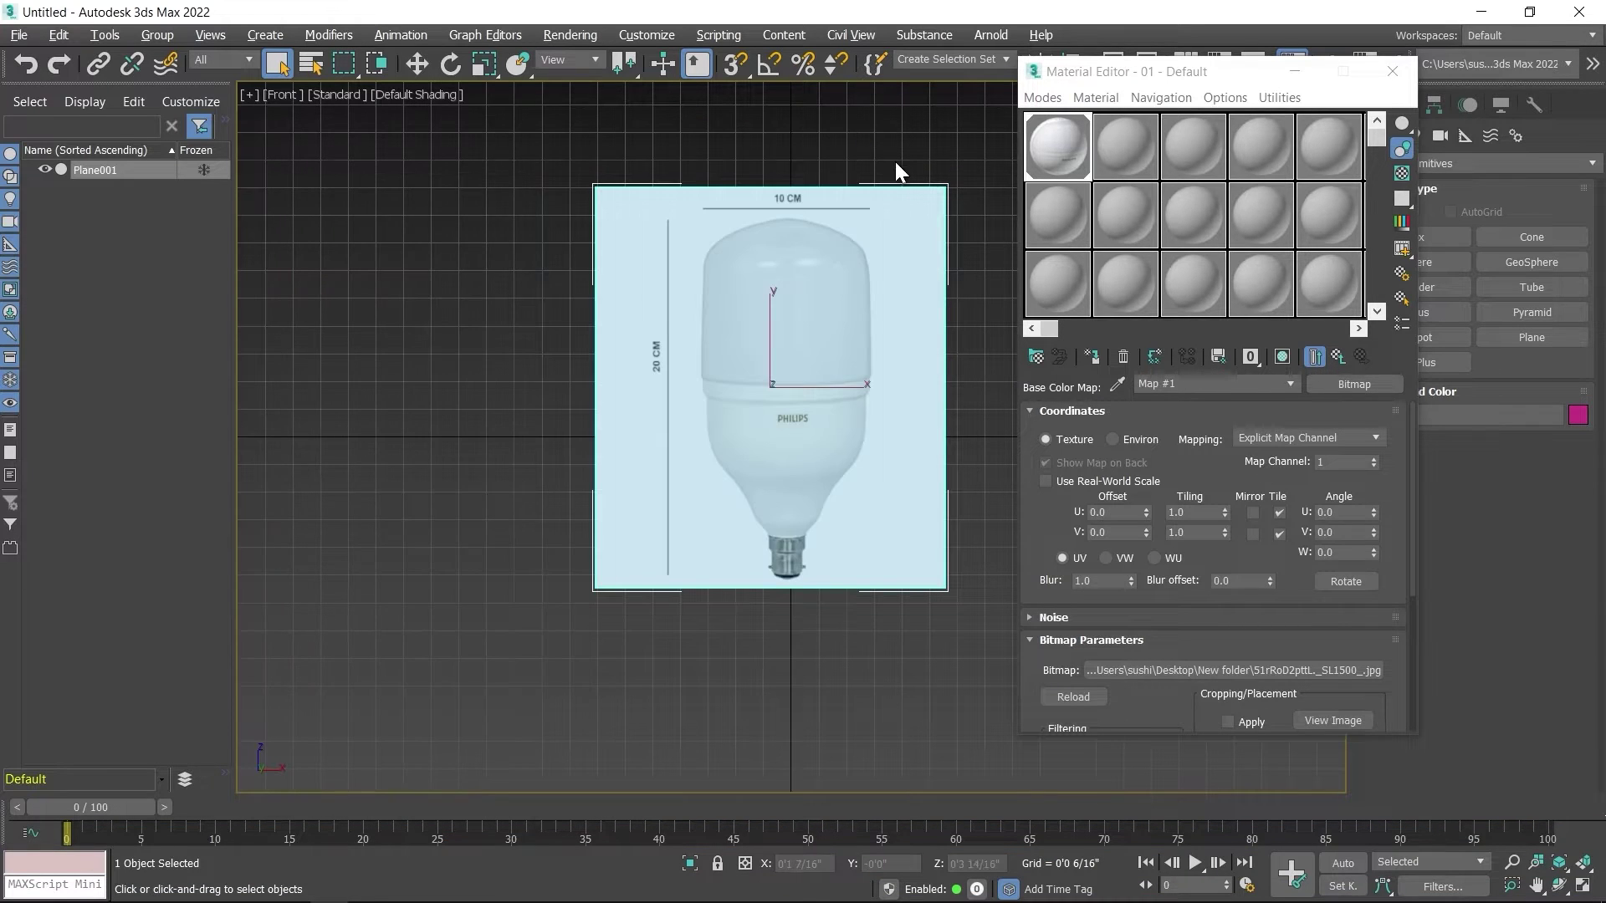
{"action": "left_click", "coordinate": [1391, 74]}
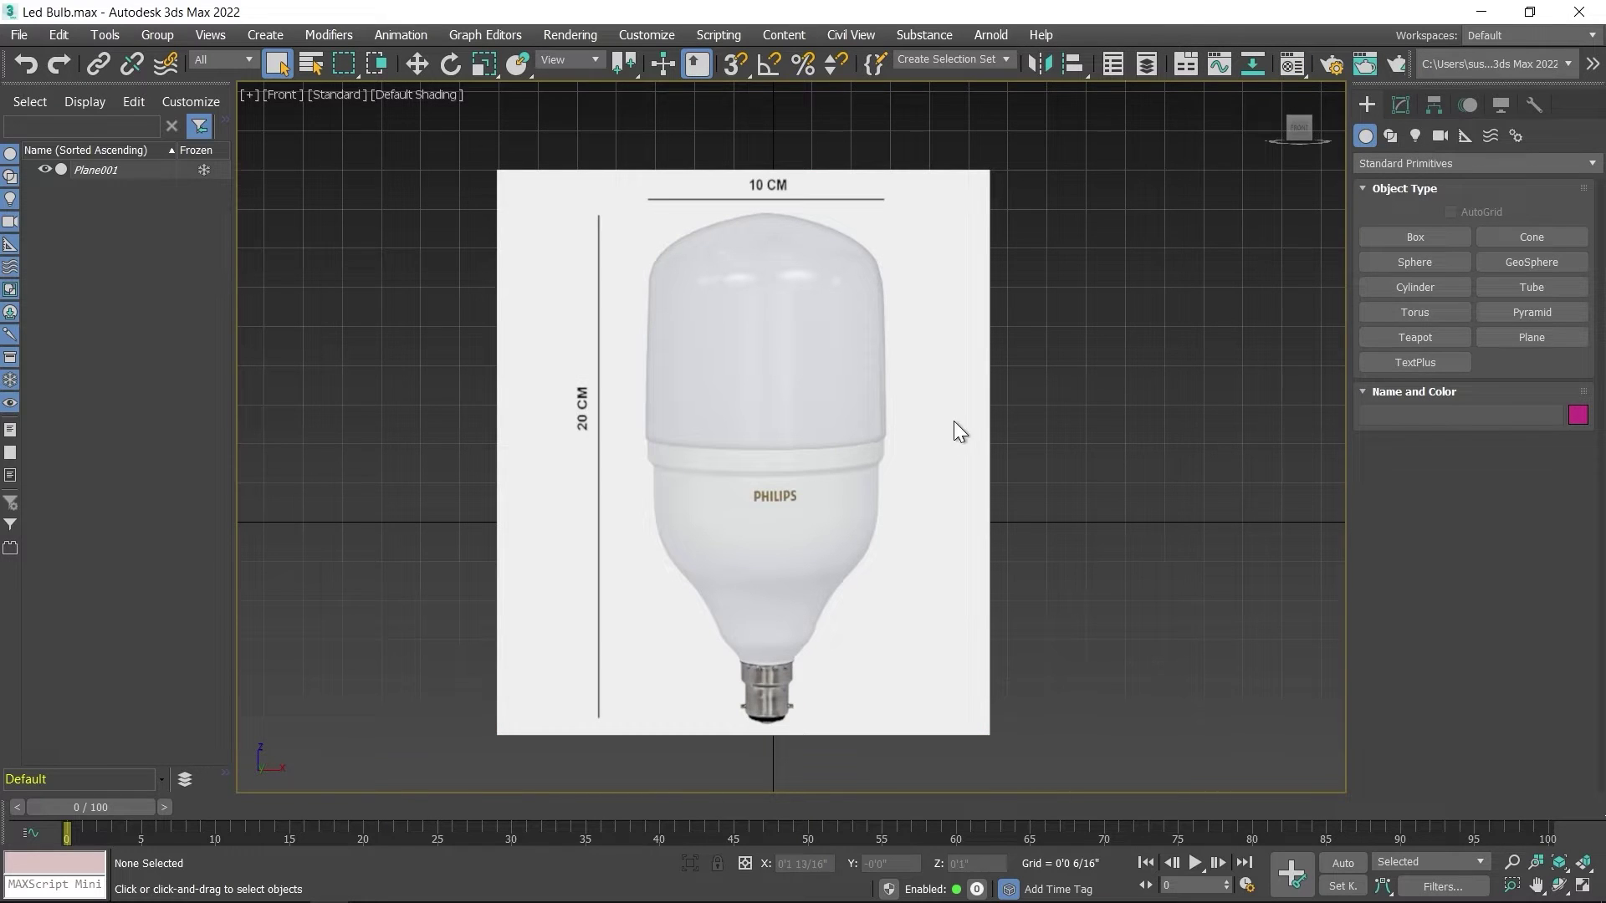
Start a Line spline at the bulb's top and place vertices down the dome's right edge.
{"action": "left_click", "coordinate": [1390, 135]}
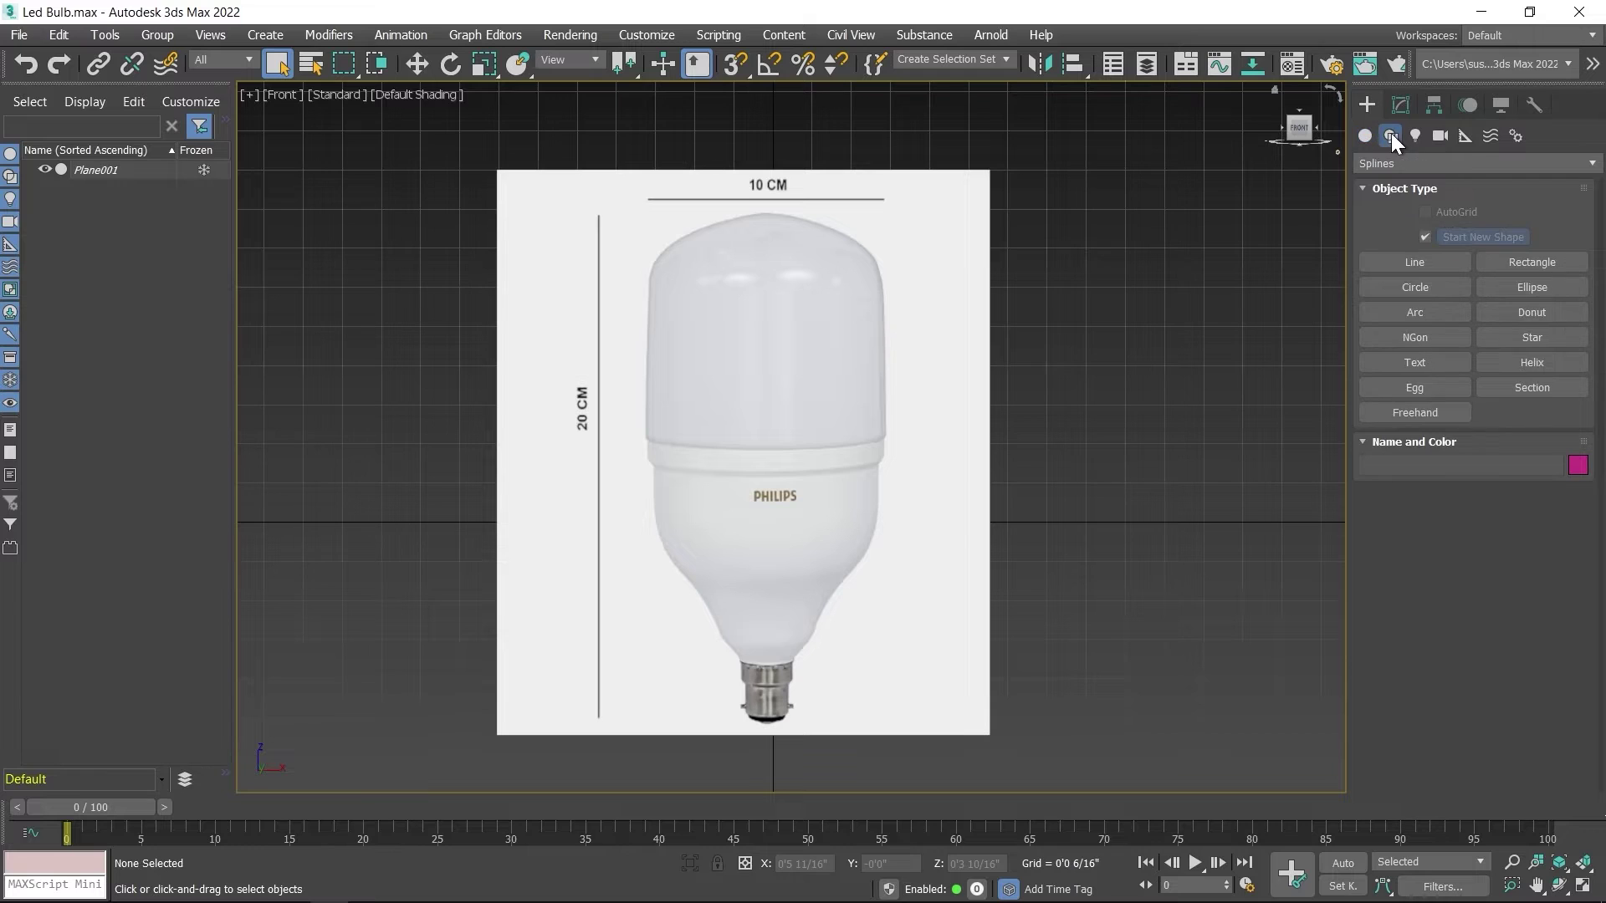
{"action": "left_click", "coordinate": [1413, 262]}
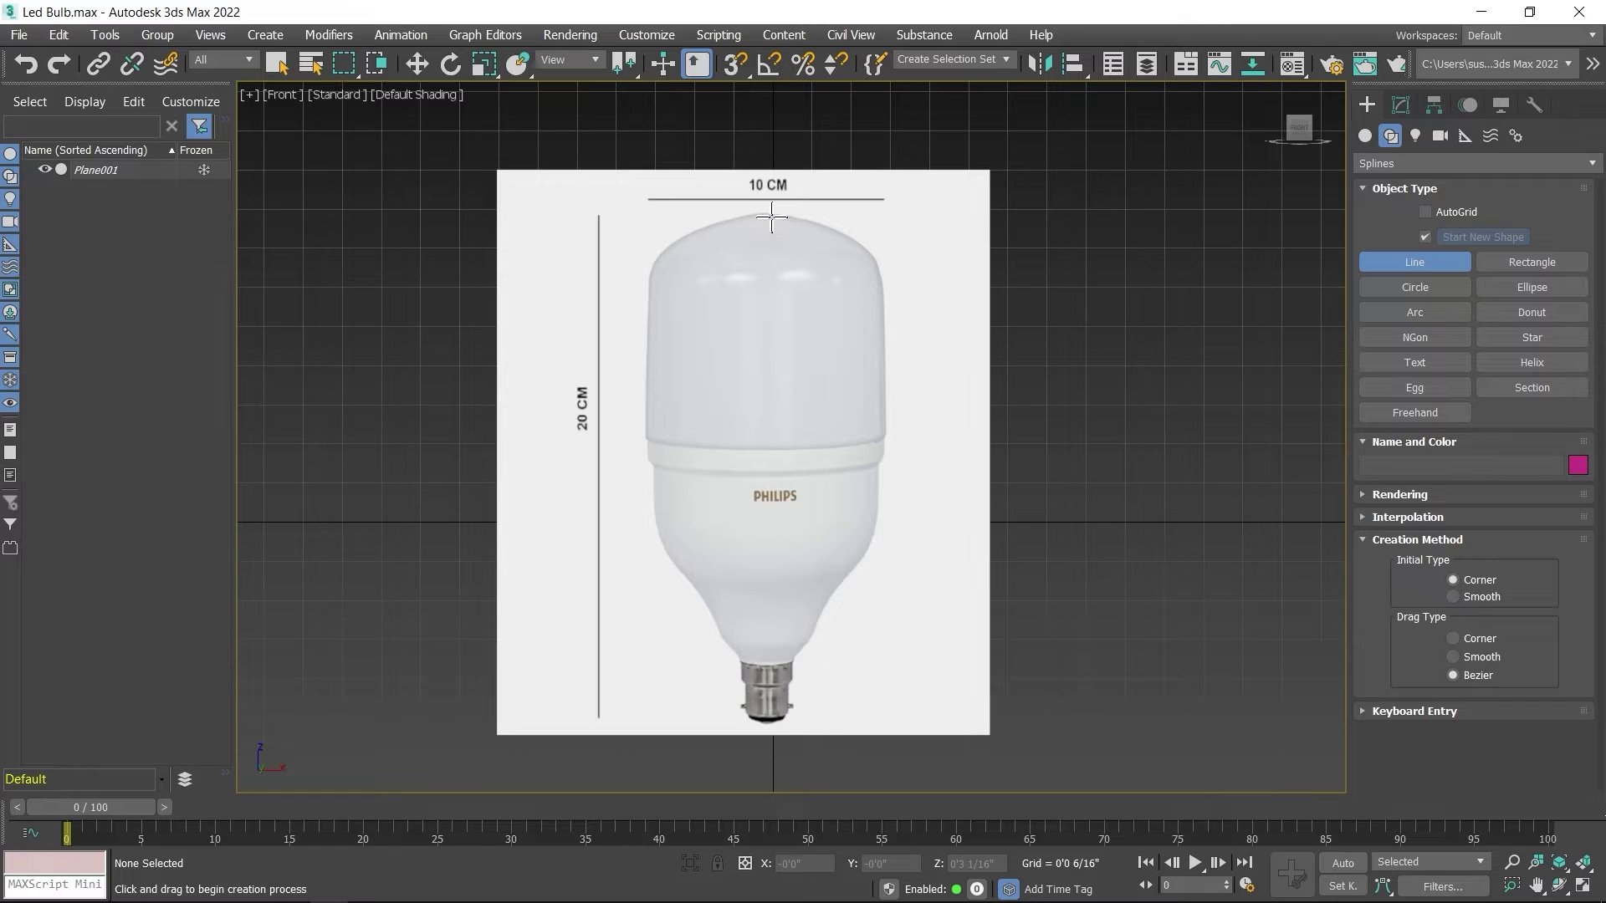
{"action": "scroll", "coordinate": [771, 218], "scroll_direction": "up", "scroll_amount": 8}
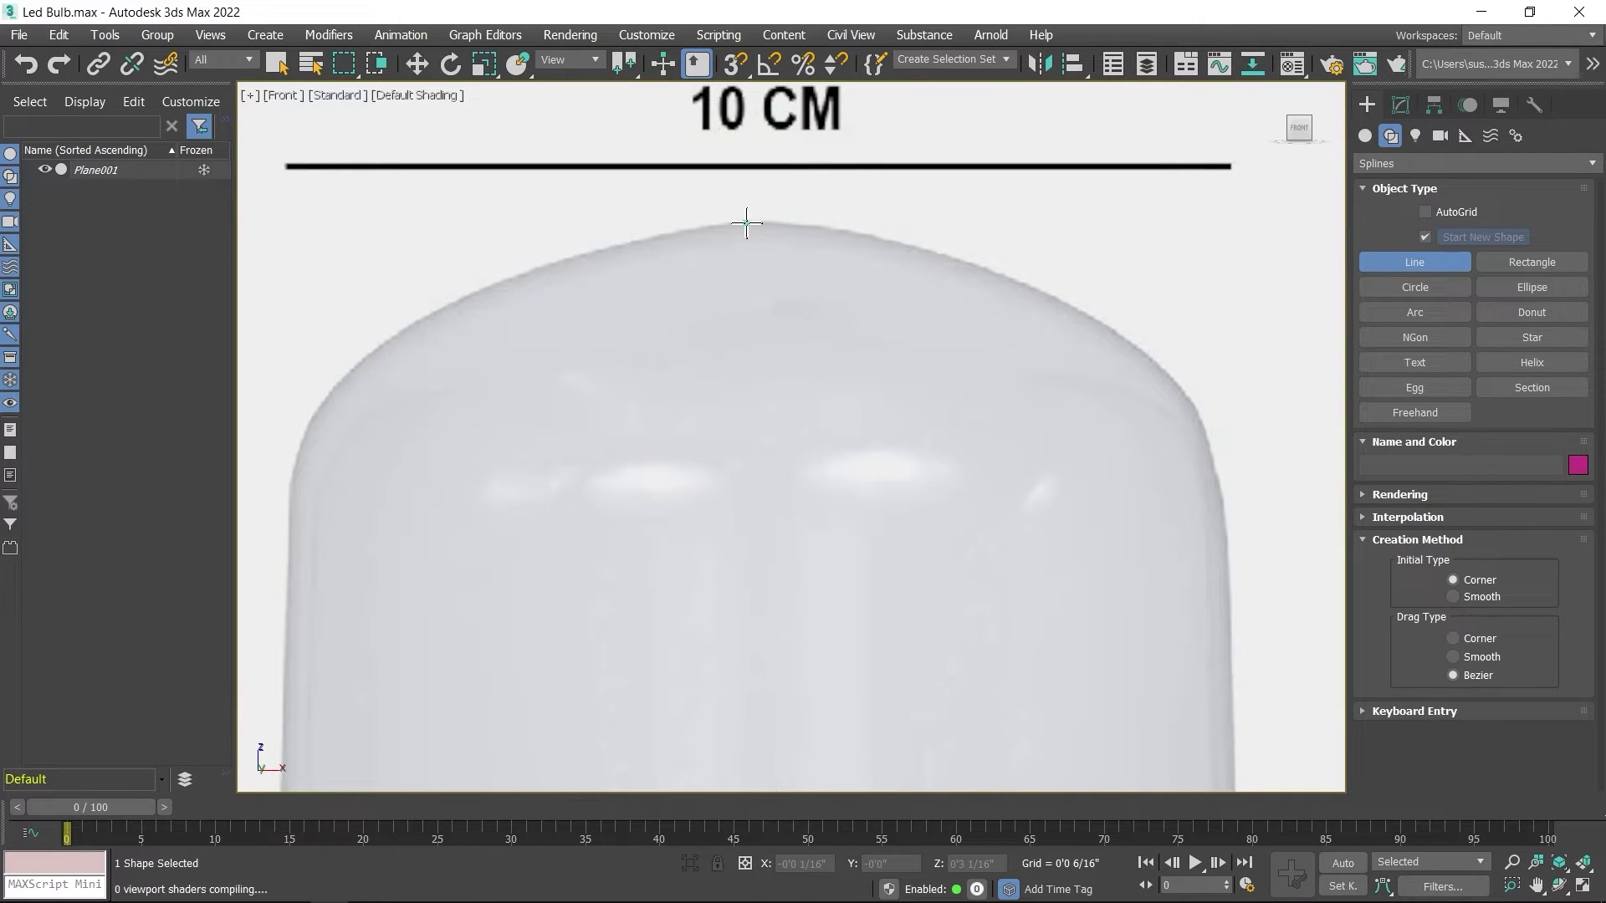
{"action": "left_click", "coordinate": [746, 223]}
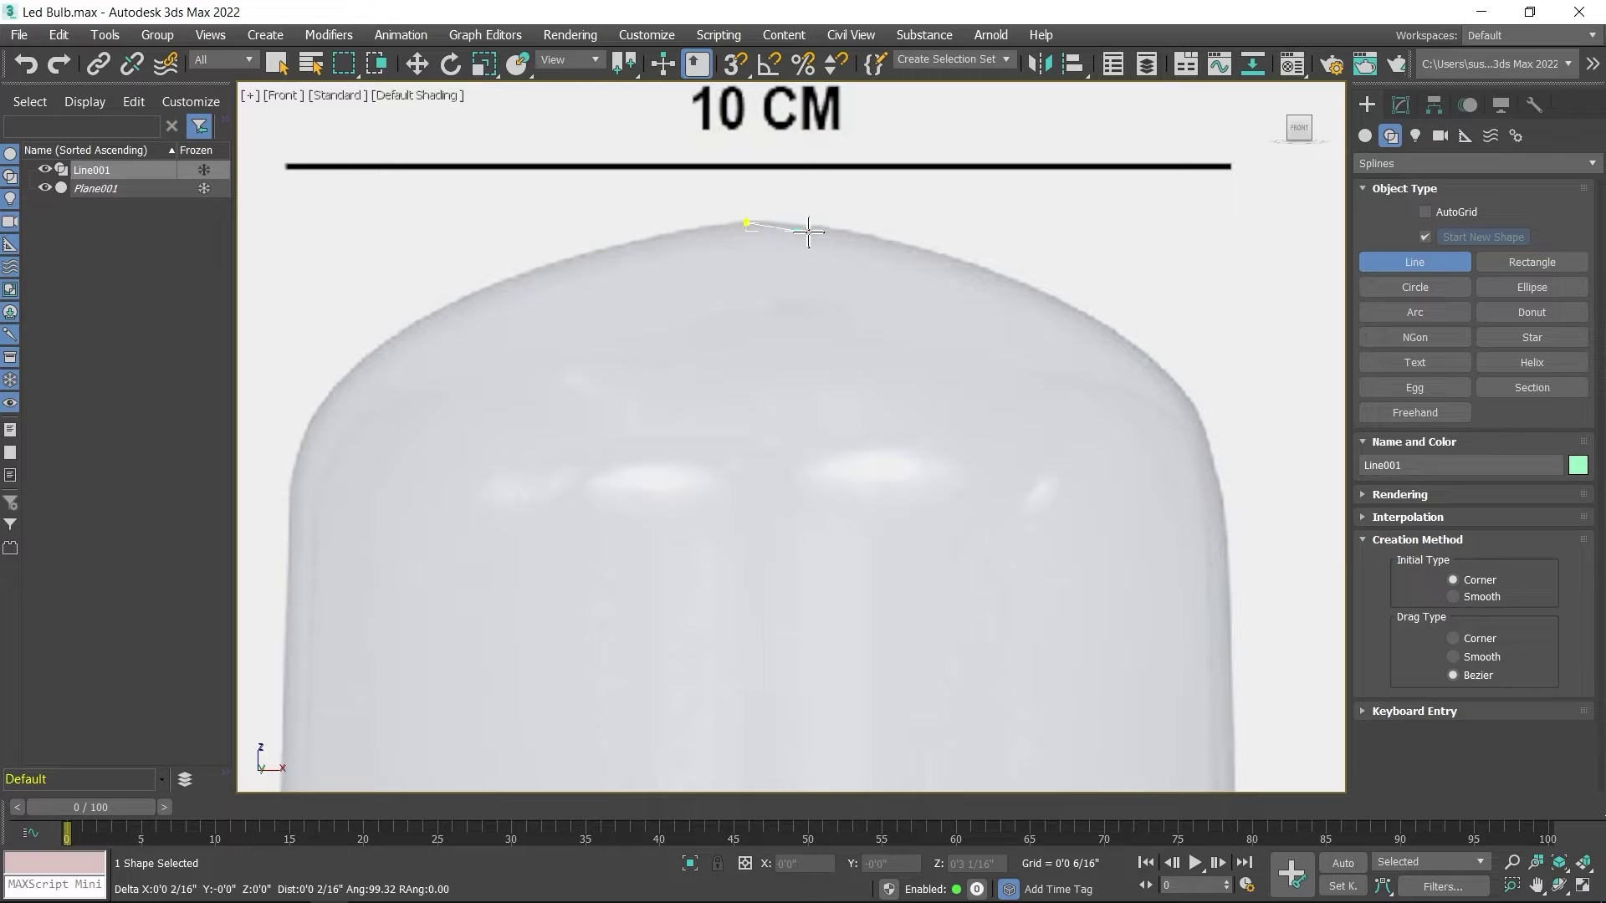
{"action": "left_click", "coordinate": [1155, 360]}
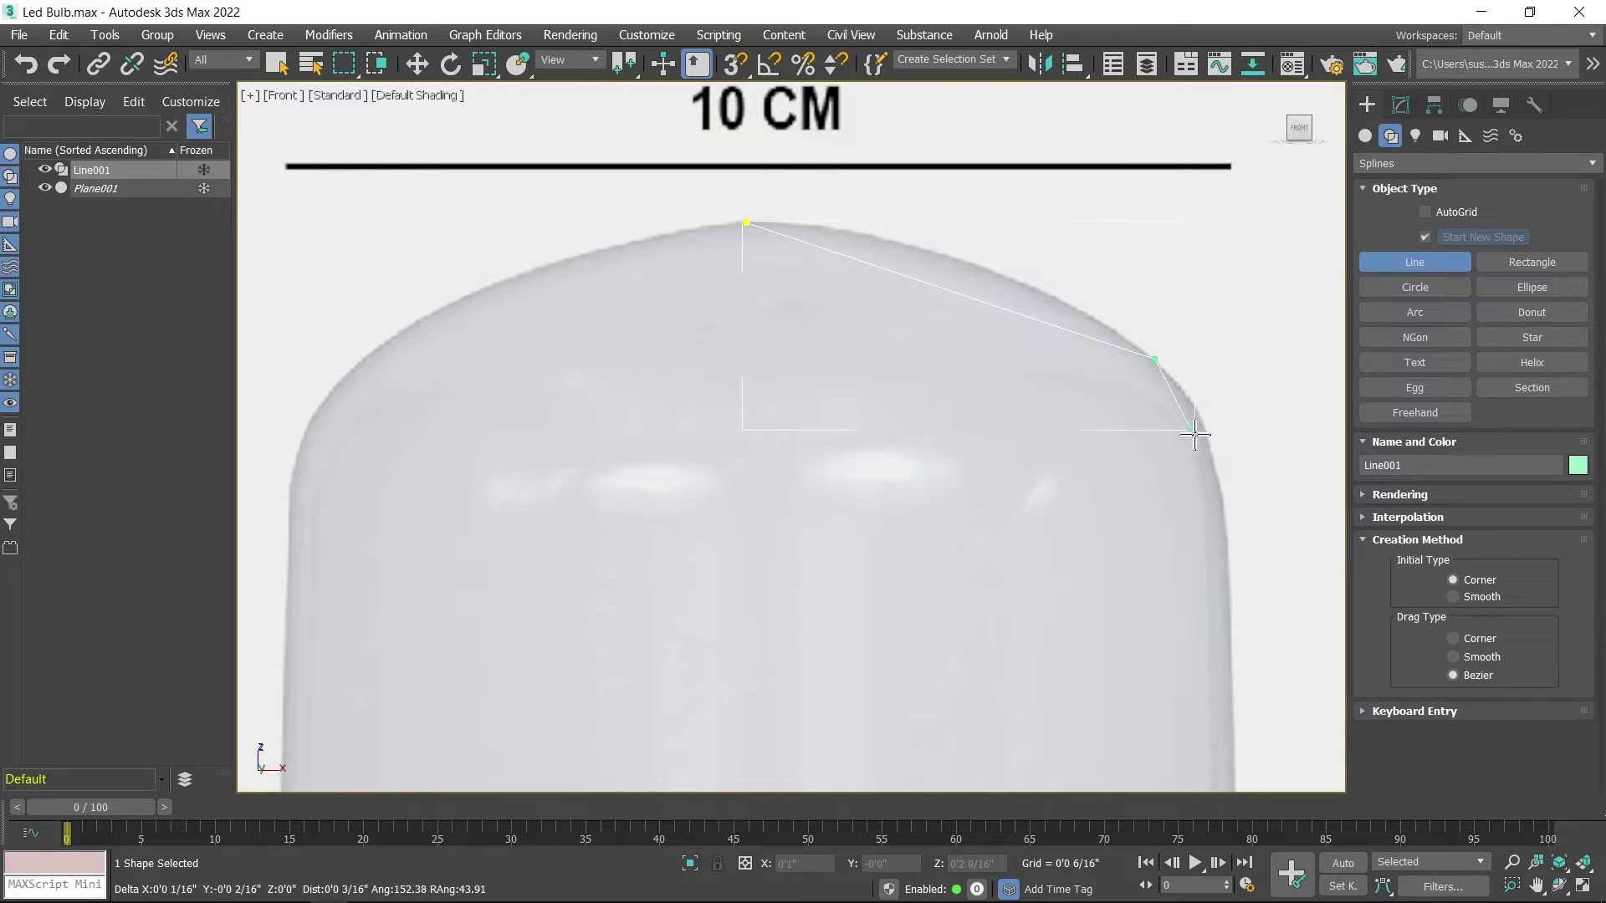
{"action": "left_click", "coordinate": [1230, 608]}
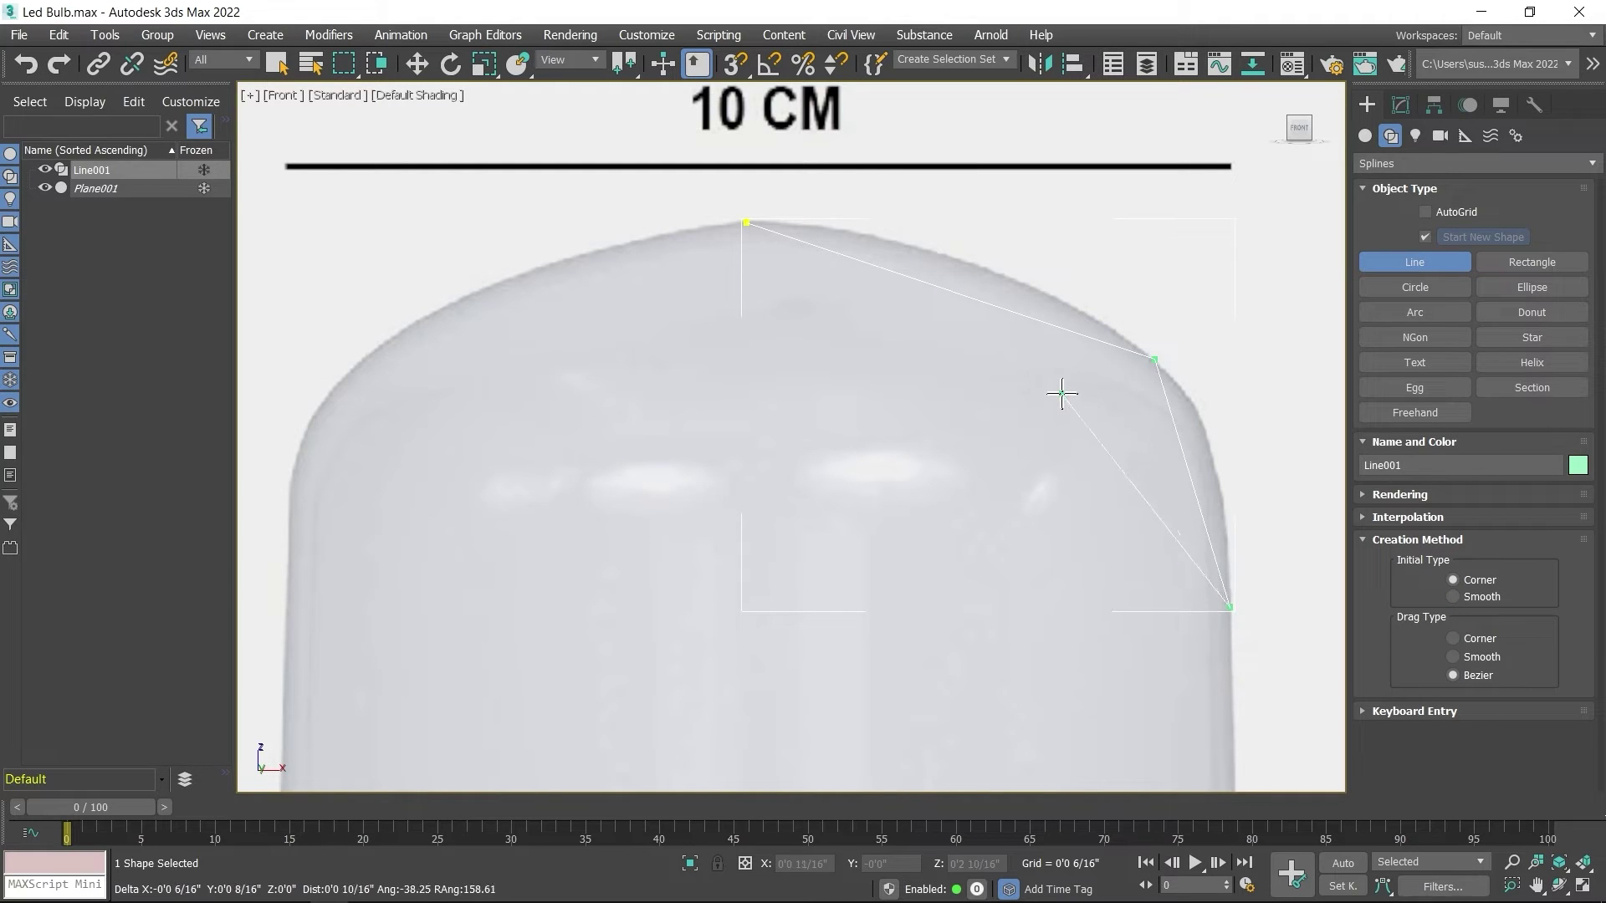
{"action": "scroll", "coordinate": [1060, 389], "scroll_direction": "down", "scroll_amount": 5}
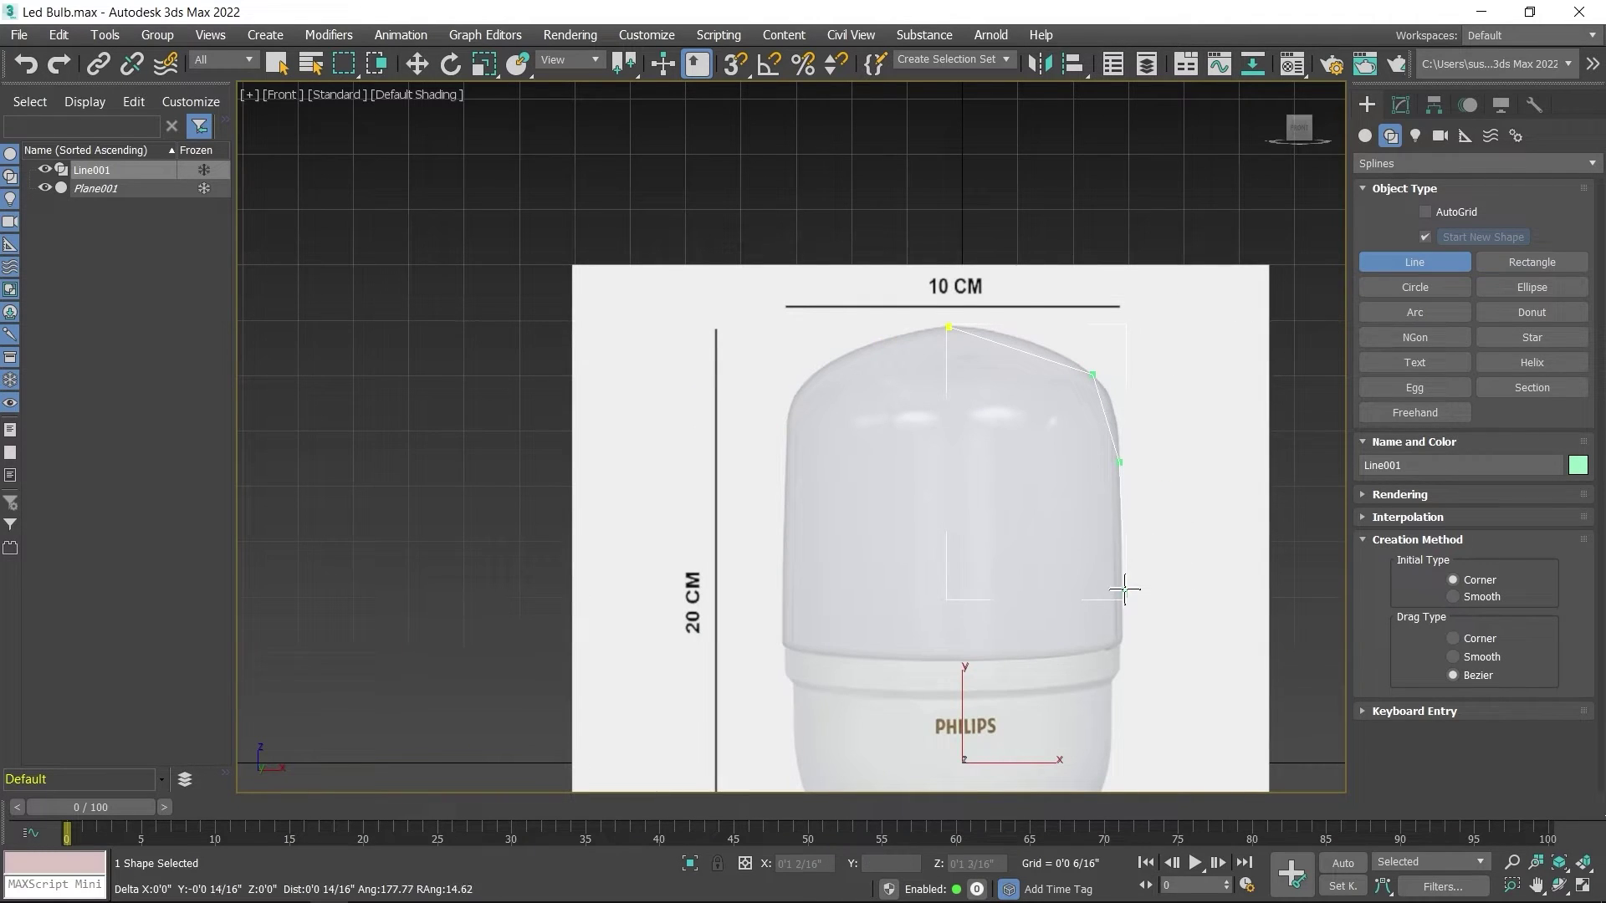
{"action": "left_click", "coordinate": [1116, 638]}
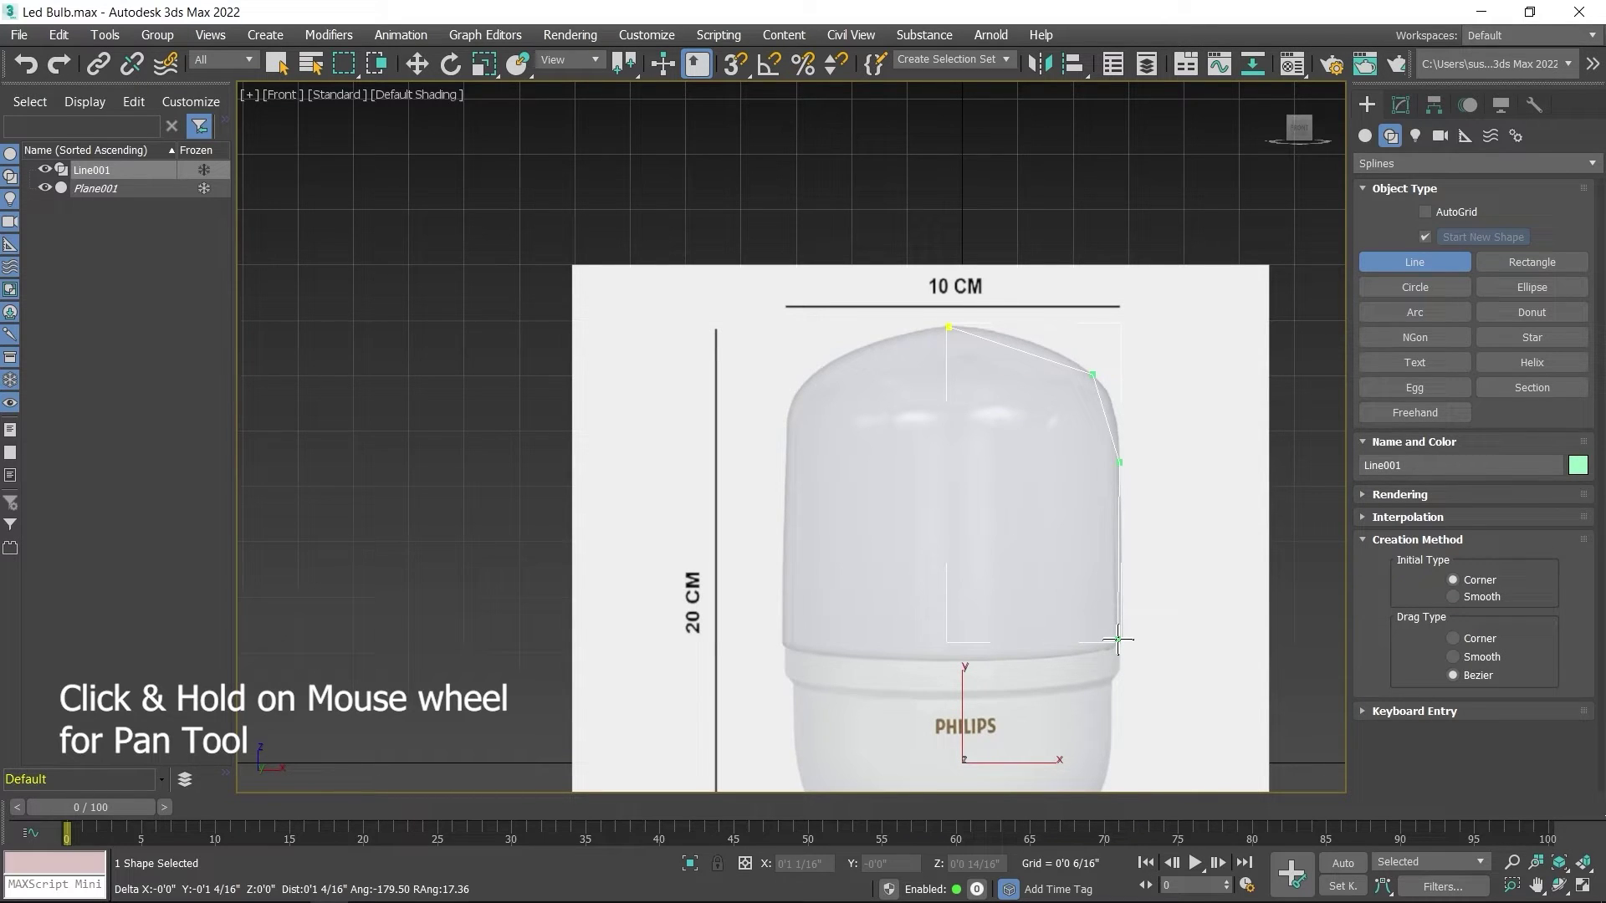
Continue the line with vertices around the collar where the upper body meets it.
{"action": "middle_click_drag", "start_coordinate": [1118, 640], "coordinate": [1073, 381]}
{"action": "scroll", "coordinate": [1096, 384], "scroll_direction": "up", "scroll_amount": 6}
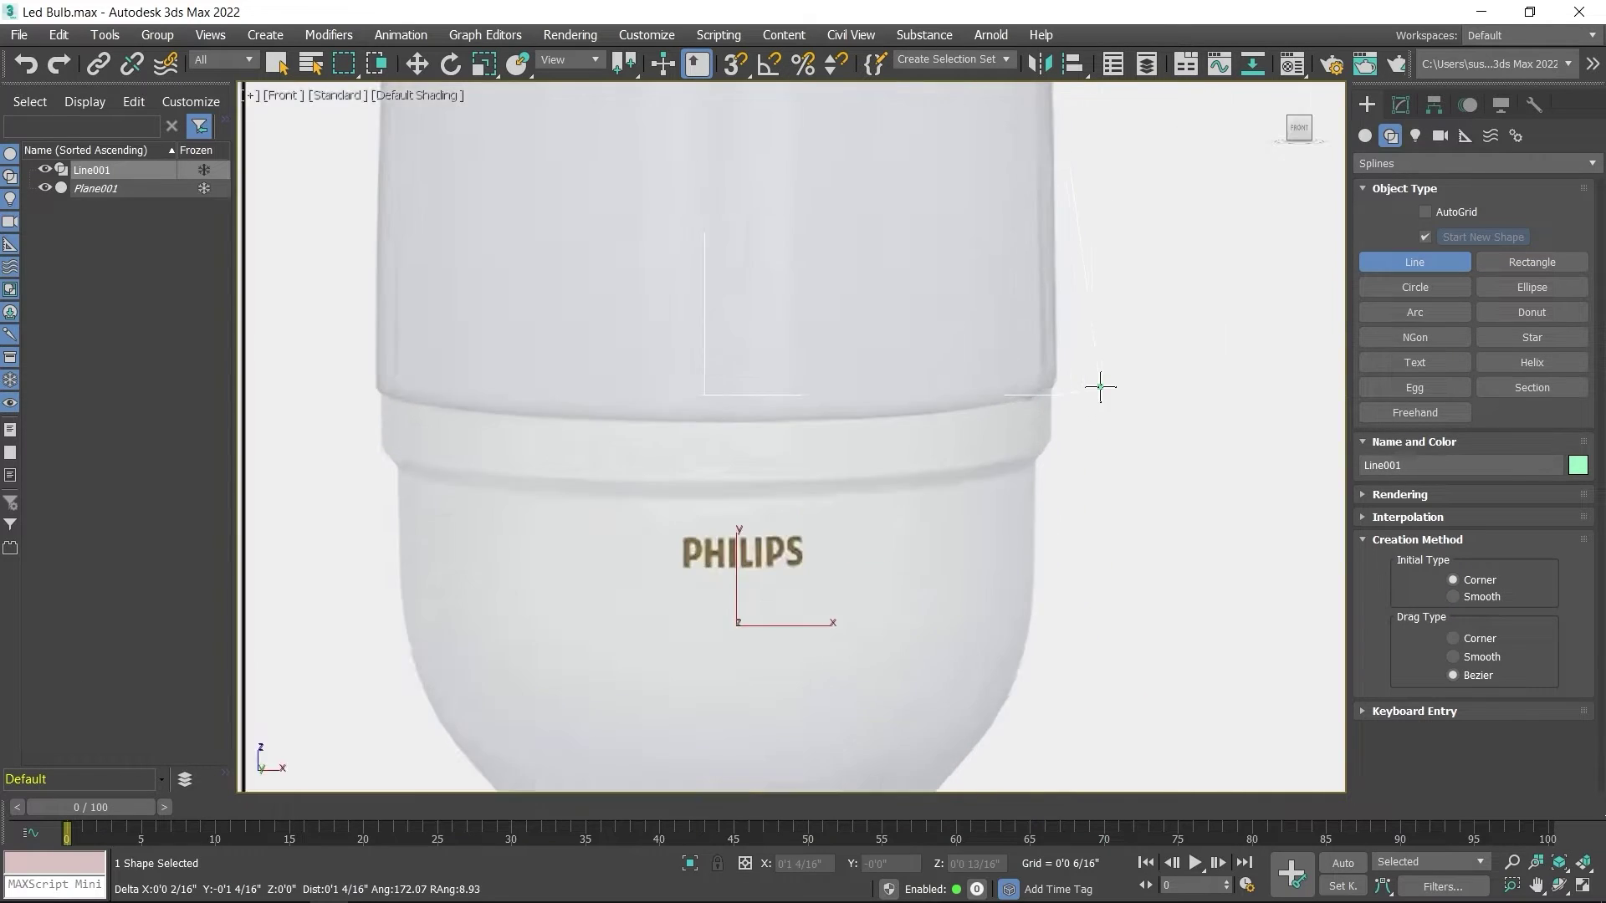
{"action": "scroll", "coordinate": [1050, 389], "scroll_direction": "up", "scroll_amount": 4}
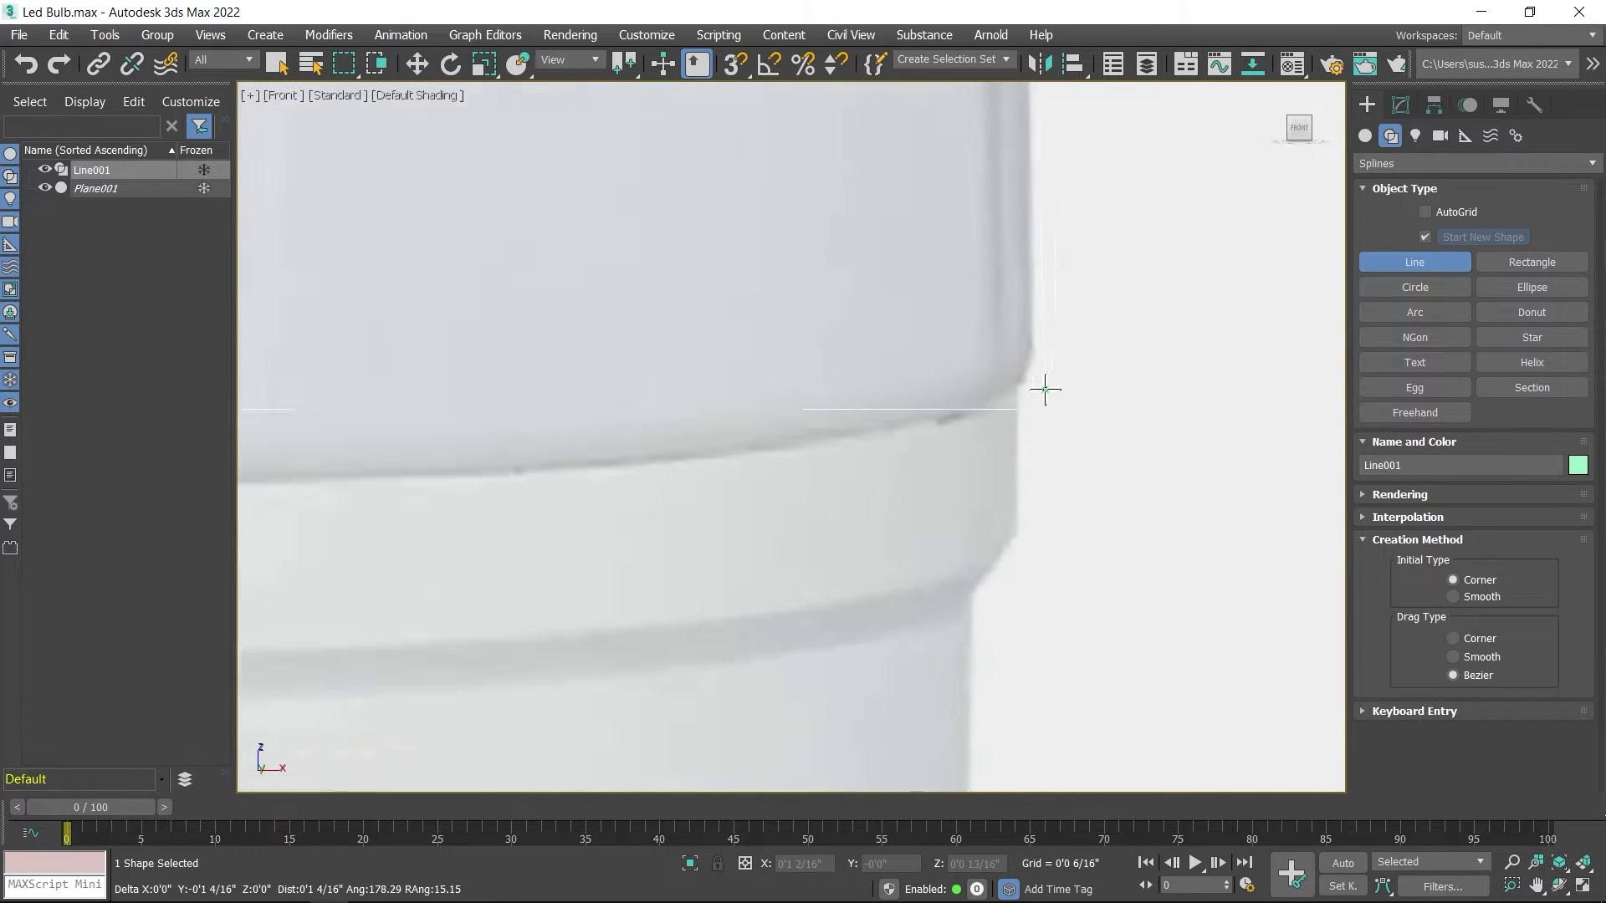
{"action": "left_click", "coordinate": [1030, 311]}
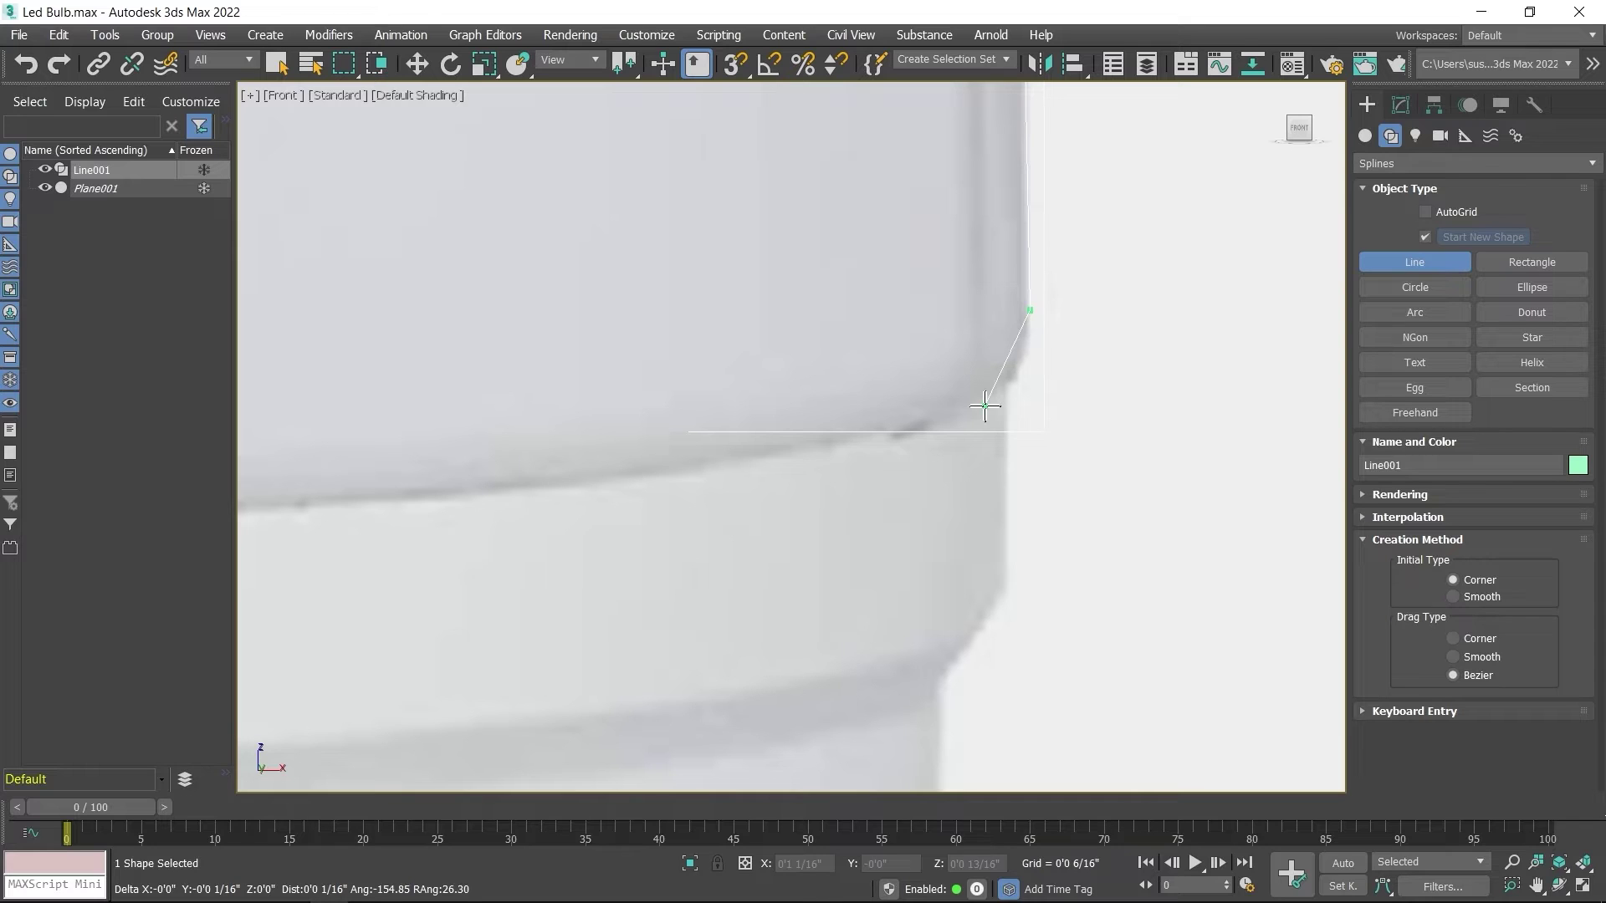
{"action": "left_click", "coordinate": [984, 407]}
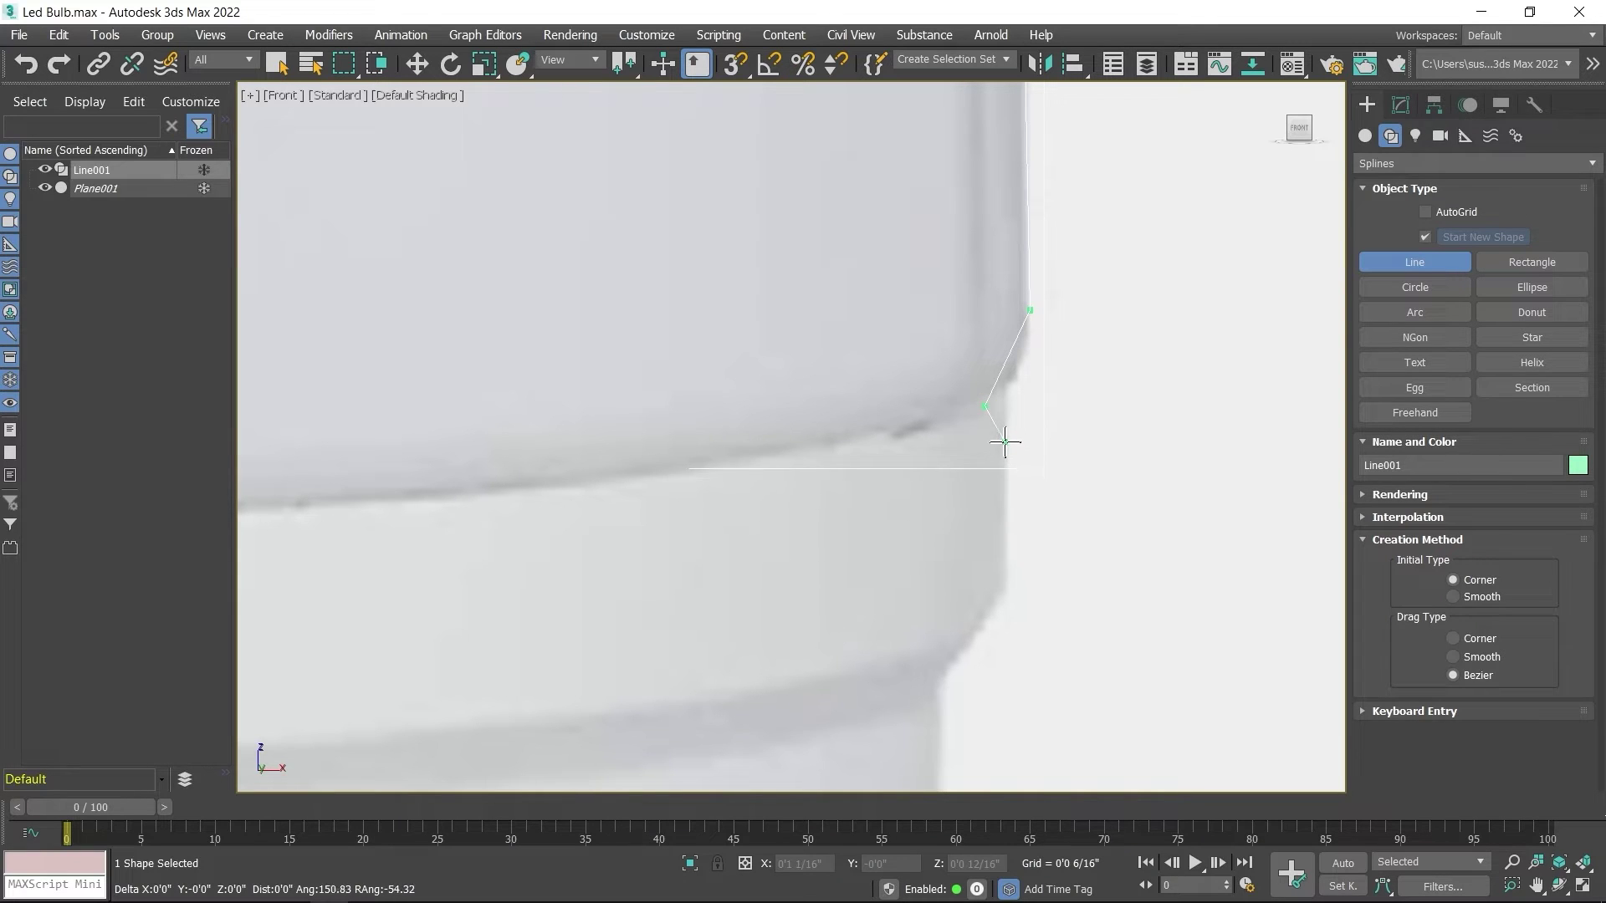
{"action": "left_click", "coordinate": [1007, 439]}
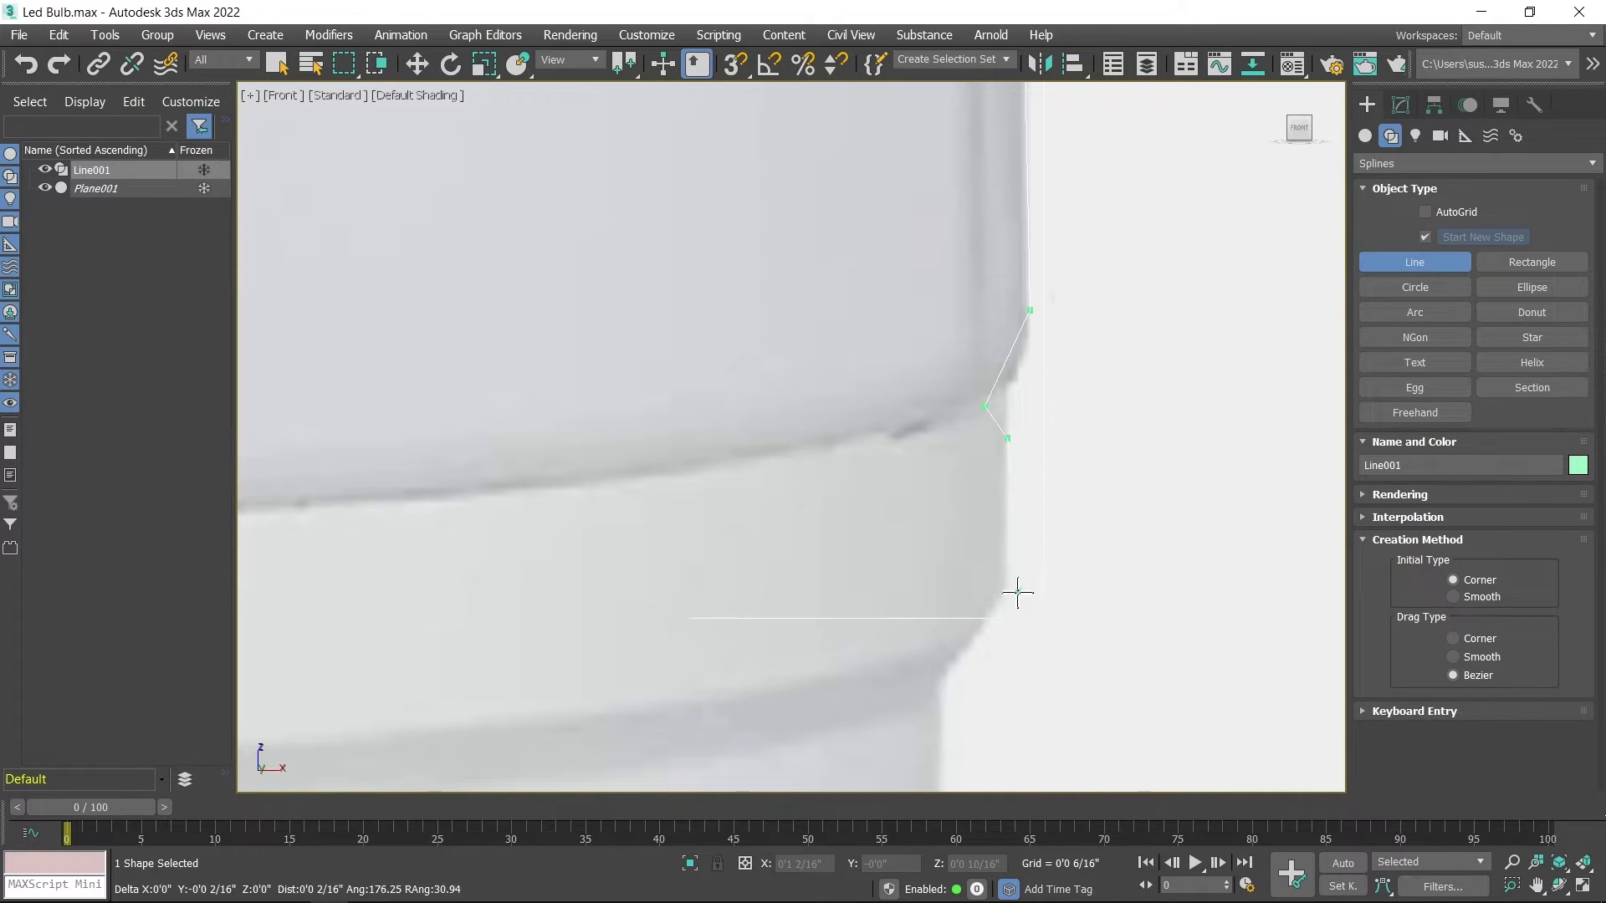
{"action": "left_click", "coordinate": [1011, 571]}
{"action": "left_click", "coordinate": [938, 685]}
Add vertices down the lower body and tapering neck to the metal cap's top.
{"action": "middle_click_drag", "start_coordinate": [975, 688], "coordinate": [1001, 190]}
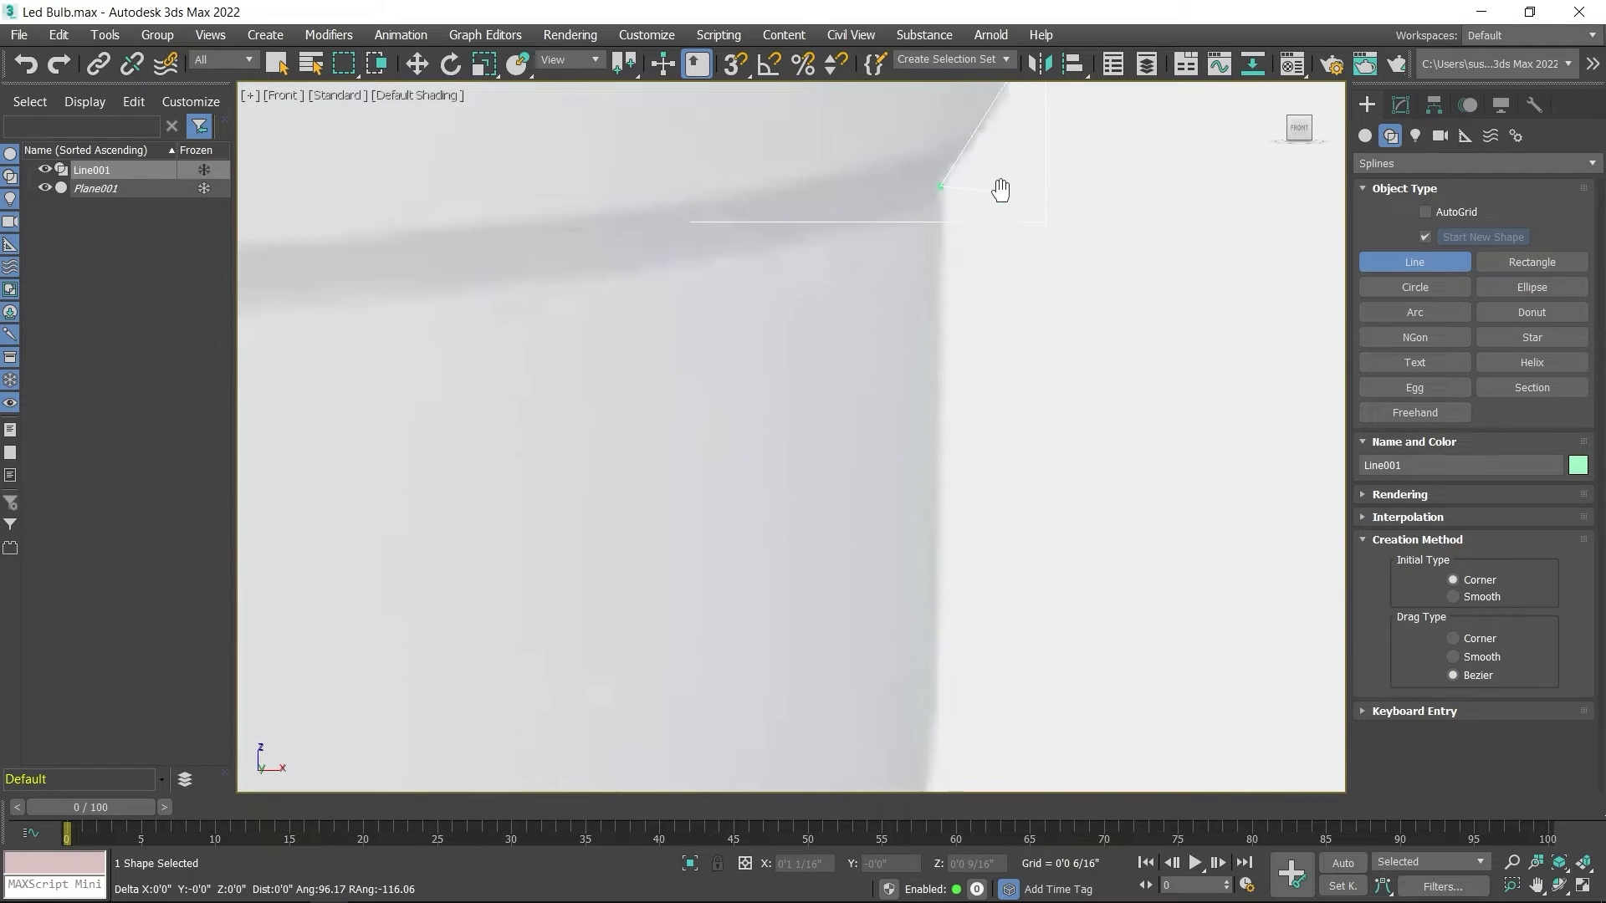
{"action": "middle_click_drag", "start_coordinate": [956, 584], "coordinate": [961, 433]}
{"action": "left_click", "coordinate": [941, 459]}
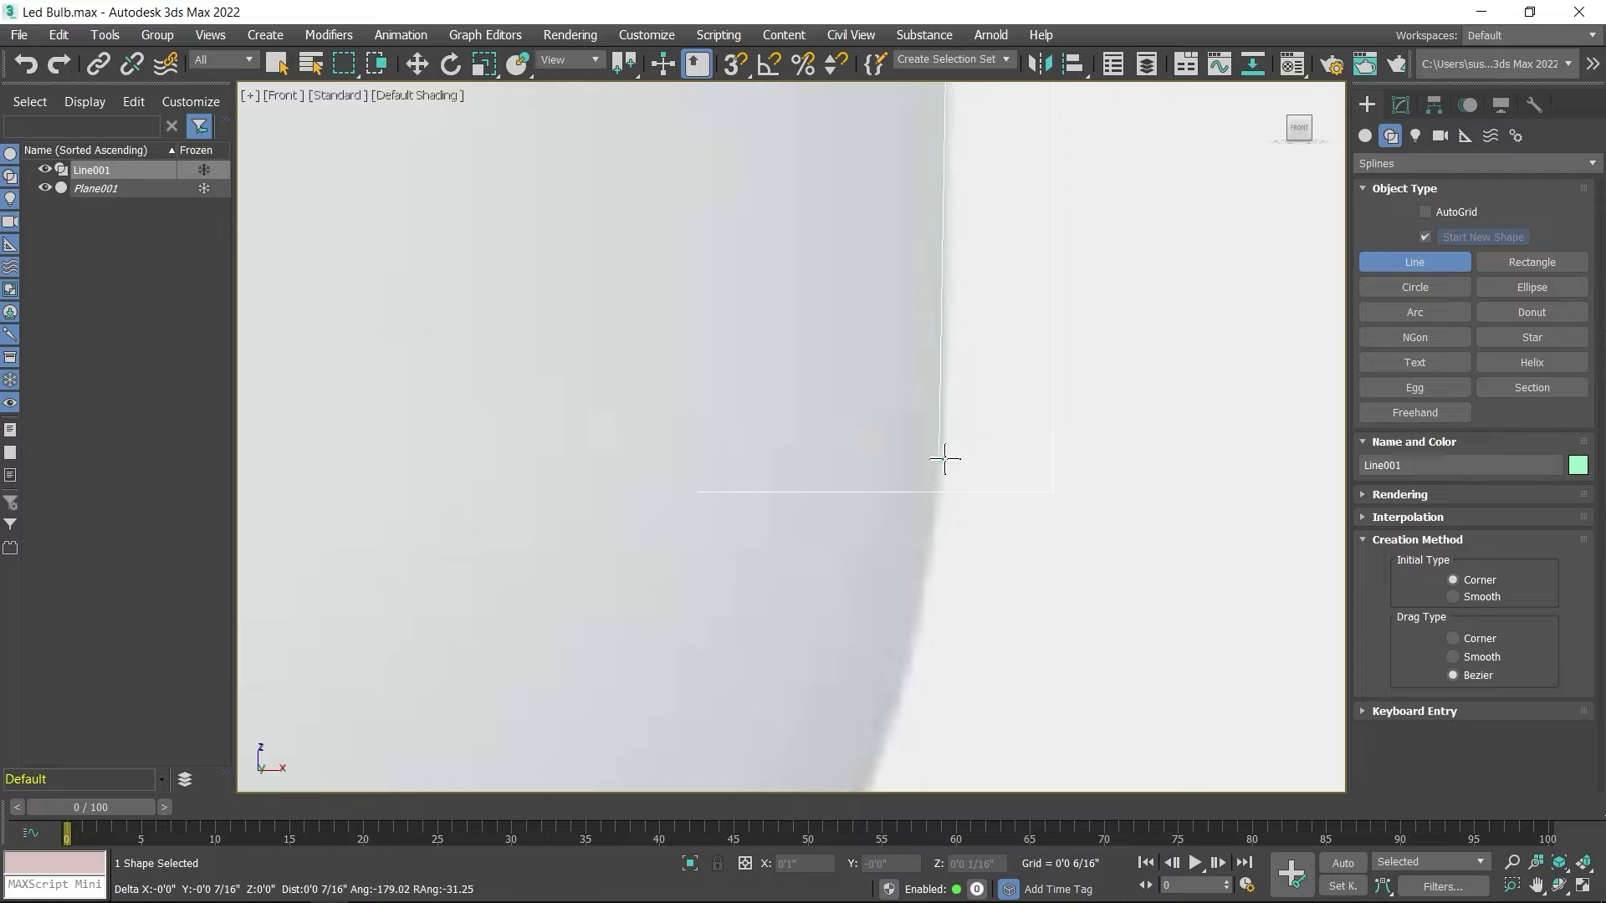
{"action": "middle_click_drag", "start_coordinate": [1007, 595], "coordinate": [992, 466]}
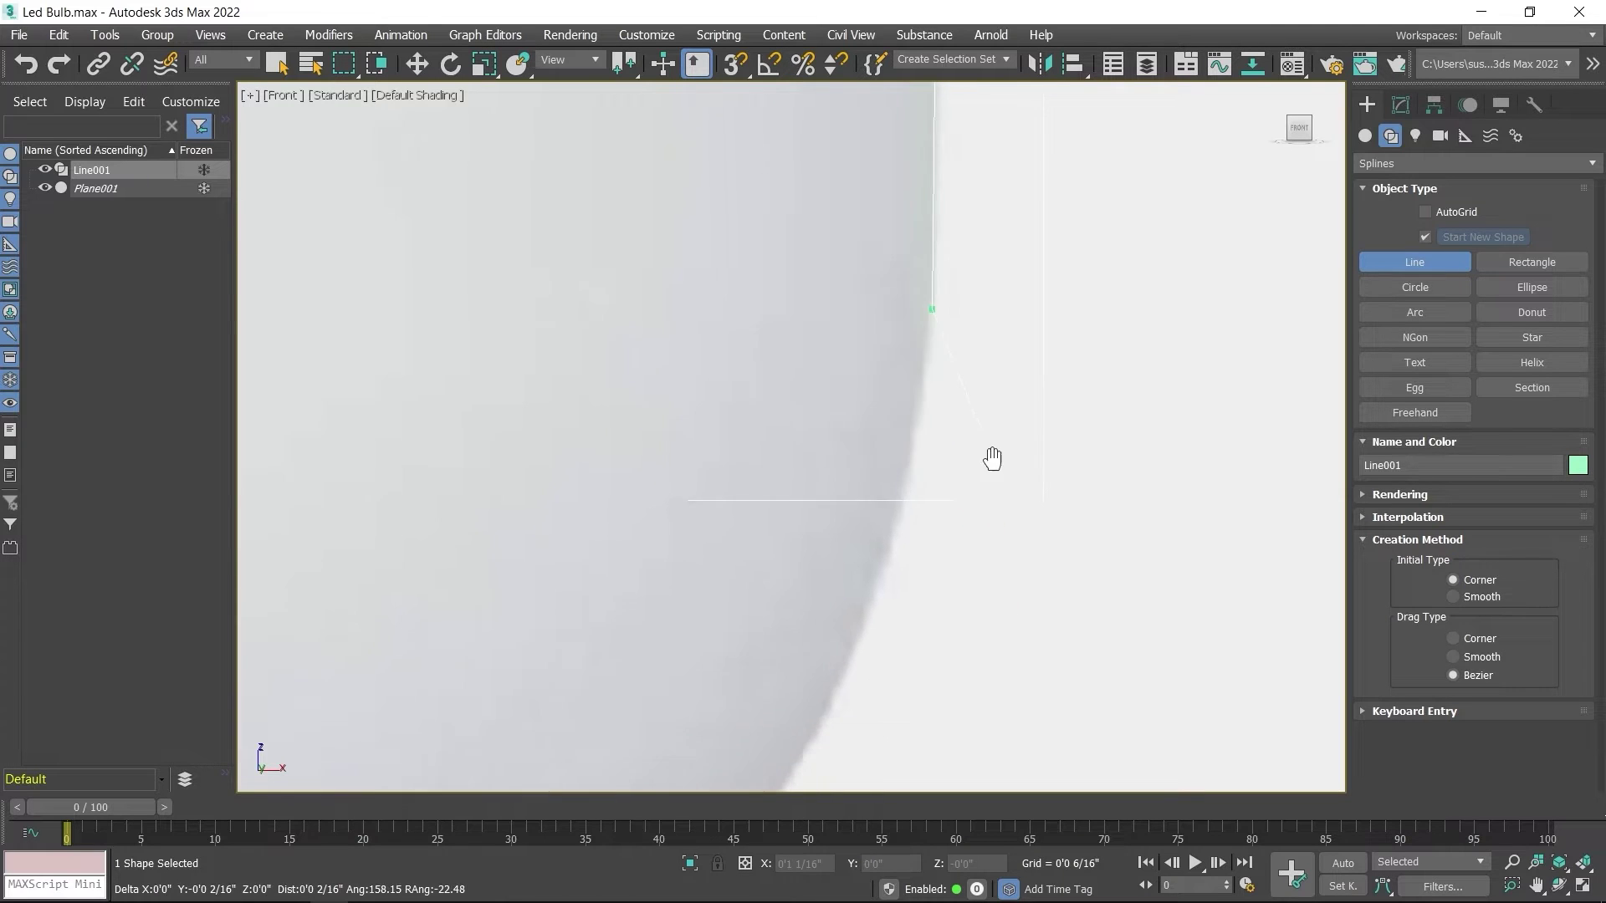
{"action": "scroll", "coordinate": [993, 456], "scroll_direction": "down", "scroll_amount": 4}
{"action": "middle_click_drag", "start_coordinate": [952, 577], "coordinate": [950, 502]}
{"action": "scroll", "coordinate": [951, 502], "scroll_direction": "up", "scroll_amount": 3}
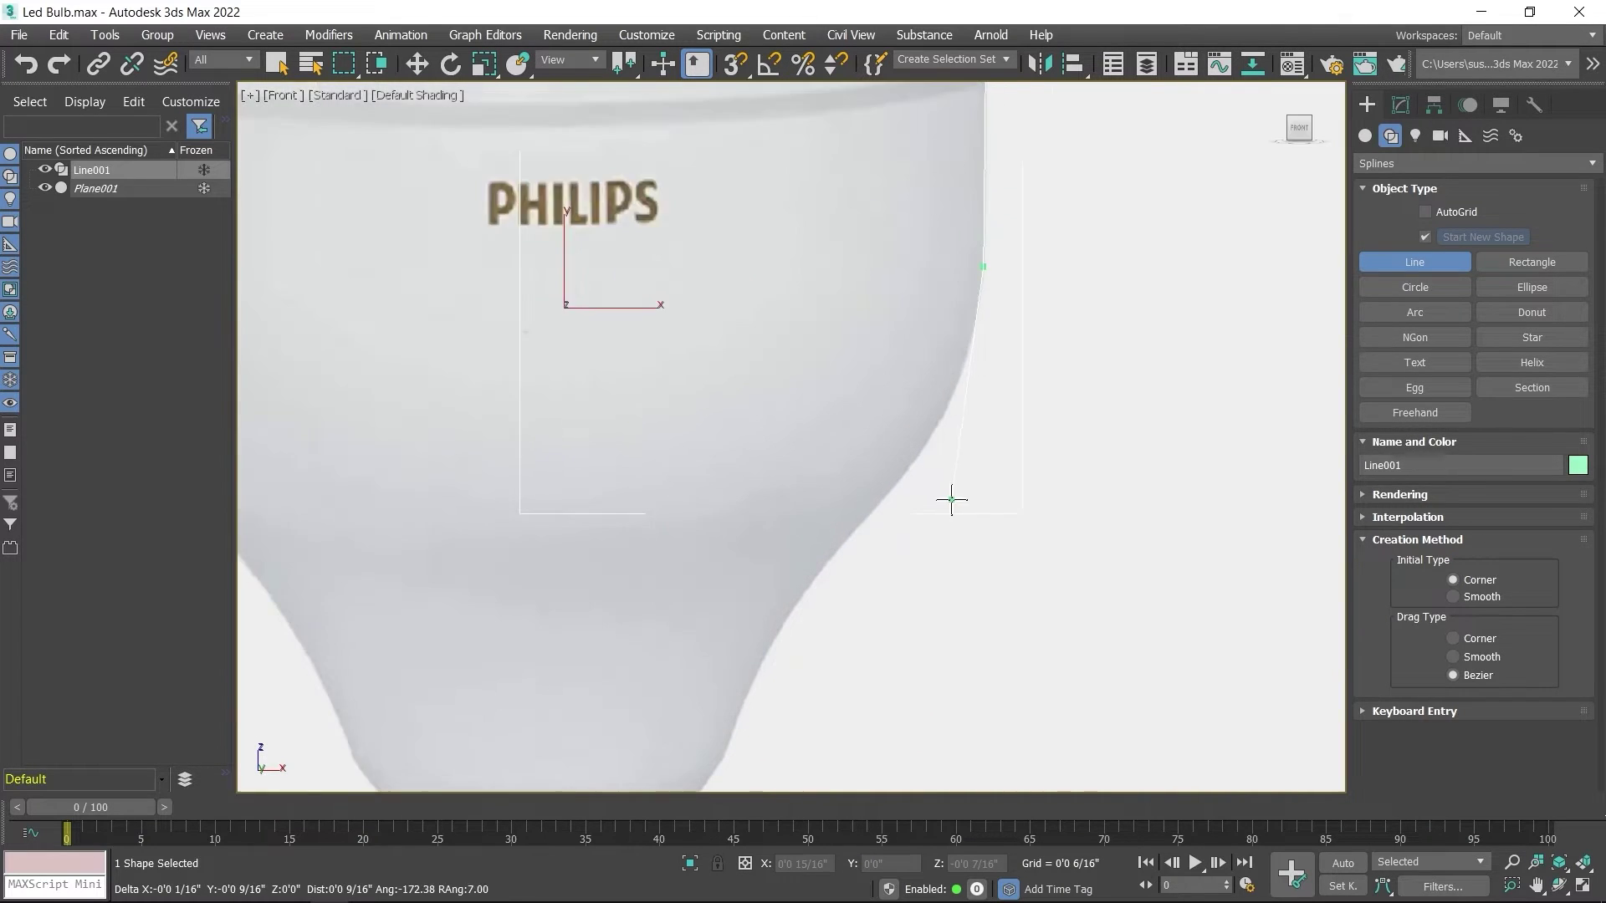
{"action": "scroll", "coordinate": [828, 518], "scroll_direction": "up", "scroll_amount": 3}
{"action": "left_click", "coordinate": [810, 549]}
{"action": "scroll", "coordinate": [750, 616], "scroll_direction": "down", "scroll_amount": 3}
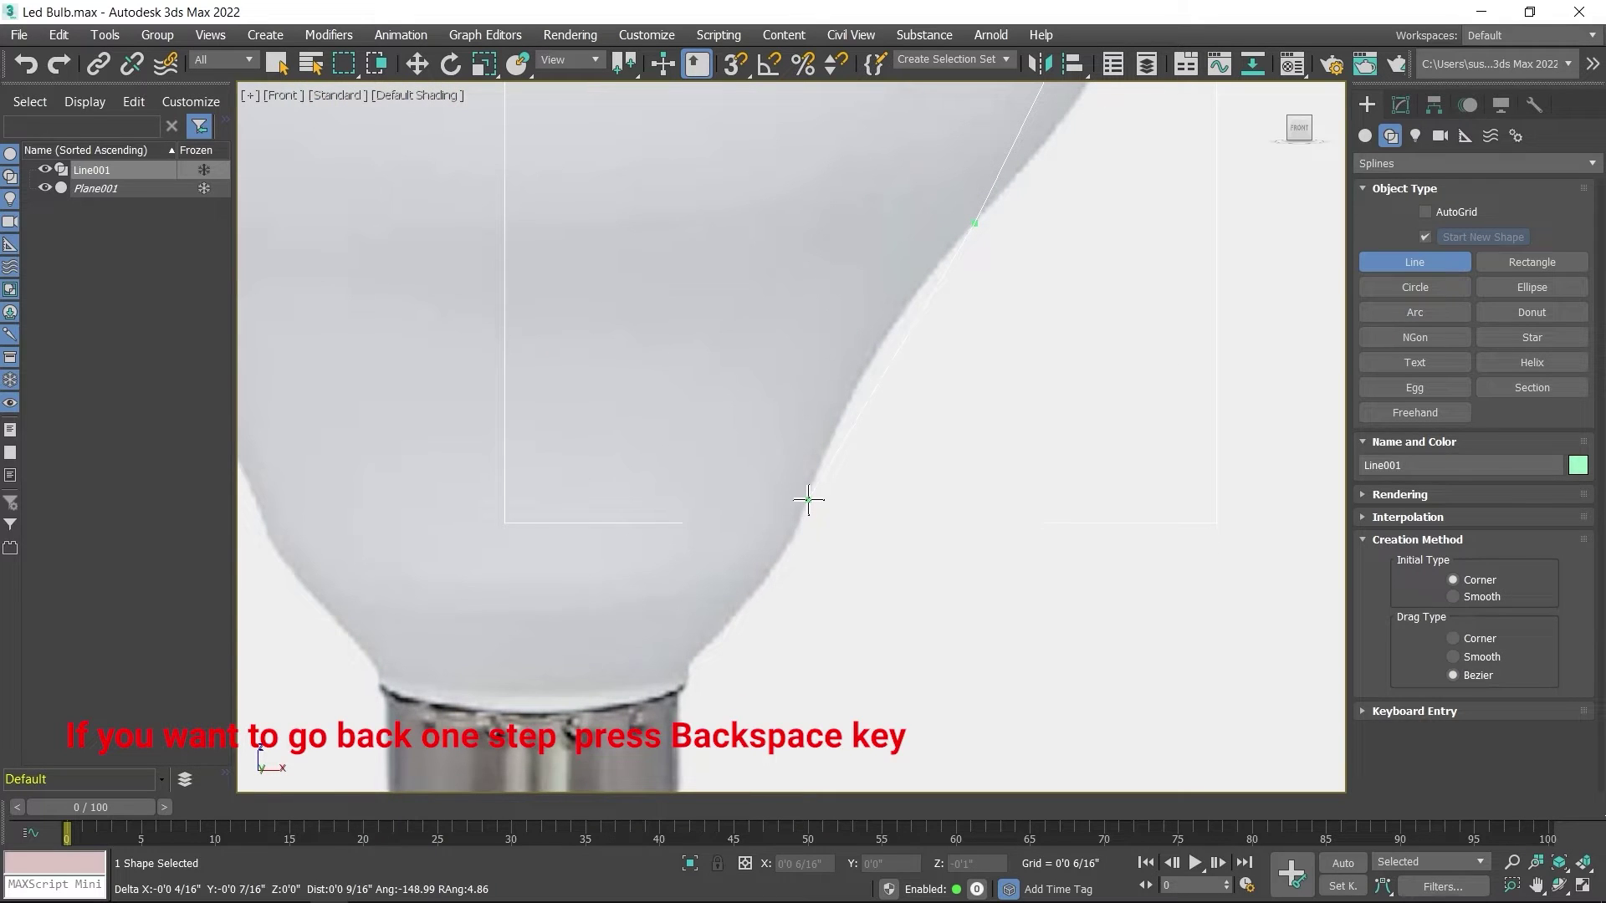
{"action": "middle_click_drag", "start_coordinate": [793, 588], "coordinate": [898, 414]}
{"action": "scroll", "coordinate": [825, 455], "scroll_direction": "up", "scroll_amount": 4}
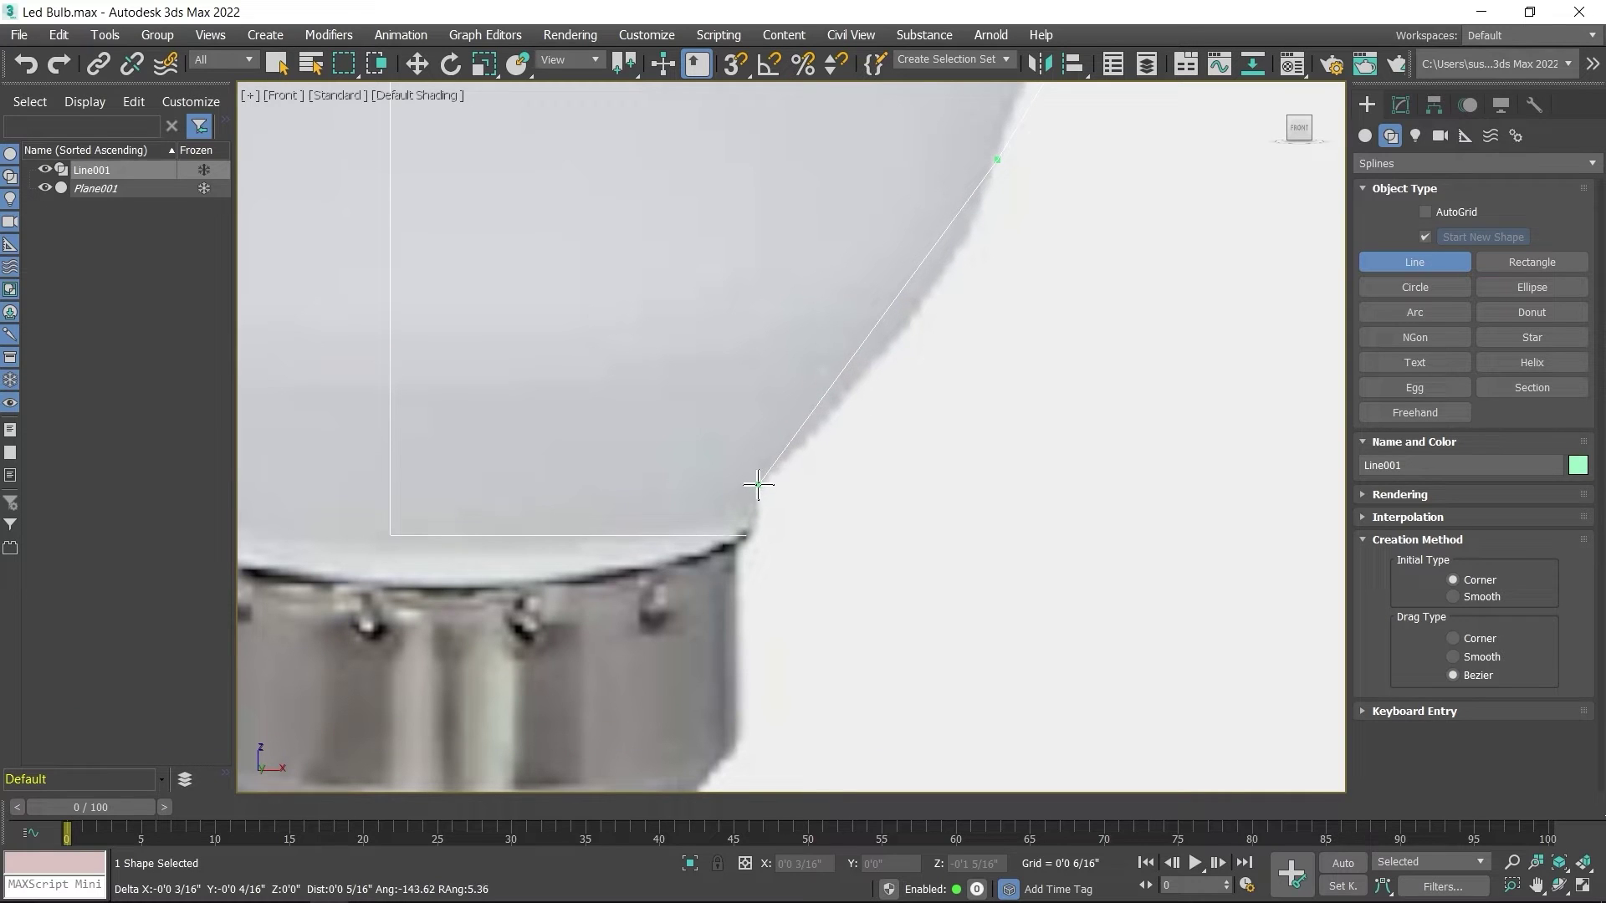
{"action": "left_click", "coordinate": [758, 484]}
{"action": "left_click", "coordinate": [757, 530]}
Trace the metal cap and rounded base to the centre line, then finish the spline.
{"action": "middle_click_drag", "start_coordinate": [767, 566], "coordinate": [803, 423]}
{"action": "left_click", "coordinate": [771, 400]}
{"action": "left_click", "coordinate": [782, 587]}
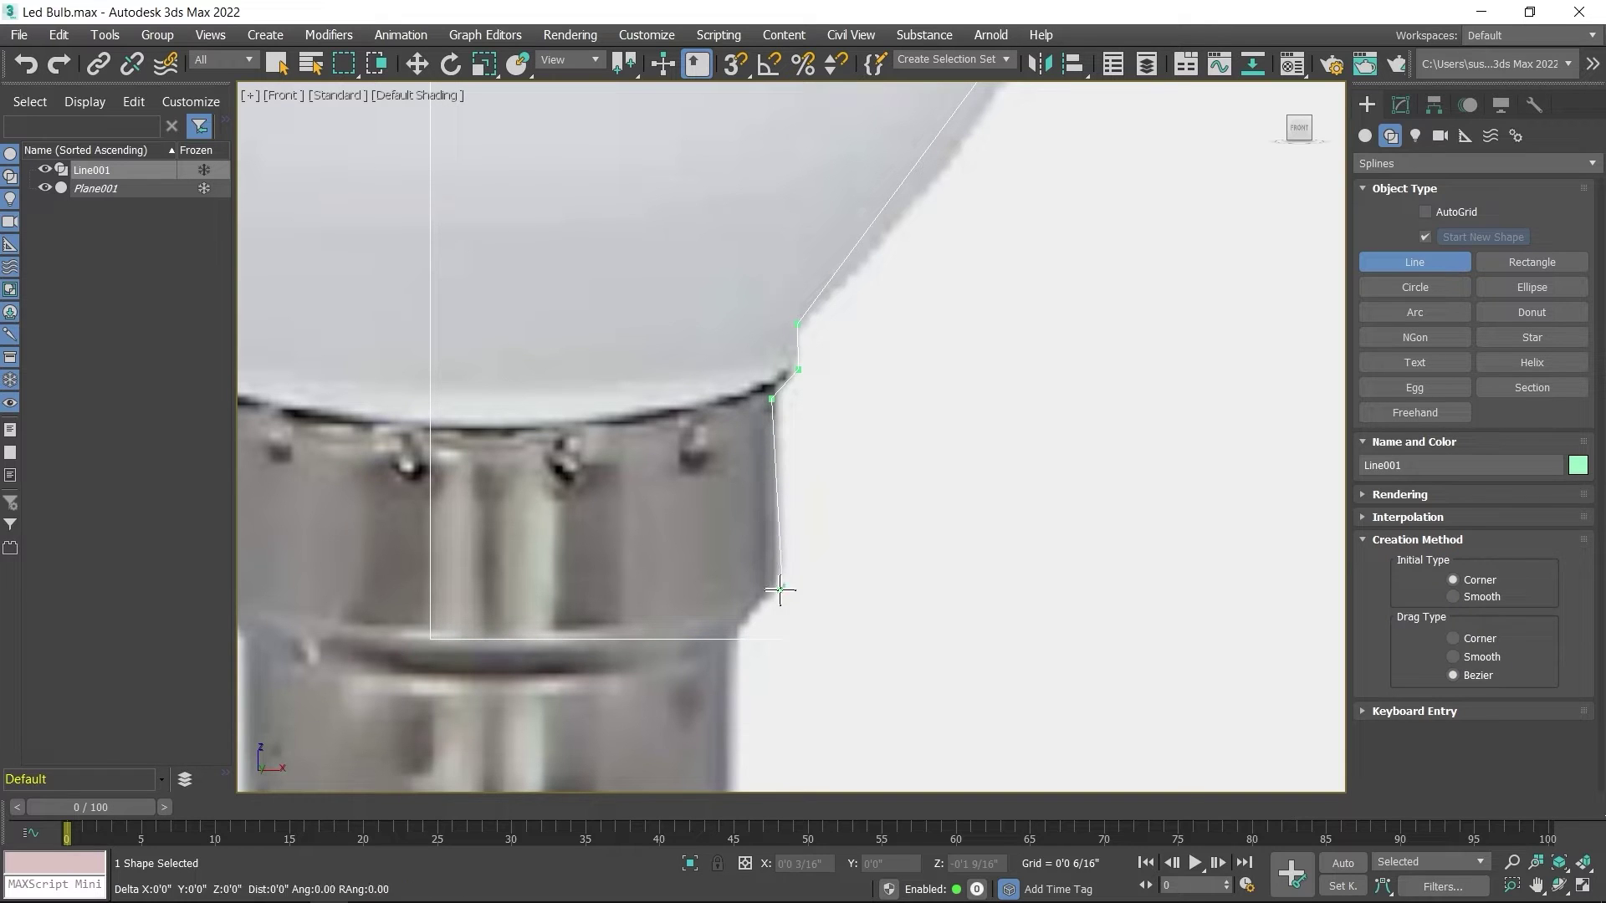
{"action": "left_click", "coordinate": [728, 650]}
{"action": "middle_click_drag", "start_coordinate": [757, 629], "coordinate": [770, 293]}
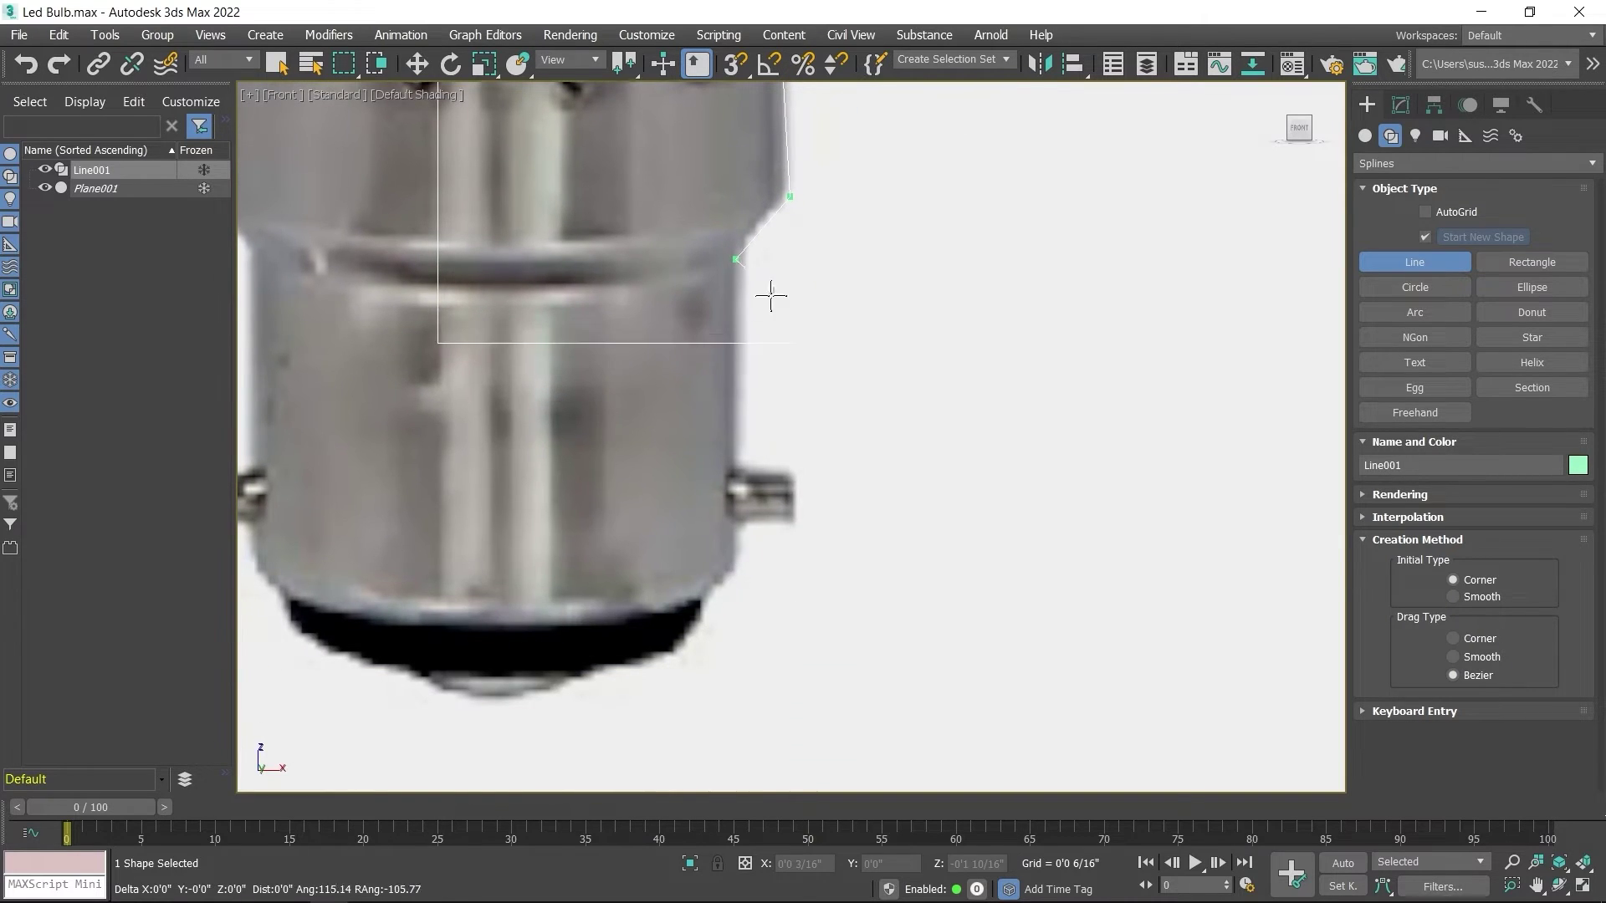
{"action": "left_click", "coordinate": [741, 559]}
{"action": "left_click", "coordinate": [699, 603]}
{"action": "left_click", "coordinate": [696, 623]}
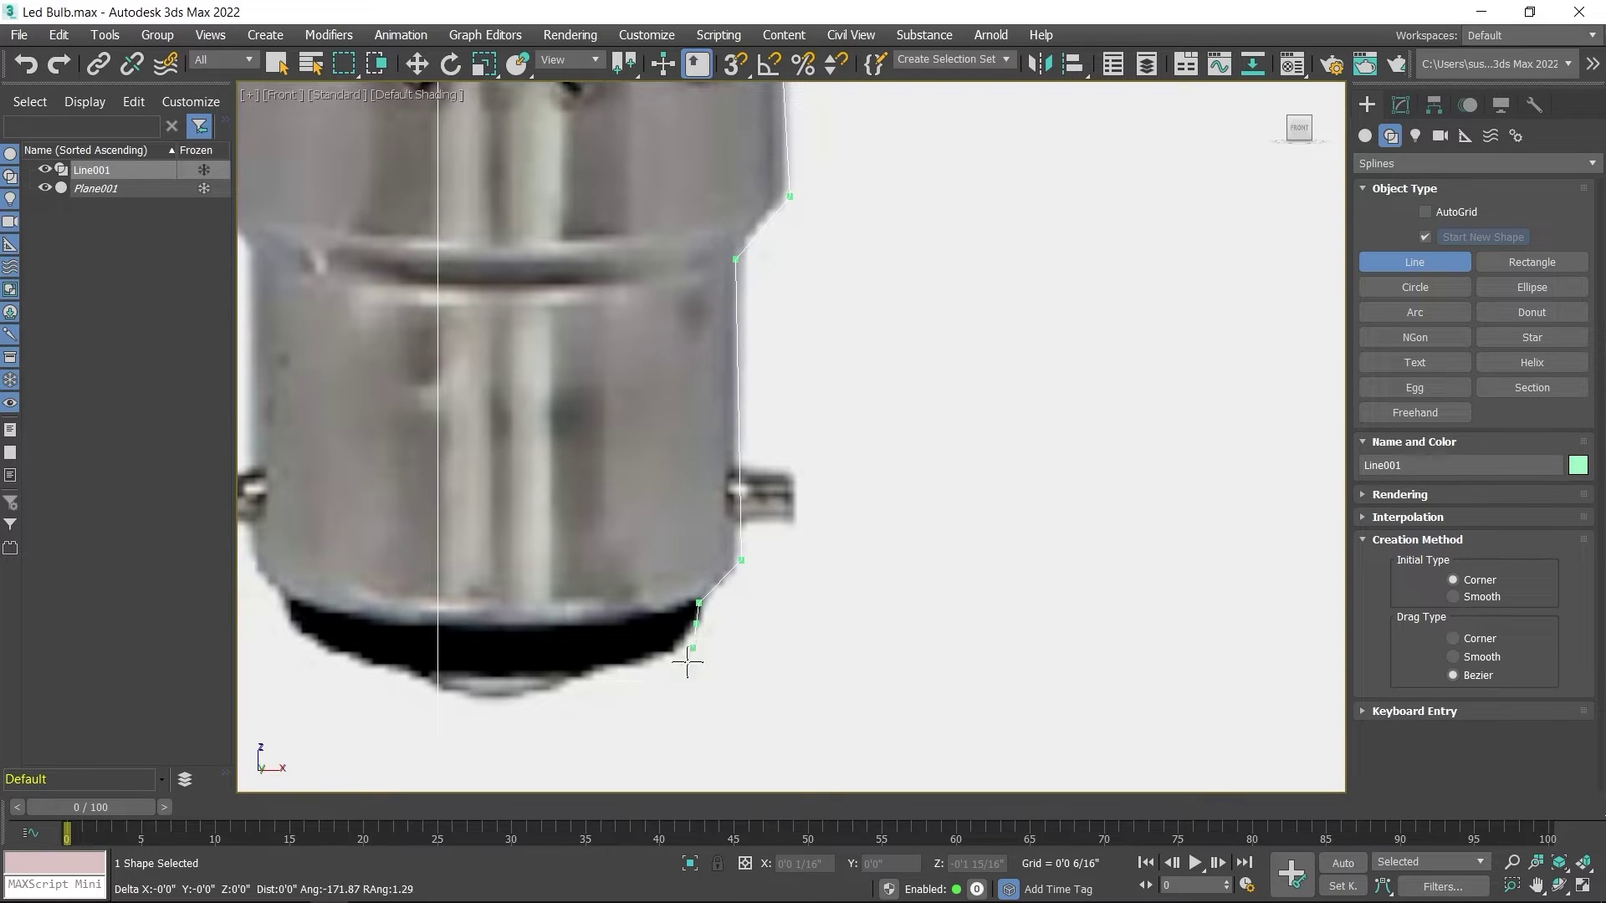
{"action": "left_click", "coordinate": [666, 656]}
{"action": "left_click", "coordinate": [591, 669]}
{"action": "left_click", "coordinate": [572, 678]}
{"action": "left_click", "coordinate": [498, 702]}
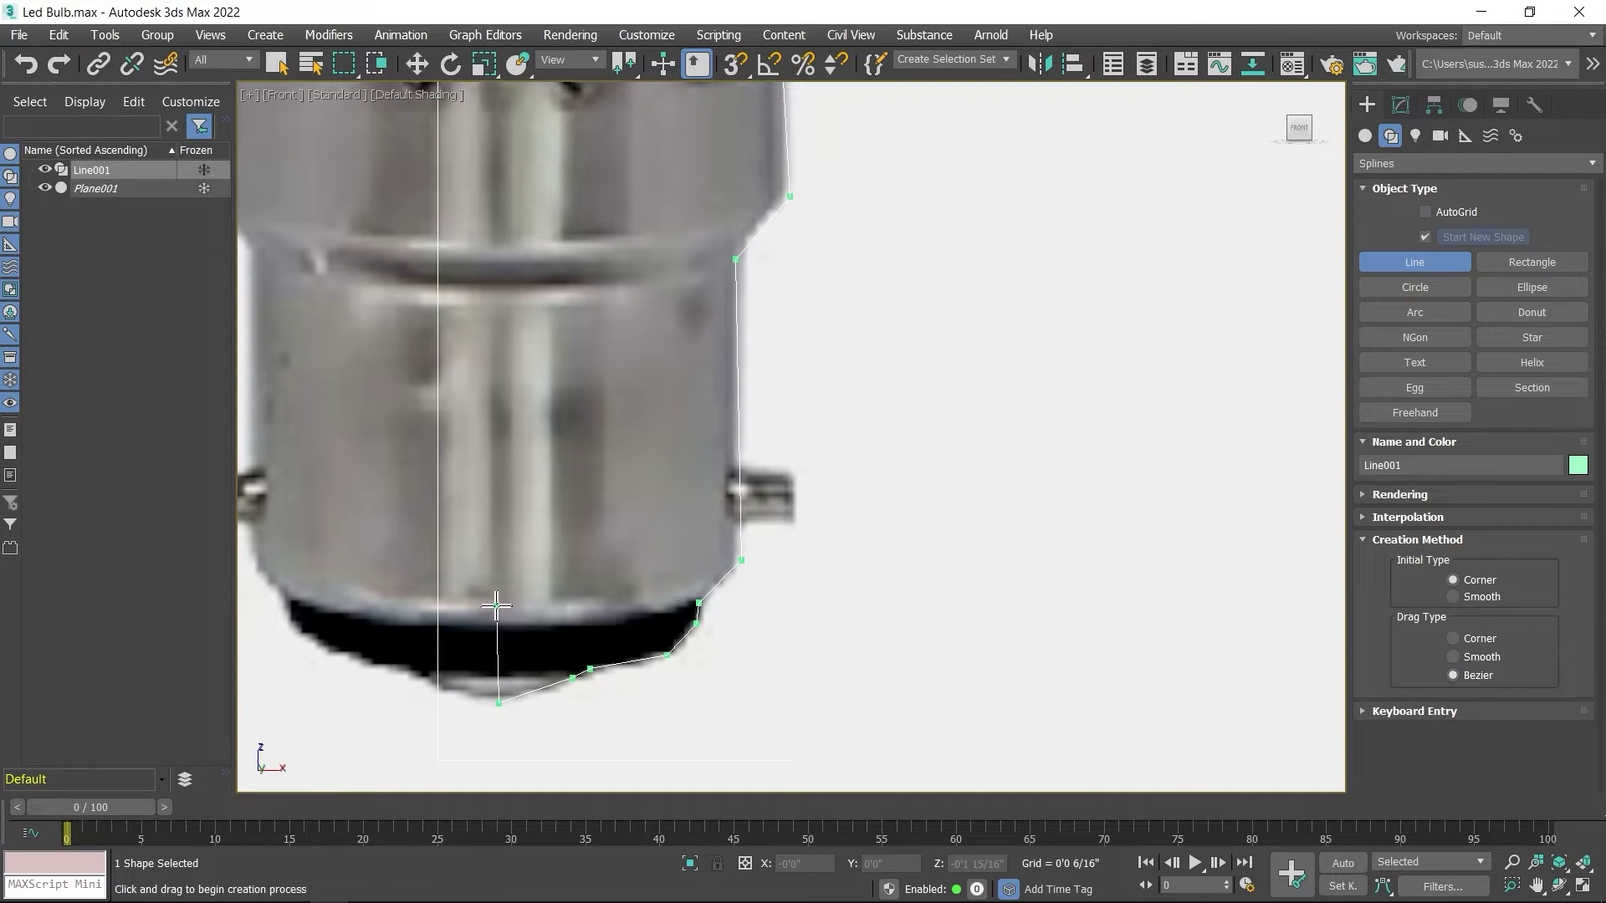
{"action": "right_click", "coordinate": [537, 503]}
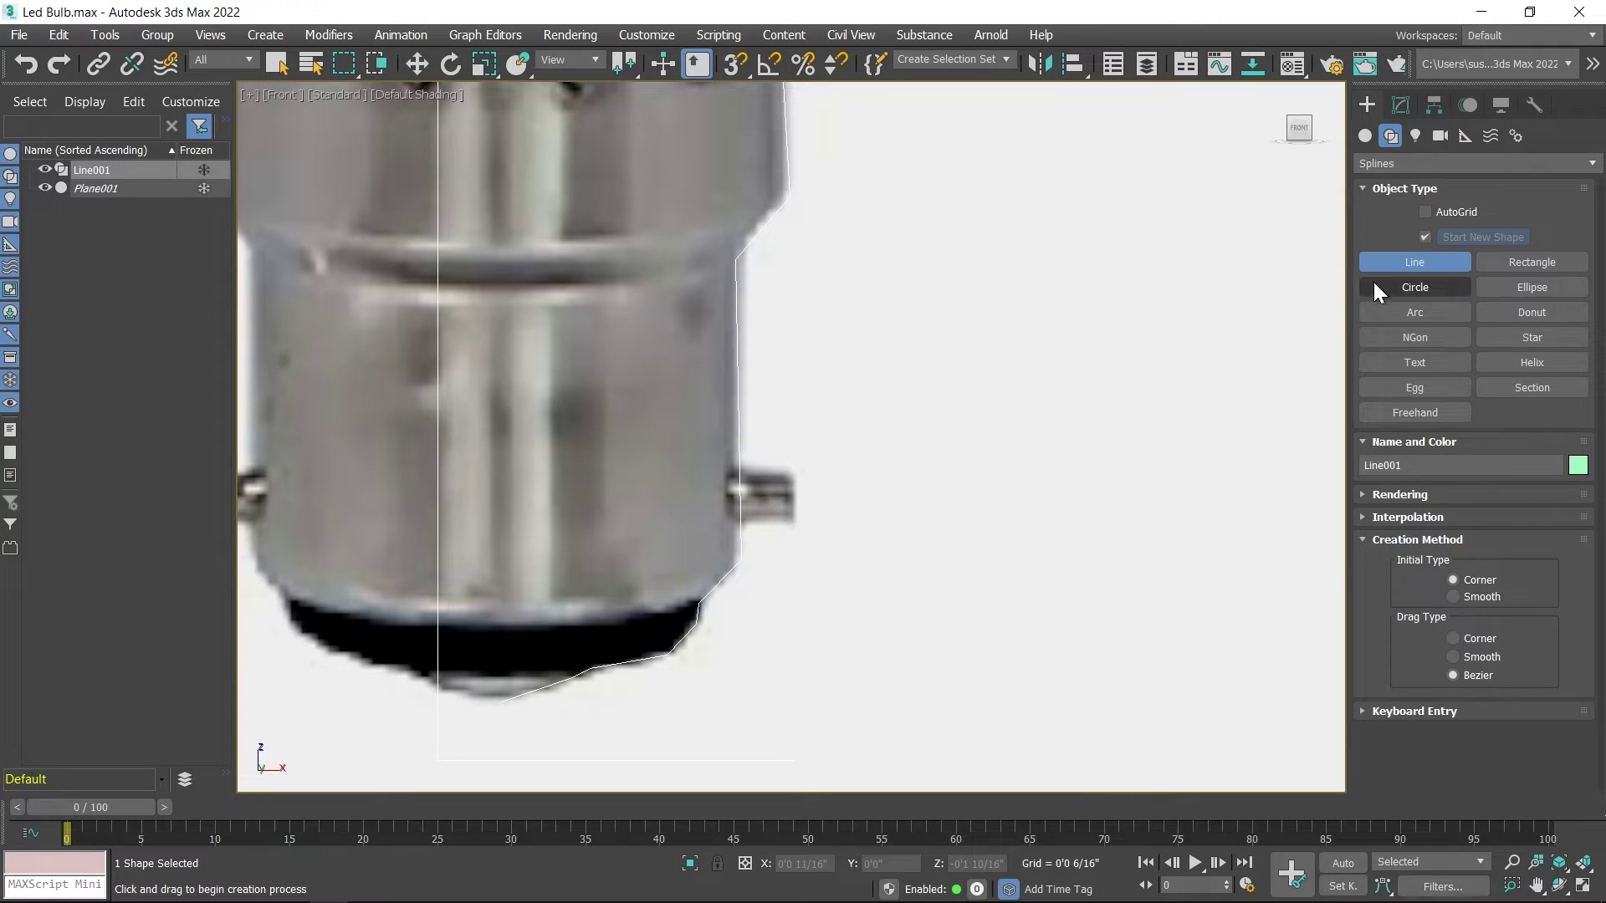
{"action": "right_click", "coordinate": [623, 454]}
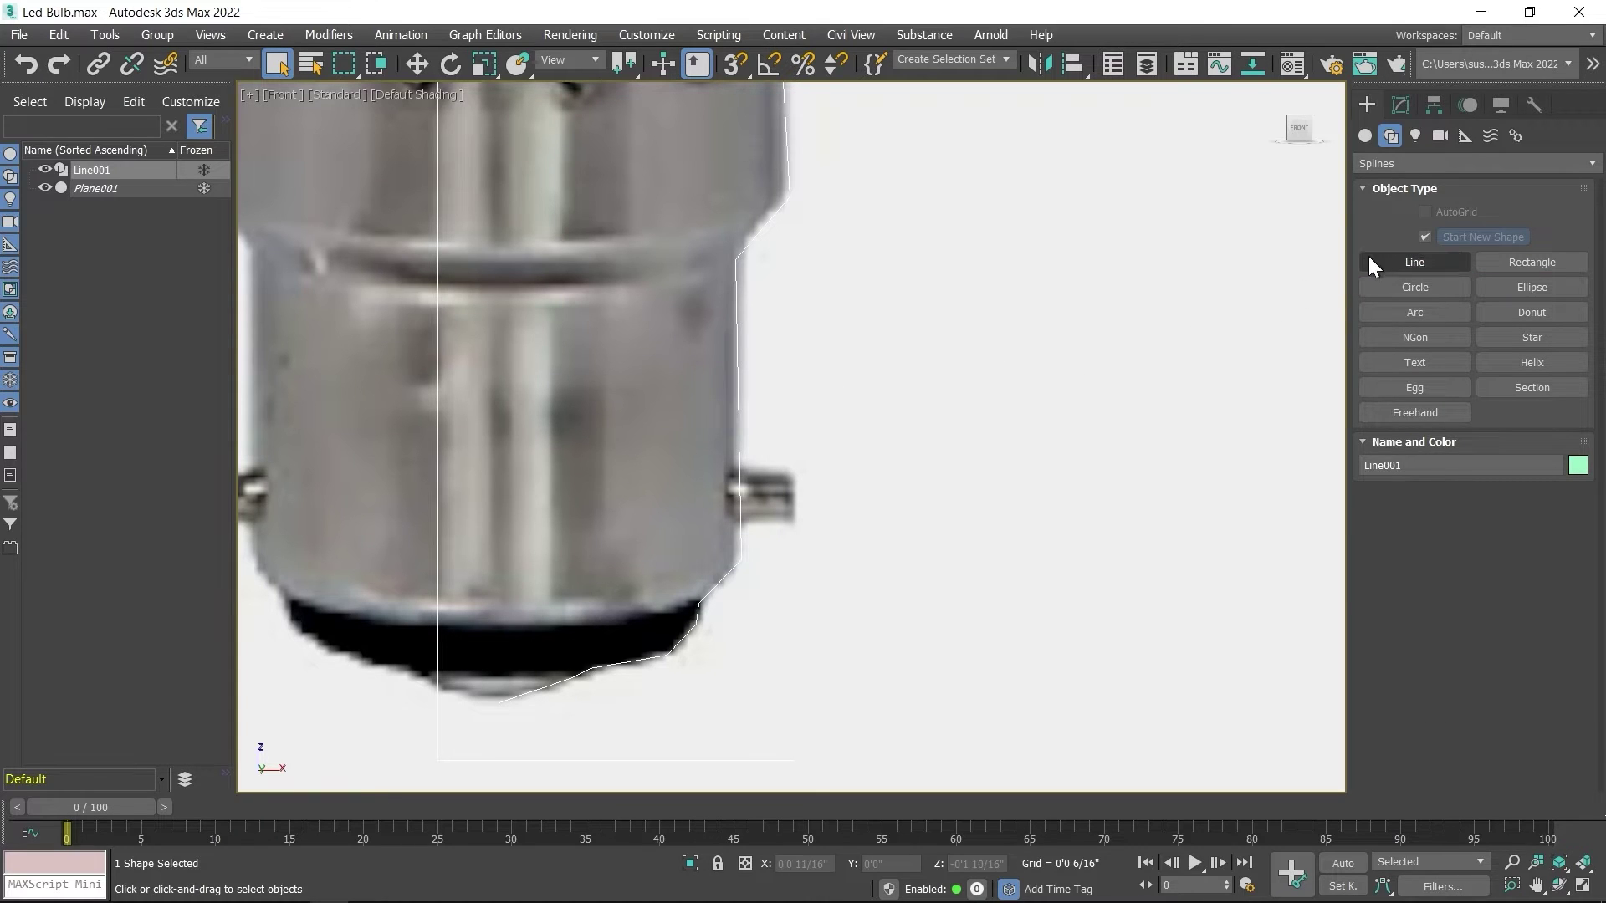
Frame the whole bulb and hide the reference plane in the Scene Explorer.
{"action": "scroll", "coordinate": [866, 540], "scroll_direction": "down", "scroll_amount": 3}
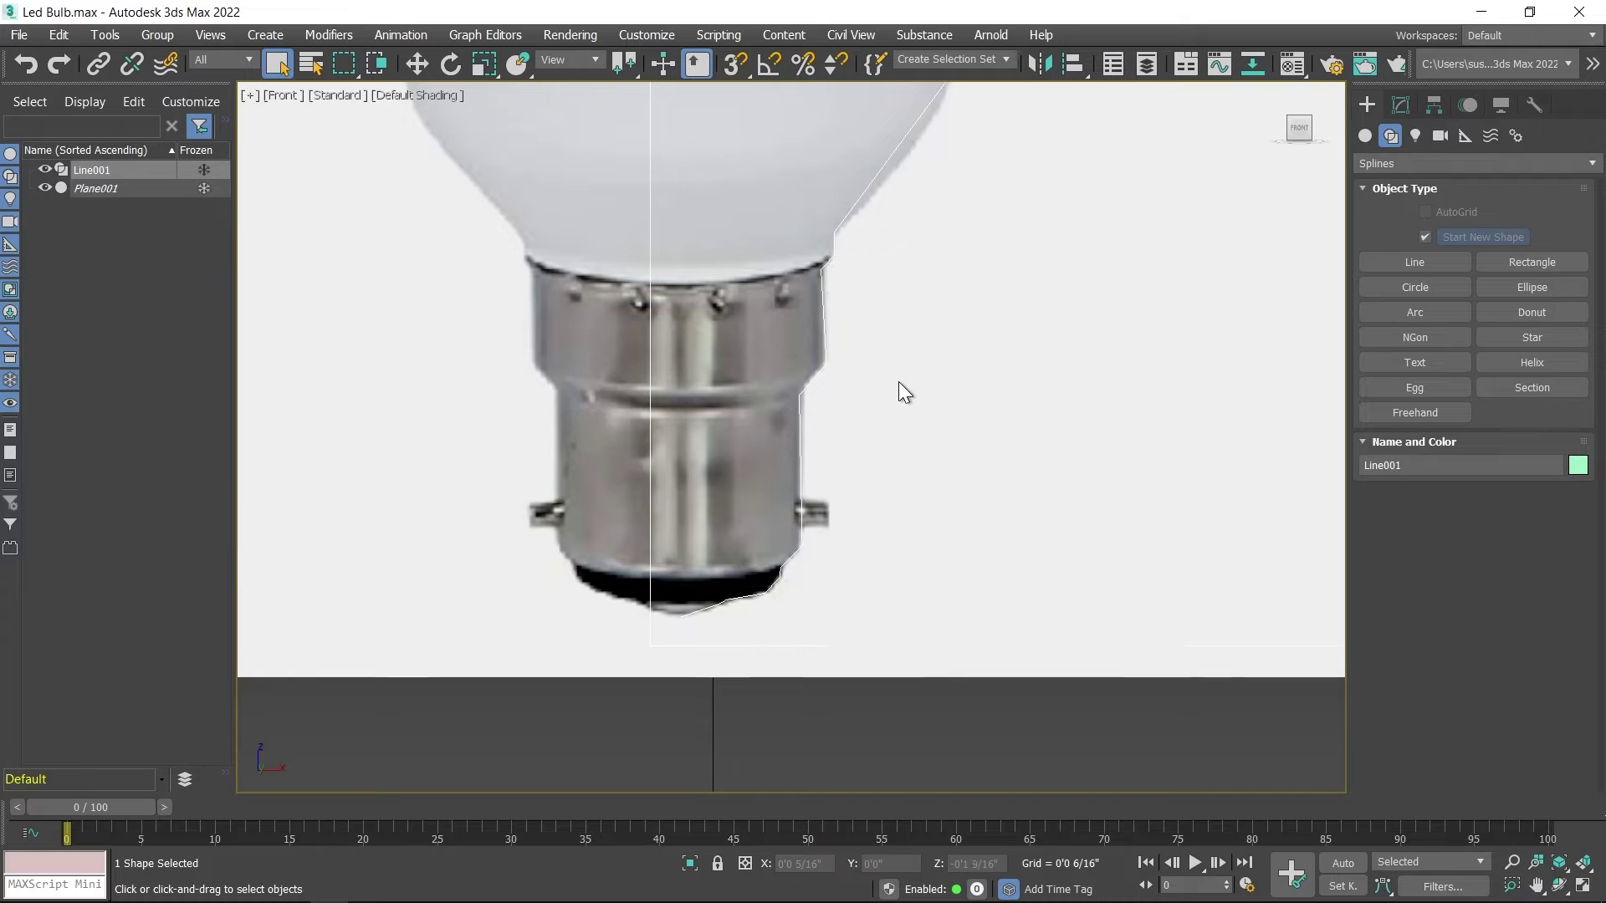
{"action": "scroll", "coordinate": [900, 383], "scroll_direction": "down", "scroll_amount": 3}
{"action": "middle_click_drag", "start_coordinate": [982, 265], "coordinate": [984, 351]}
{"action": "scroll", "coordinate": [875, 538], "scroll_direction": "down", "scroll_amount": 1}
{"action": "left_click", "coordinate": [922, 390]}
{"action": "key", "text": "z"}
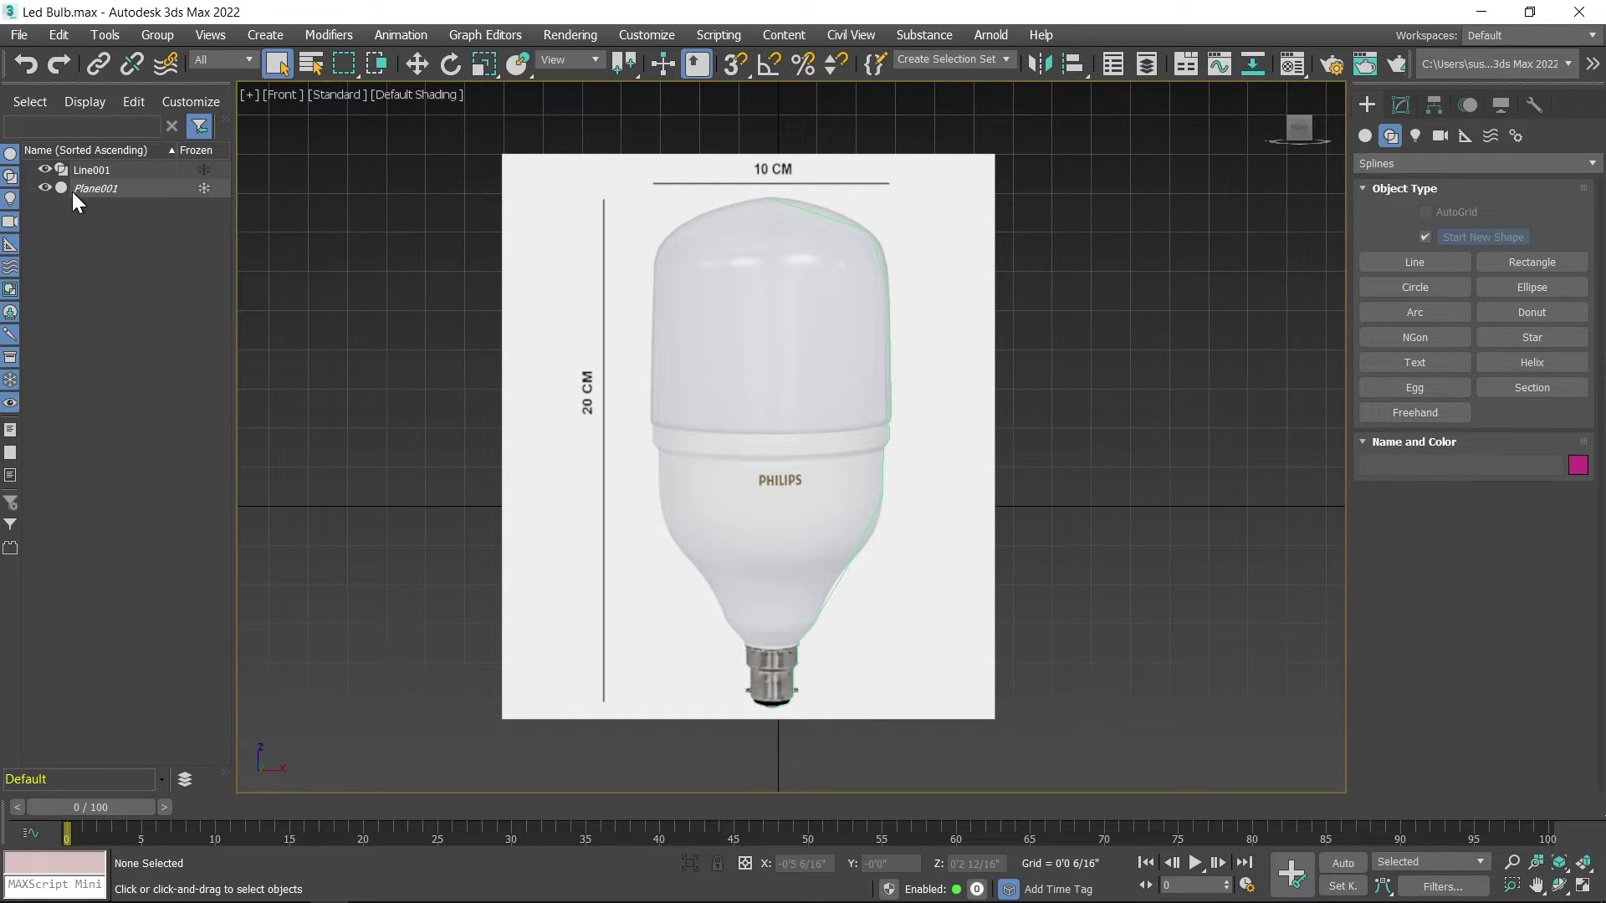
{"action": "left_click", "coordinate": [44, 188]}
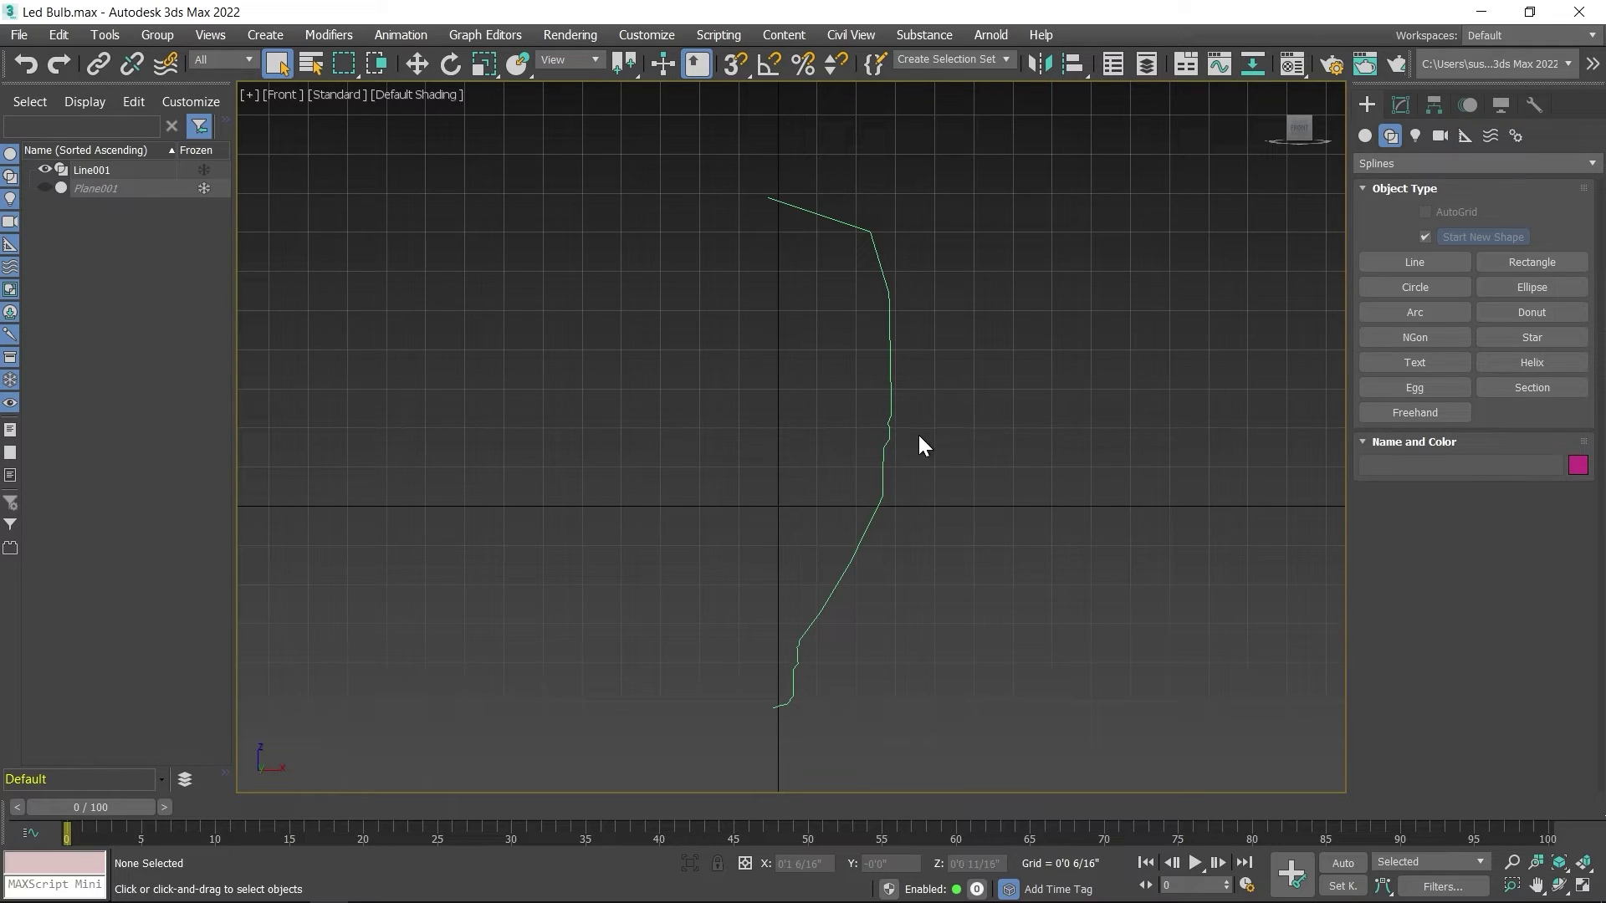
{"action": "left_click", "coordinate": [890, 372]}
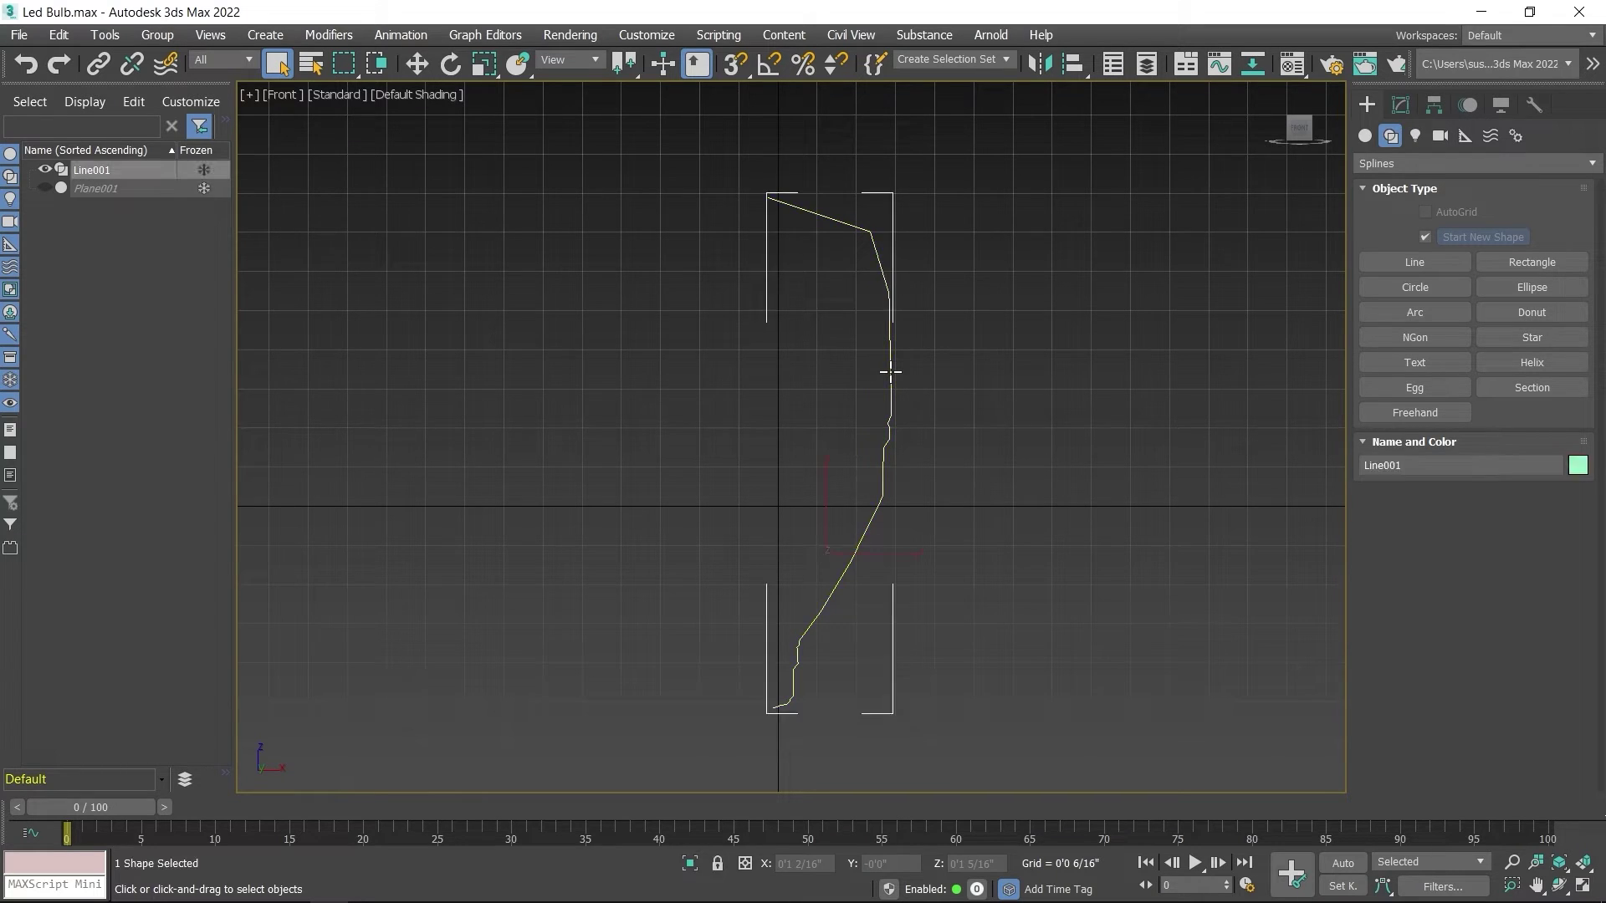
{"action": "left_click", "coordinate": [936, 428]}
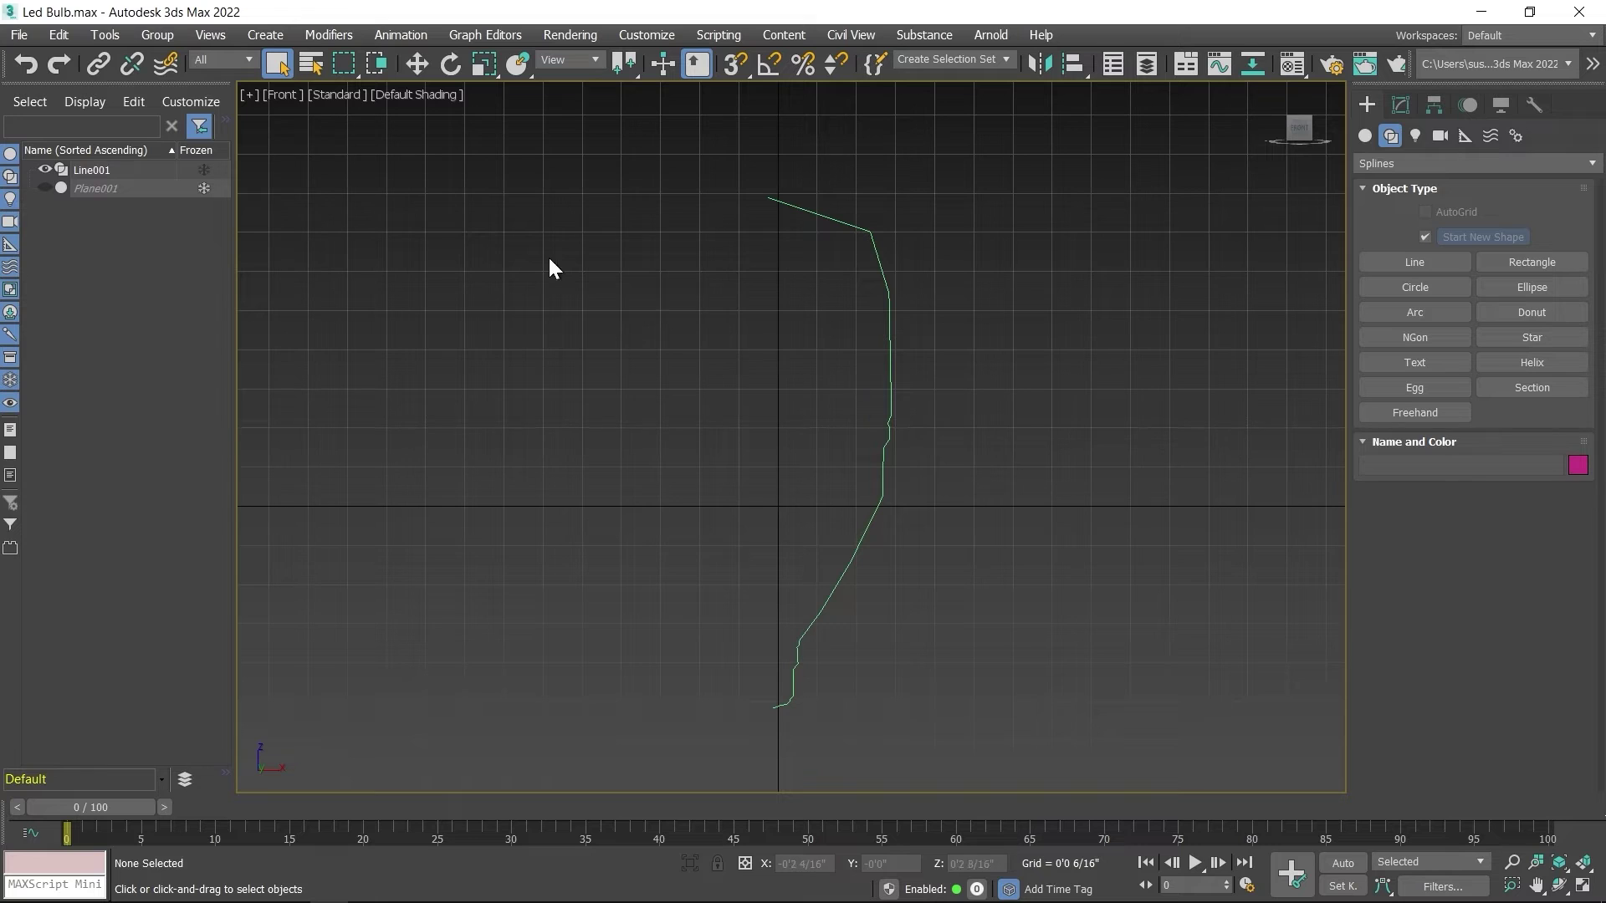
Unhide Line001 and Plane001, then show Line001's parameters on the Modify panel.
{"action": "left_click", "coordinate": [97, 170]}
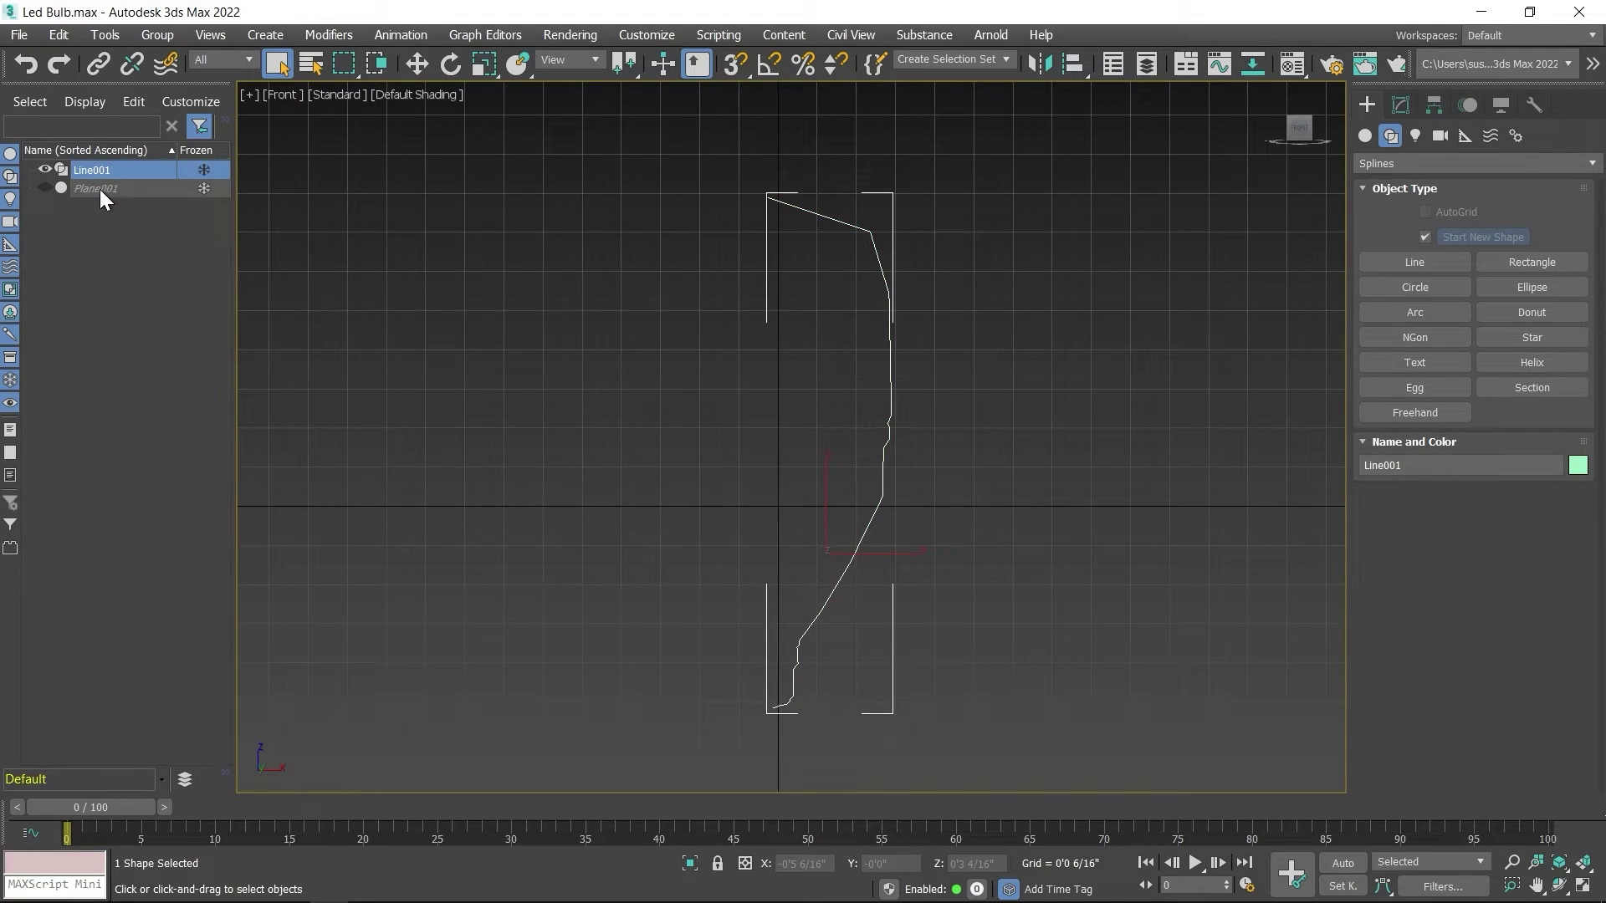
{"action": "left_click_drag", "start_coordinate": [43, 170], "coordinate": [43, 189]}
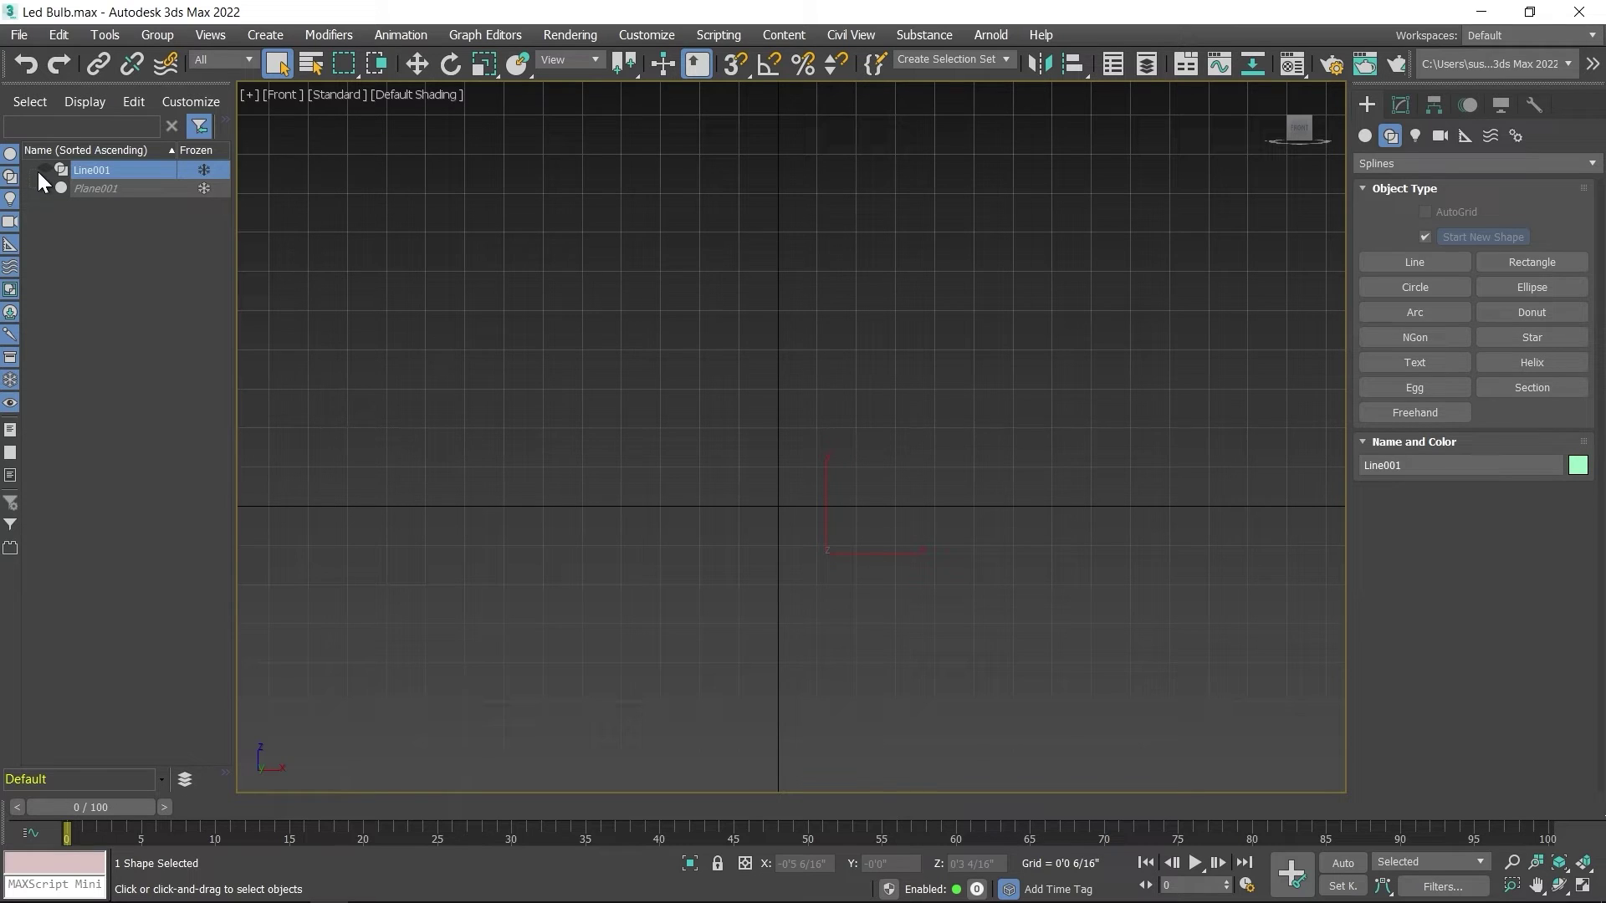
{"action": "left_click", "coordinate": [42, 169]}
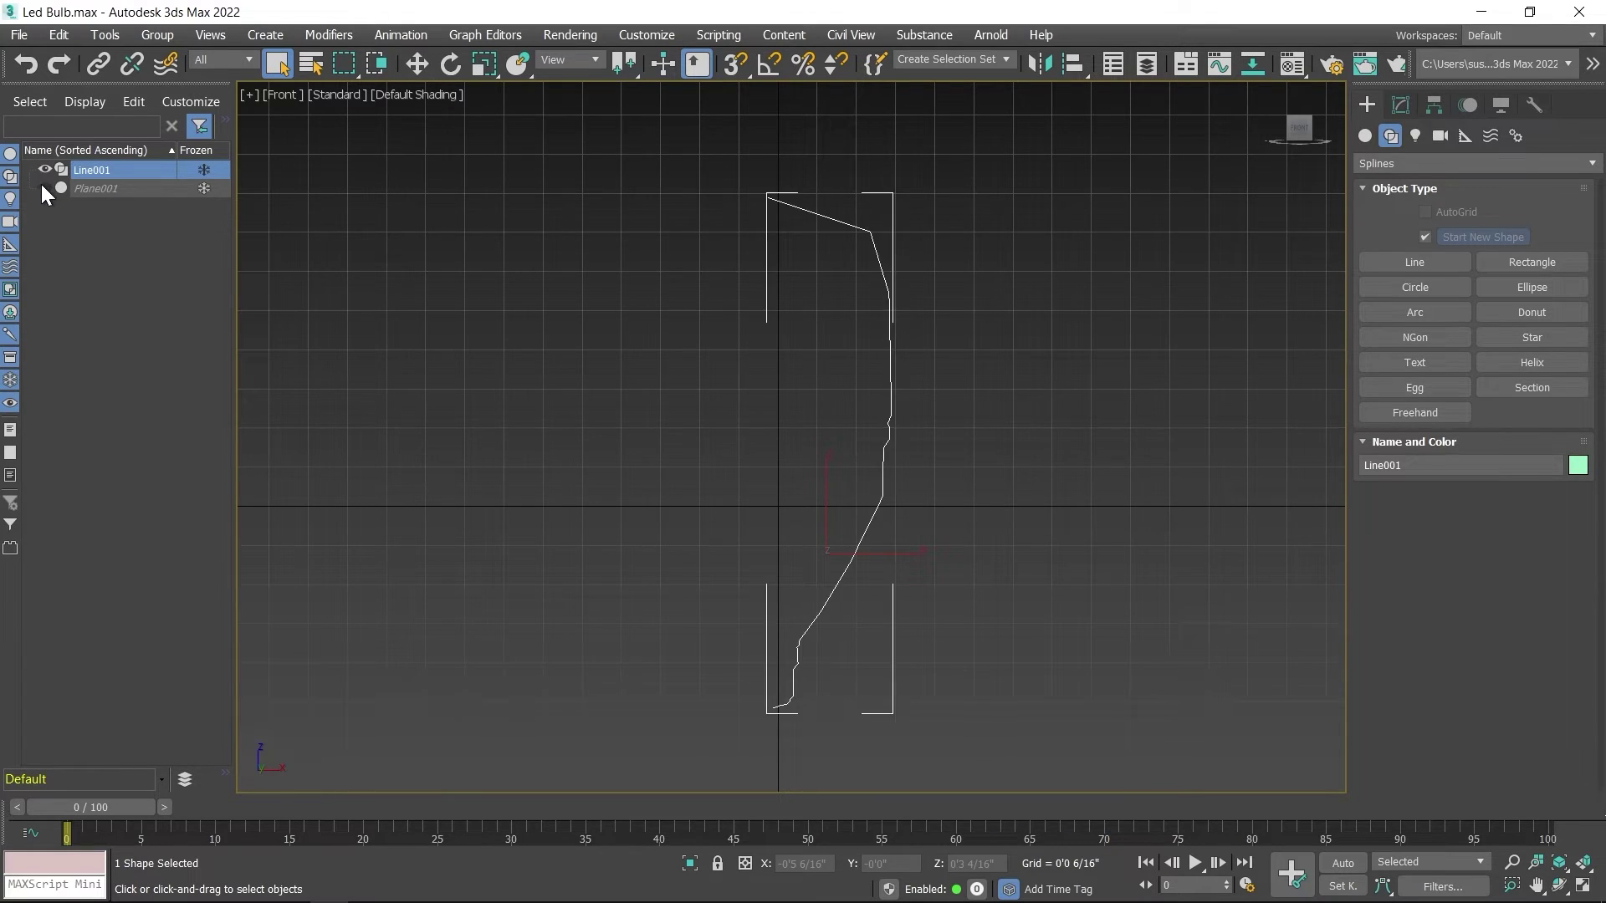
{"action": "left_click", "coordinate": [42, 187]}
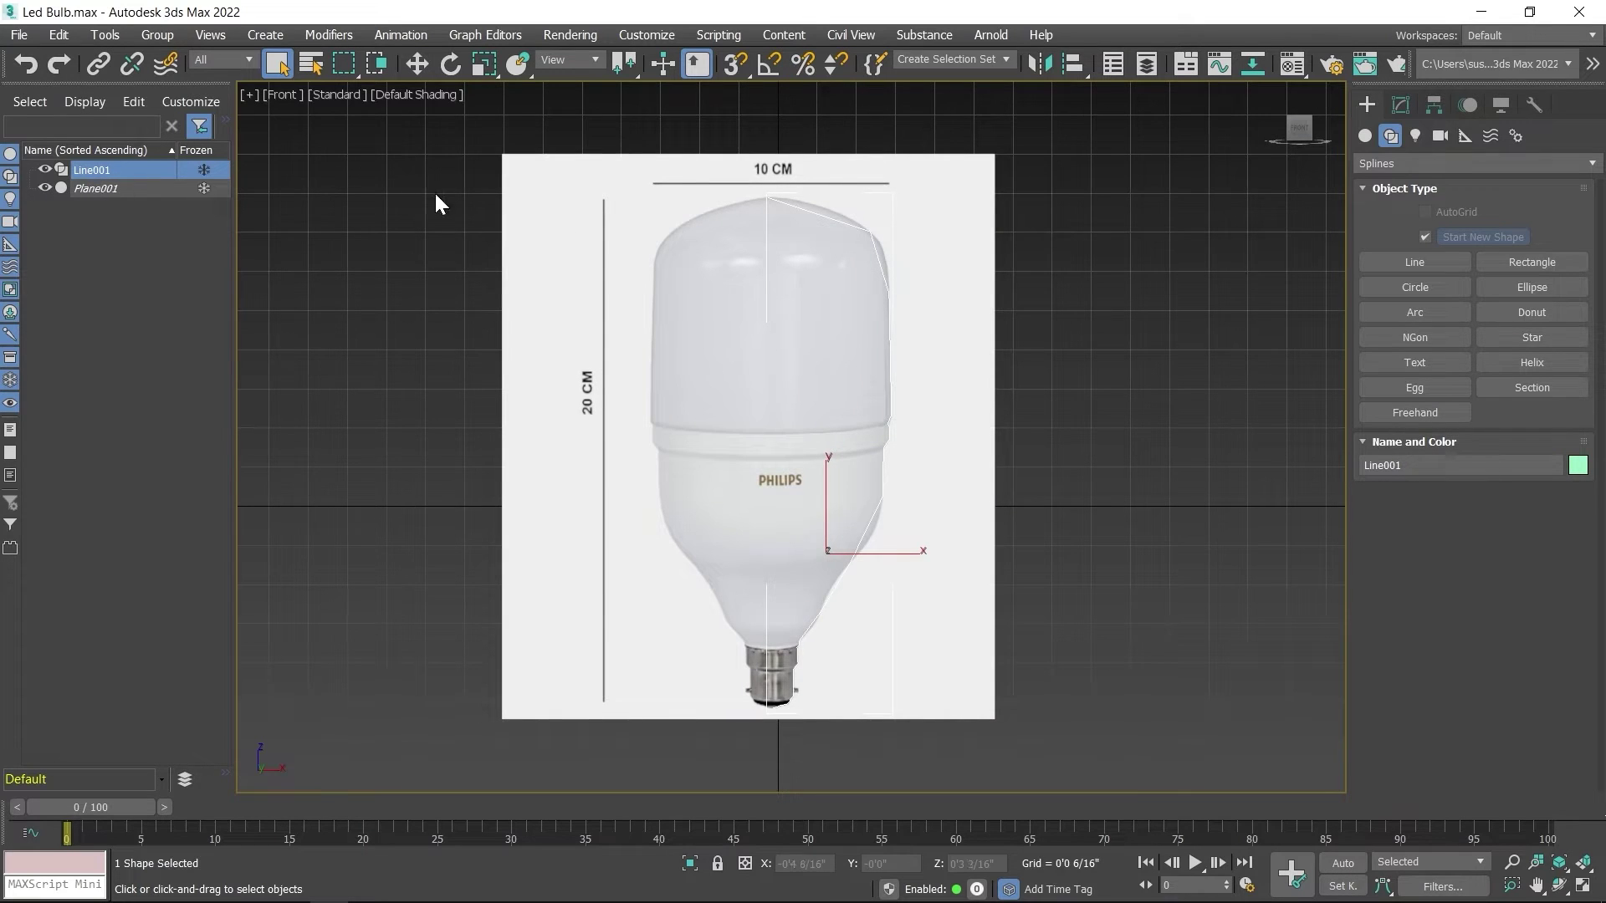
{"action": "left_click", "coordinate": [1402, 104]}
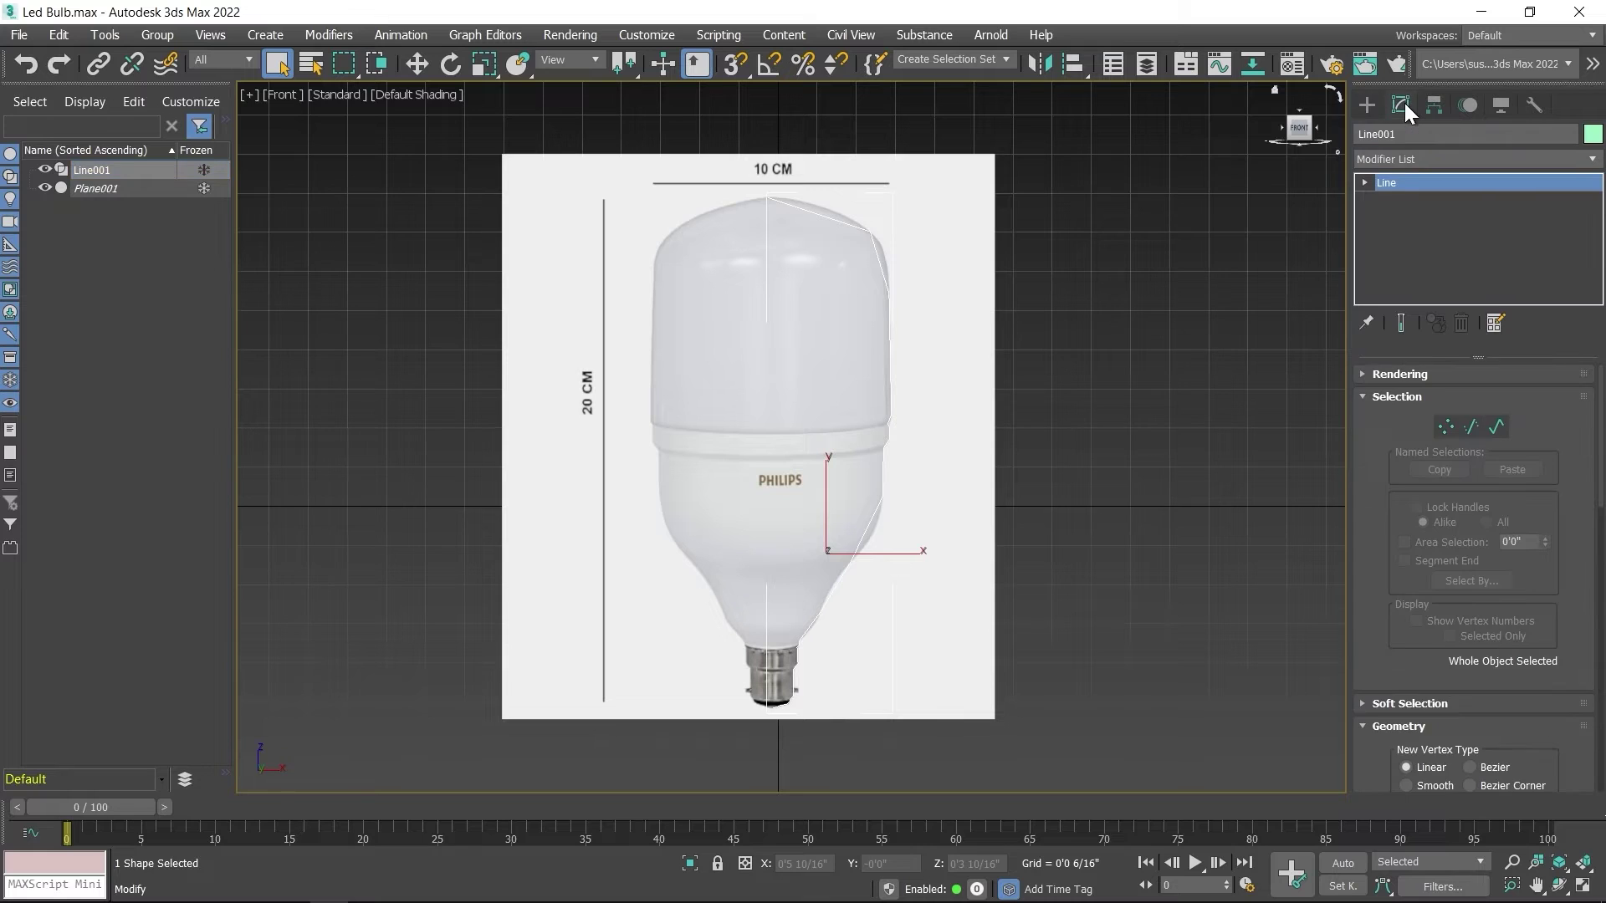
At Vertex sub-object level, select all 23 Line001 vertices and convert them to Bezier.
{"action": "left_click", "coordinate": [1364, 182]}
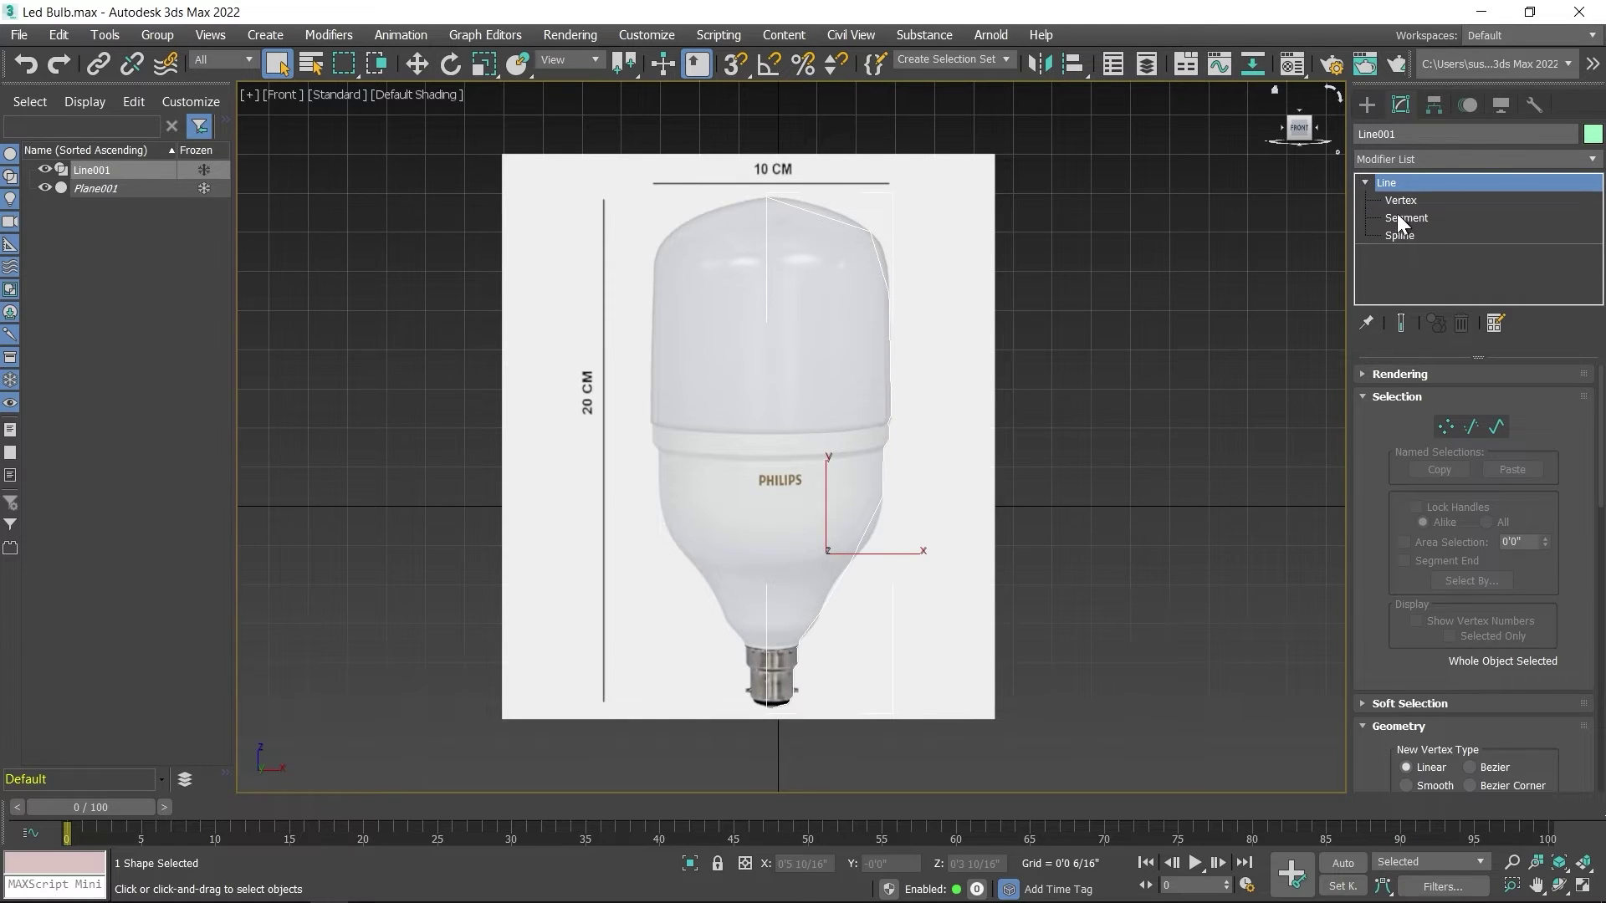
{"action": "left_click", "coordinate": [1399, 199]}
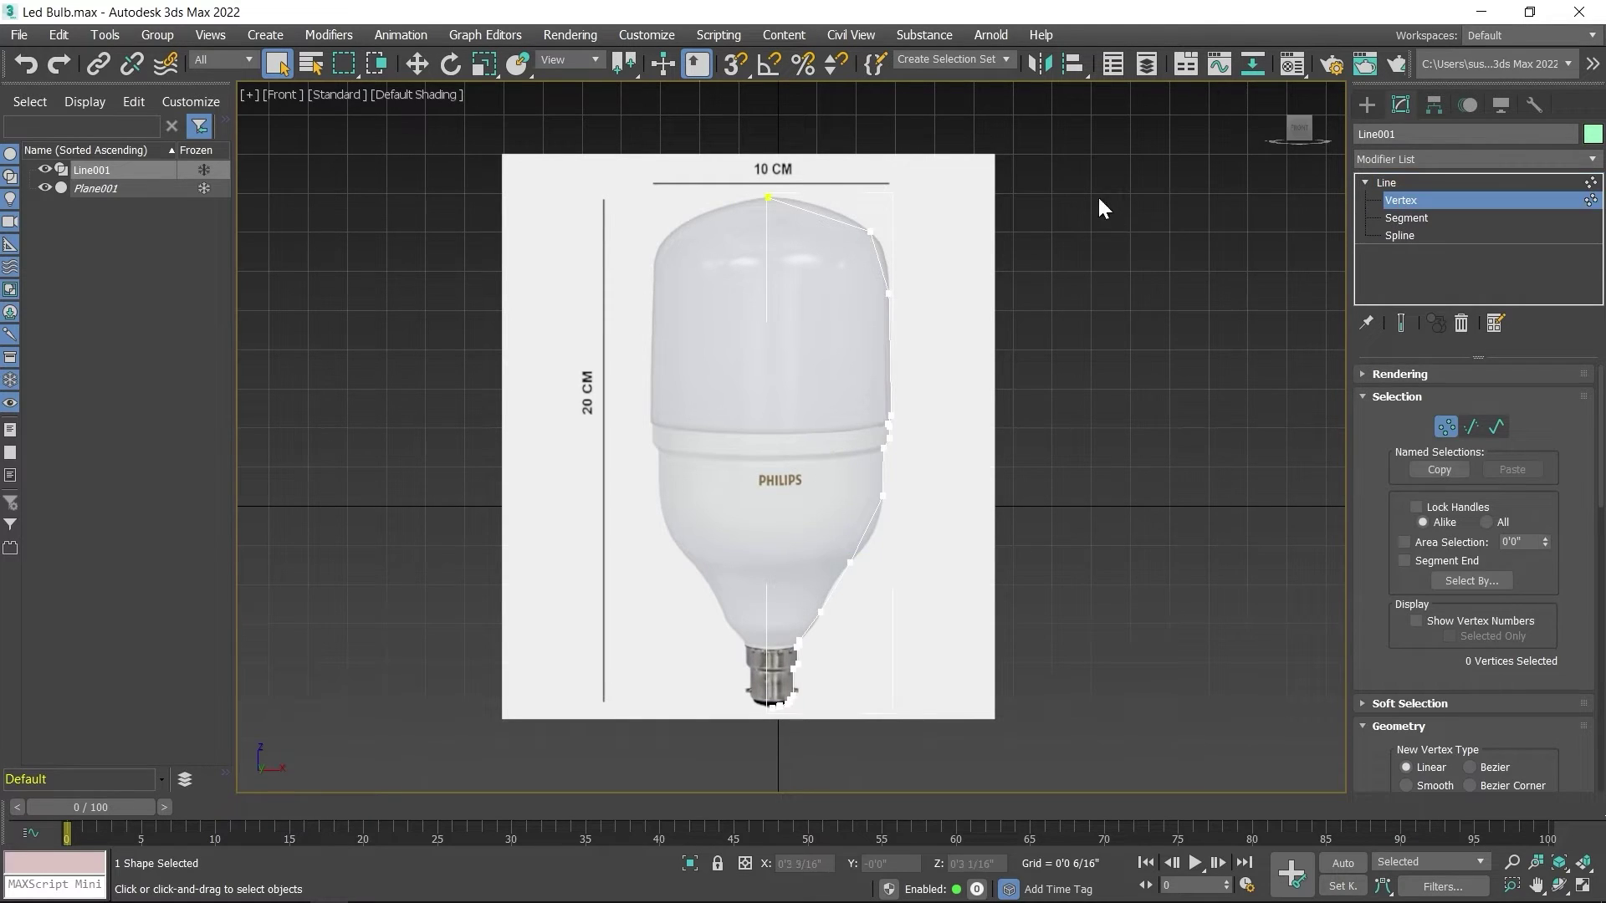
{"action": "left_click_drag", "start_coordinate": [1070, 143], "coordinate": [634, 736]}
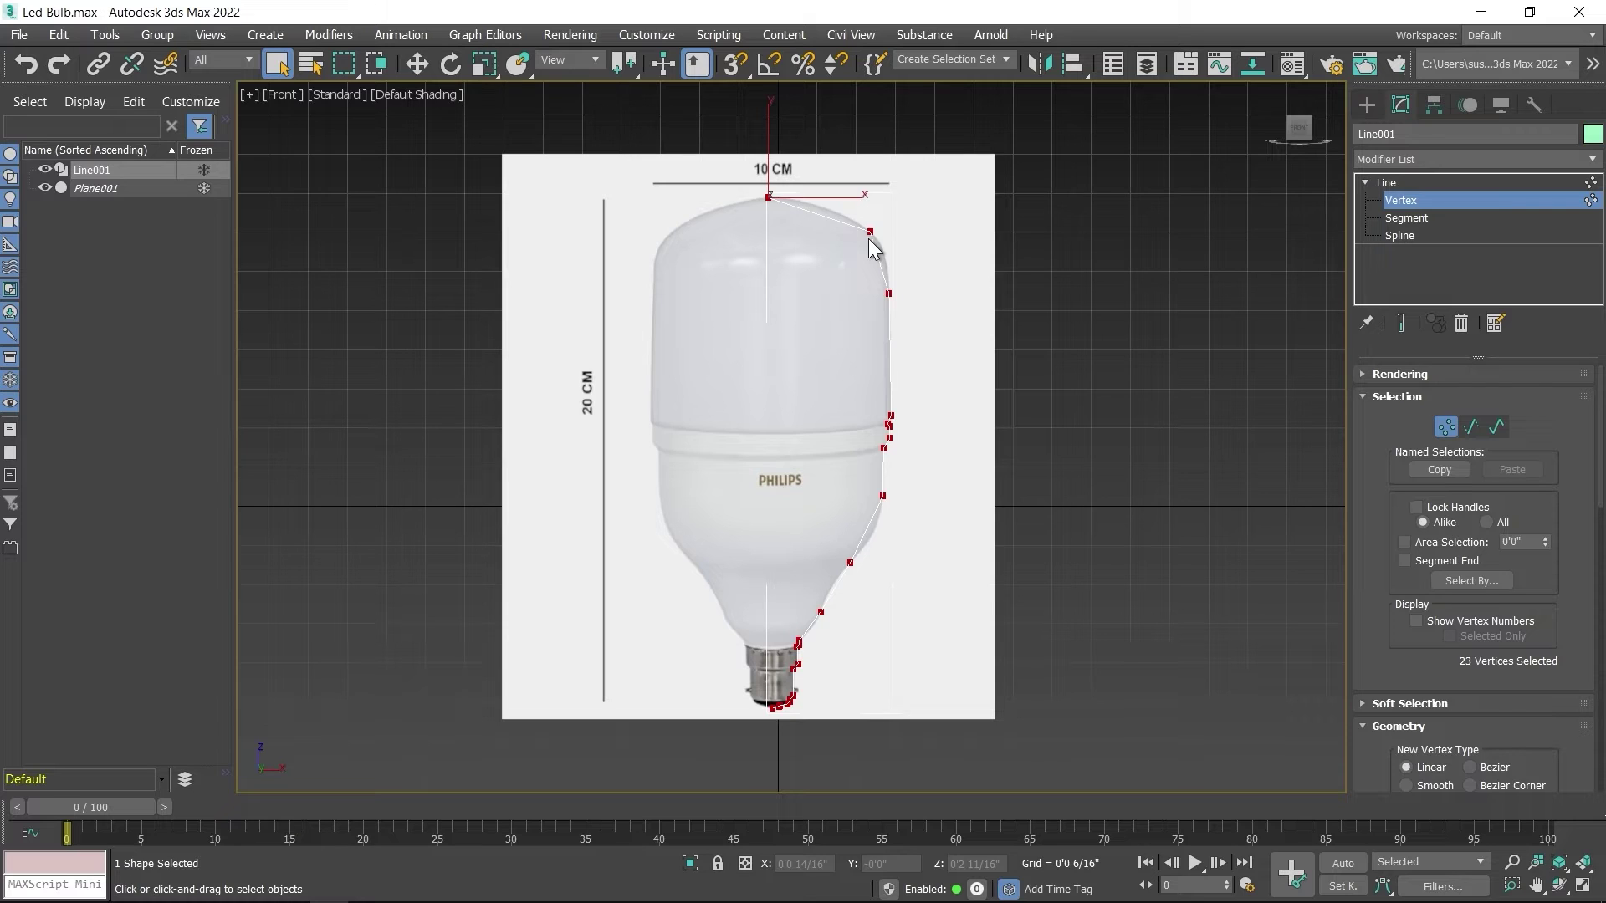
{"action": "right_click", "coordinate": [869, 266]}
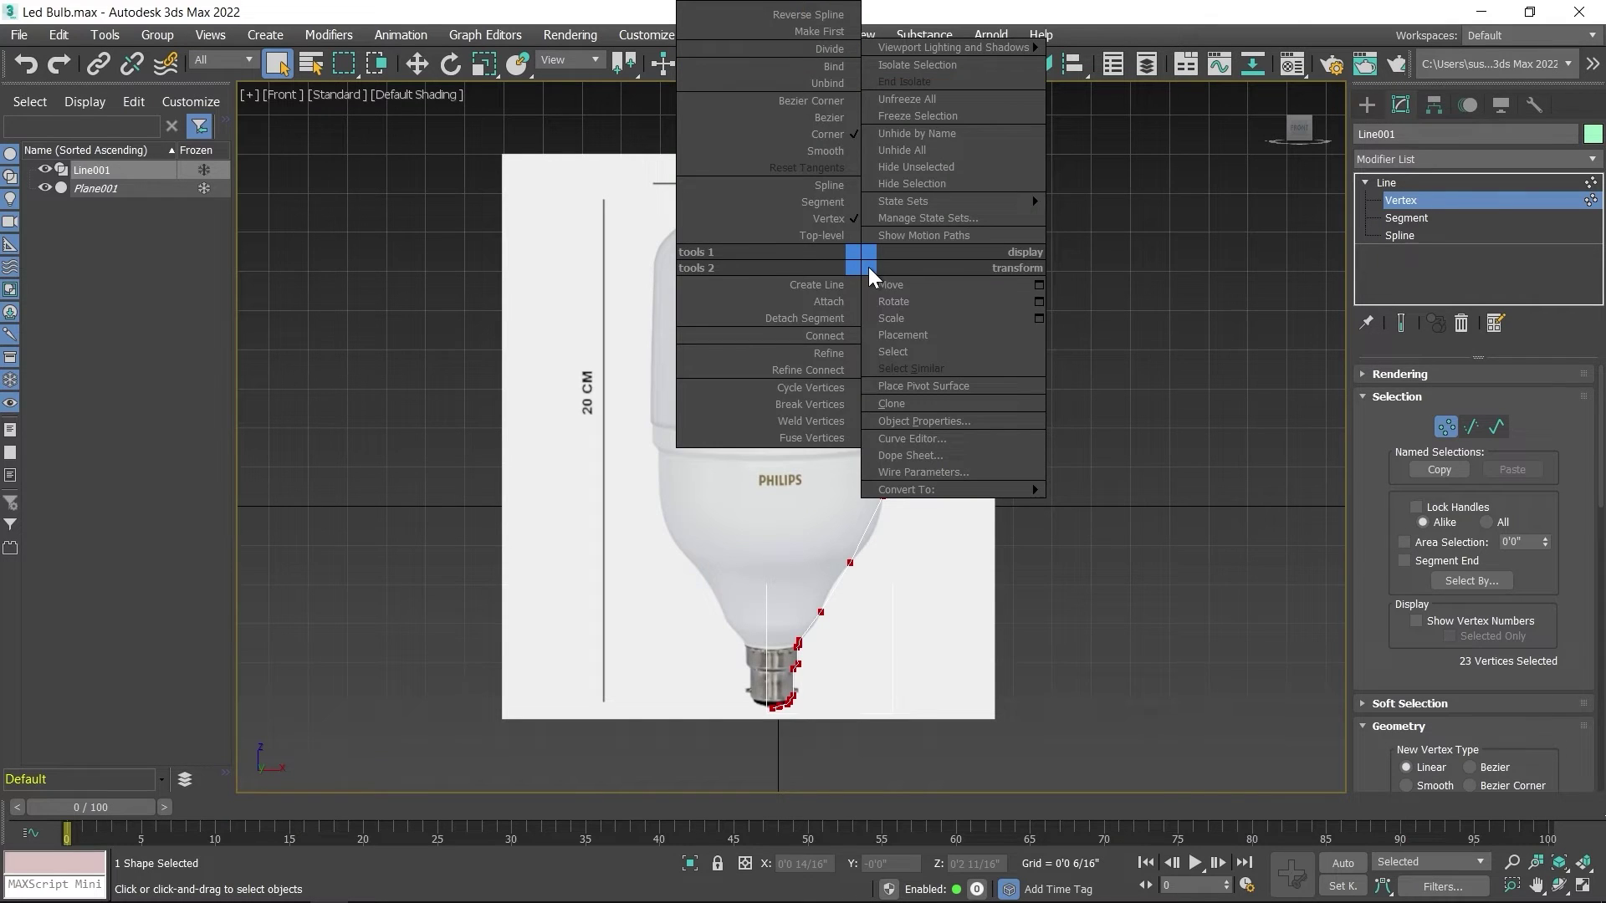
{"action": "left_click", "coordinate": [810, 117]}
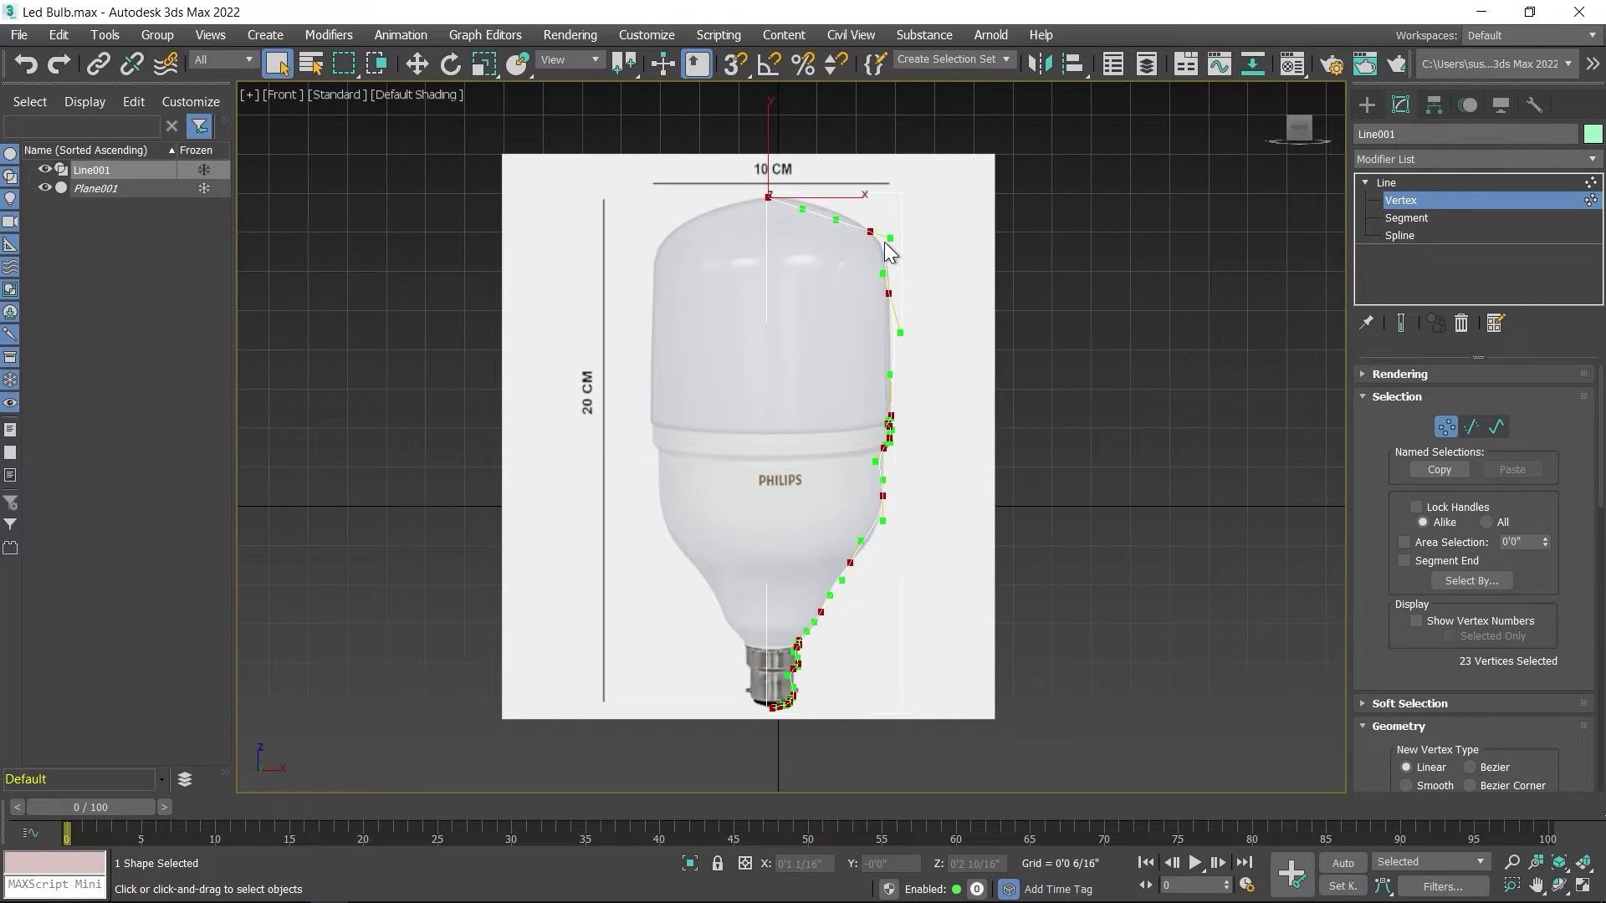
{"action": "scroll", "coordinate": [836, 204], "scroll_direction": "up", "scroll_amount": 6}
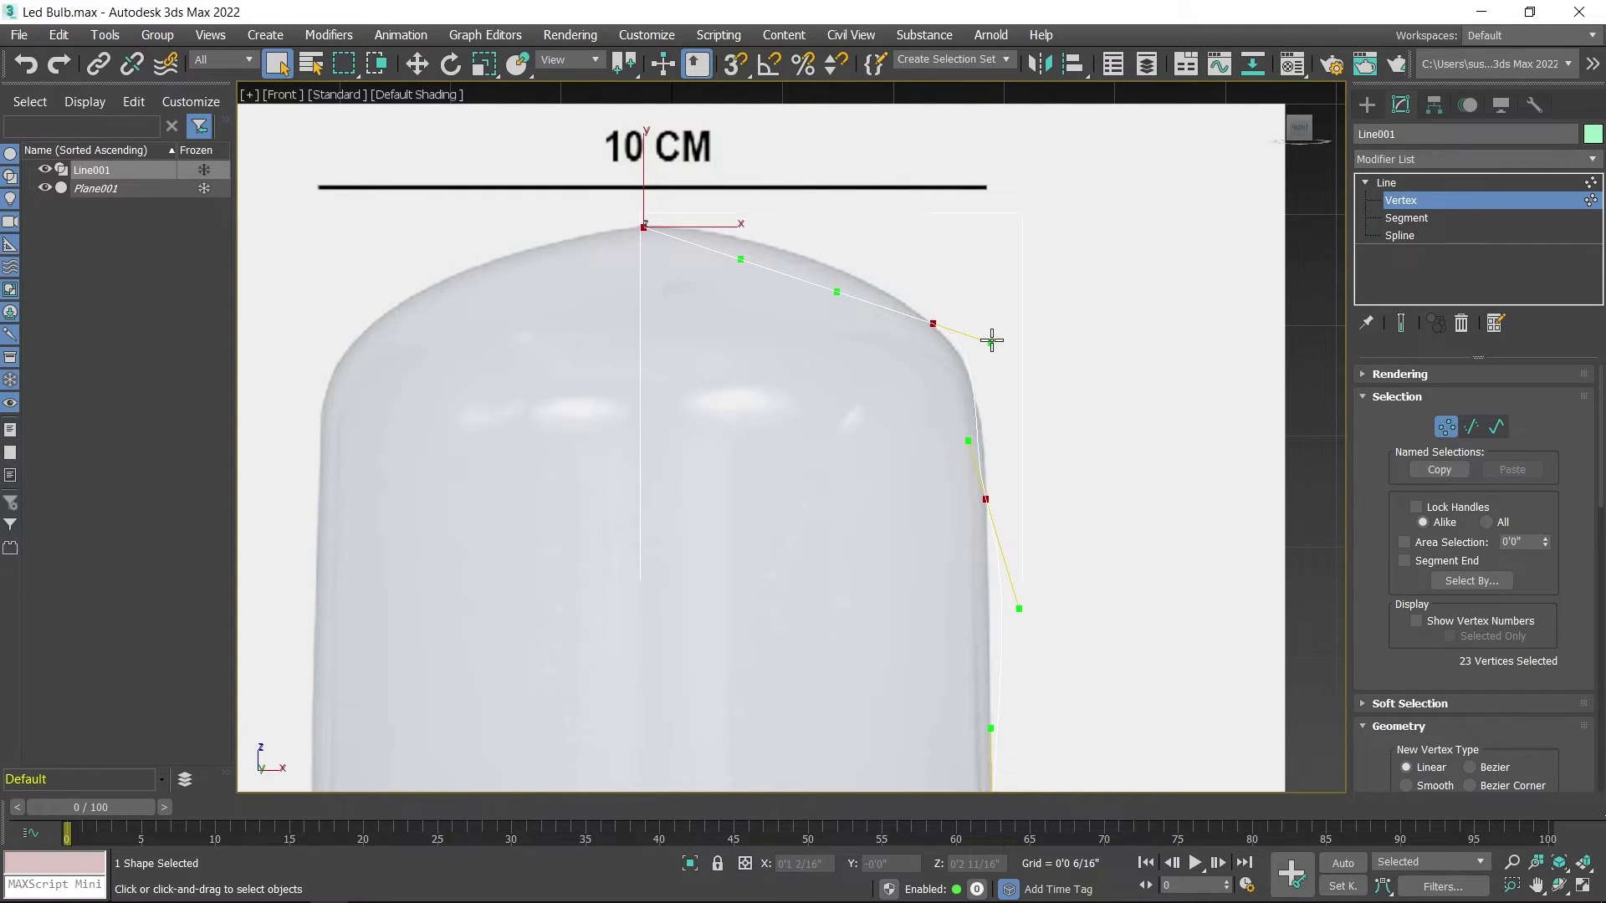
Deselect all, then move the top two vertices' Bezier handles to follow the dome.
{"action": "left_click_drag", "start_coordinate": [991, 340], "coordinate": [987, 342]}
{"action": "scroll", "coordinate": [763, 278], "scroll_direction": "down", "scroll_amount": 6}
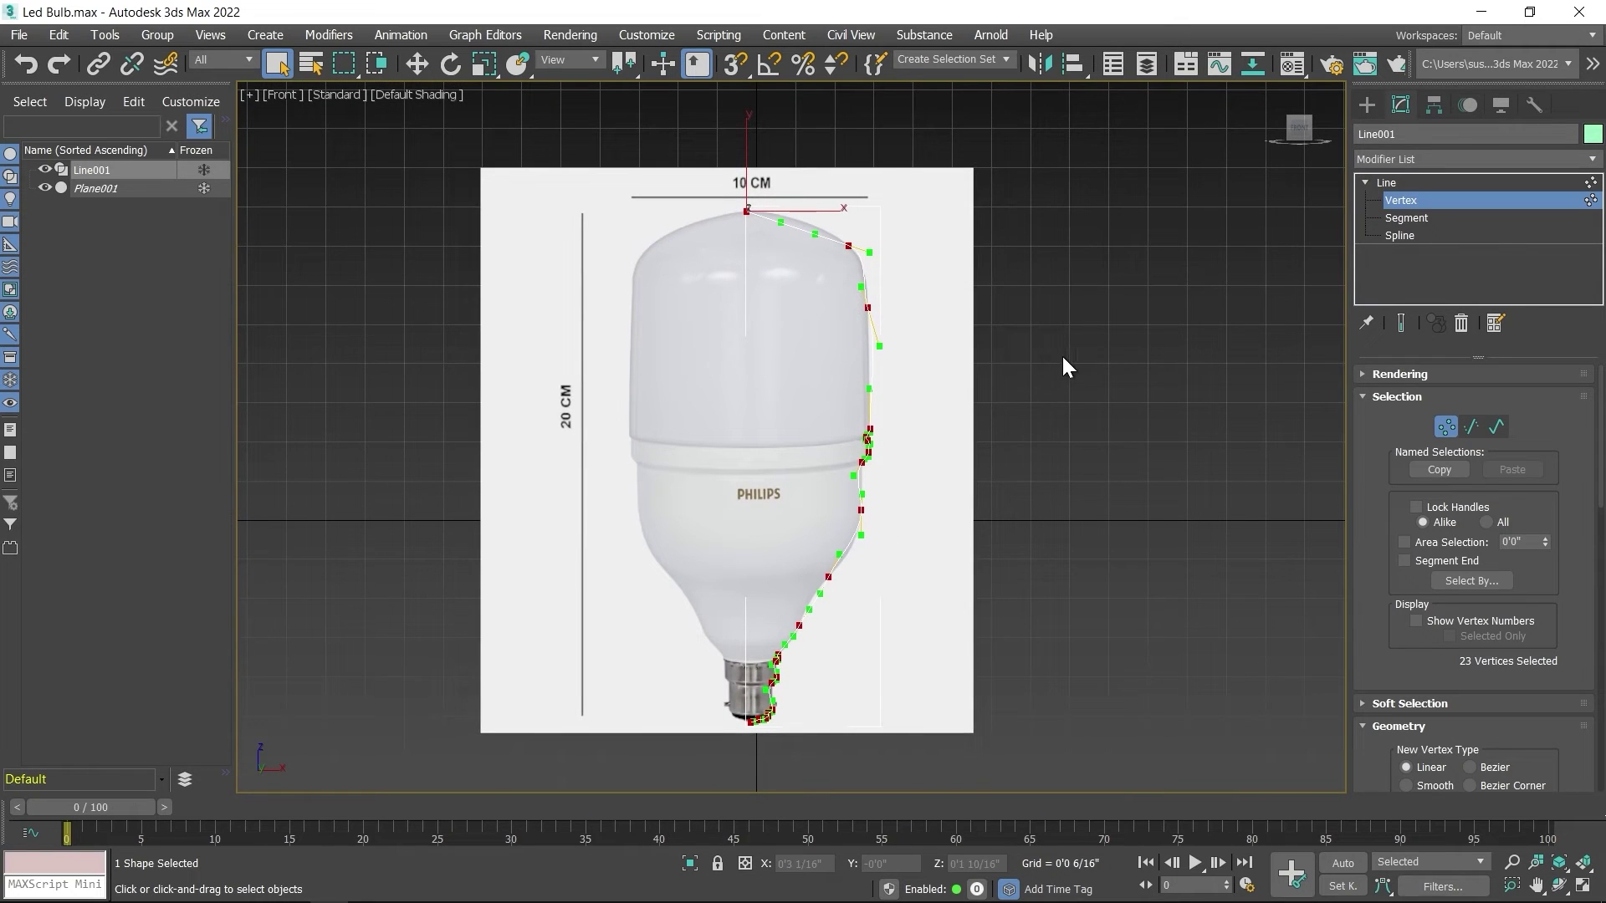
{"action": "left_click", "coordinate": [1058, 361]}
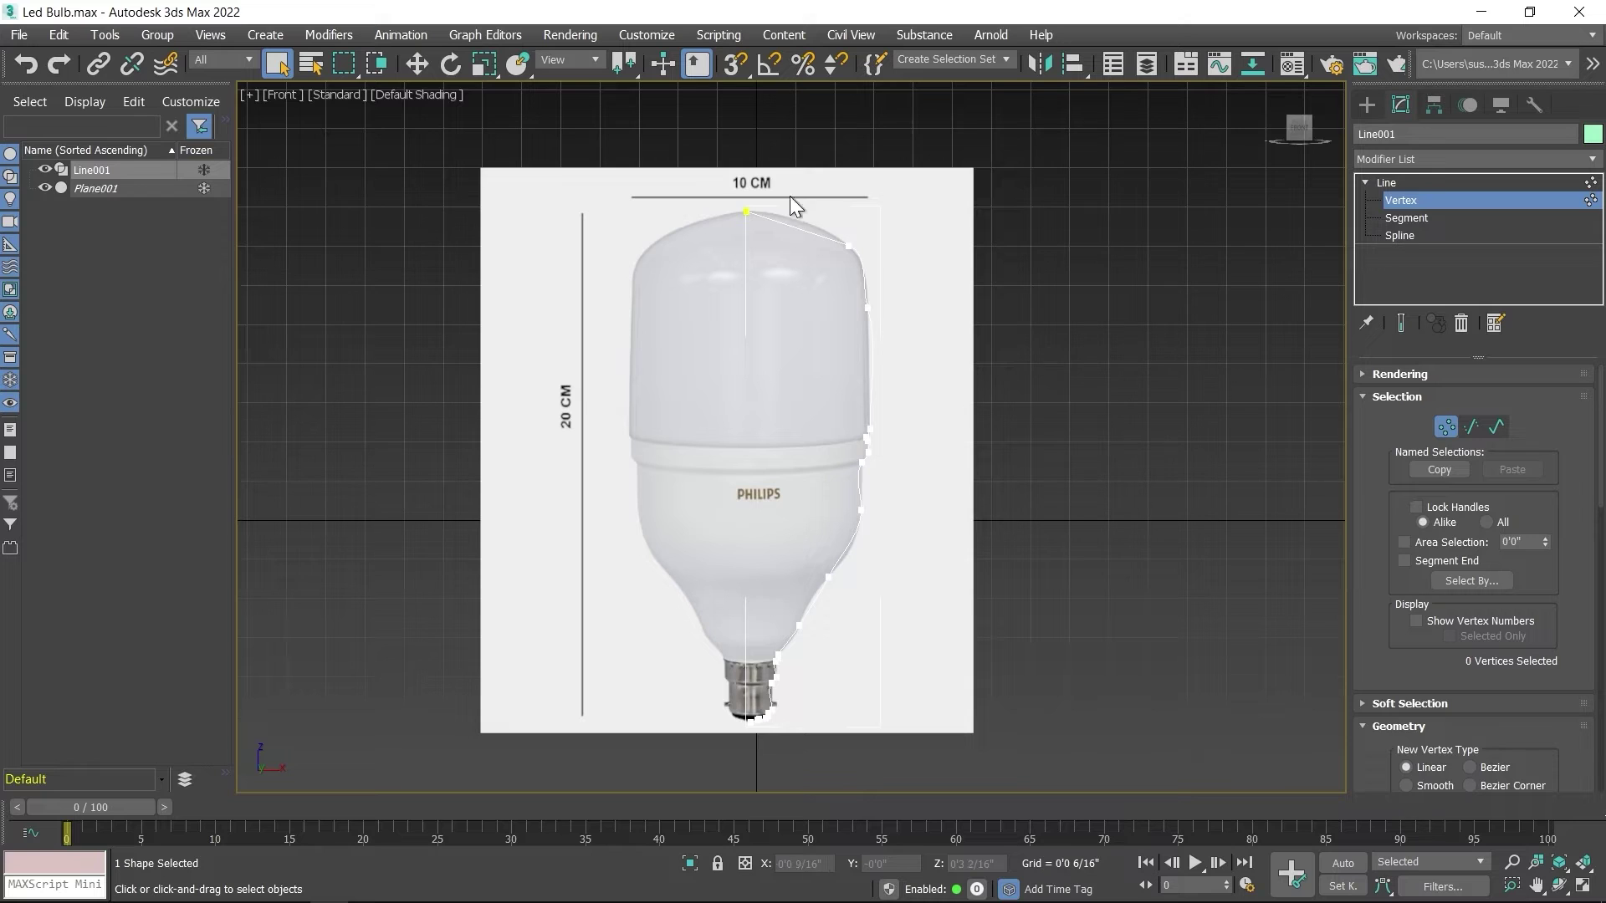
{"action": "left_click_drag", "start_coordinate": [689, 169], "coordinate": [781, 270]}
{"action": "left_click", "coordinate": [416, 63]}
{"action": "scroll", "coordinate": [816, 328], "scroll_direction": "up", "scroll_amount": 3}
{"action": "scroll", "coordinate": [818, 327], "scroll_direction": "up", "scroll_amount": 3}
{"action": "left_click_drag", "start_coordinate": [782, 295], "coordinate": [877, 254]}
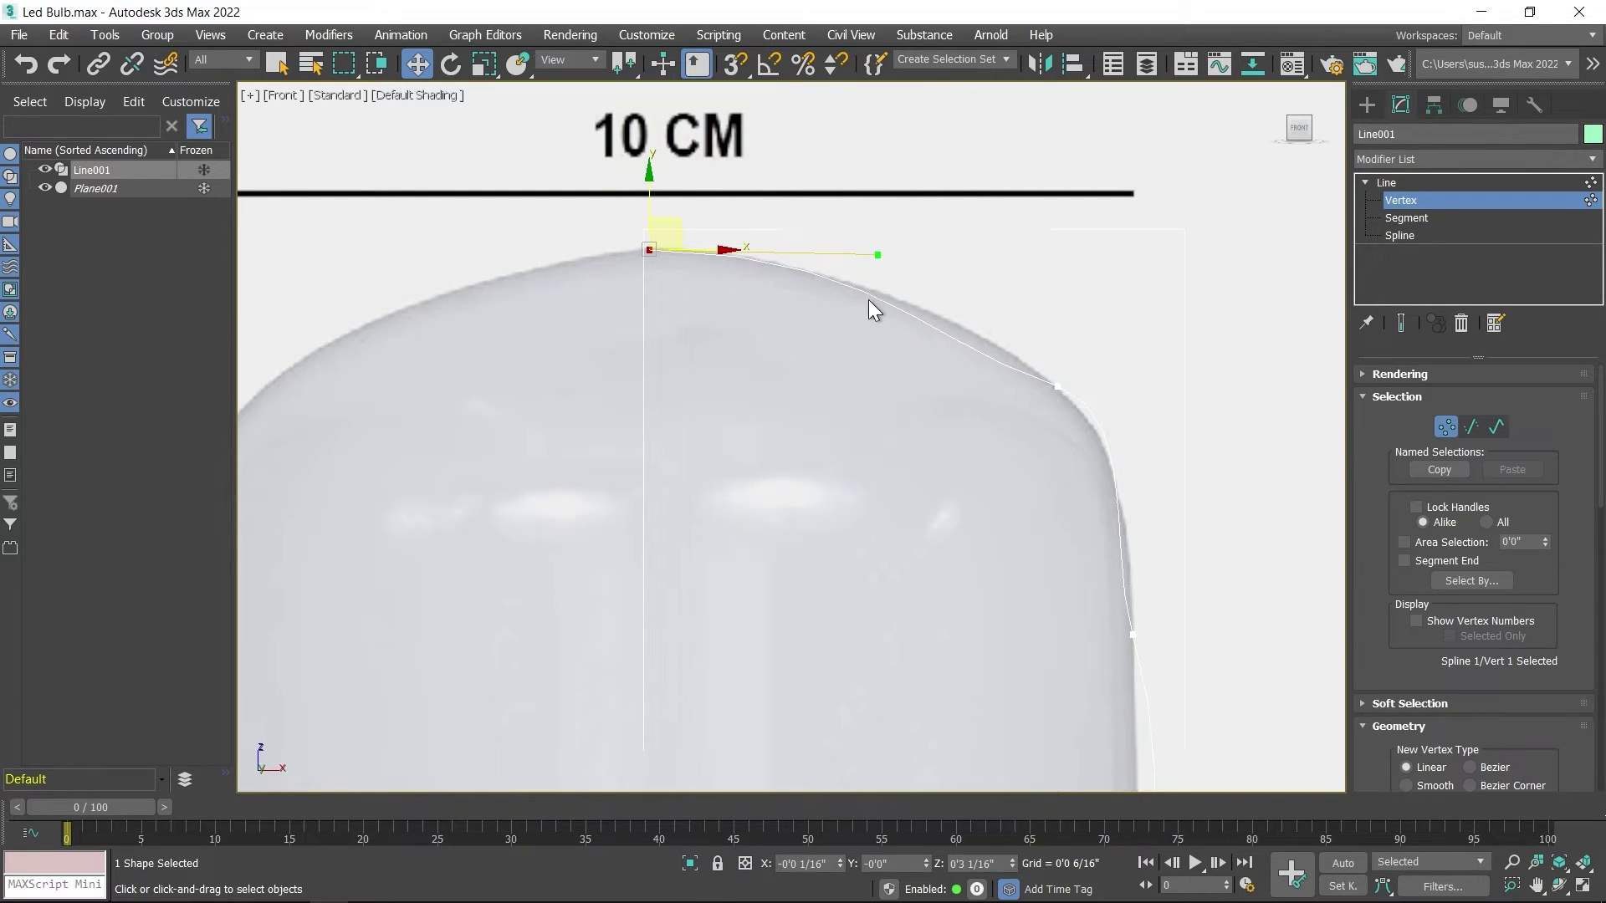
{"action": "left_click", "coordinate": [1057, 385]}
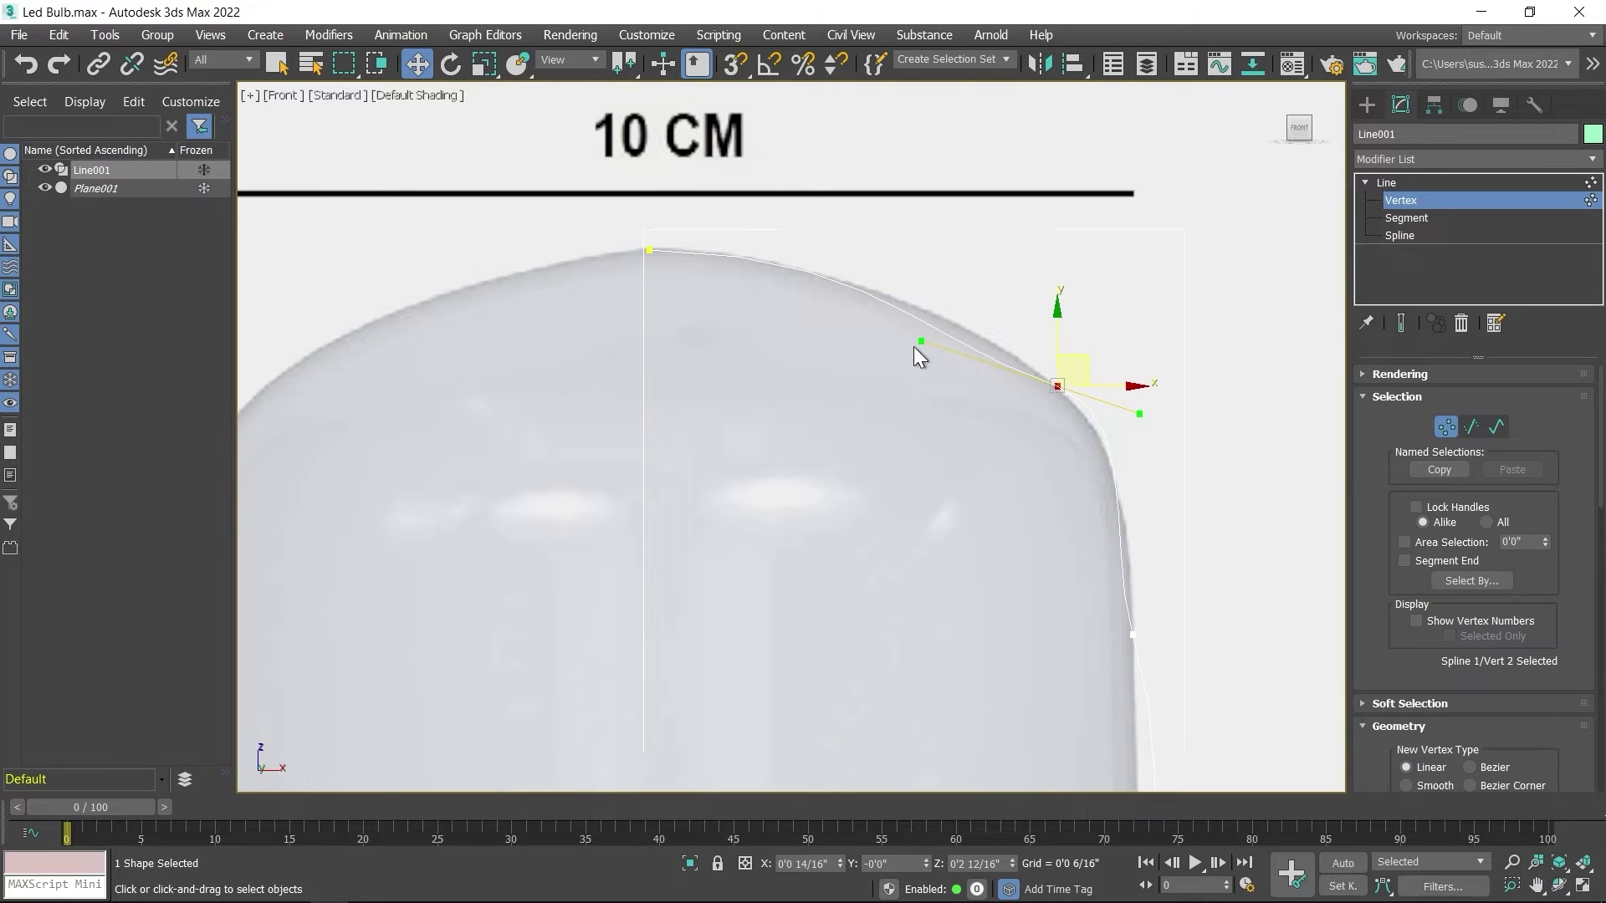
{"action": "left_click_drag", "start_coordinate": [921, 342], "coordinate": [940, 314]}
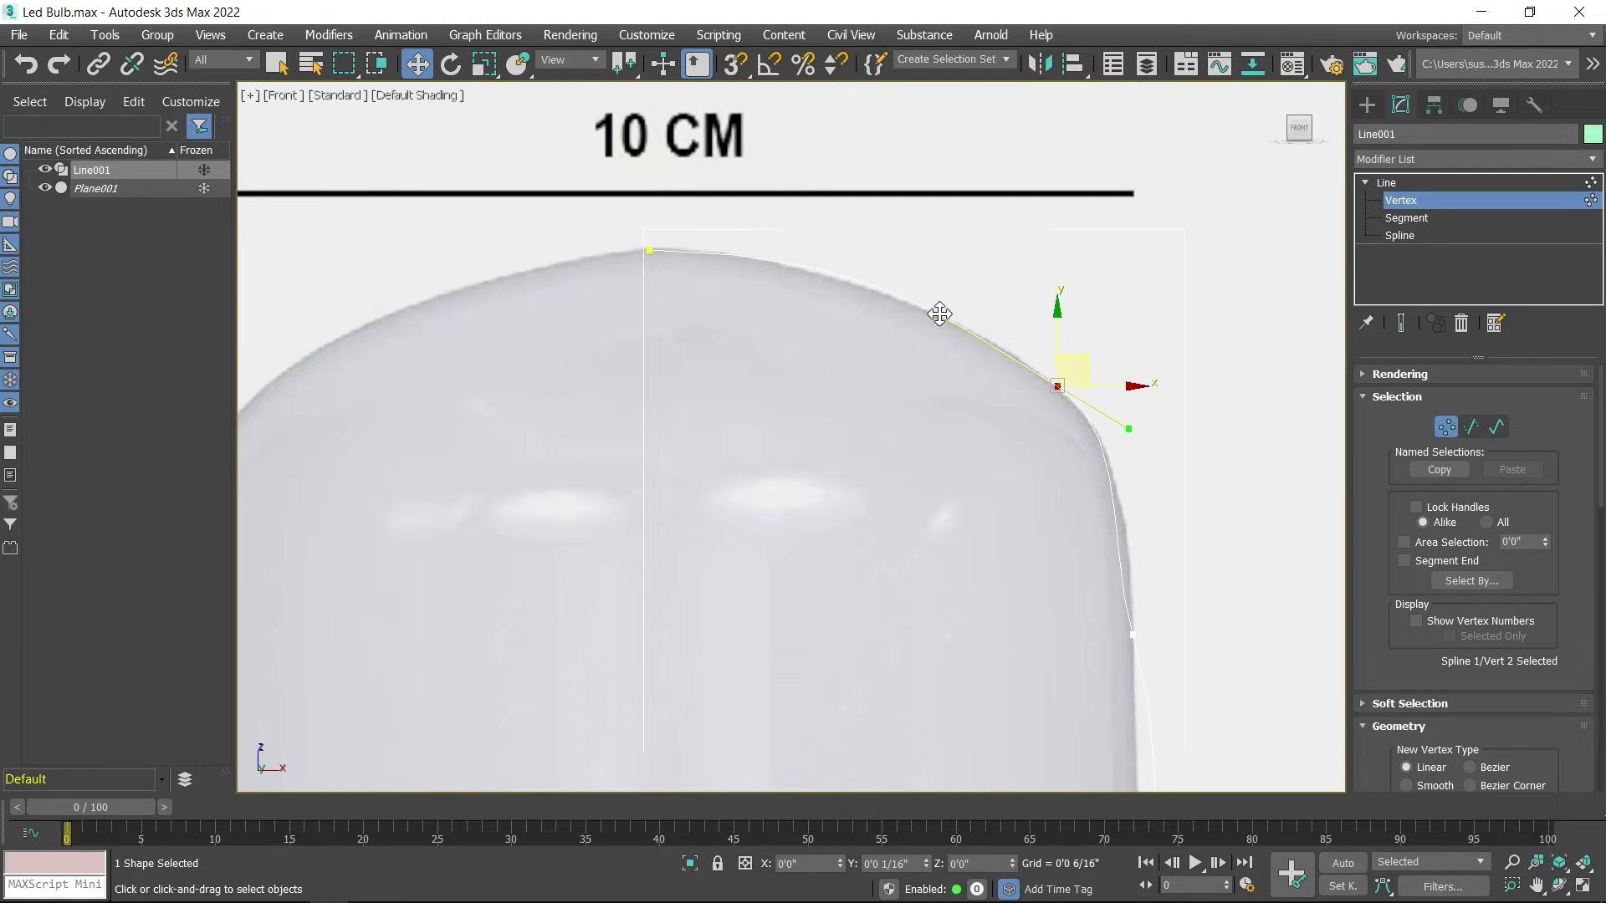
Align the third and fourth vertices' handles along the bulb's straight side above the collar.
{"action": "middle_click_drag", "start_coordinate": [1194, 555], "coordinate": [1086, 383]}
{"action": "left_click_drag", "start_coordinate": [1046, 423], "coordinate": [975, 473]}
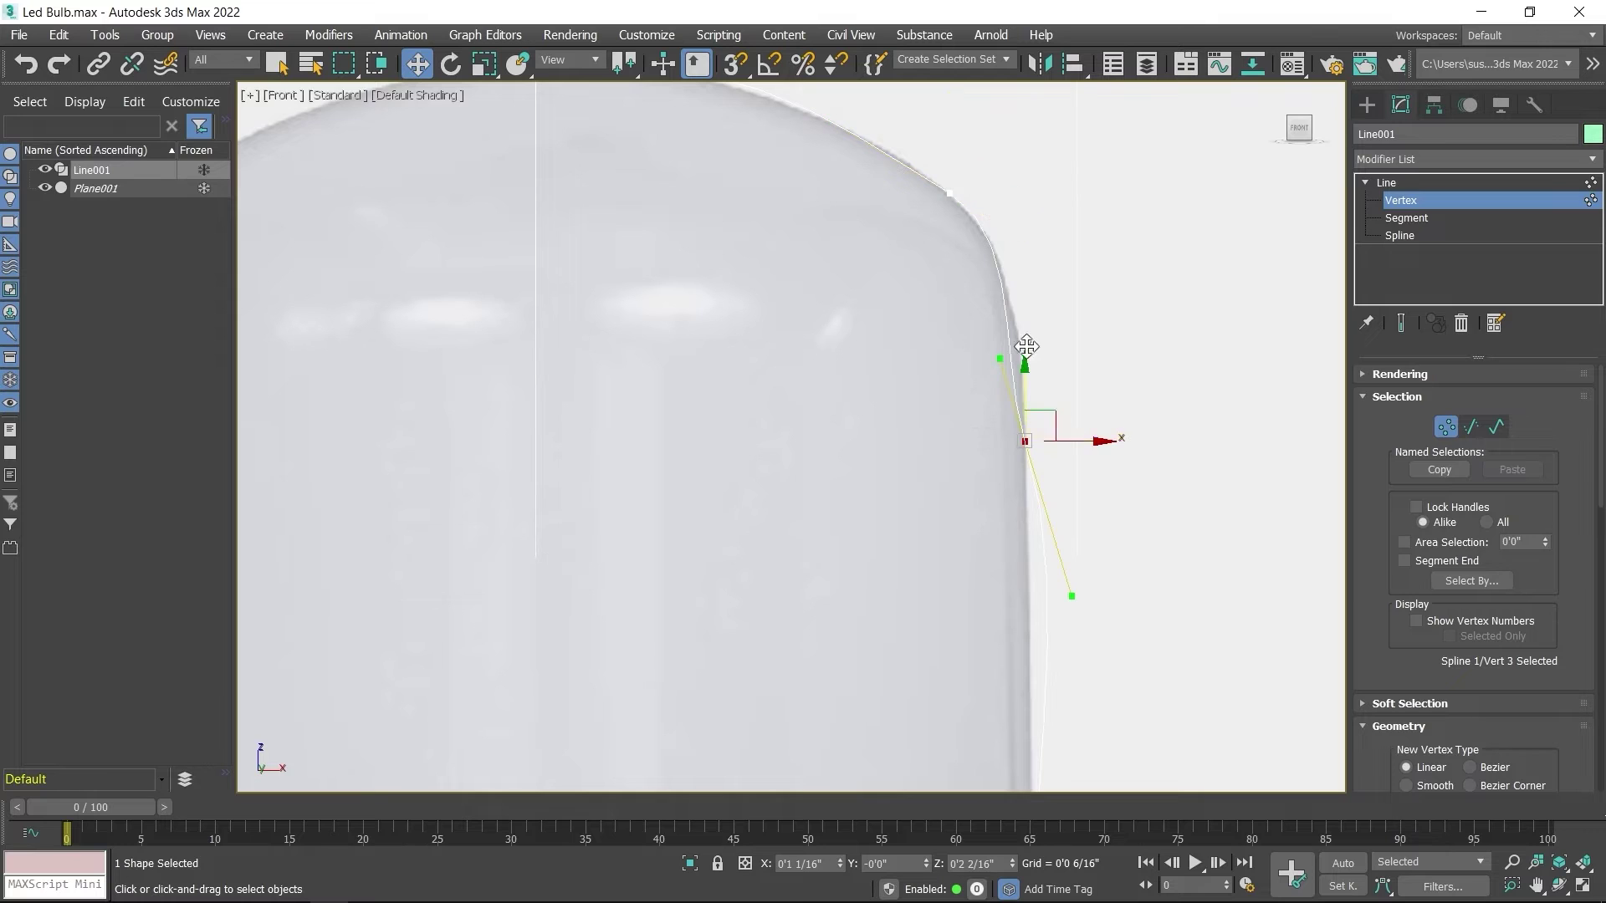
{"action": "left_click_drag", "start_coordinate": [995, 358], "coordinate": [1018, 351]}
{"action": "middle_click_drag", "start_coordinate": [1074, 627], "coordinate": [1036, 452]}
{"action": "scroll", "coordinate": [1021, 444], "scroll_direction": "up", "scroll_amount": 6}
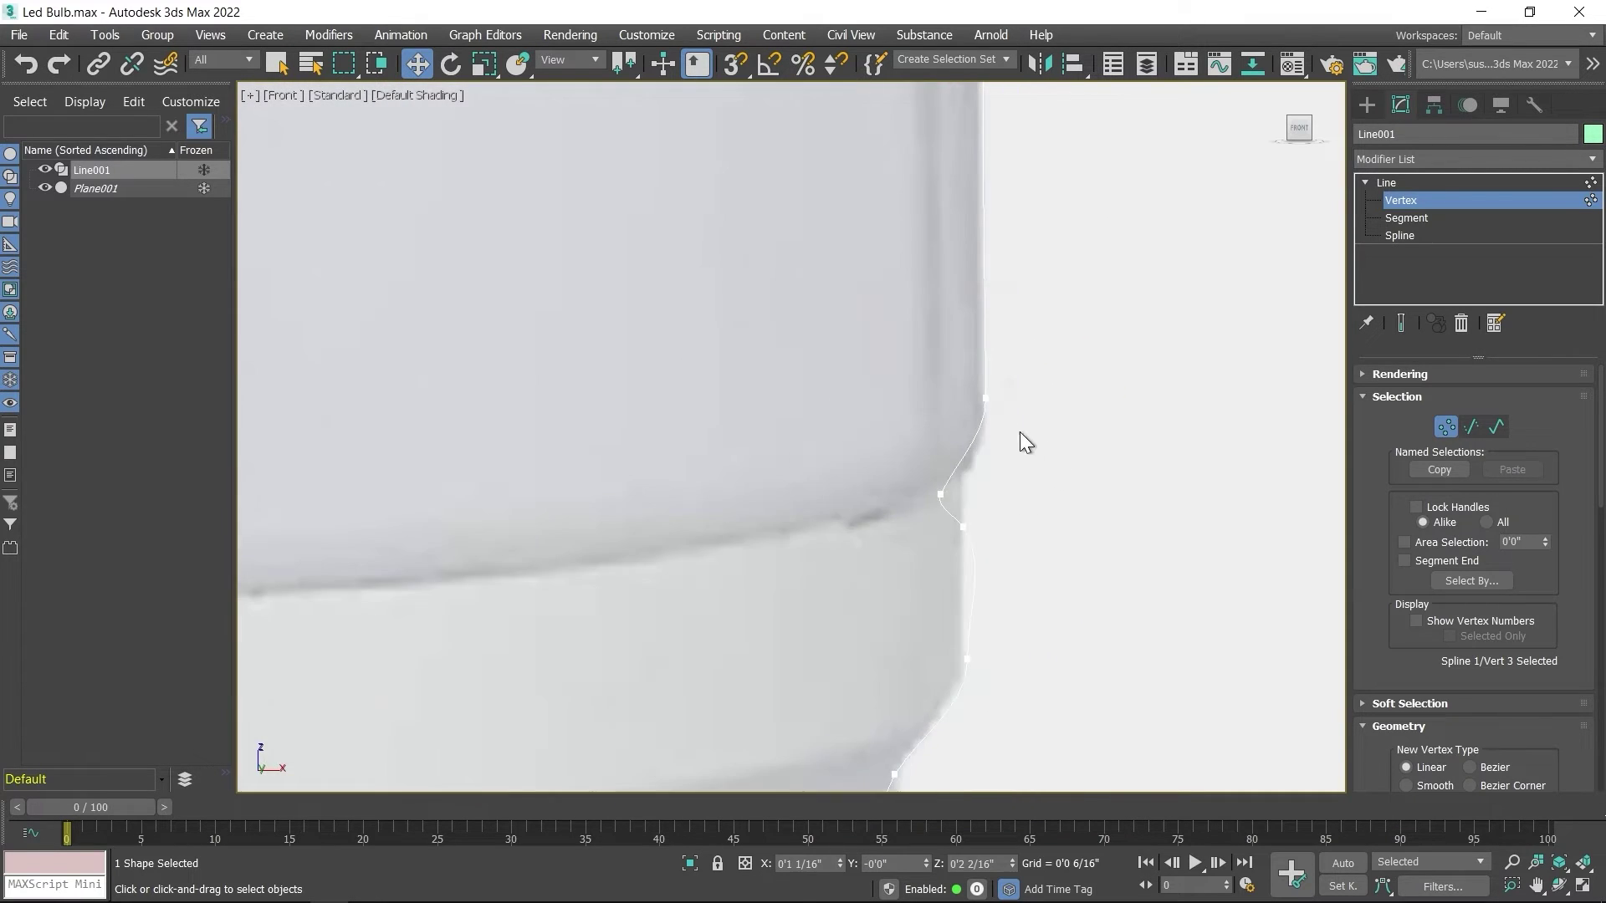
{"action": "left_click_drag", "start_coordinate": [980, 360], "coordinate": [983, 362]}
{"action": "middle_click_drag", "start_coordinate": [1035, 376], "coordinate": [1028, 502]}
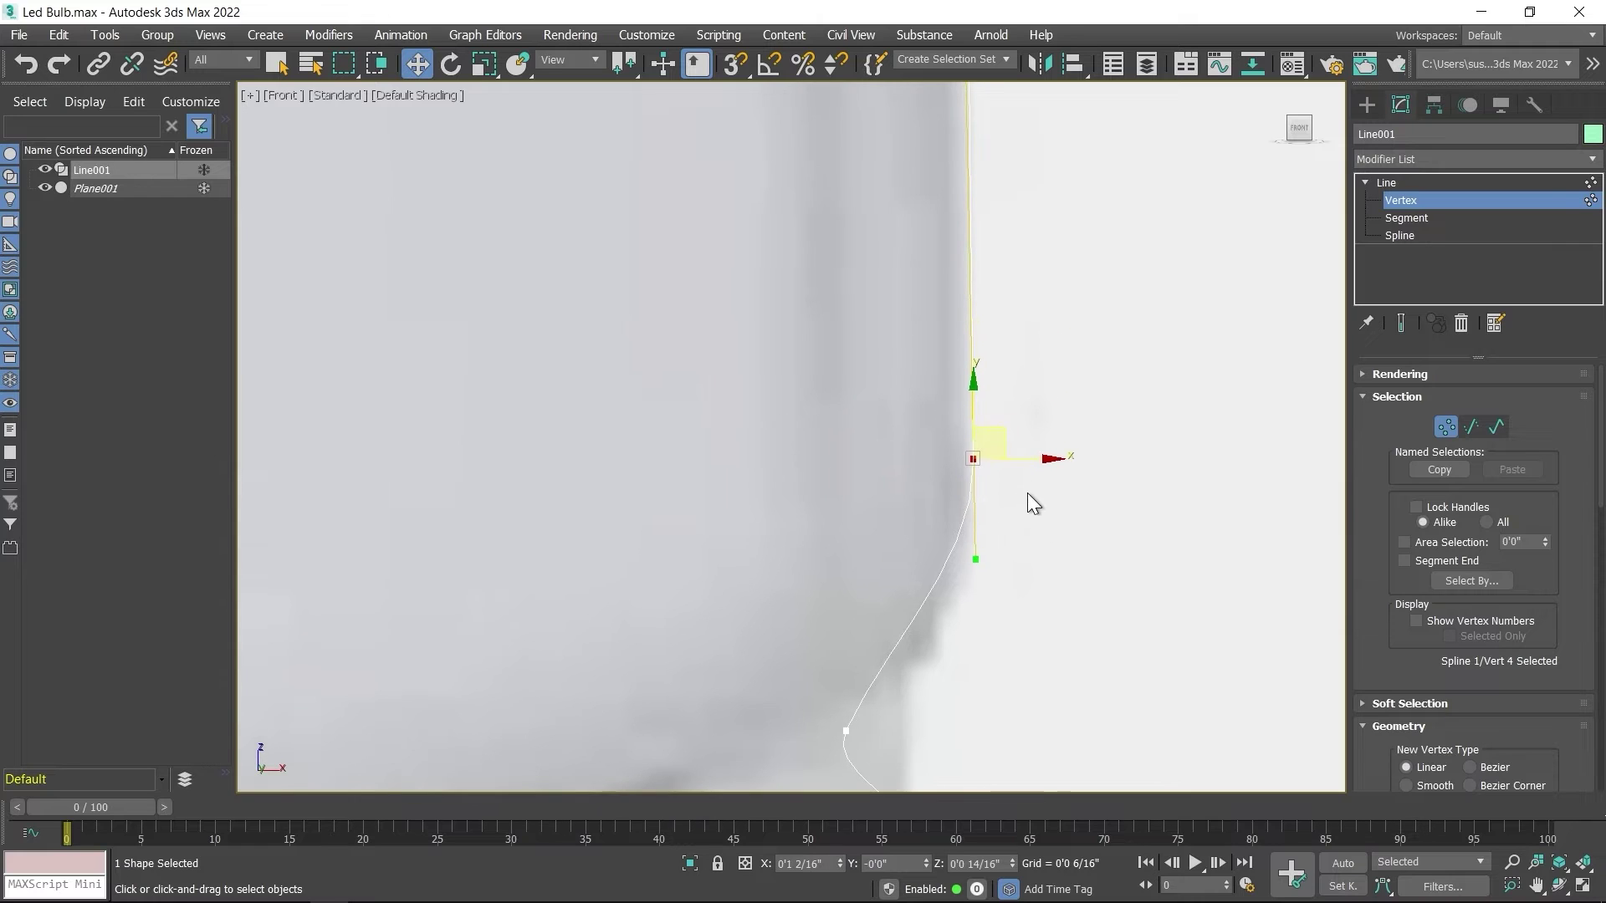
{"action": "scroll", "coordinate": [1028, 505], "scroll_direction": "up", "scroll_amount": 4}
{"action": "middle_click_drag", "start_coordinate": [1097, 388], "coordinate": [1062, 452]}
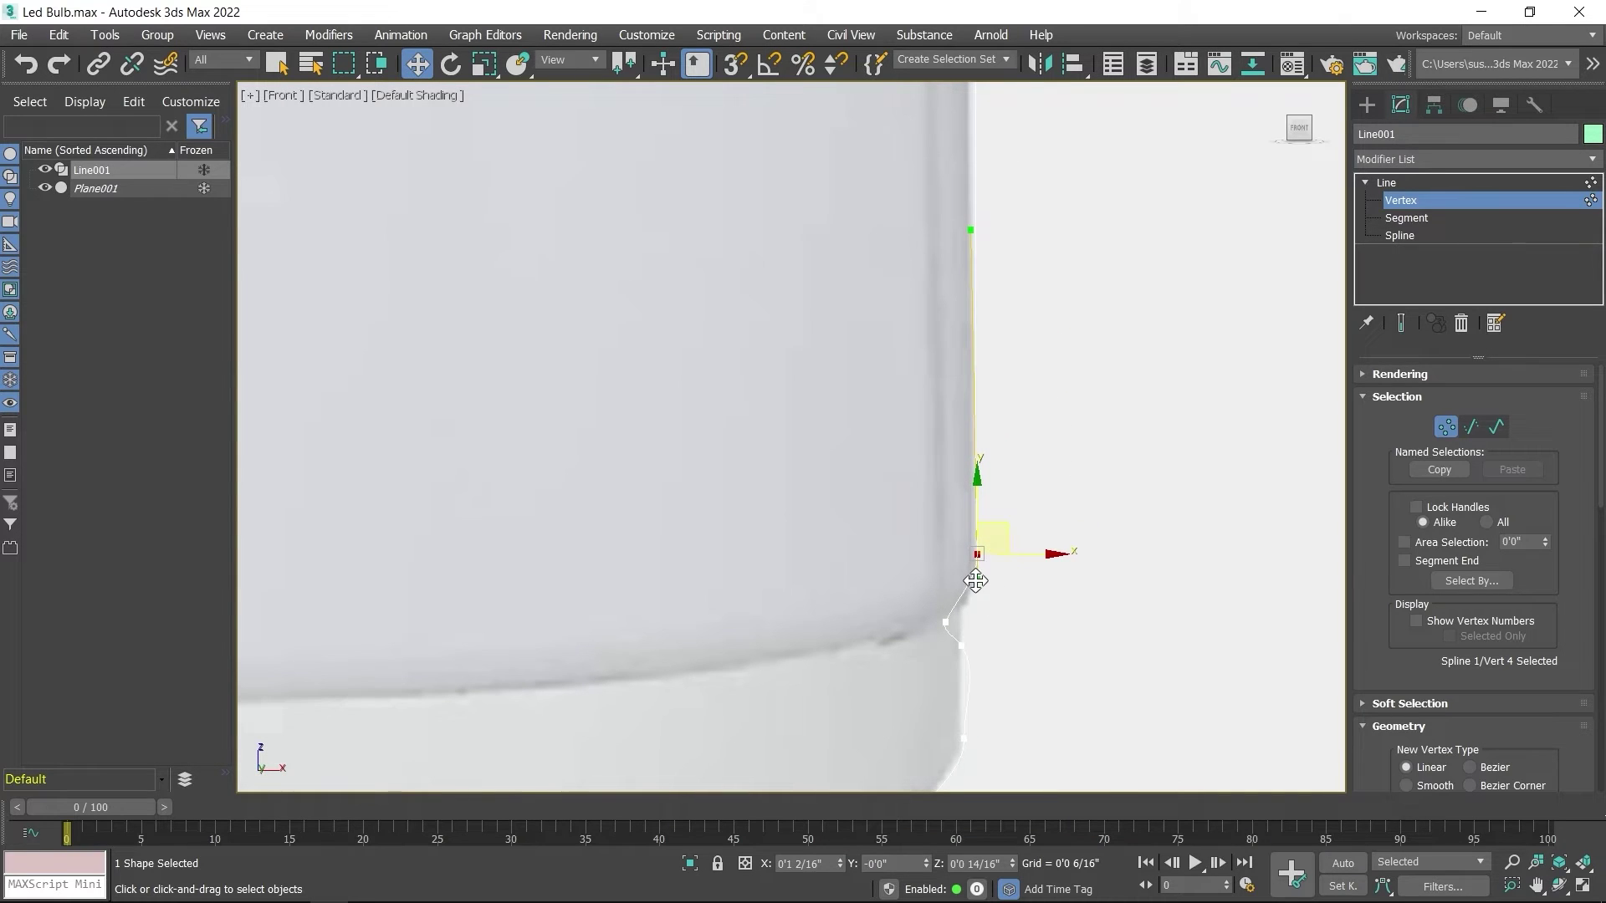
{"action": "mouse_move", "coordinate": [976, 581]}
{"action": "left_mouse_down"}
{"action": "mouse_move", "coordinate": [1007, 576]}
{"action": "mouse_move", "coordinate": [978, 589]}
{"action": "left_mouse_up"}
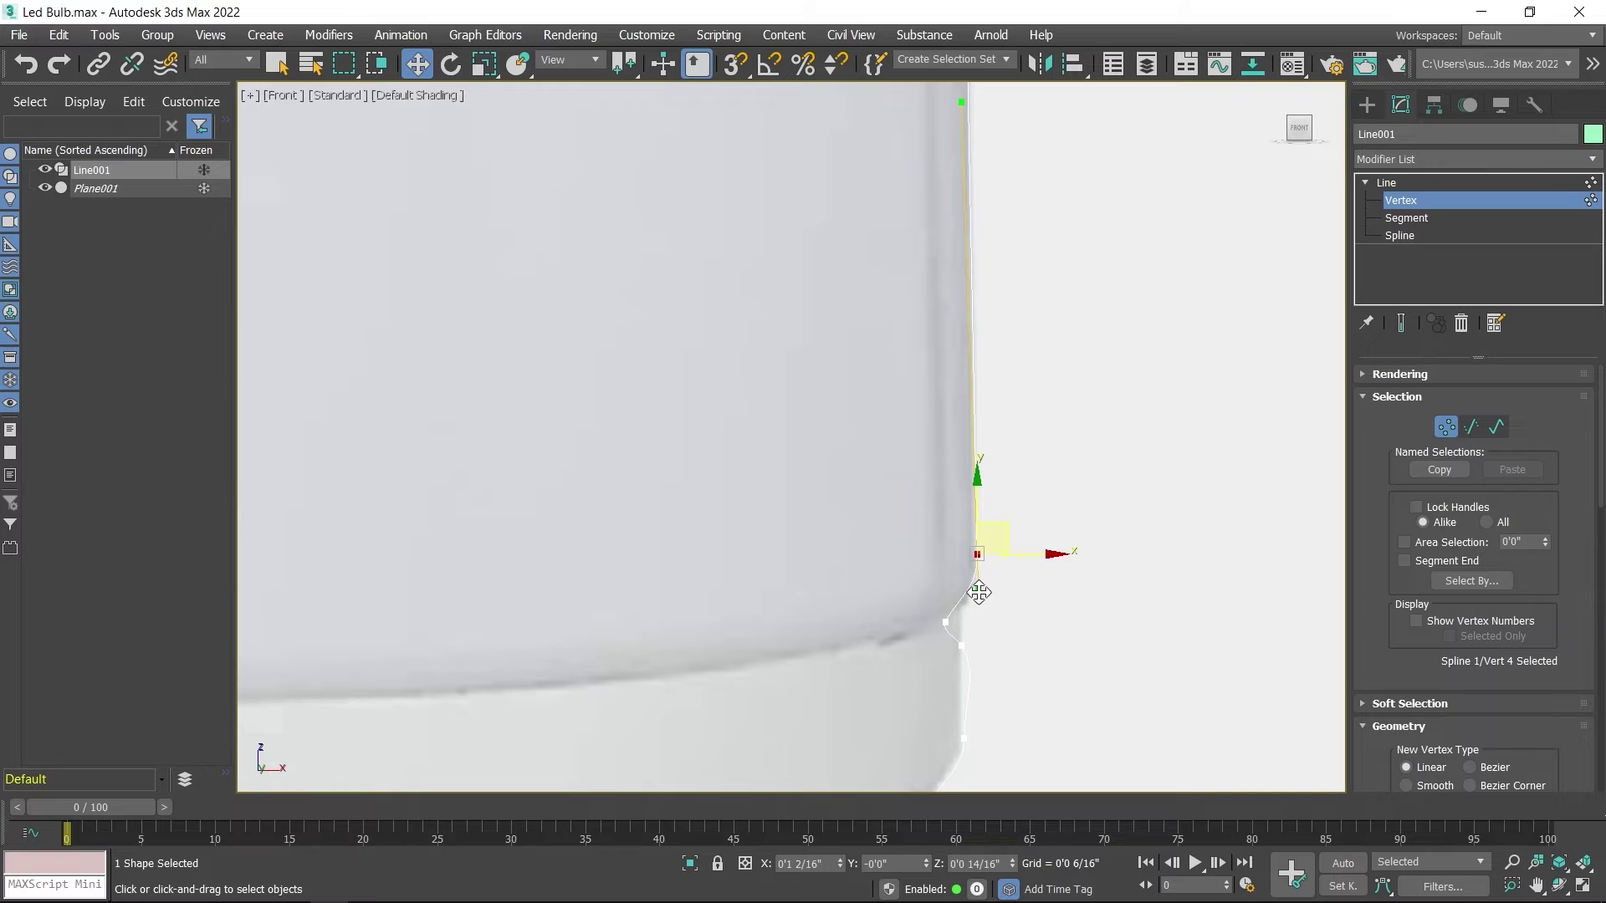
{"action": "left_click_drag", "start_coordinate": [979, 592], "coordinate": [983, 574]}
Convert the fourth vertex to Bezier Corner and pull its lower tangent down.
{"action": "right_click", "coordinate": [980, 552]}
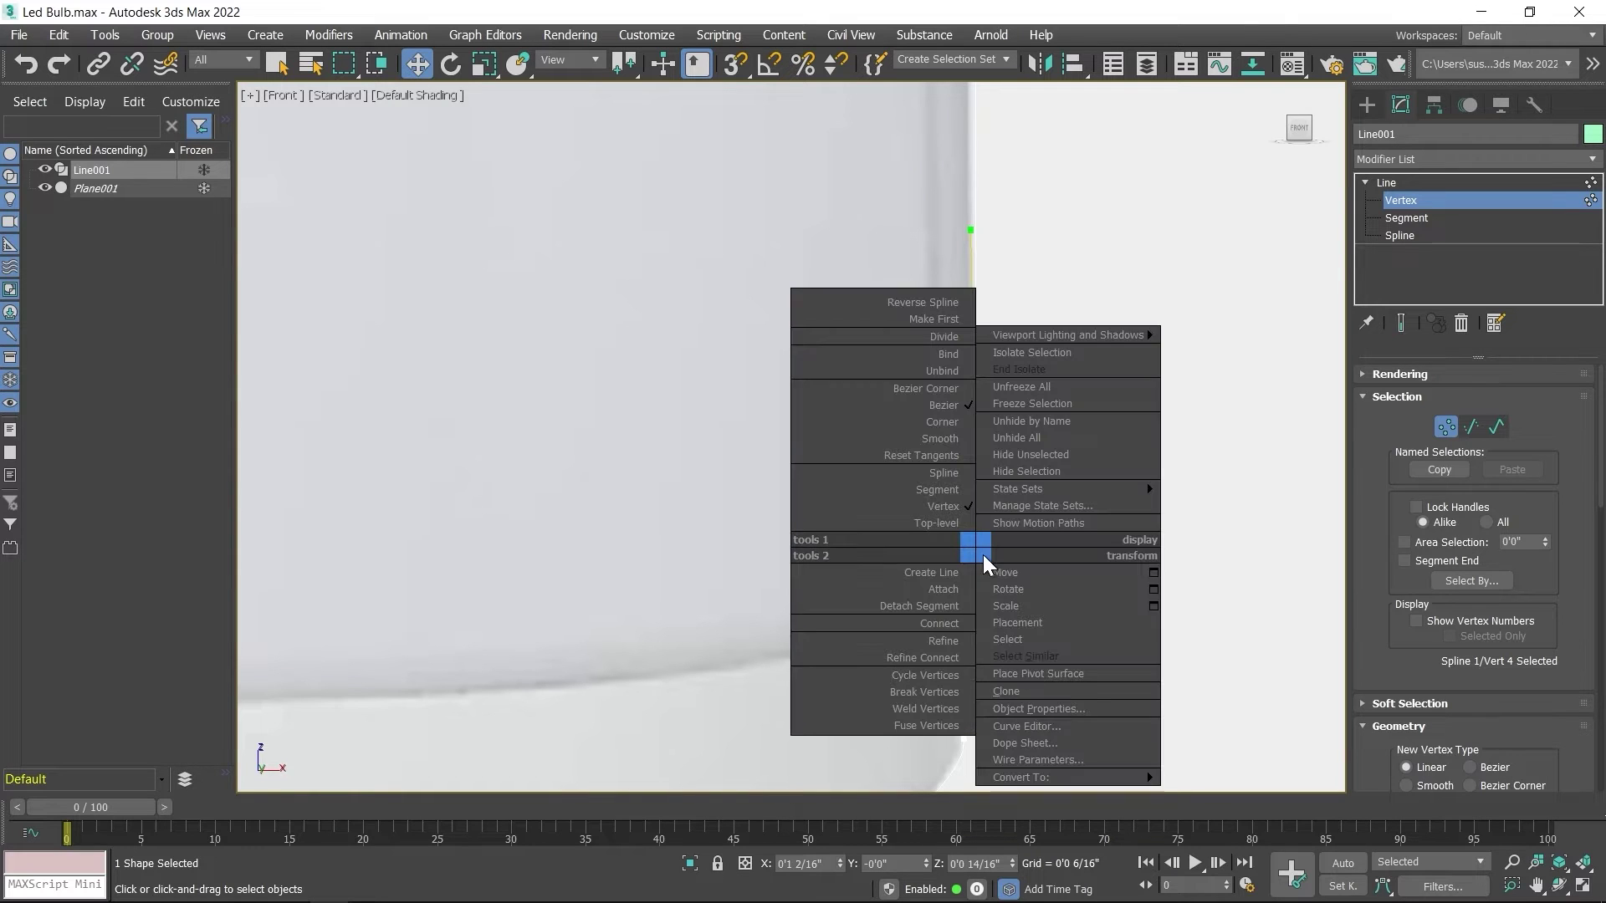
{"action": "left_click", "coordinate": [925, 388]}
{"action": "scroll", "coordinate": [987, 587], "scroll_direction": "up", "scroll_amount": 3}
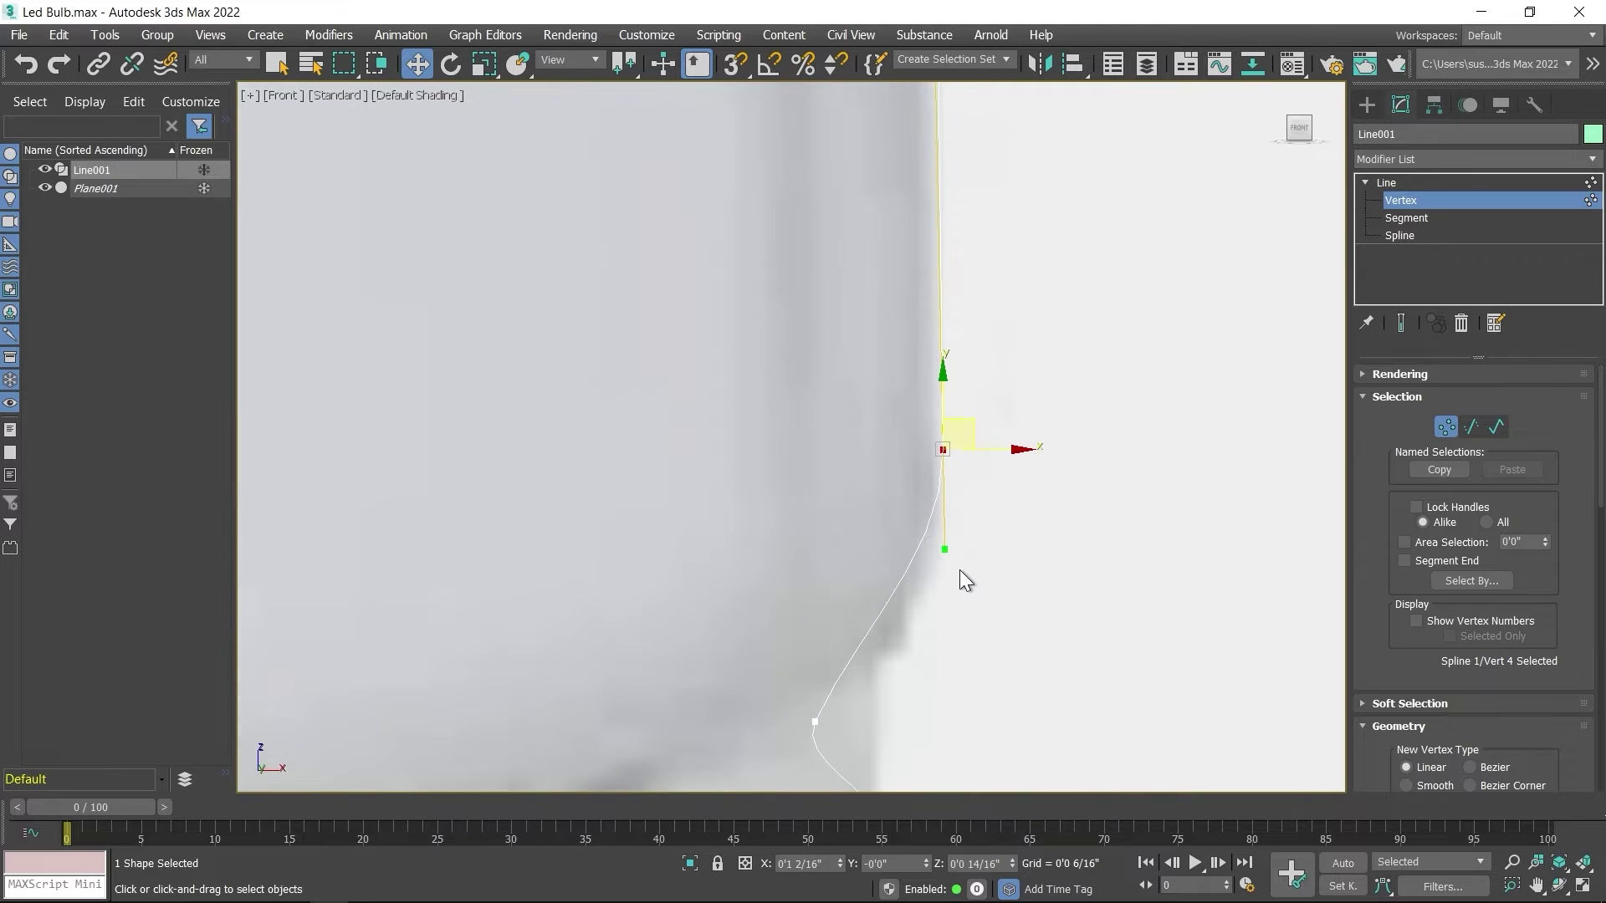
{"action": "left_click_drag", "start_coordinate": [943, 549], "coordinate": [943, 623]}
Move the fifth vertex right onto the outline and bend its tangent down-right.
{"action": "left_click", "coordinate": [815, 721]}
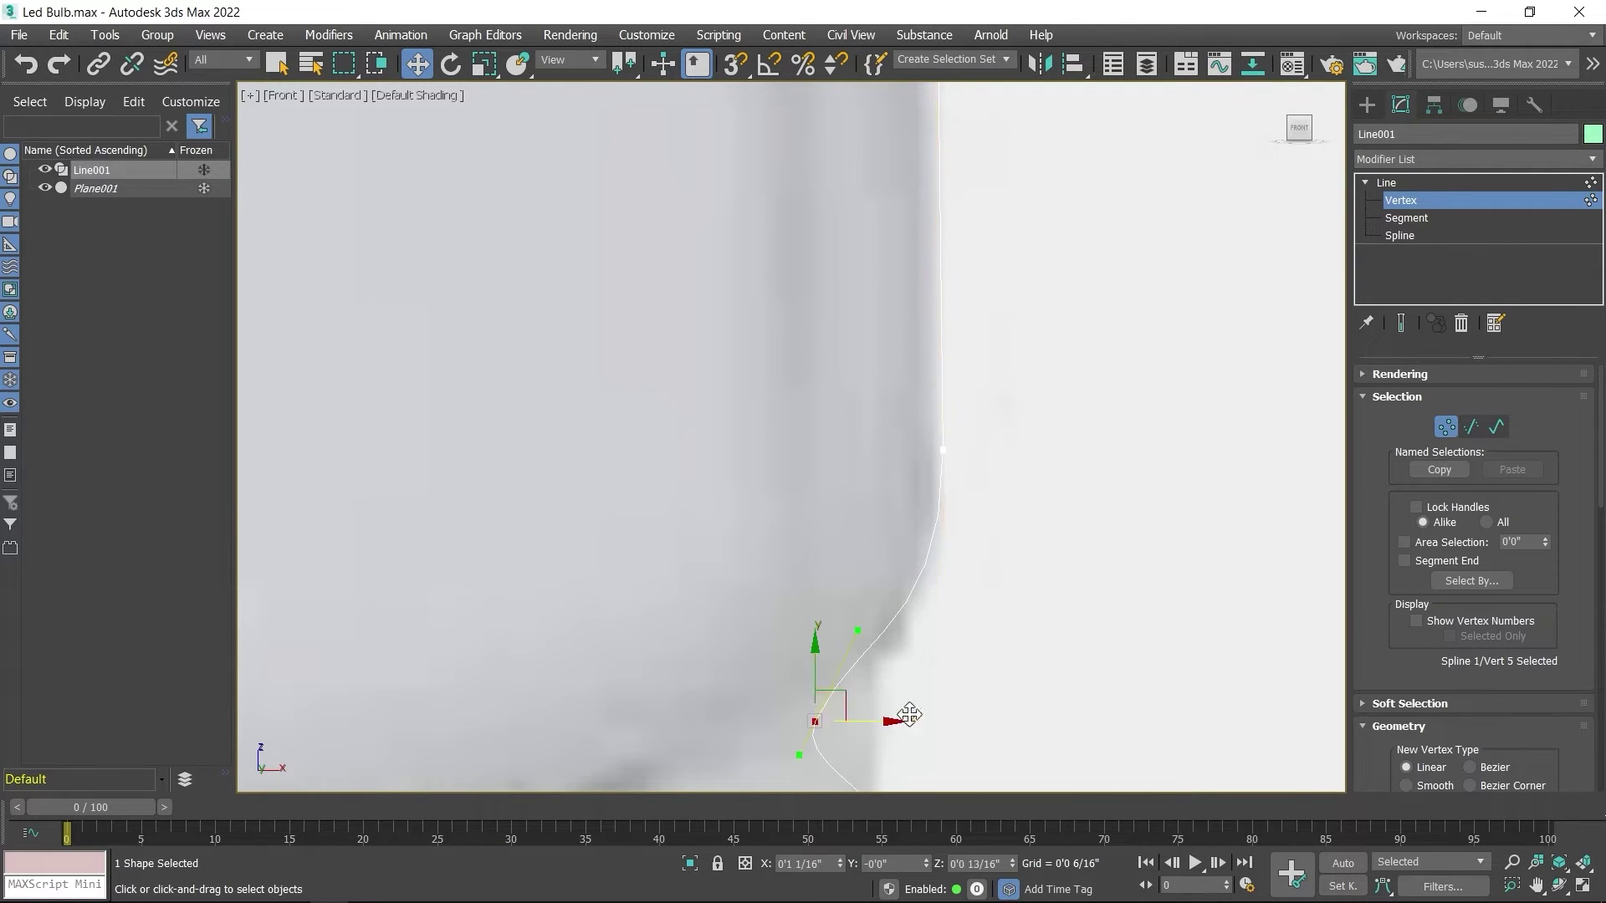
{"action": "middle_click_drag", "start_coordinate": [900, 721], "coordinate": [914, 475]}
{"action": "left_click_drag", "start_coordinate": [897, 489], "coordinate": [953, 469]}
{"action": "left_click_drag", "start_coordinate": [913, 400], "coordinate": [948, 490]}
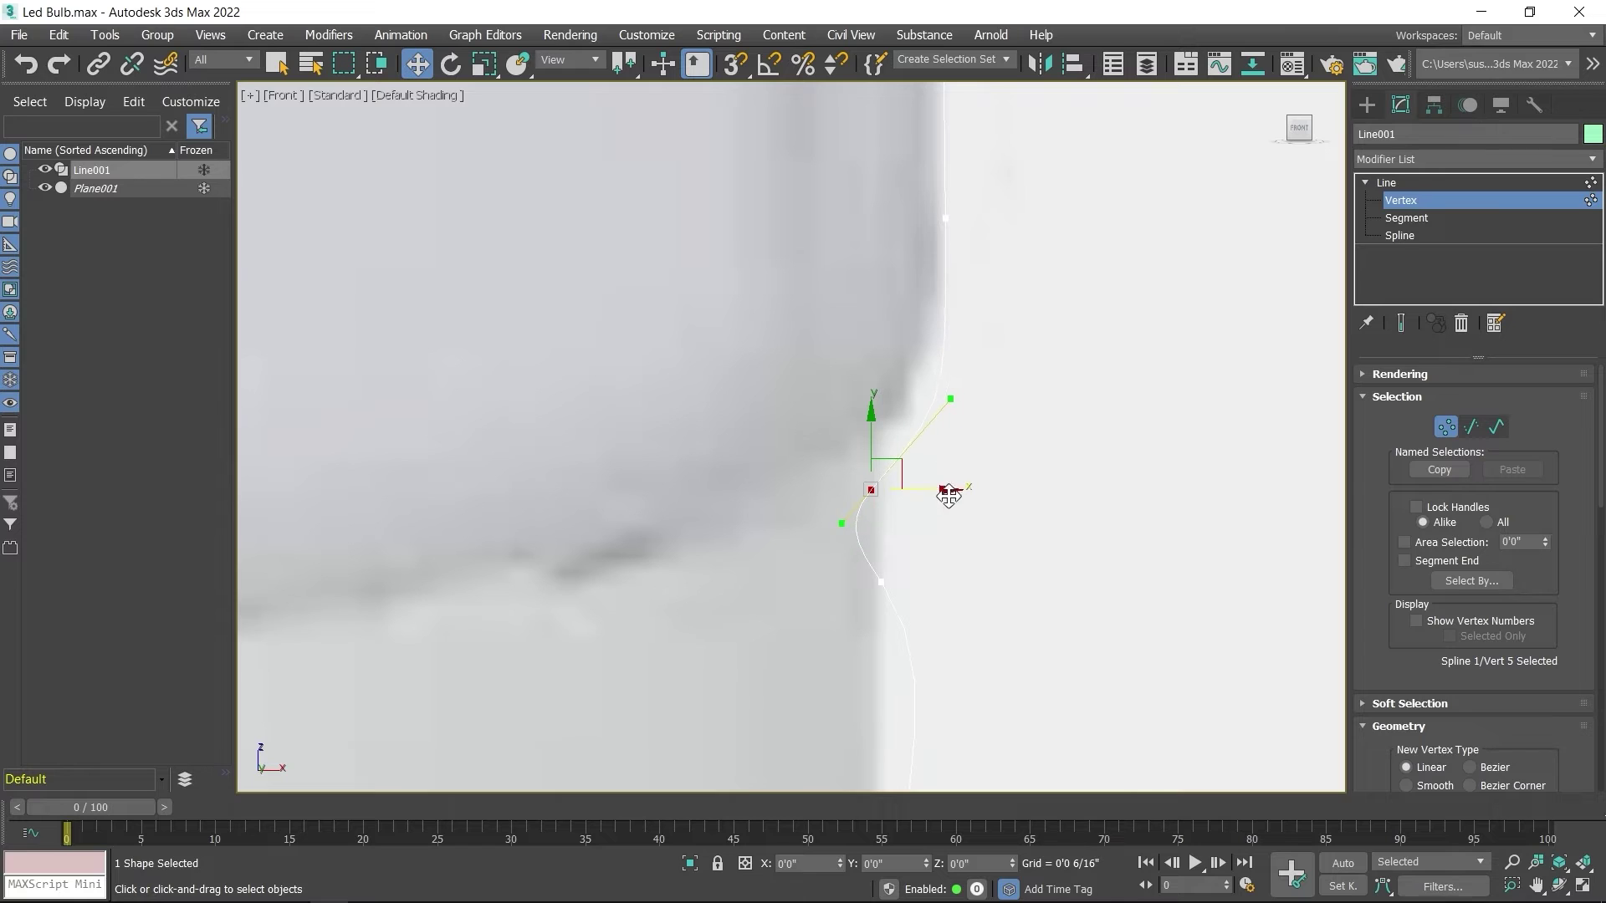
{"action": "left_click_drag", "start_coordinate": [949, 401], "coordinate": [947, 447]}
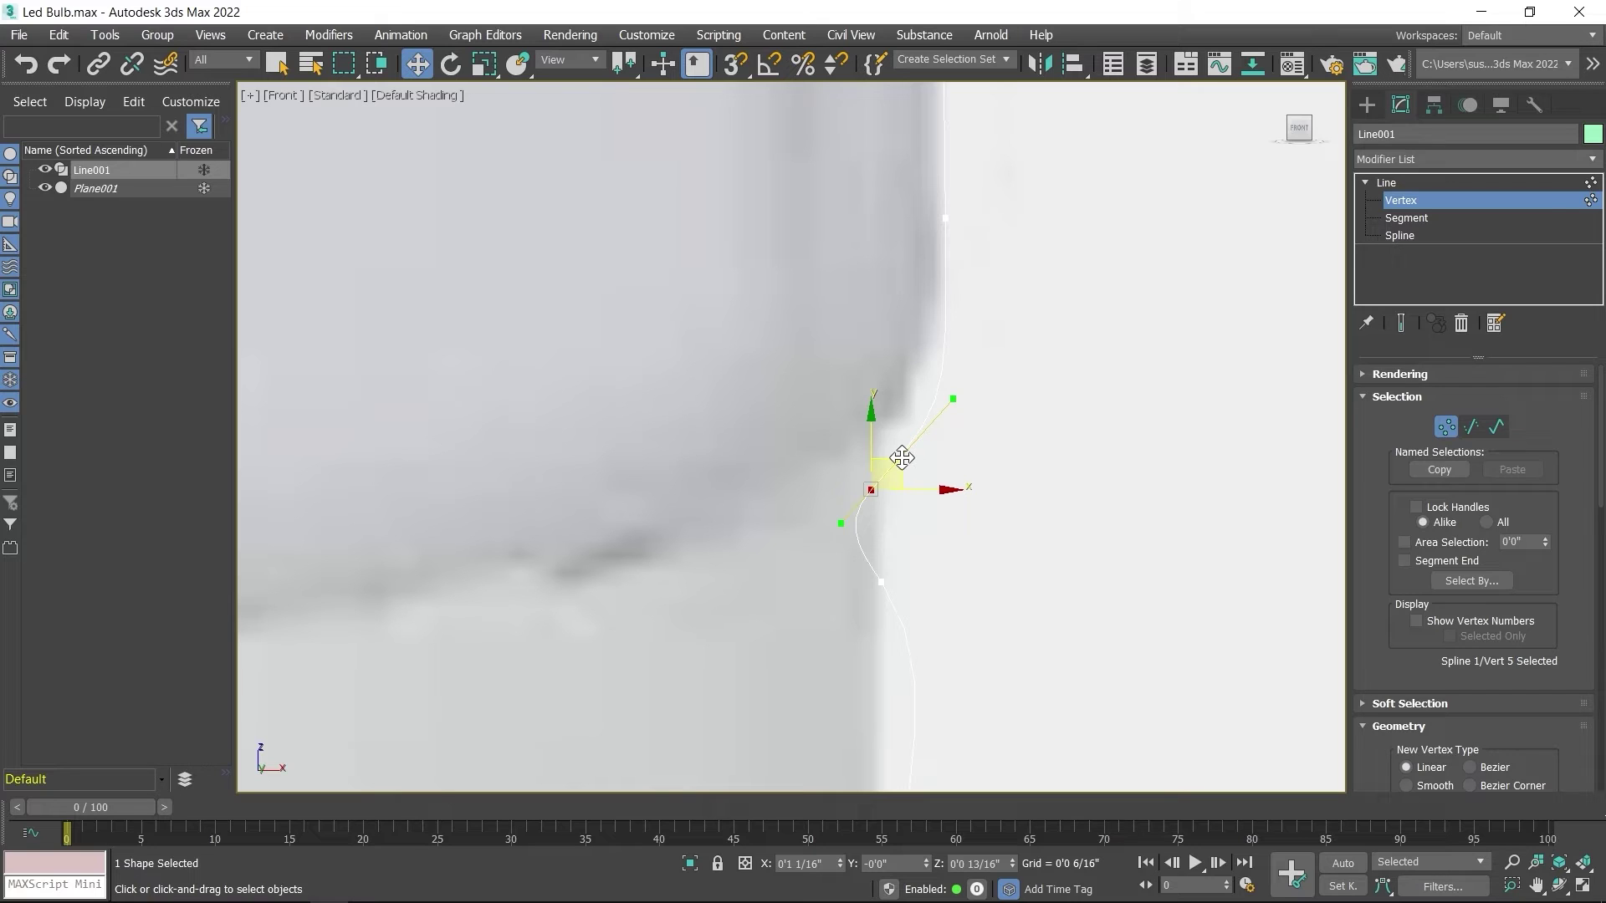
{"action": "left_click_drag", "start_coordinate": [954, 398], "coordinate": [955, 440]}
Check the curve without the reference image, then tilt the fifth vertex's tangent up-left.
{"action": "left_click", "coordinate": [44, 188]}
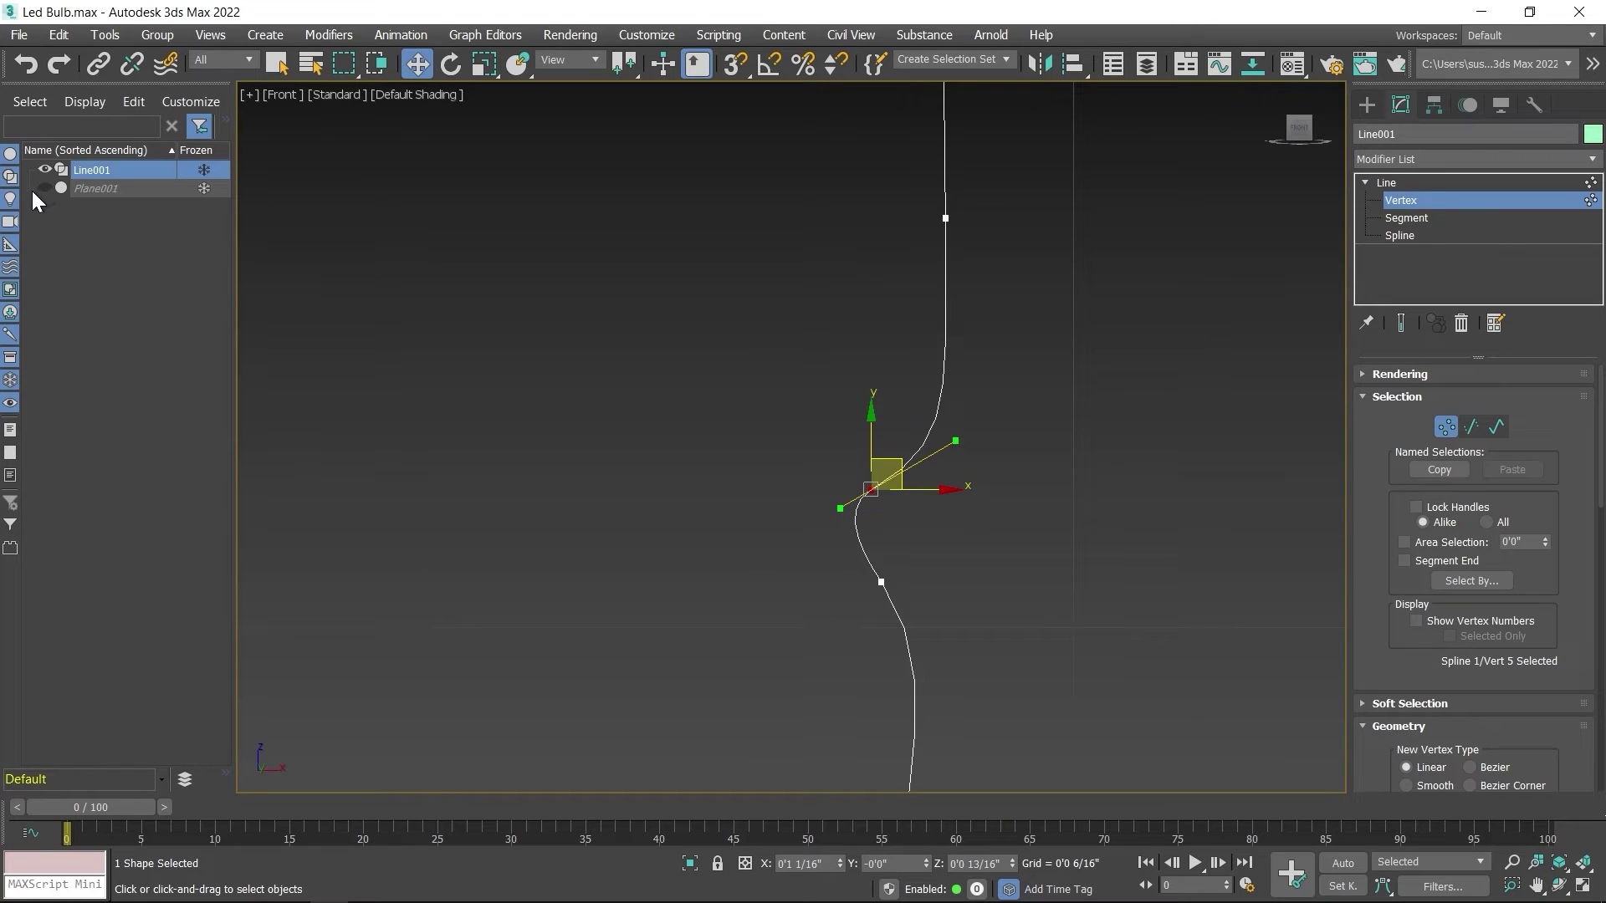
{"action": "left_click", "coordinate": [577, 395]}
{"action": "left_click", "coordinate": [45, 188]}
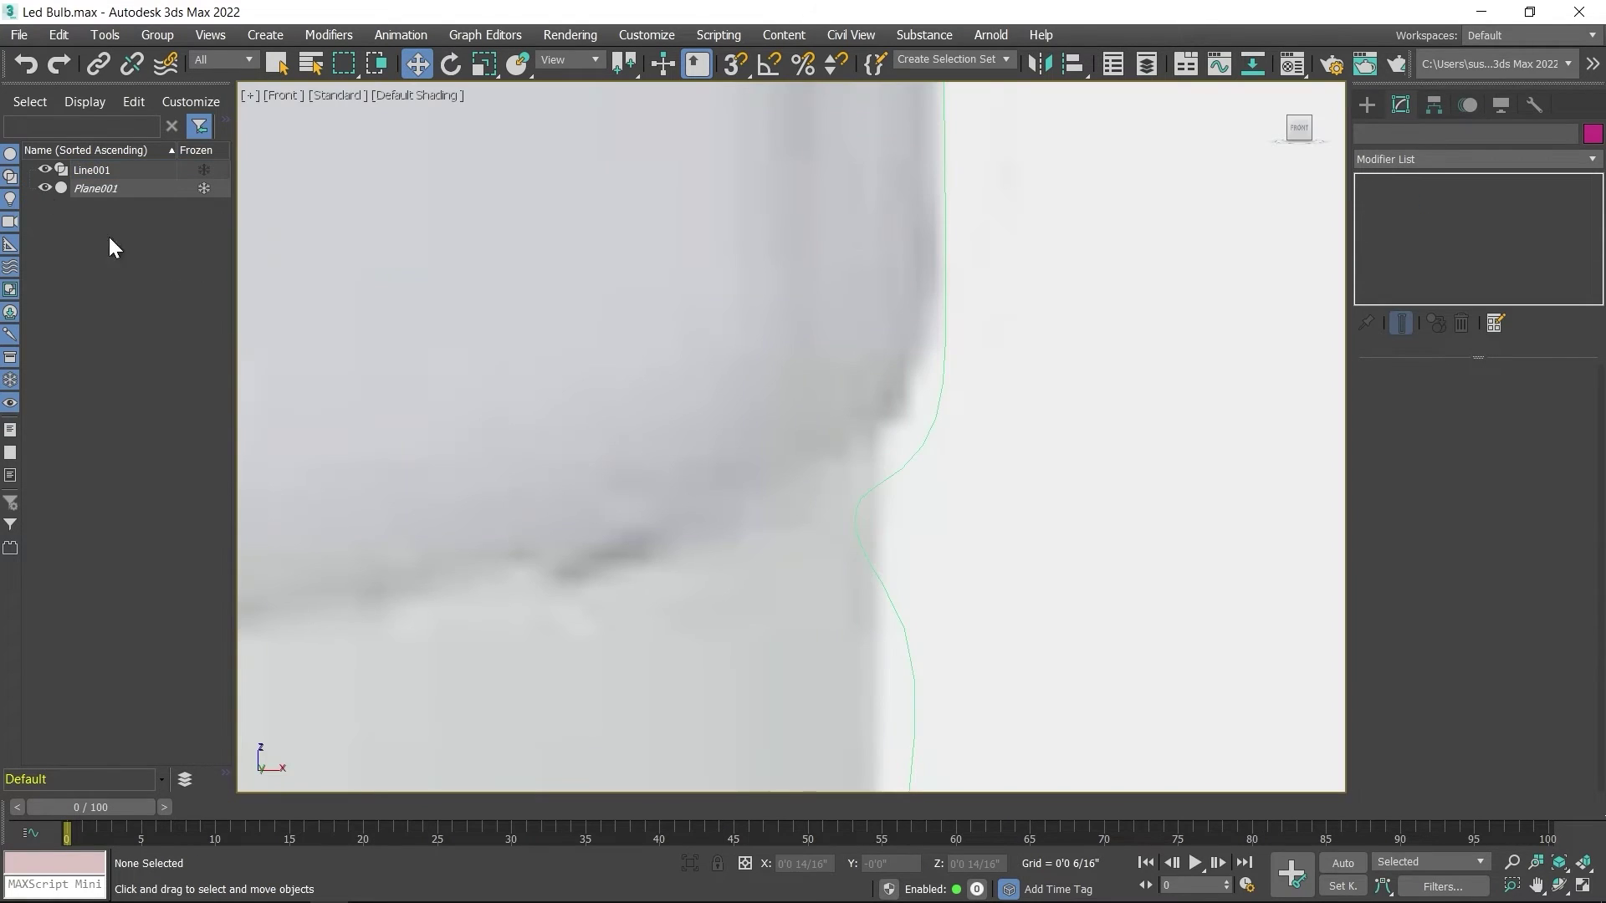
{"action": "left_click_drag", "start_coordinate": [926, 498], "coordinate": [845, 568]}
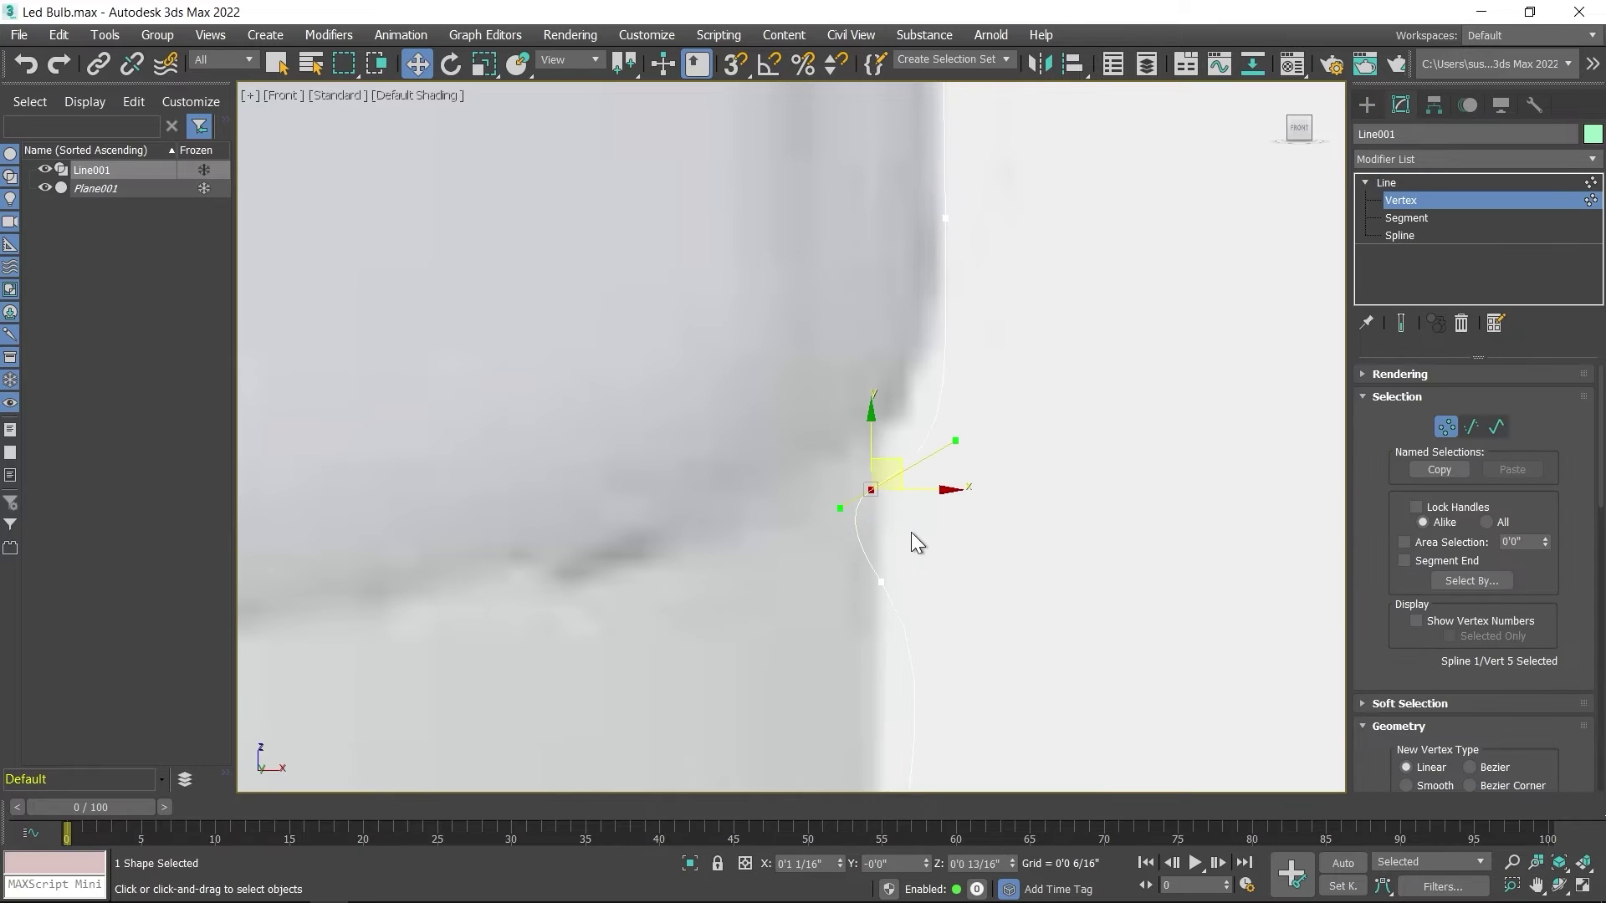
{"action": "left_click_drag", "start_coordinate": [956, 443], "coordinate": [896, 384]}
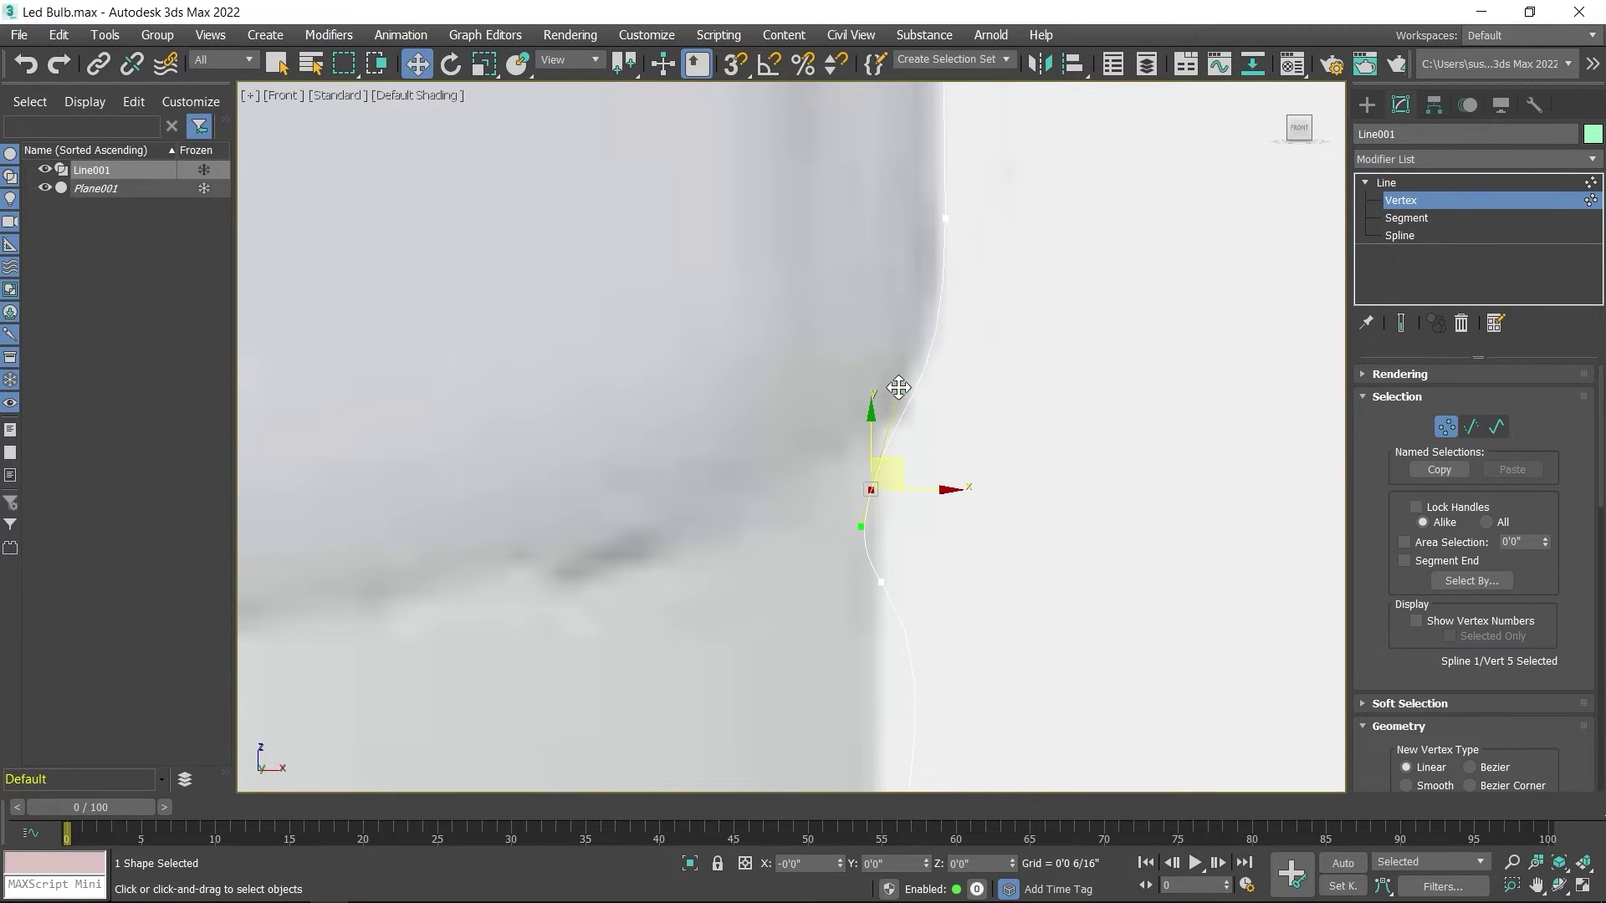
Adjust vertex 5's tangent so the curve follows the bulb edge.
{"action": "scroll", "coordinate": [958, 395], "scroll_direction": "up", "scroll_amount": 5}
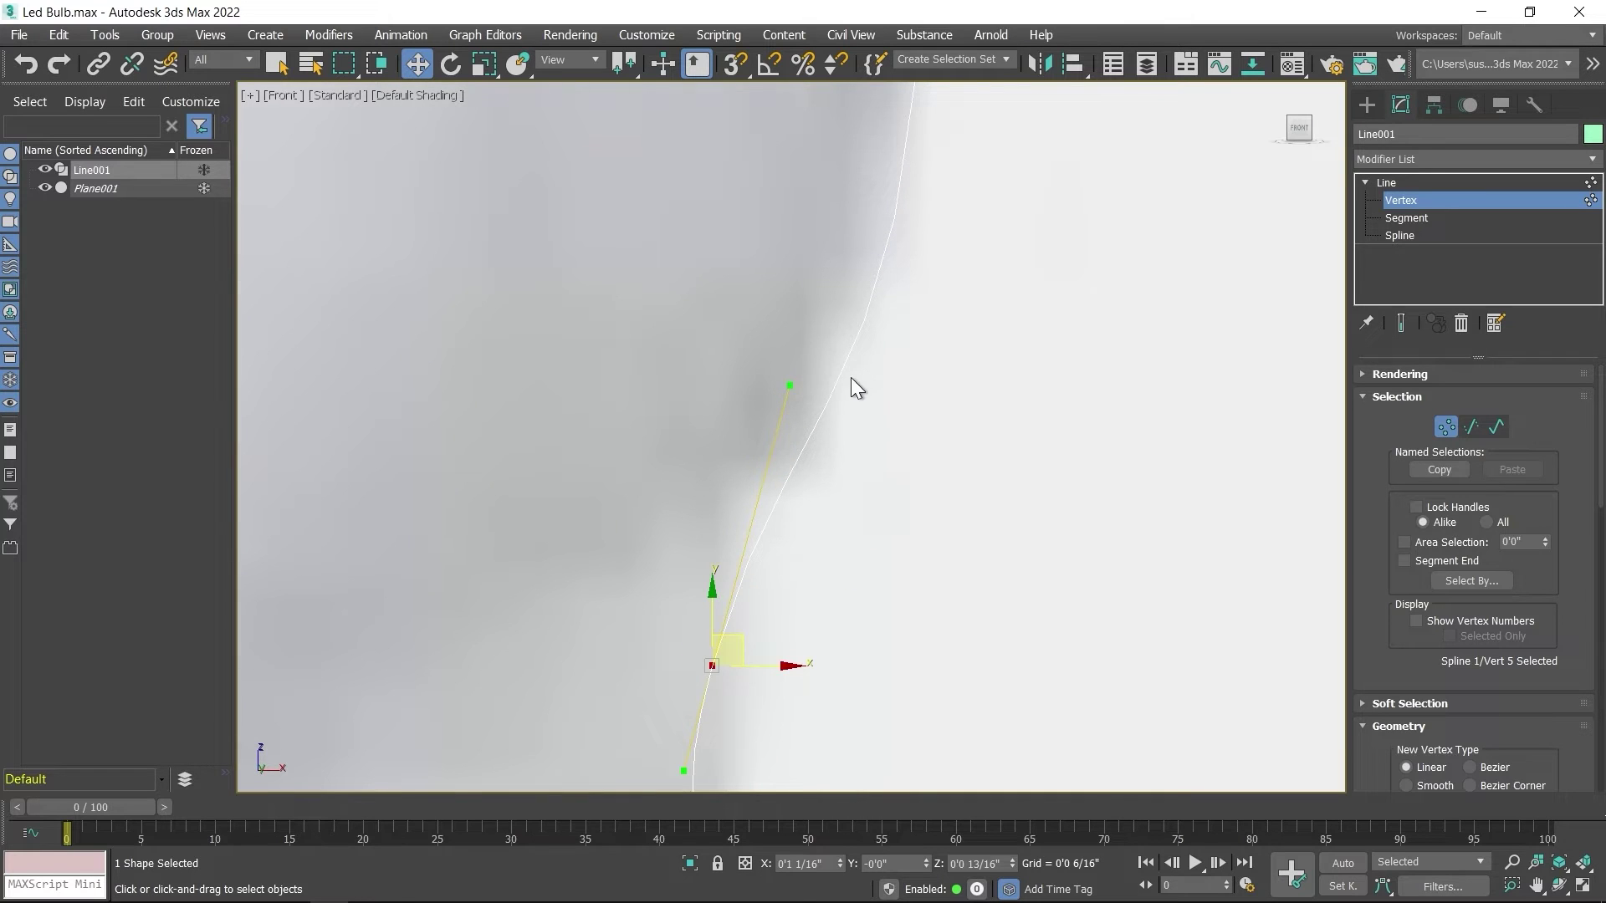
{"action": "middle_click_drag", "start_coordinate": [845, 390], "coordinate": [870, 428]}
{"action": "left_click", "coordinate": [832, 459]}
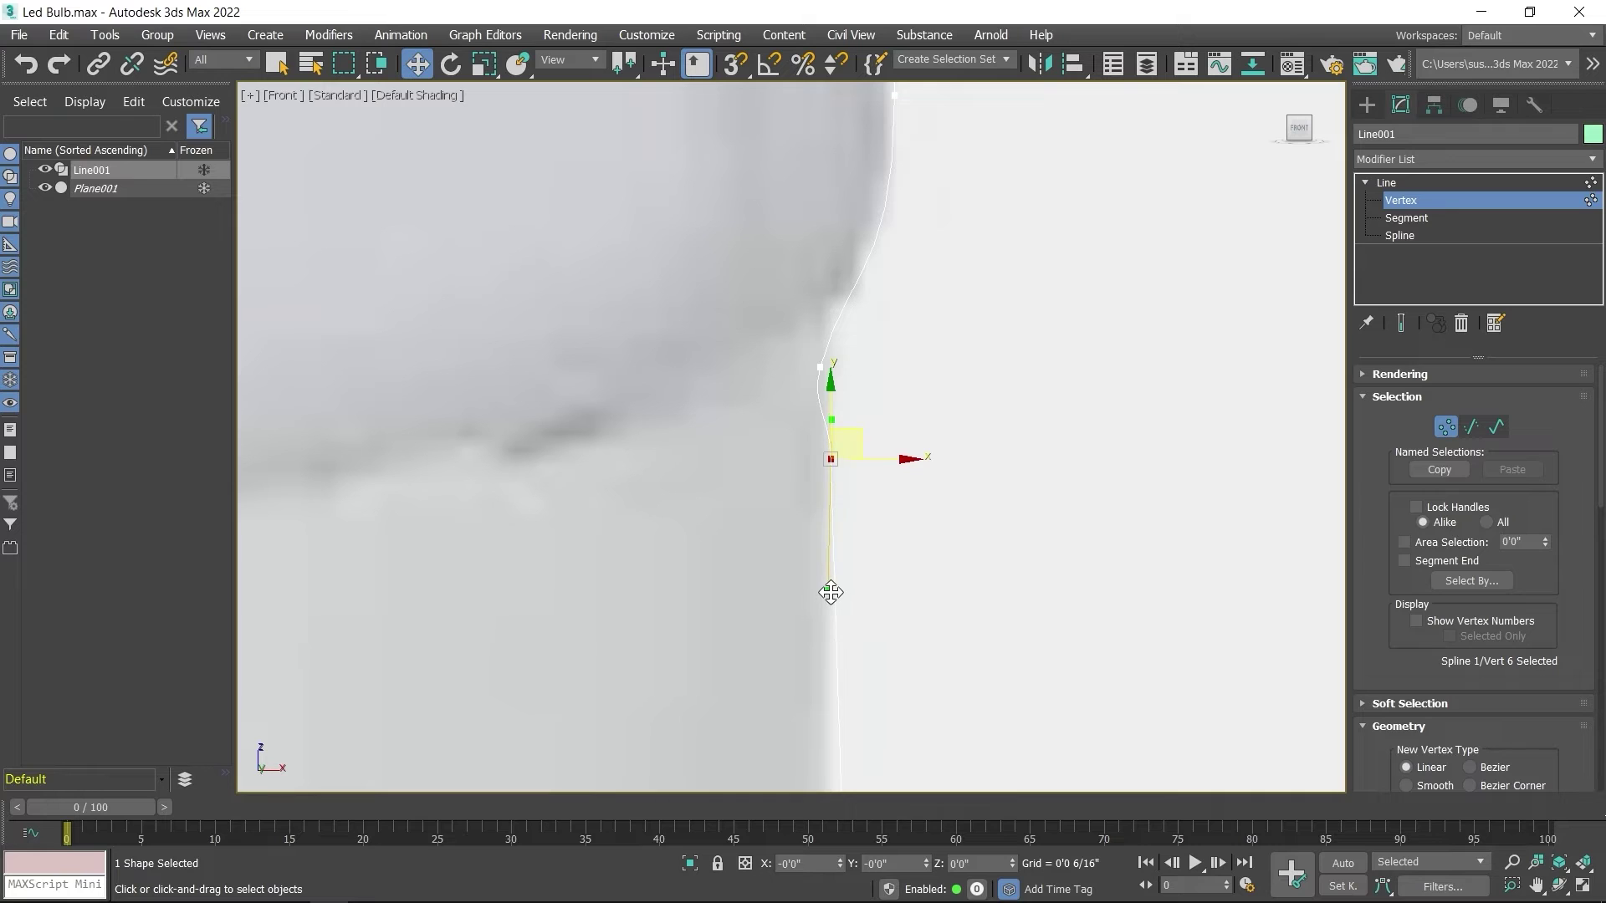
{"action": "scroll", "coordinate": [818, 318], "scroll_direction": "up", "scroll_amount": 3}
{"action": "left_click", "coordinate": [822, 415]}
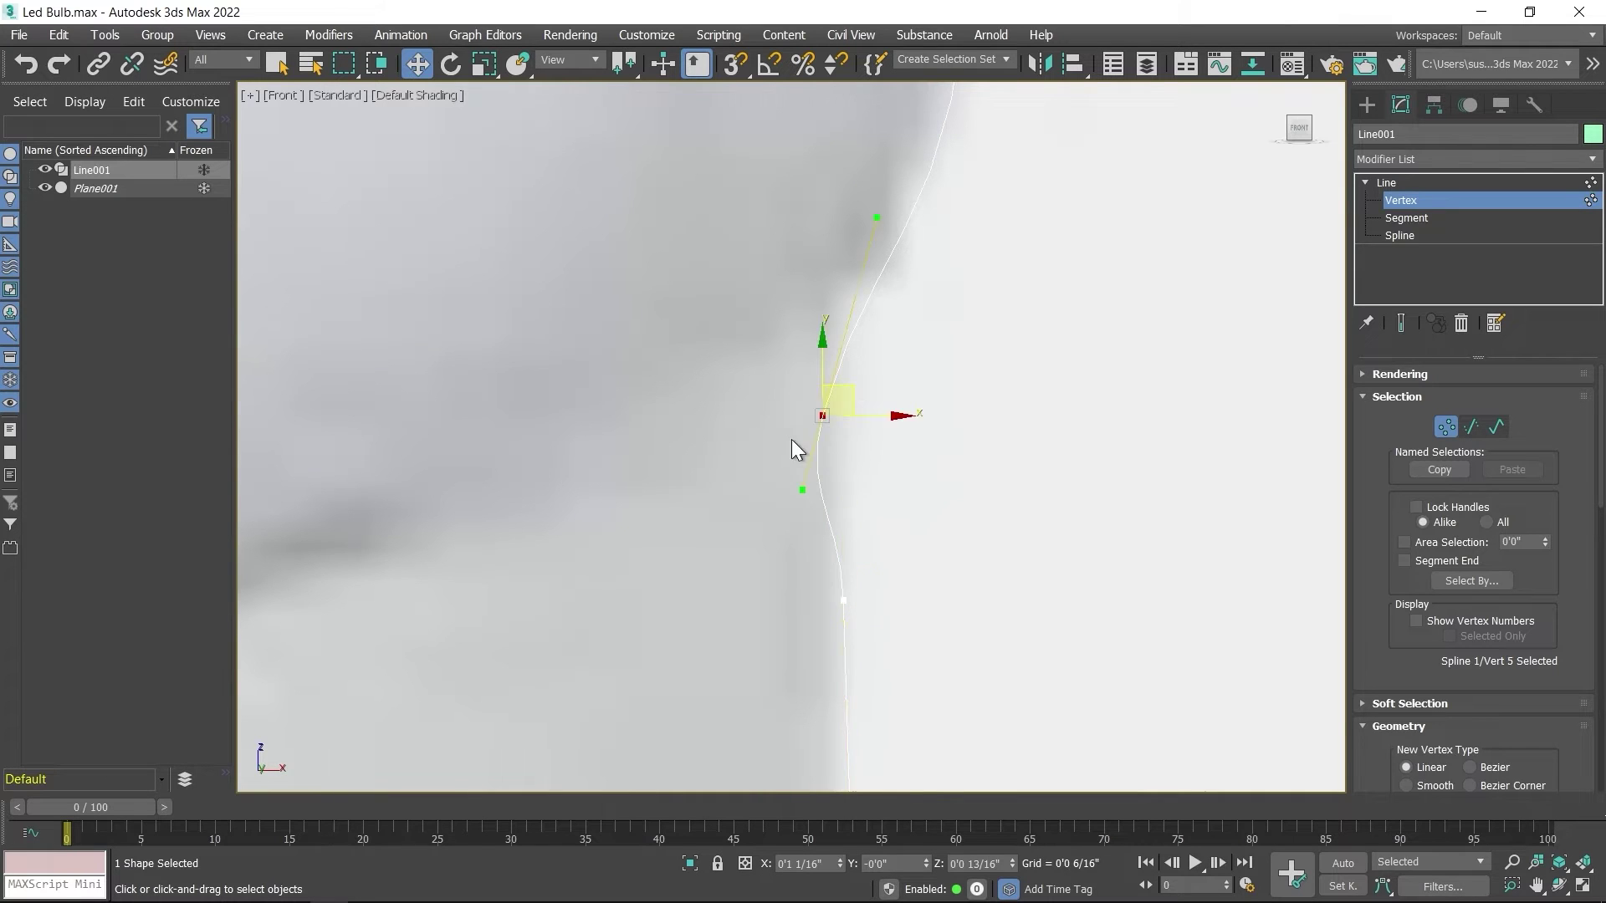
{"action": "left_click_drag", "start_coordinate": [803, 488], "coordinate": [826, 483]}
Compare the curve with the reference image hidden and shown, then reframe along the curve.
{"action": "left_click", "coordinate": [44, 188]}
{"action": "scroll", "coordinate": [885, 464], "scroll_direction": "down", "scroll_amount": 4}
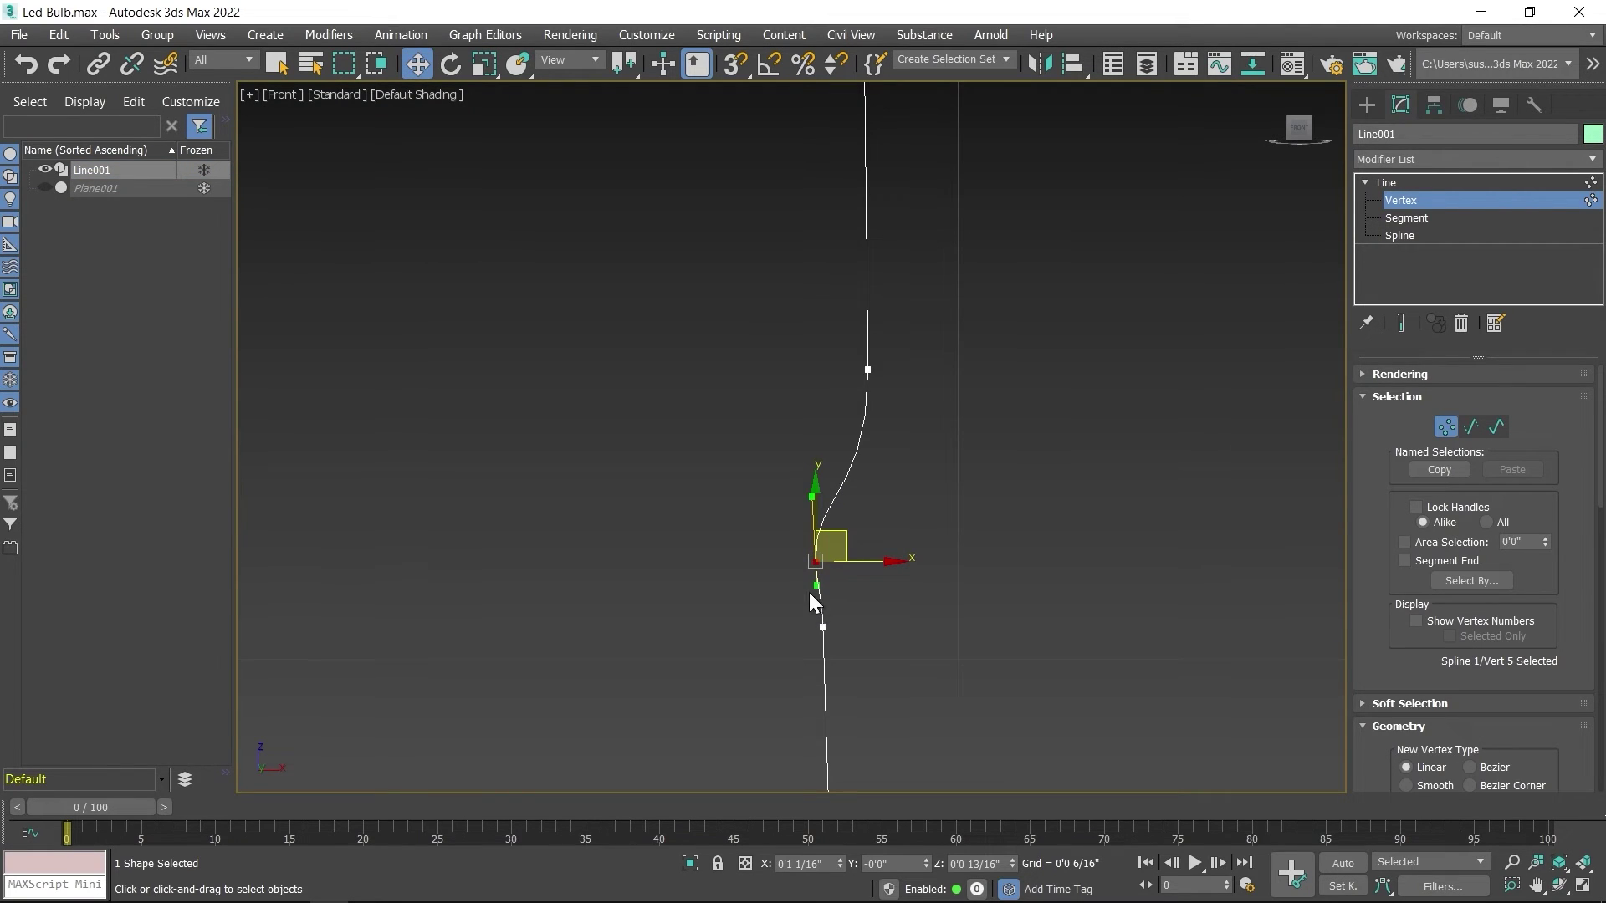
{"action": "left_click", "coordinate": [44, 188]}
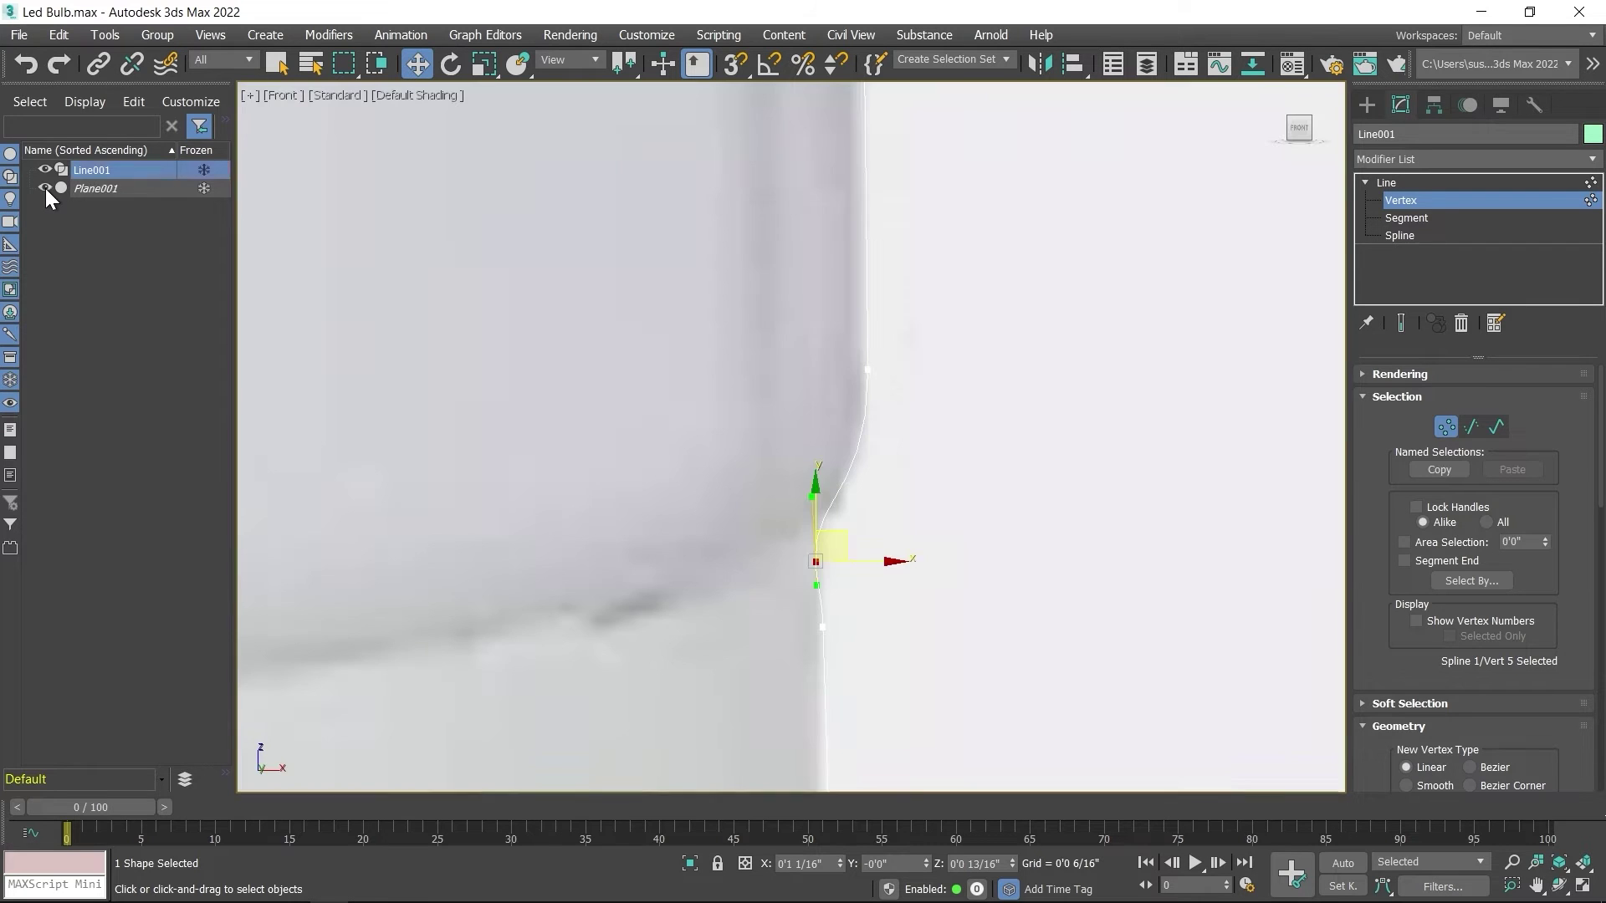
{"action": "scroll", "coordinate": [882, 624], "scroll_direction": "down", "scroll_amount": 1}
{"action": "middle_click_drag", "start_coordinate": [882, 624], "coordinate": [865, 368]}
{"action": "scroll", "coordinate": [897, 459], "scroll_direction": "down", "scroll_amount": 2}
Bend the curve at vertex 7 to follow the bulb outline.
{"action": "left_click", "coordinate": [820, 527]}
{"action": "scroll", "coordinate": [861, 549], "scroll_direction": "up", "scroll_amount": 2}
{"action": "middle_click_drag", "start_coordinate": [860, 548], "coordinate": [883, 452]}
{"action": "scroll", "coordinate": [858, 462], "scroll_direction": "up", "scroll_amount": 3}
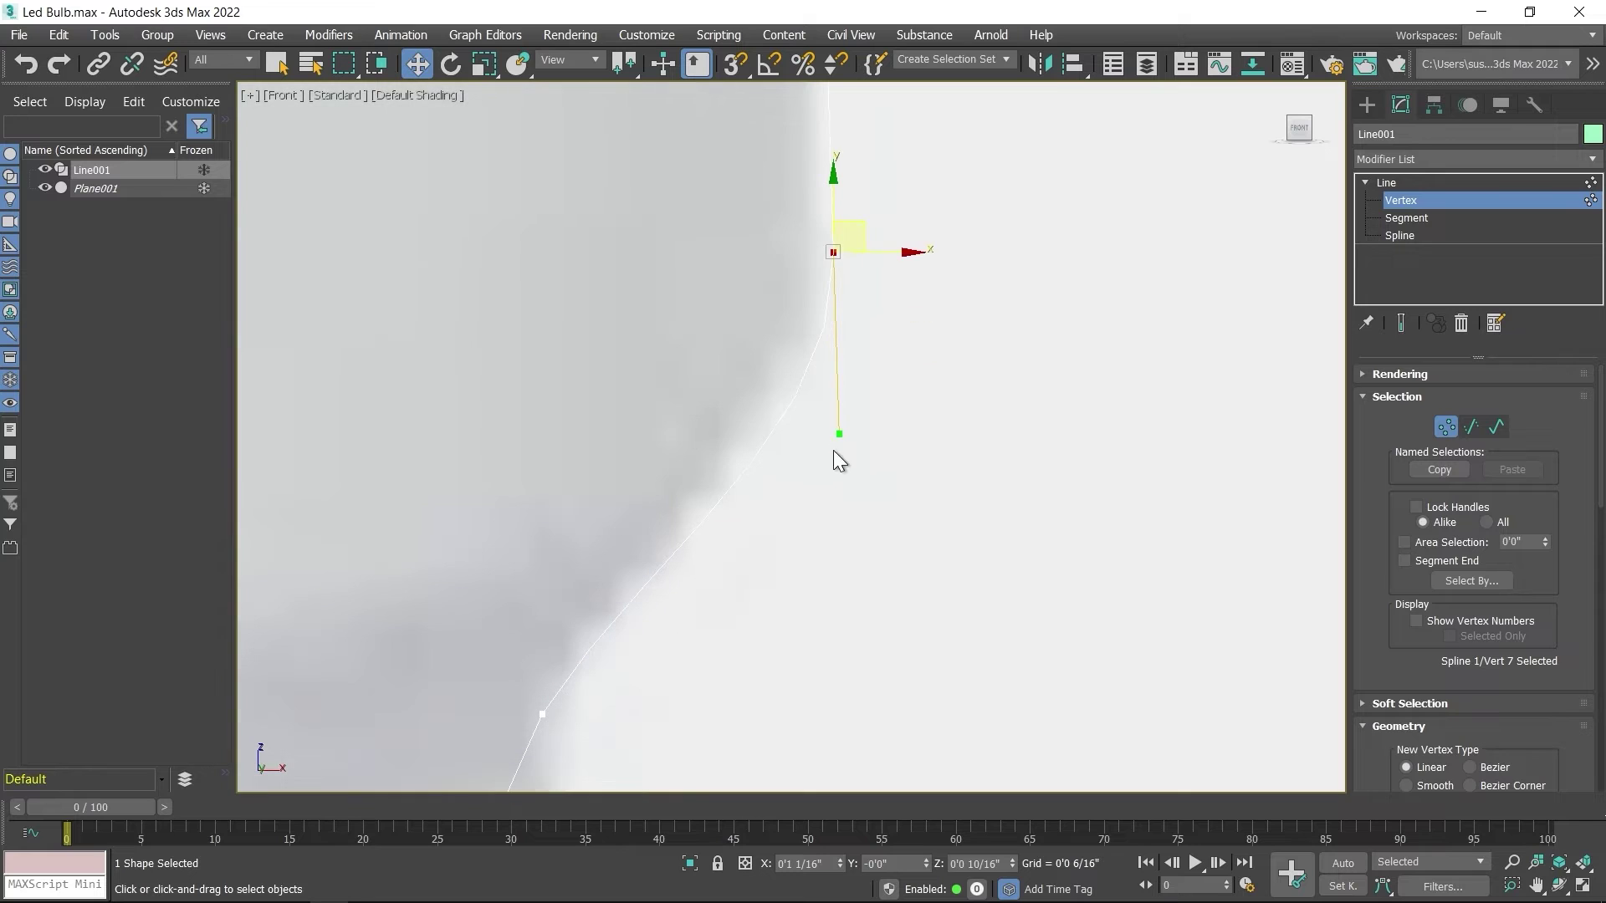
{"action": "left_click_drag", "start_coordinate": [839, 434], "coordinate": [828, 398]}
{"action": "scroll", "coordinate": [825, 549], "scroll_direction": "down", "scroll_amount": 3}
{"action": "middle_click_drag", "start_coordinate": [825, 549], "coordinate": [953, 384]}
Make vertex 8 a Bezier Corner and straighten the curve below it.
{"action": "left_click_drag", "start_coordinate": [766, 373], "coordinate": [836, 435]}
{"action": "middle_click_drag", "start_coordinate": [779, 623], "coordinate": [815, 418]}
{"action": "middle_click_drag", "start_coordinate": [946, 359], "coordinate": [872, 401]}
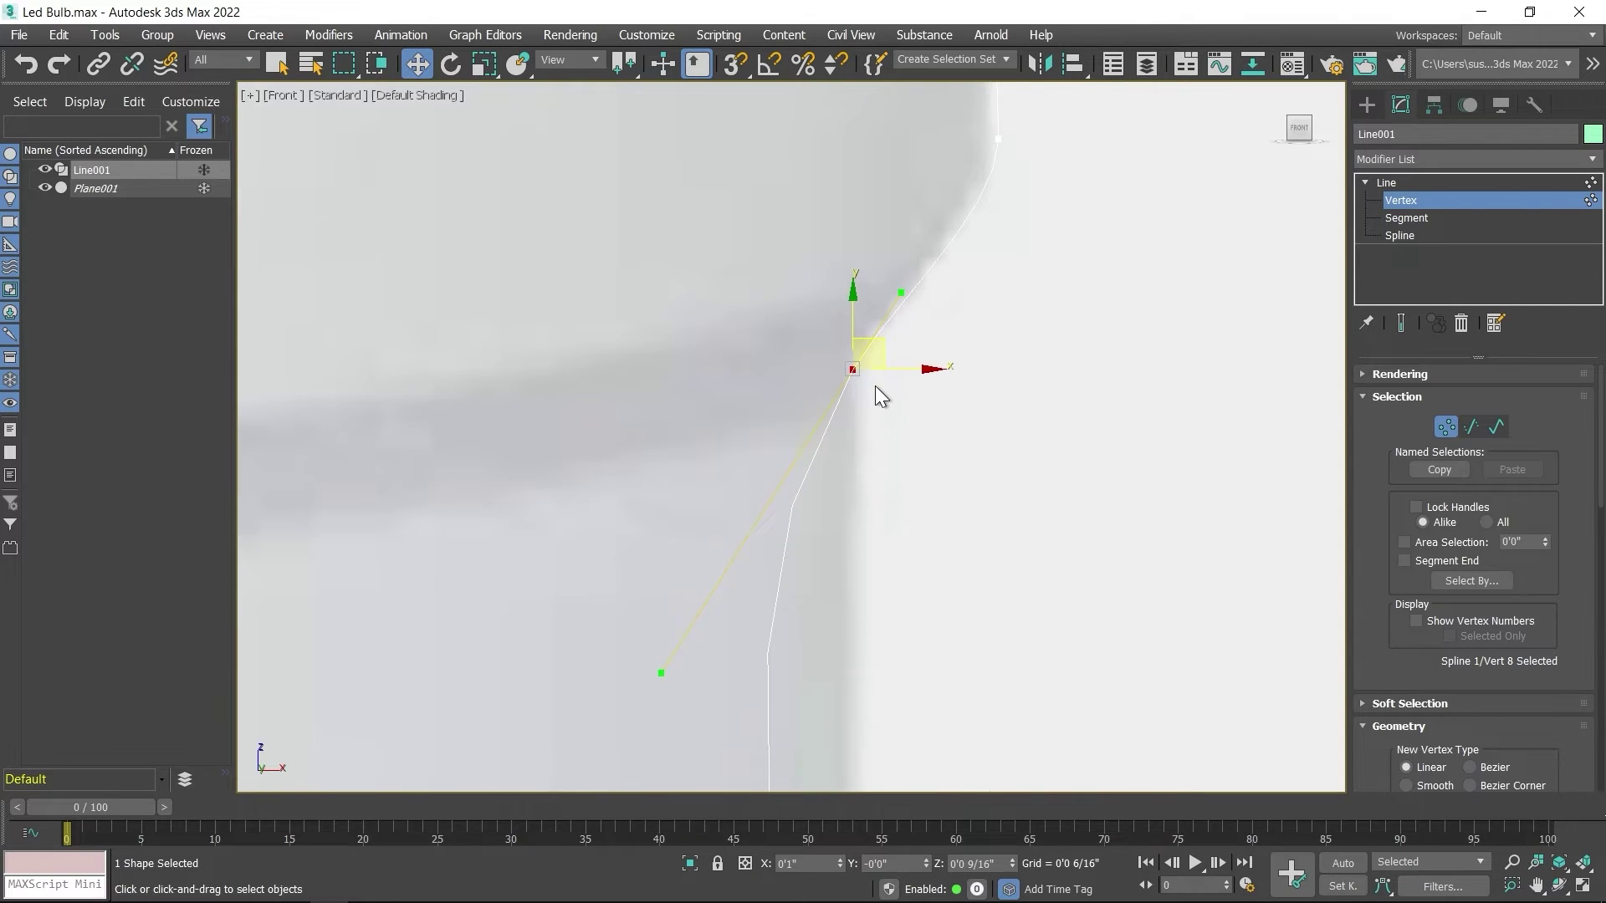
{"action": "right_click", "coordinate": [884, 375]}
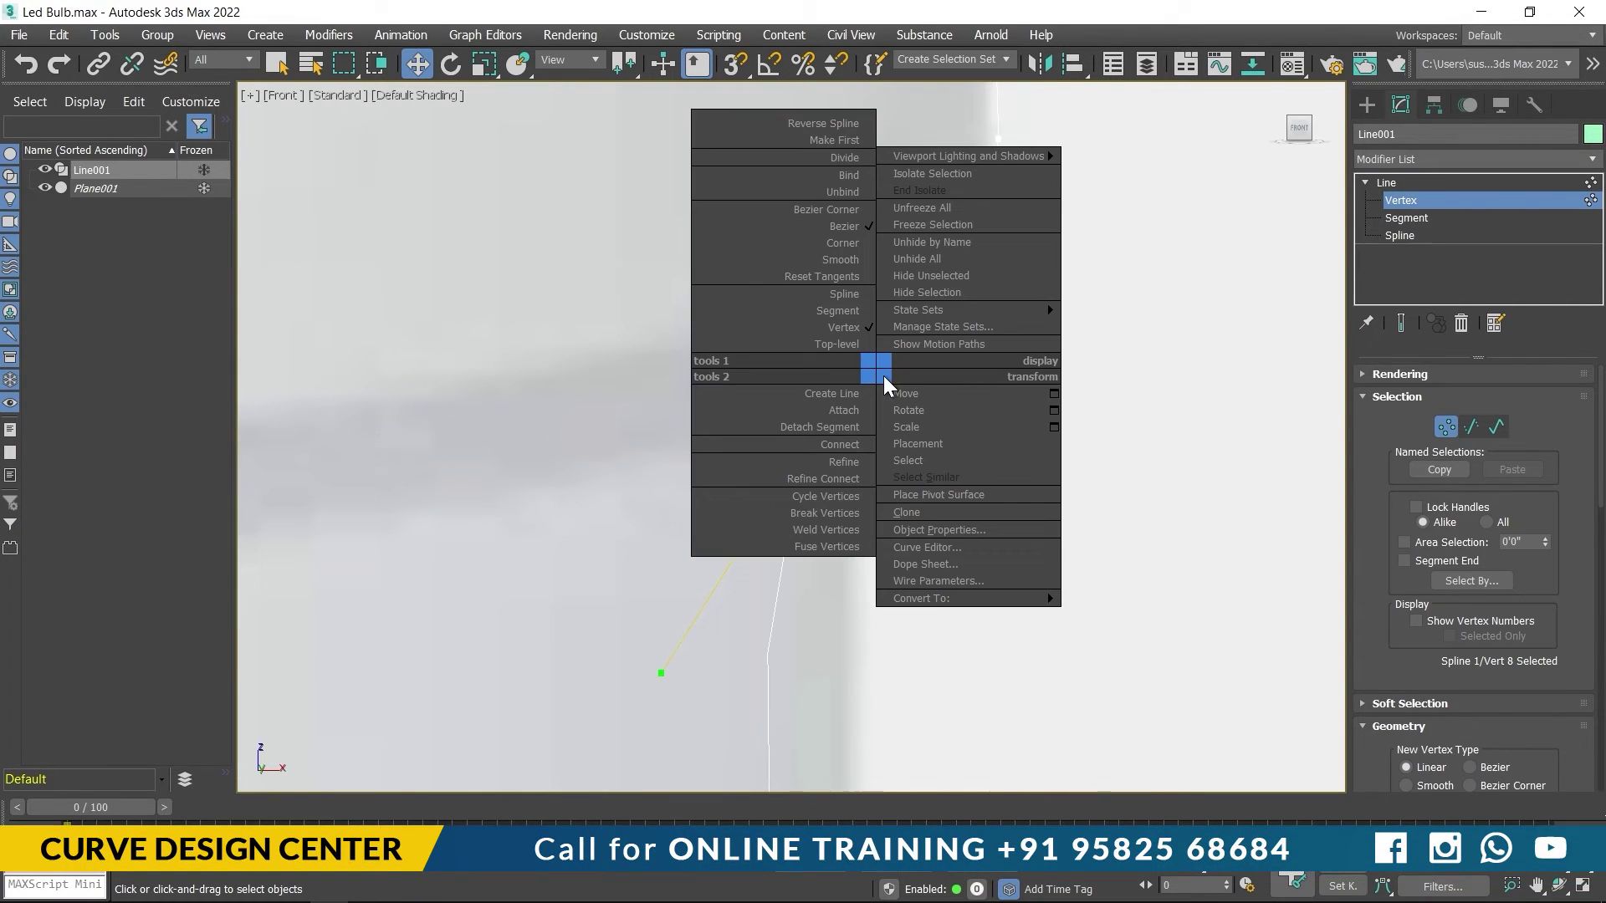
{"action": "left_click", "coordinate": [824, 210]}
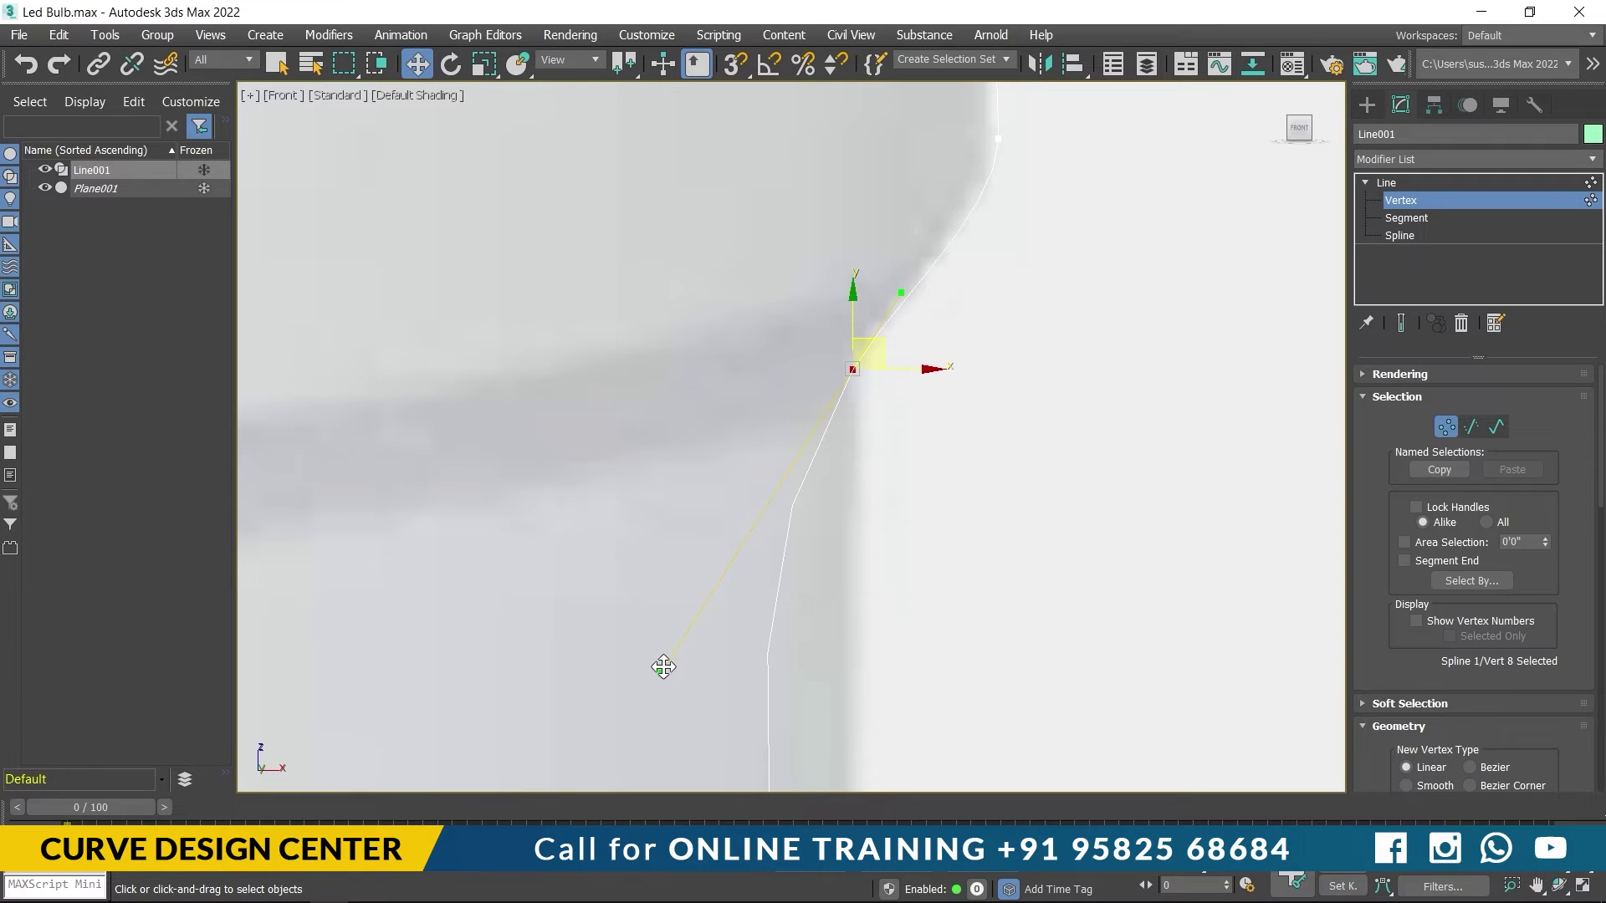
{"action": "left_click_drag", "start_coordinate": [724, 685], "coordinate": [669, 673]}
{"action": "left_click_drag", "start_coordinate": [760, 422], "coordinate": [760, 421]}
{"action": "left_click_drag", "start_coordinate": [662, 670], "coordinate": [839, 695]}
Pull vertex 9's tangent straight down along the collar edge, then select vertex 10.
{"action": "middle_click_drag", "start_coordinate": [846, 698], "coordinate": [975, 359]}
{"action": "scroll", "coordinate": [865, 433], "scroll_direction": "down", "scroll_amount": 5}
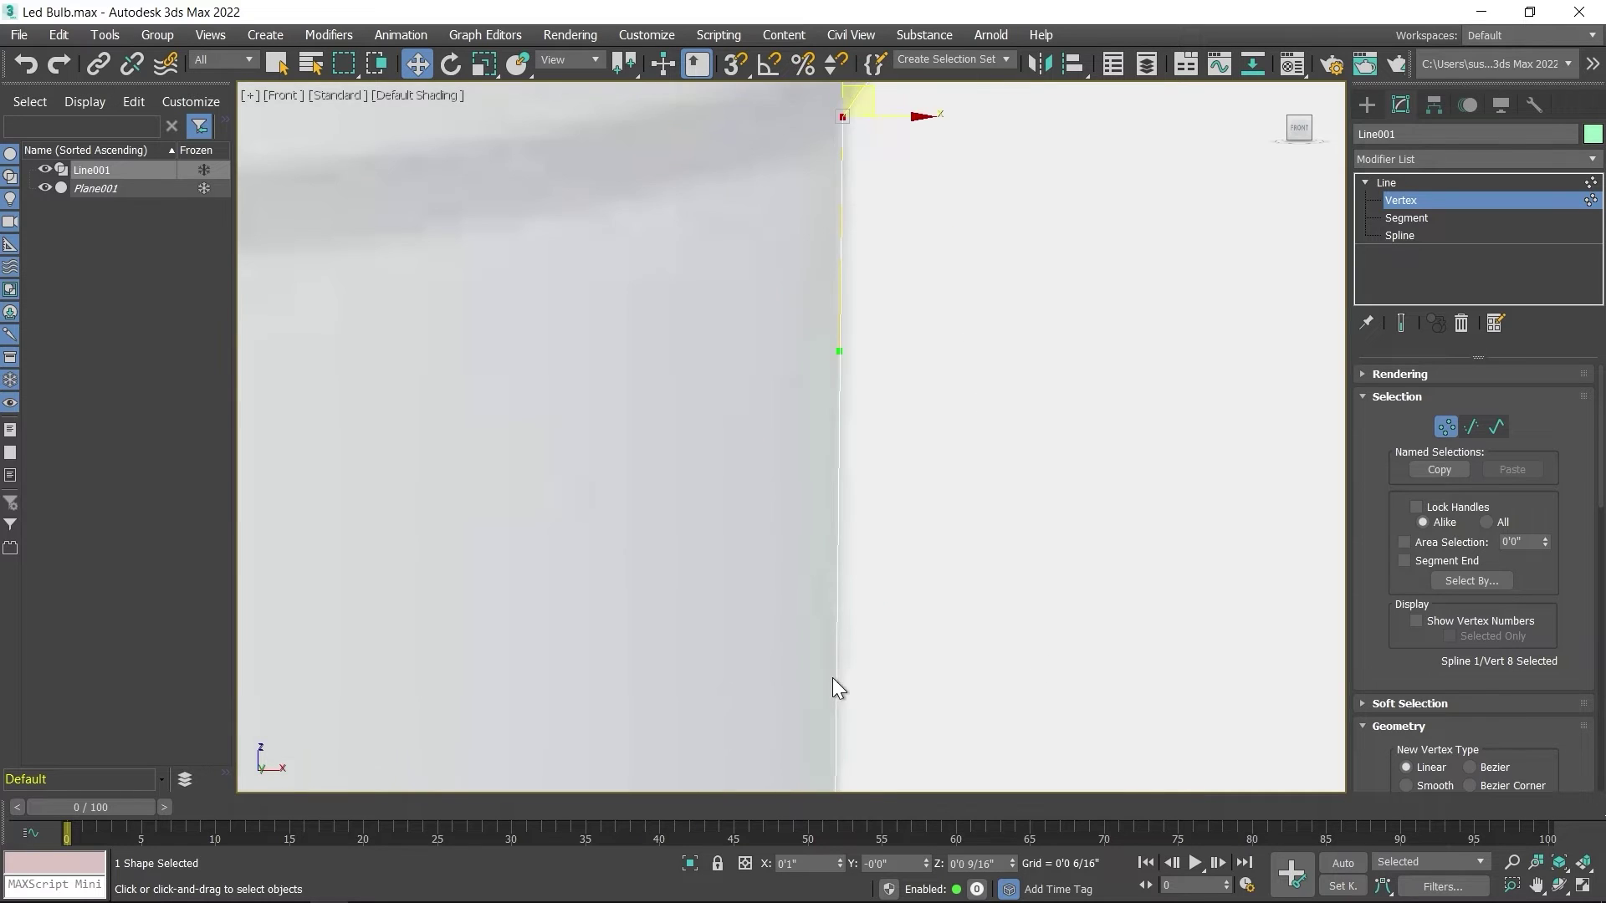
{"action": "middle_click_drag", "start_coordinate": [932, 506], "coordinate": [975, 397]}
{"action": "left_click", "coordinate": [916, 376]}
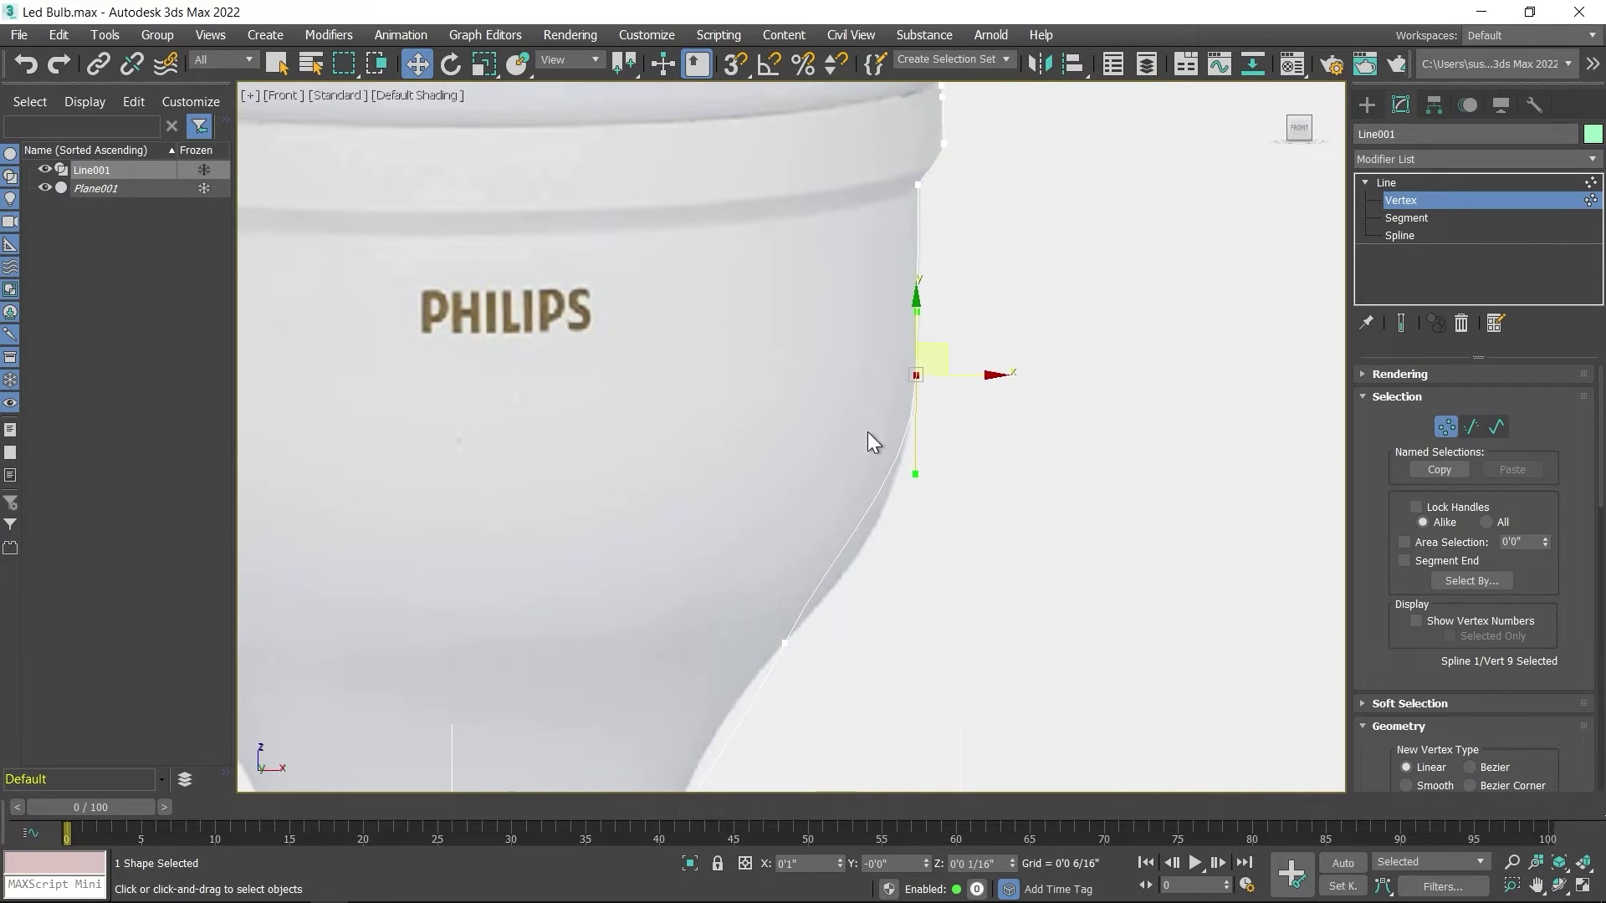
{"action": "scroll", "coordinate": [908, 495], "scroll_direction": "up", "scroll_amount": 2}
{"action": "left_click_drag", "start_coordinate": [920, 461], "coordinate": [920, 558]}
{"action": "middle_click_drag", "start_coordinate": [905, 665], "coordinate": [1004, 286]}
{"action": "left_click", "coordinate": [832, 327]}
Rotate vertex 10's tangent and move and angle vertex 11 onto the outline.
{"action": "left_click_drag", "start_coordinate": [894, 202], "coordinate": [903, 212]}
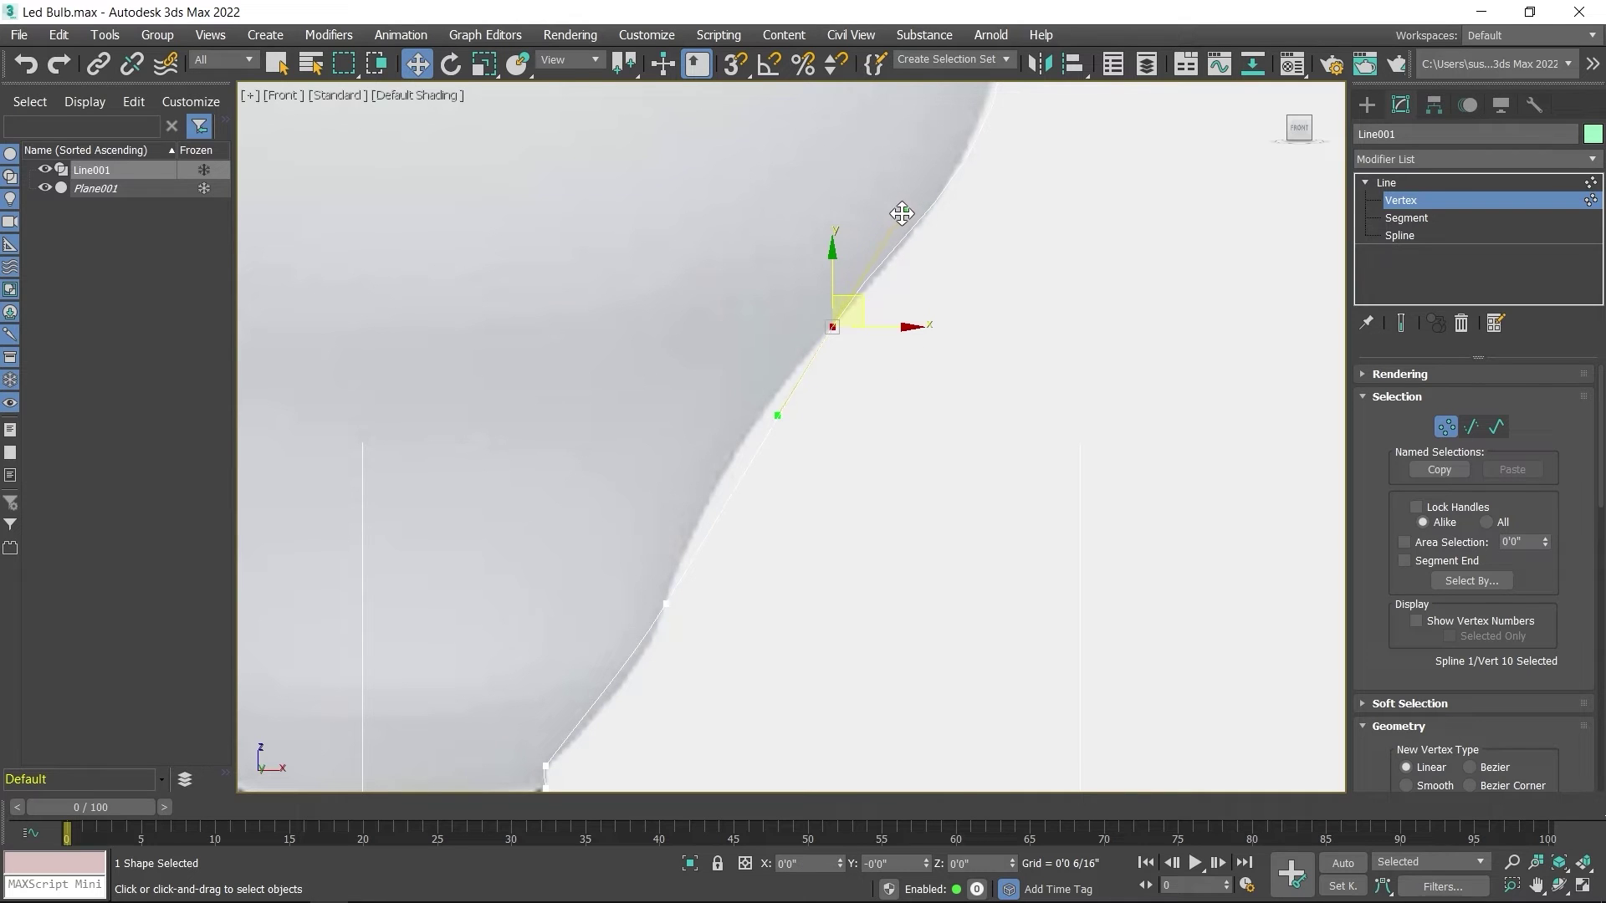
{"action": "scroll", "coordinate": [903, 211], "scroll_direction": "down", "scroll_amount": 2}
{"action": "middle_click_drag", "start_coordinate": [904, 212], "coordinate": [921, 363]}
{"action": "left_click", "coordinate": [864, 378]}
{"action": "scroll", "coordinate": [864, 418], "scroll_direction": "up", "scroll_amount": 4}
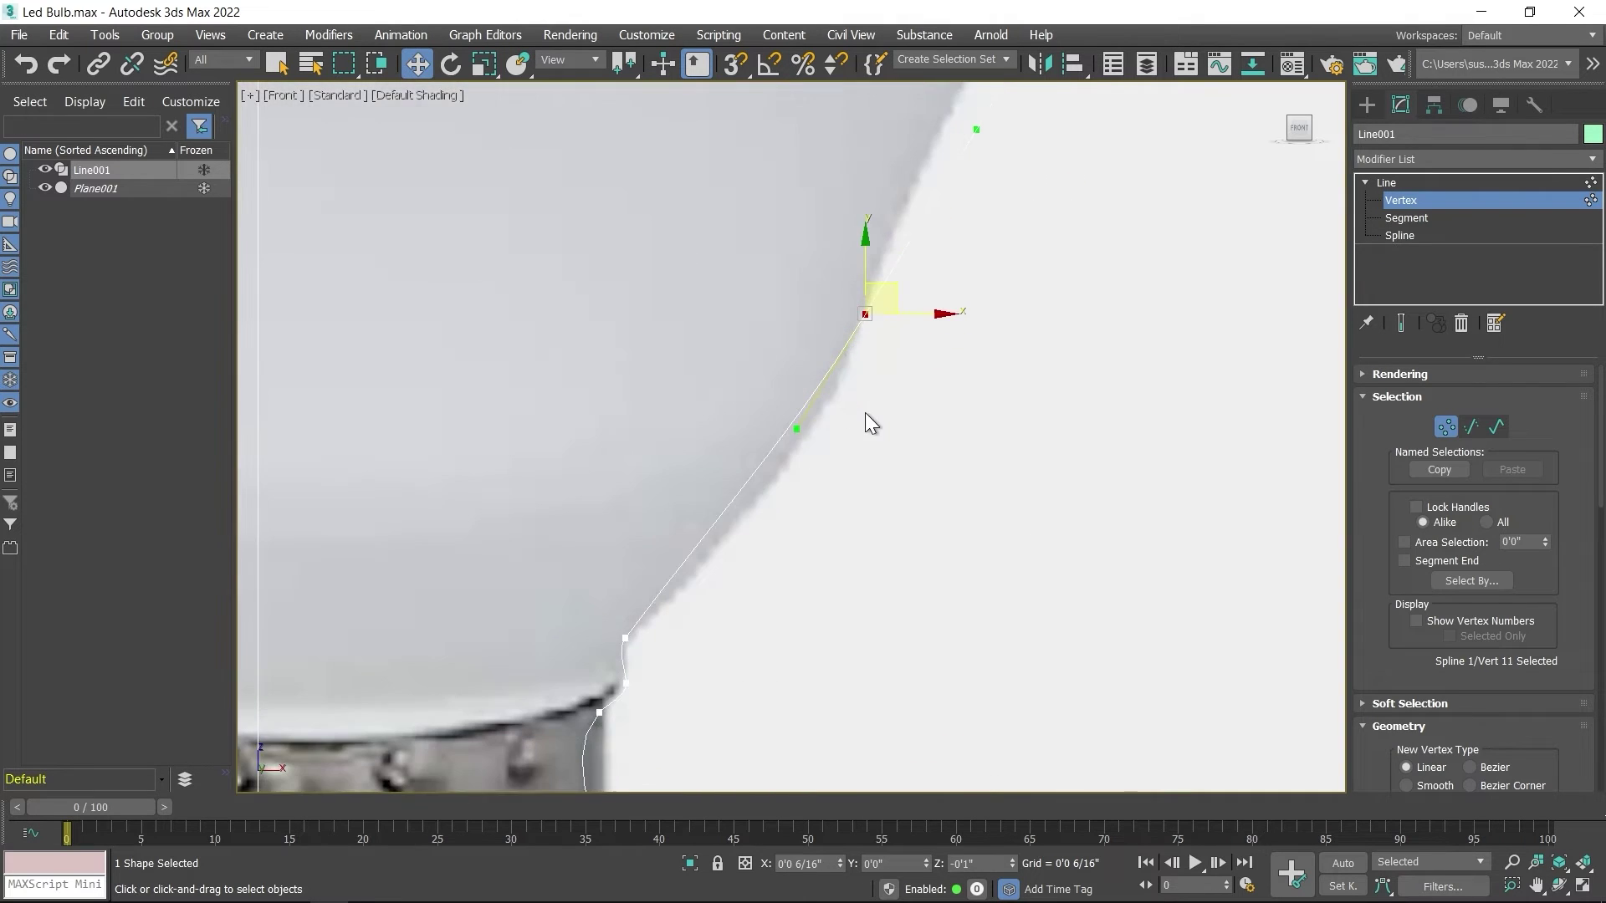
{"action": "left_click_drag", "start_coordinate": [797, 426], "coordinate": [810, 450]}
{"action": "mouse_move", "coordinate": [891, 285]}
{"action": "left_mouse_down"}
{"action": "mouse_move", "coordinate": [920, 287]}
{"action": "mouse_move", "coordinate": [862, 288]}
{"action": "mouse_move", "coordinate": [885, 290]}
{"action": "mouse_move", "coordinate": [876, 303]}
{"action": "left_mouse_up"}
{"action": "left_click_drag", "start_coordinate": [806, 454], "coordinate": [811, 461]}
Select vertex 12 and check its fit with the reference image hidden and shown.
{"action": "middle_click_drag", "start_coordinate": [810, 474], "coordinate": [828, 405]}
{"action": "left_click", "coordinate": [708, 427]}
{"action": "scroll", "coordinate": [709, 428], "scroll_direction": "up", "scroll_amount": 3}
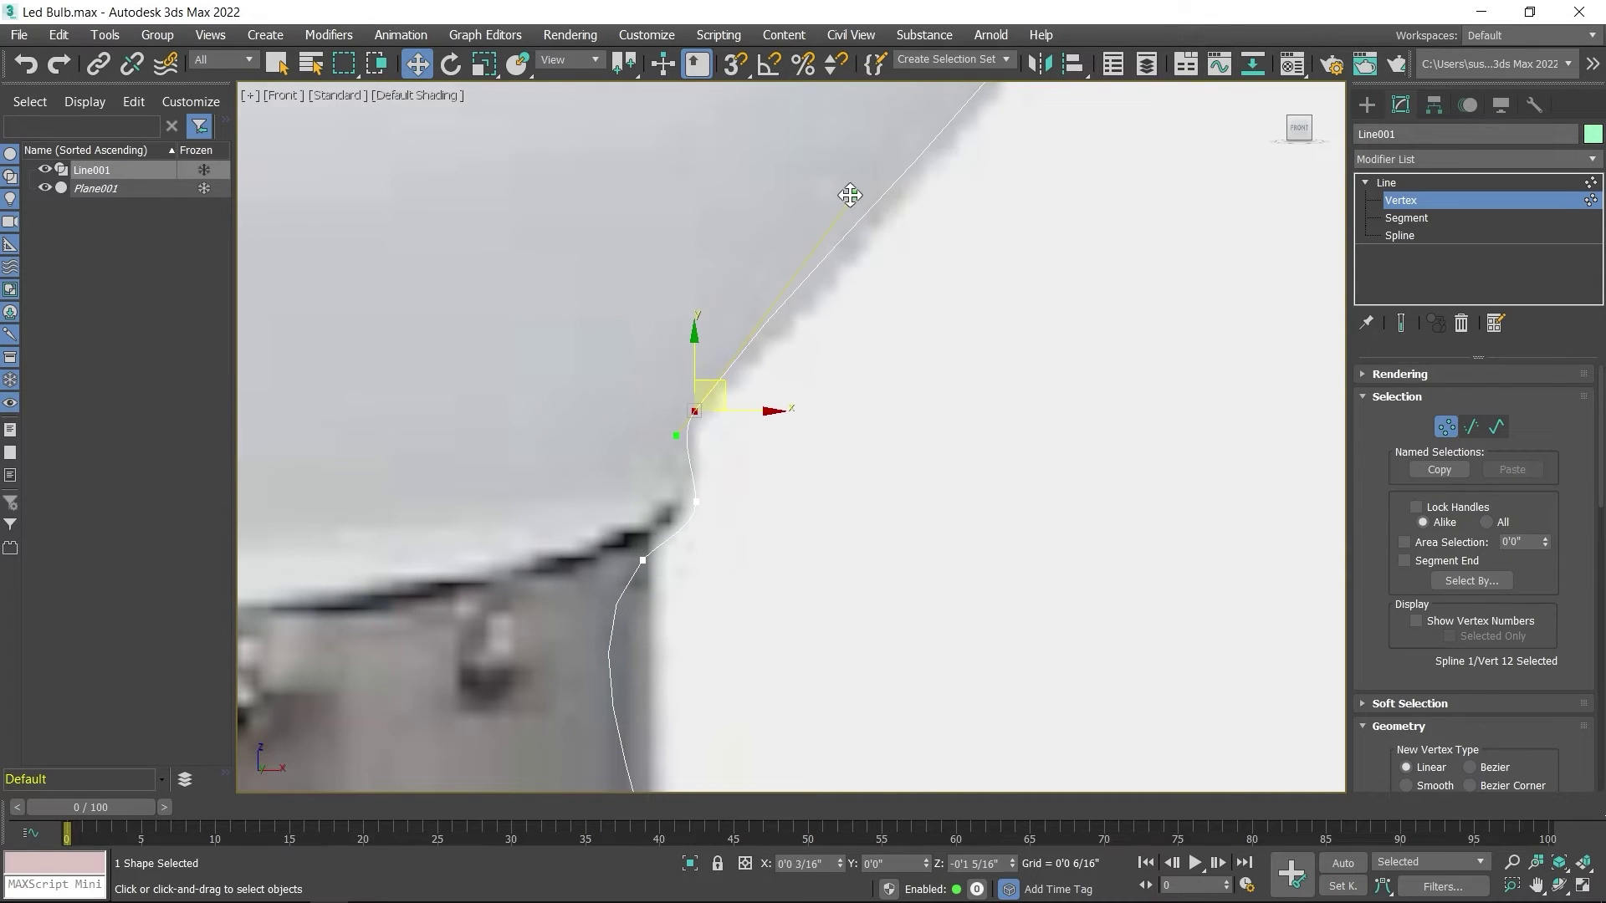
{"action": "middle_click_drag", "start_coordinate": [739, 556], "coordinate": [796, 371]}
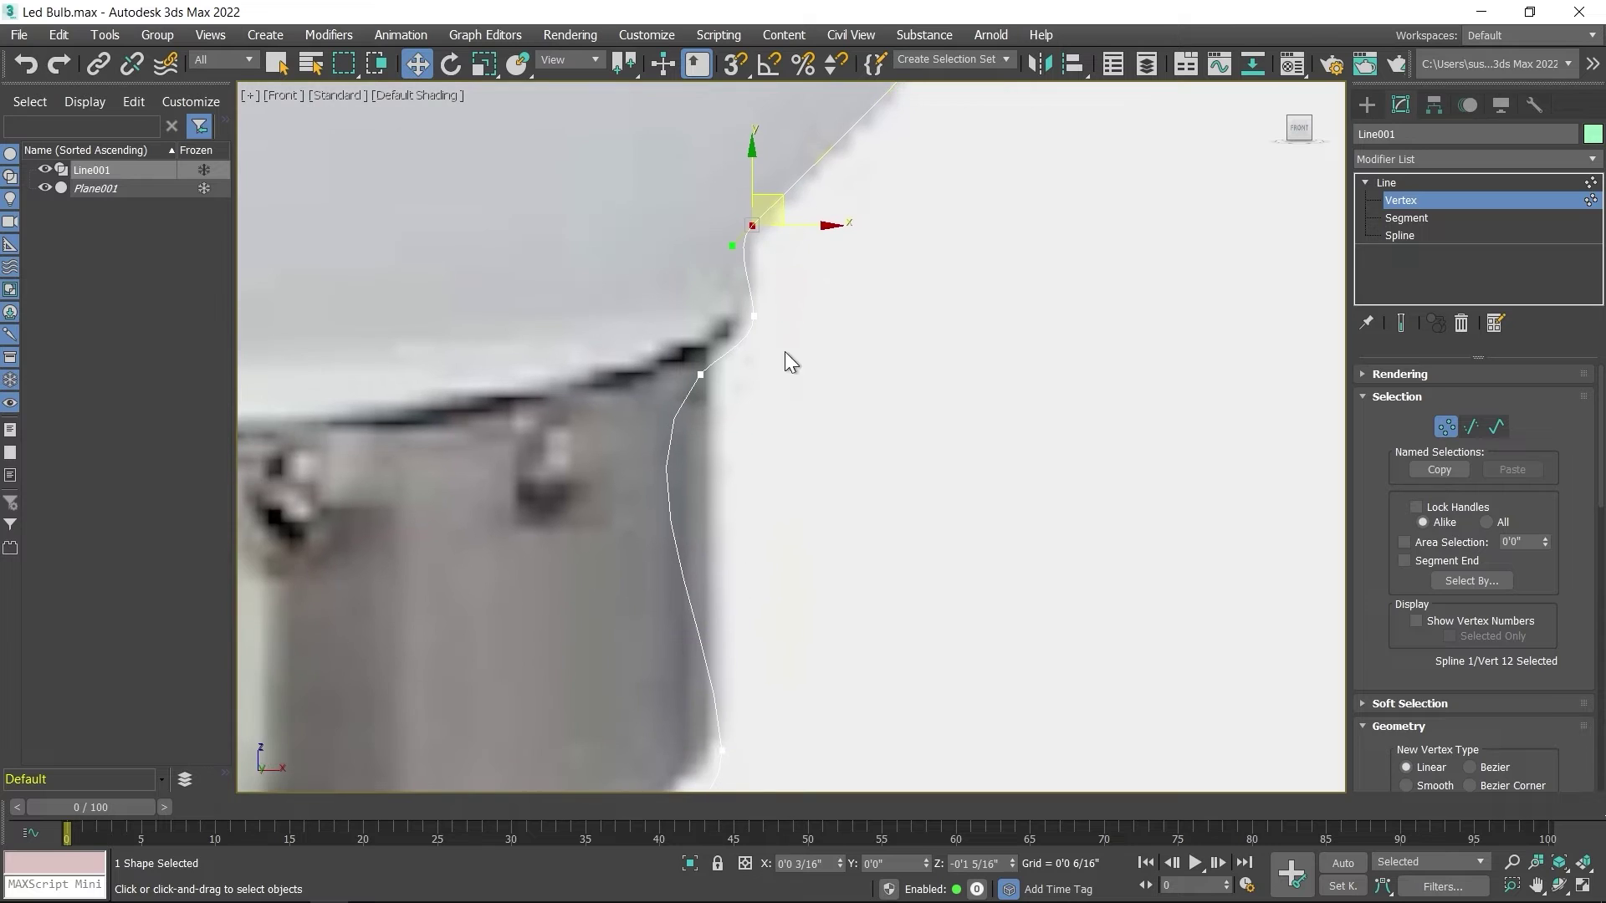
{"action": "scroll", "coordinate": [746, 208], "scroll_direction": "up", "scroll_amount": 2}
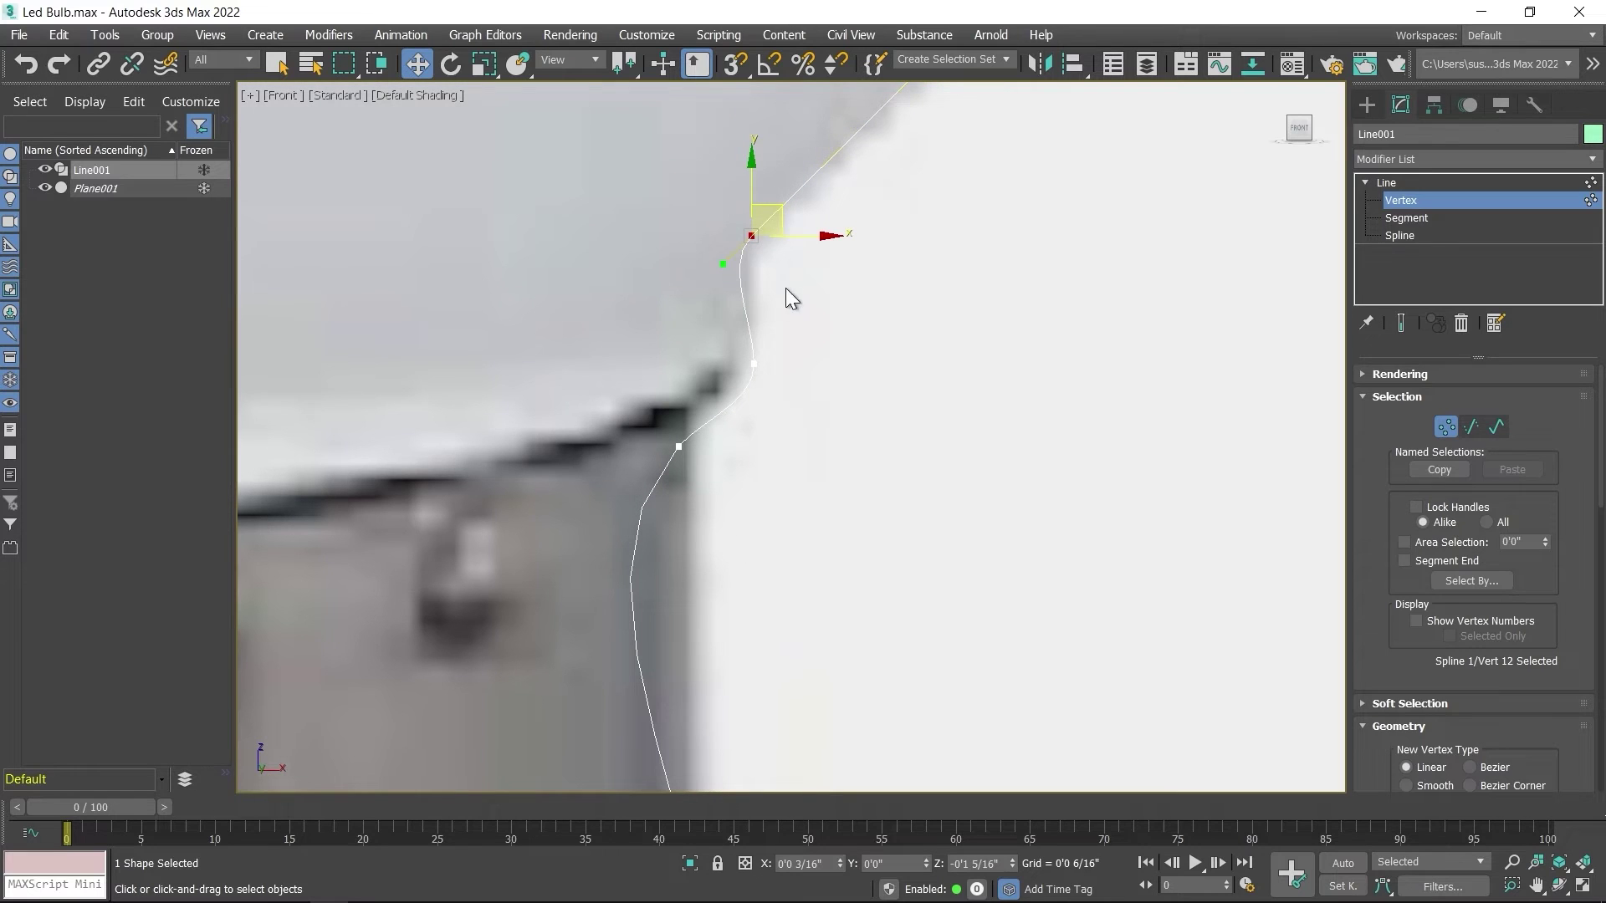
{"action": "left_click", "coordinate": [44, 187]}
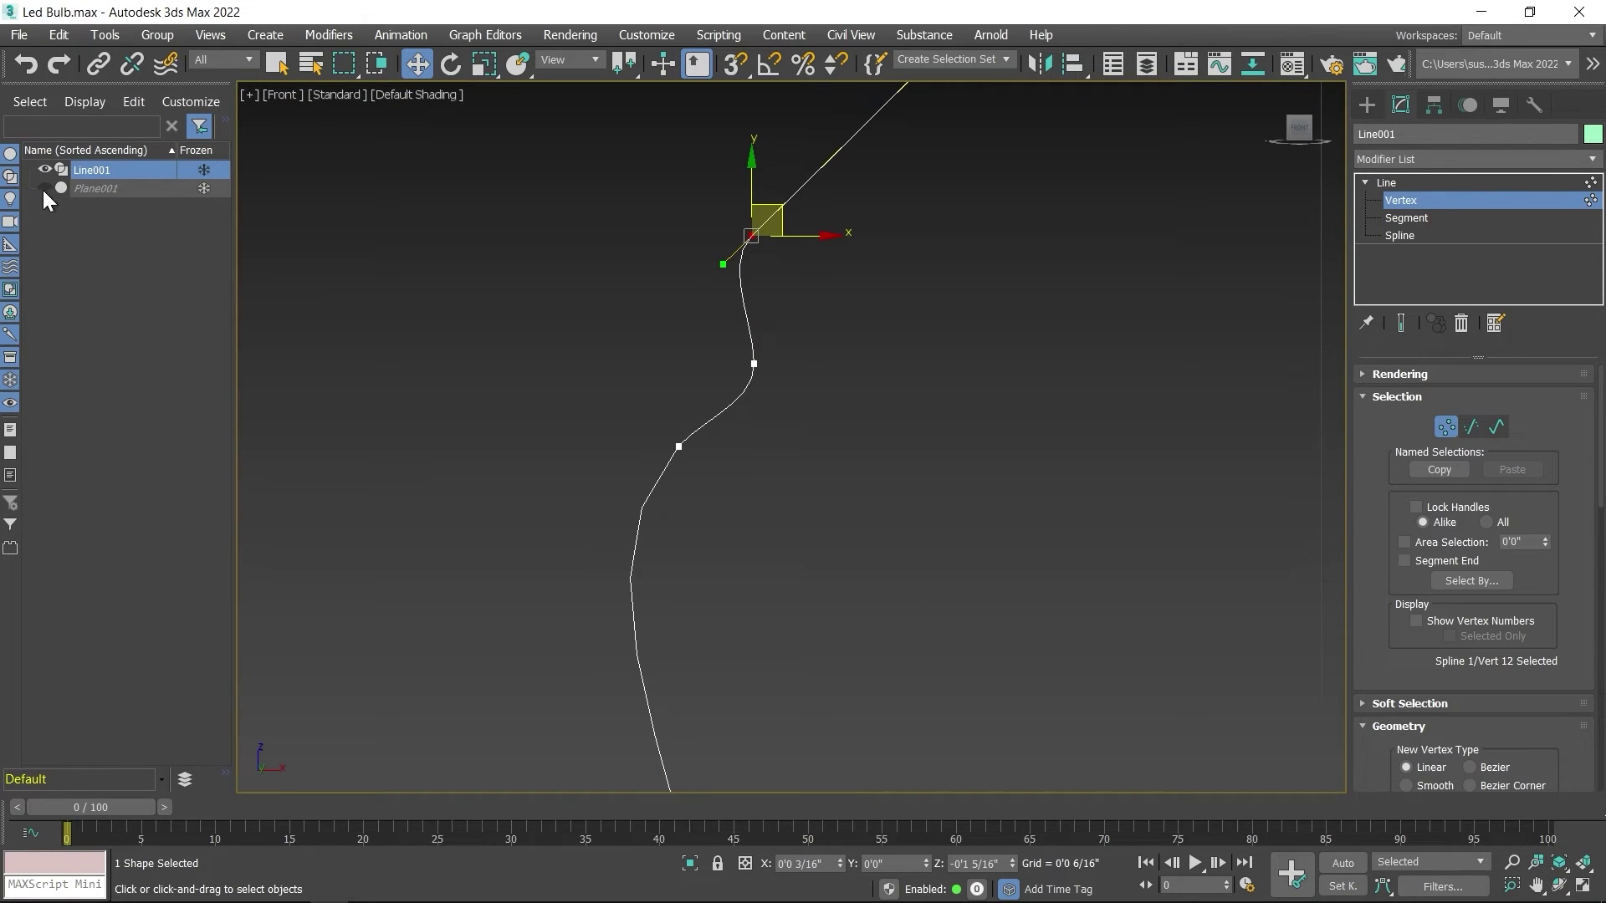
{"action": "left_click", "coordinate": [45, 188]}
Make vertex 14 a Bezier Corner with its lower tangent pointing straight down.
{"action": "middle_click_drag", "start_coordinate": [677, 451], "coordinate": [689, 338]}
{"action": "left_click", "coordinate": [712, 355]}
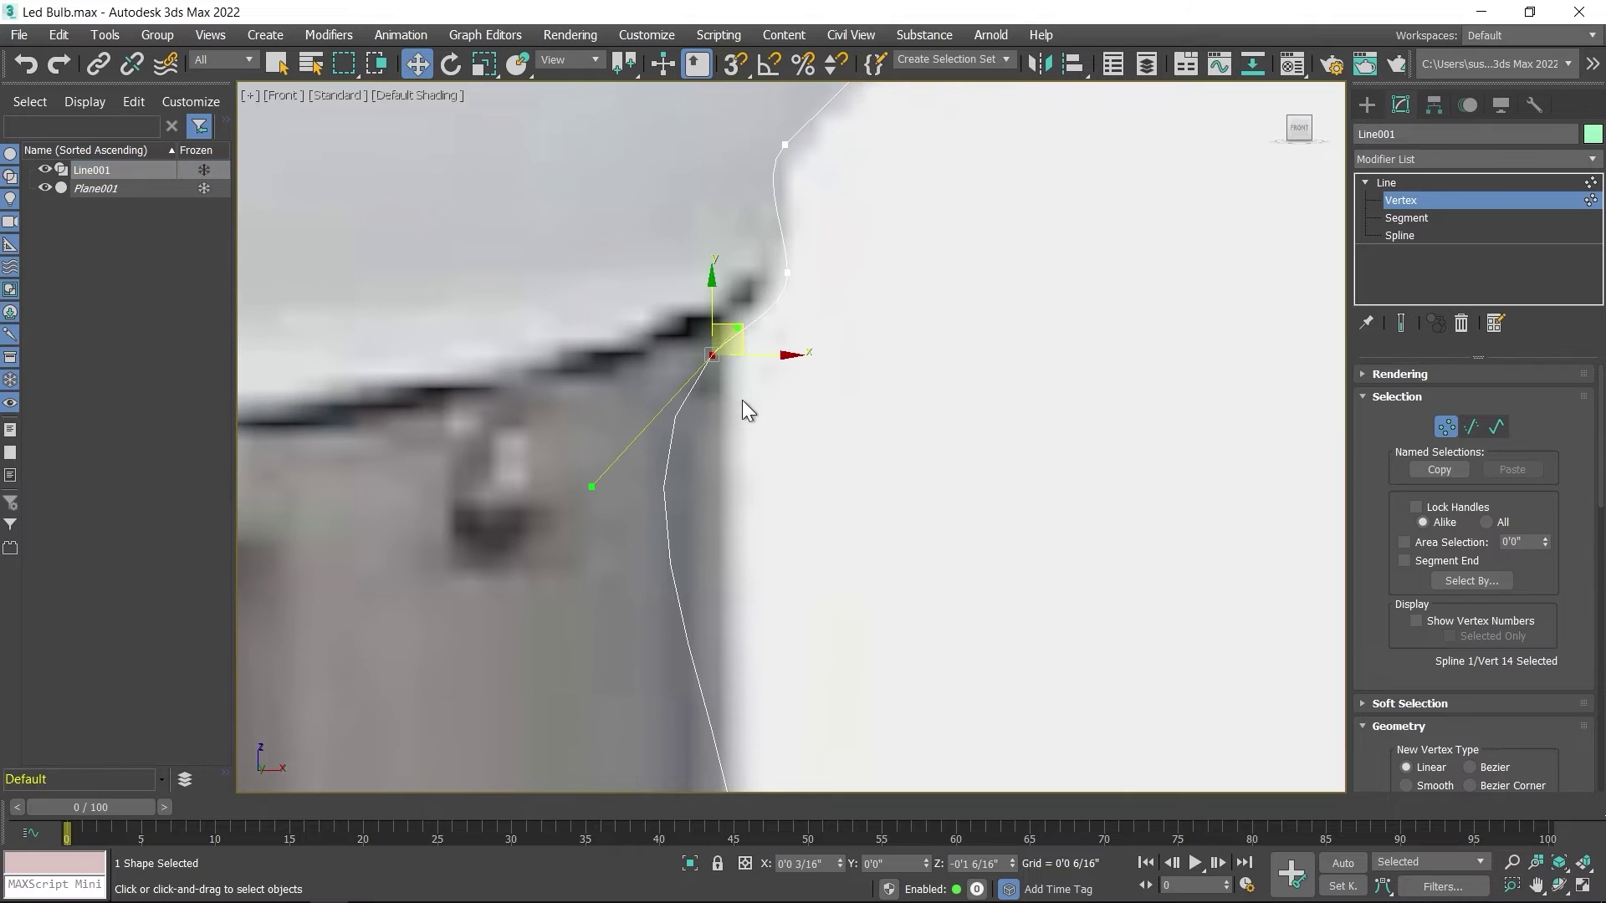
{"action": "right_click", "coordinate": [721, 365]}
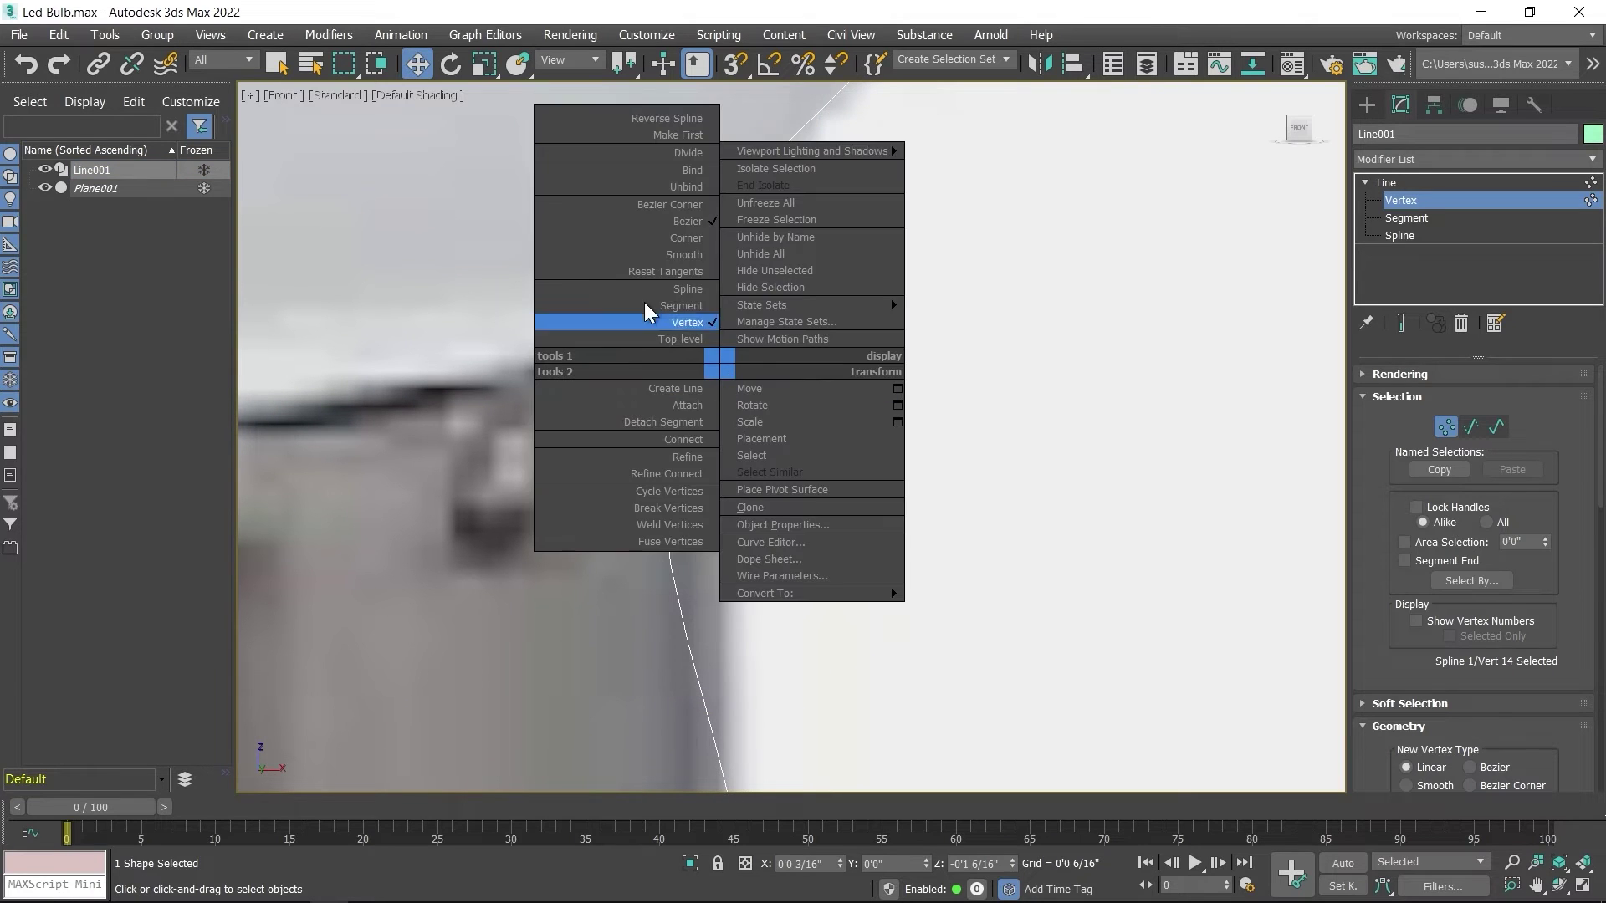
{"action": "left_click", "coordinate": [680, 204]}
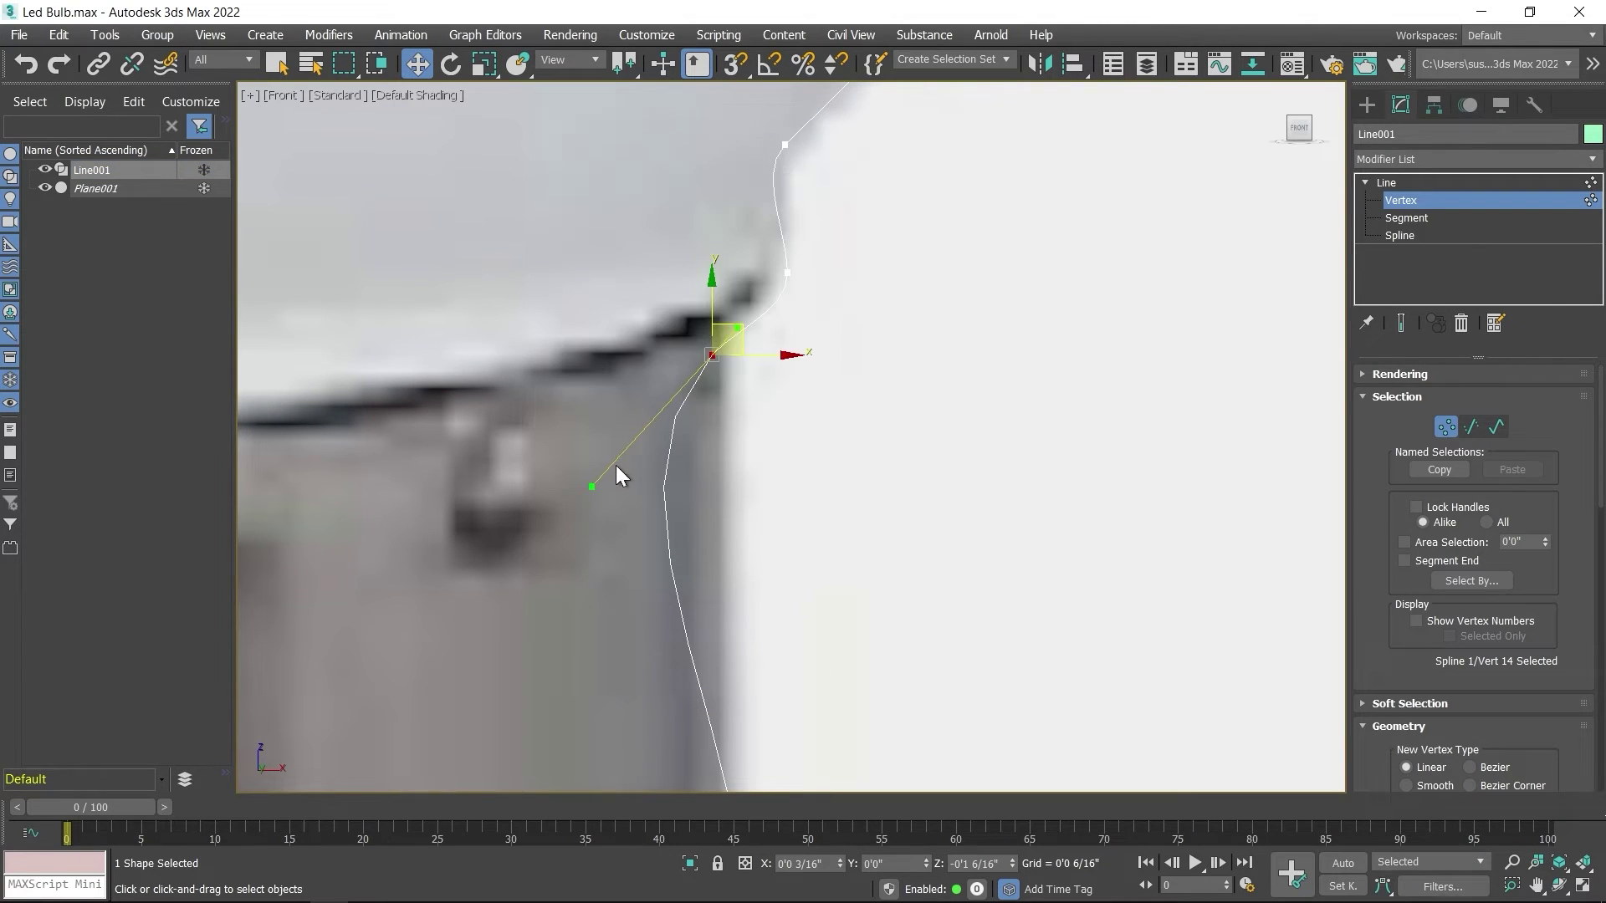
{"action": "left_click_drag", "start_coordinate": [592, 486], "coordinate": [713, 547]}
Shift vertex 15 left and up onto the bulb outline.
{"action": "scroll", "coordinate": [799, 609], "scroll_direction": "down", "scroll_amount": 2}
{"action": "middle_click_drag", "start_coordinate": [800, 610], "coordinate": [803, 413]}
{"action": "left_click_drag", "start_coordinate": [728, 574], "coordinate": [729, 577]}
{"action": "scroll", "coordinate": [776, 620], "scroll_direction": "up", "scroll_amount": 2}
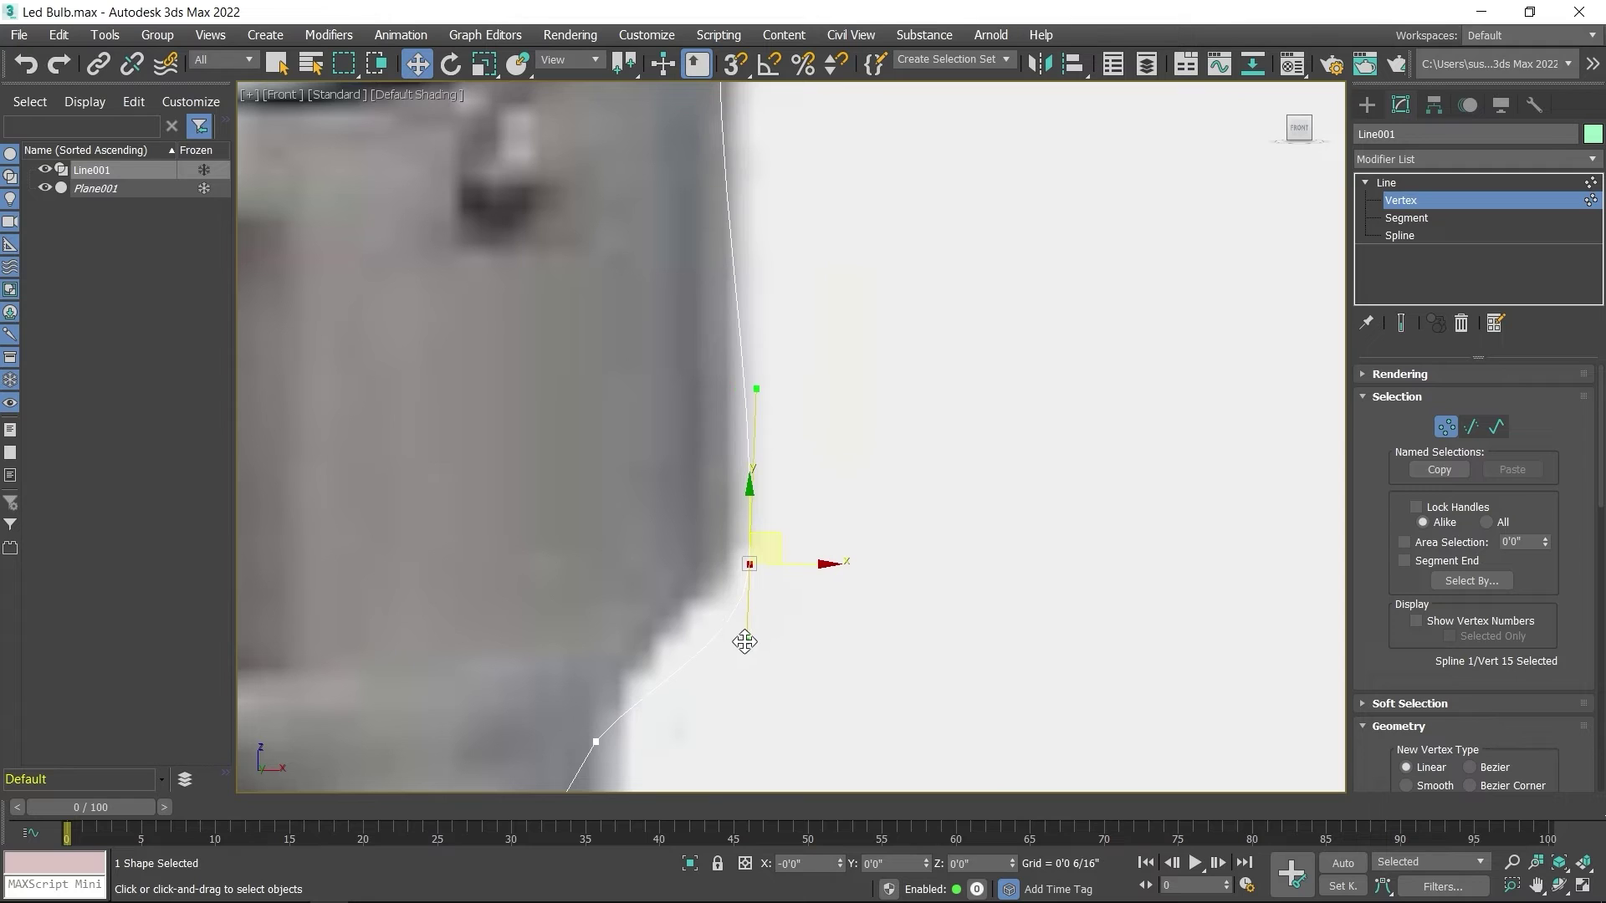
{"action": "left_click_drag", "start_coordinate": [821, 563], "coordinate": [774, 555]}
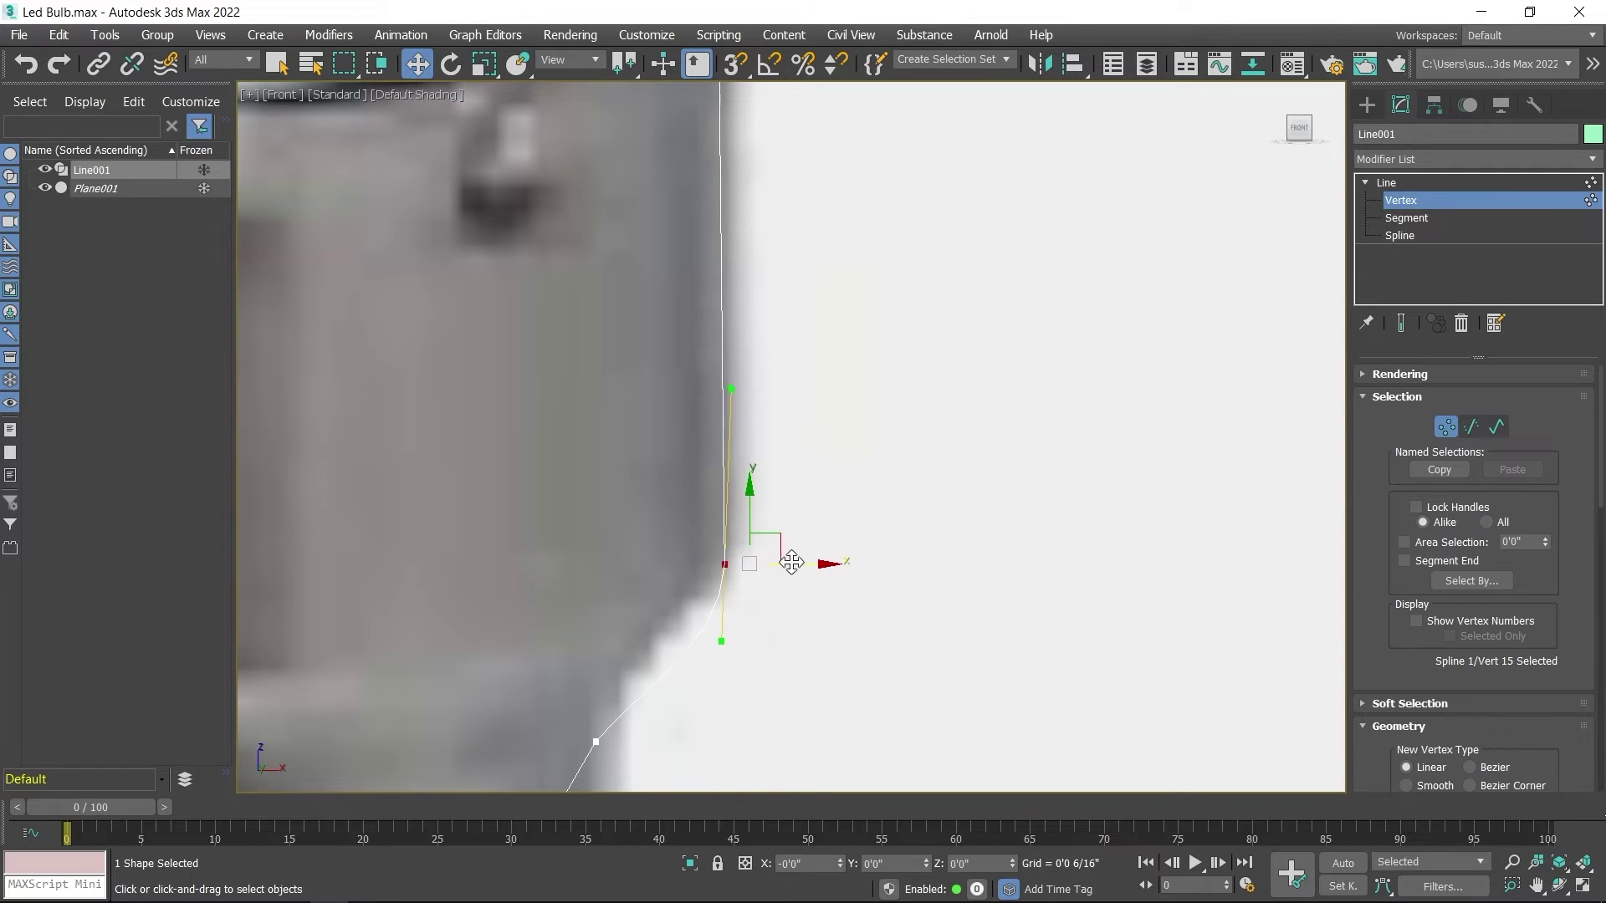
{"action": "left_click_drag", "start_coordinate": [730, 502], "coordinate": [730, 464]}
Make vertex 16 a Bezier Corner and pull its lower handle straight down the base.
{"action": "middle_click_drag", "start_coordinate": [756, 563], "coordinate": [848, 283]}
{"action": "left_click", "coordinate": [715, 491]}
{"action": "mouse_move", "coordinate": [734, 400]}
{"action": "left_mouse_down"}
{"action": "mouse_move", "coordinate": [707, 374]}
{"action": "mouse_move", "coordinate": [736, 369]}
{"action": "left_mouse_up"}
{"action": "middle_click_drag", "start_coordinate": [737, 565], "coordinate": [818, 380]}
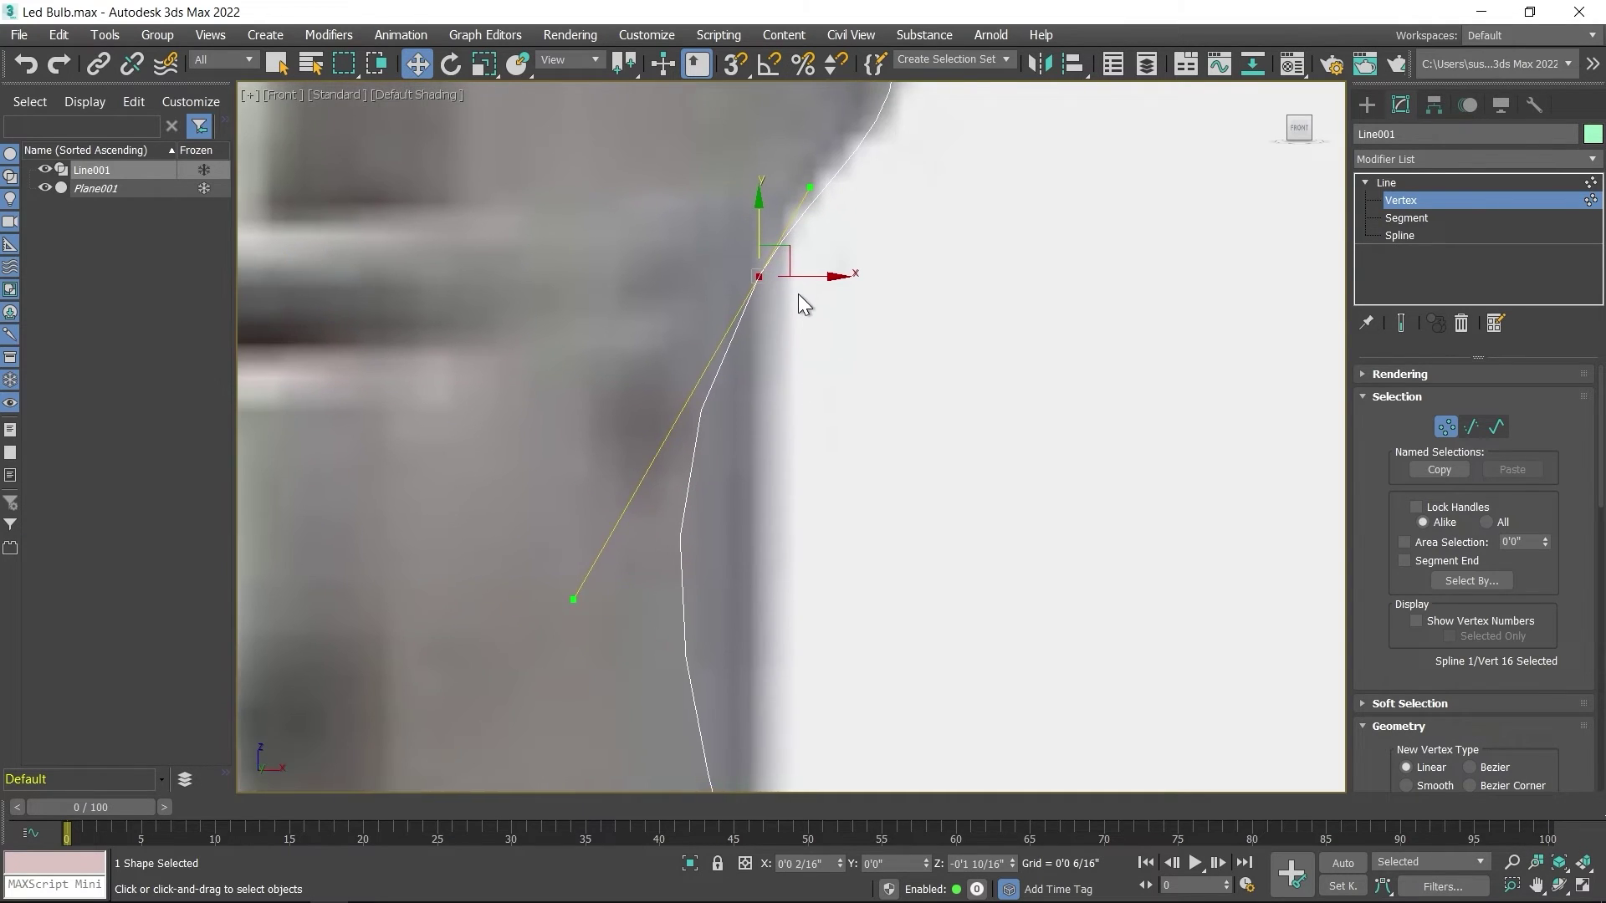
{"action": "right_click", "coordinate": [796, 292]}
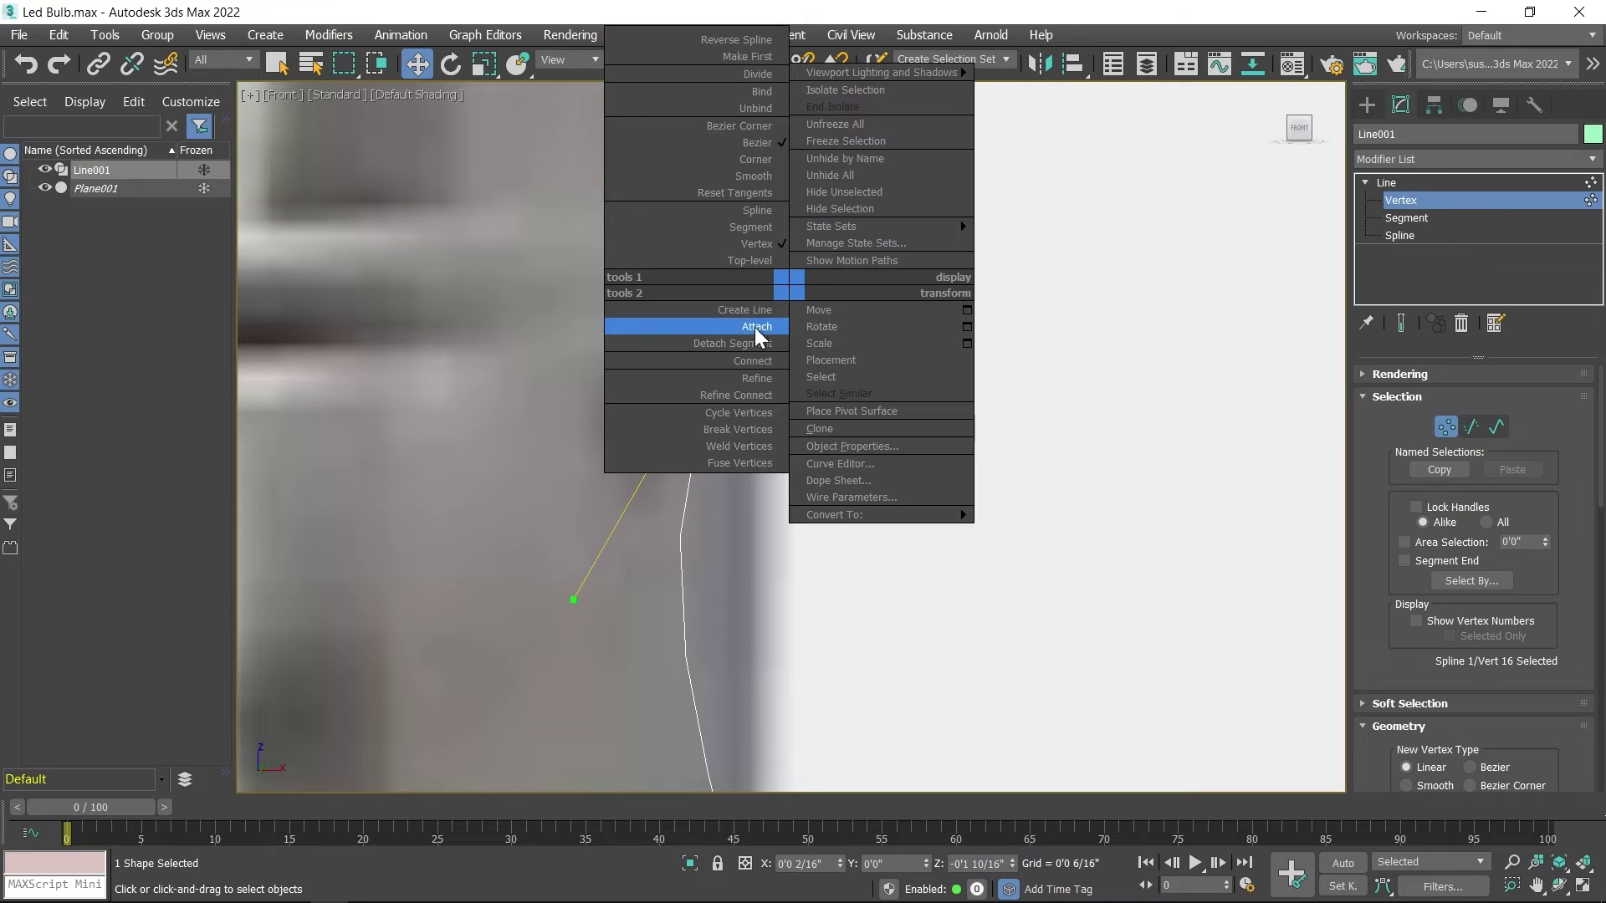
{"action": "left_click", "coordinate": [755, 127]}
{"action": "left_click_drag", "start_coordinate": [580, 599], "coordinate": [663, 566]}
{"action": "middle_click_drag", "start_coordinate": [747, 499], "coordinate": [737, 595]}
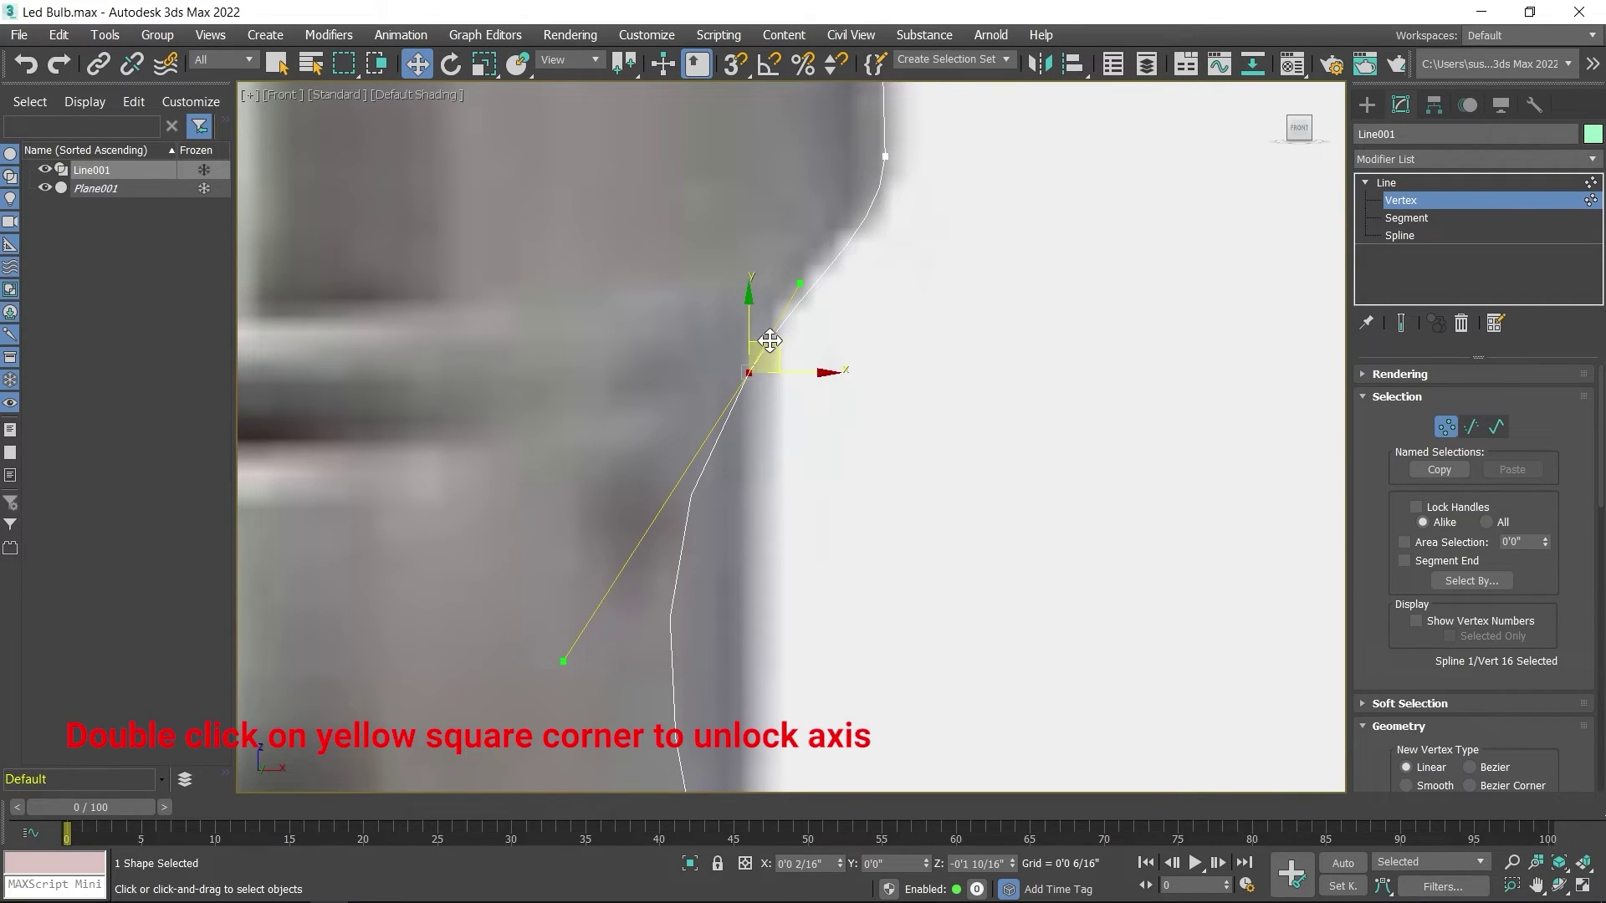
{"action": "left_click_drag", "start_coordinate": [570, 657], "coordinate": [711, 674]}
{"action": "middle_click_drag", "start_coordinate": [798, 675], "coordinate": [869, 435]}
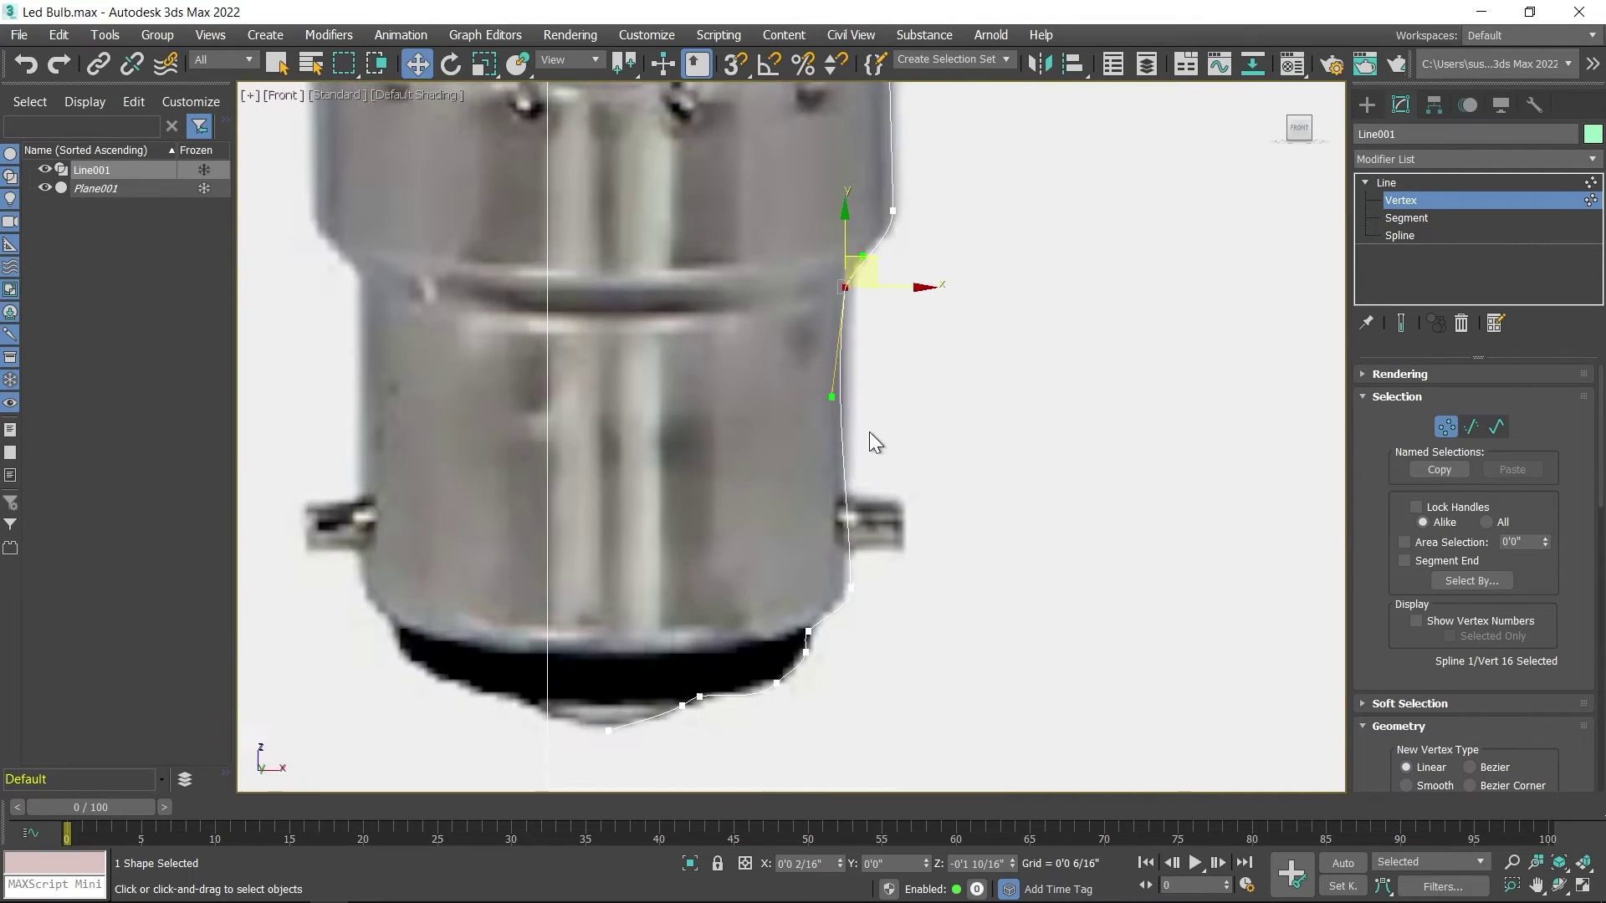
Select vertex 17 and the lower-curve vertices near the metal cap.
{"action": "left_click", "coordinate": [837, 649]}
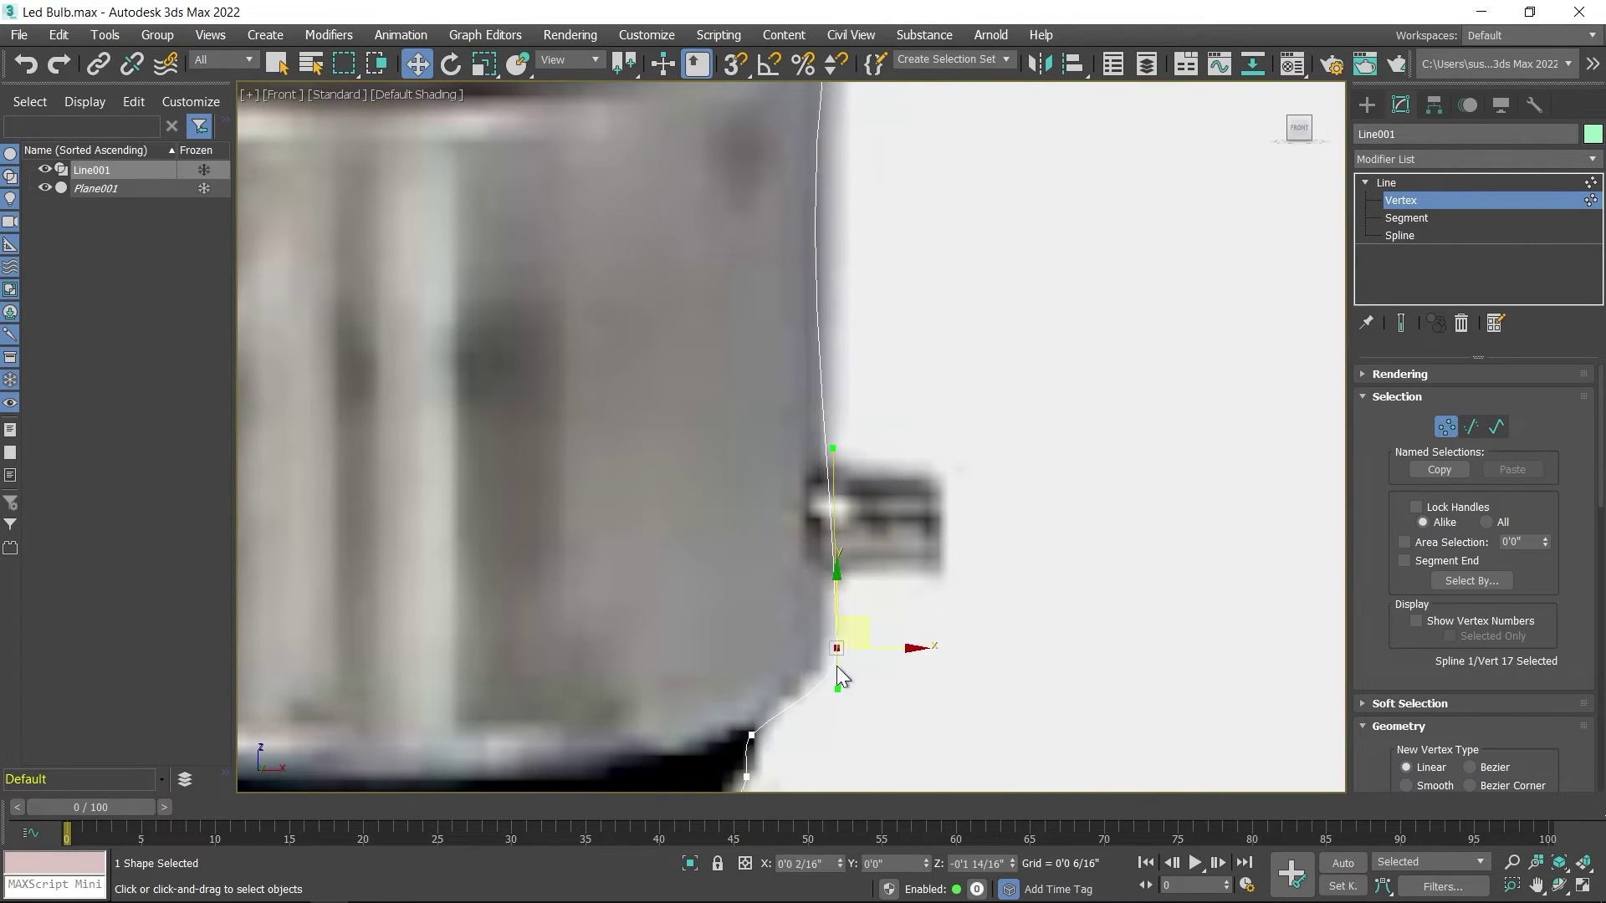
{"action": "scroll", "coordinate": [849, 667], "scroll_direction": "up", "scroll_amount": 5}
{"action": "scroll", "coordinate": [836, 624], "scroll_direction": "down", "scroll_amount": 4}
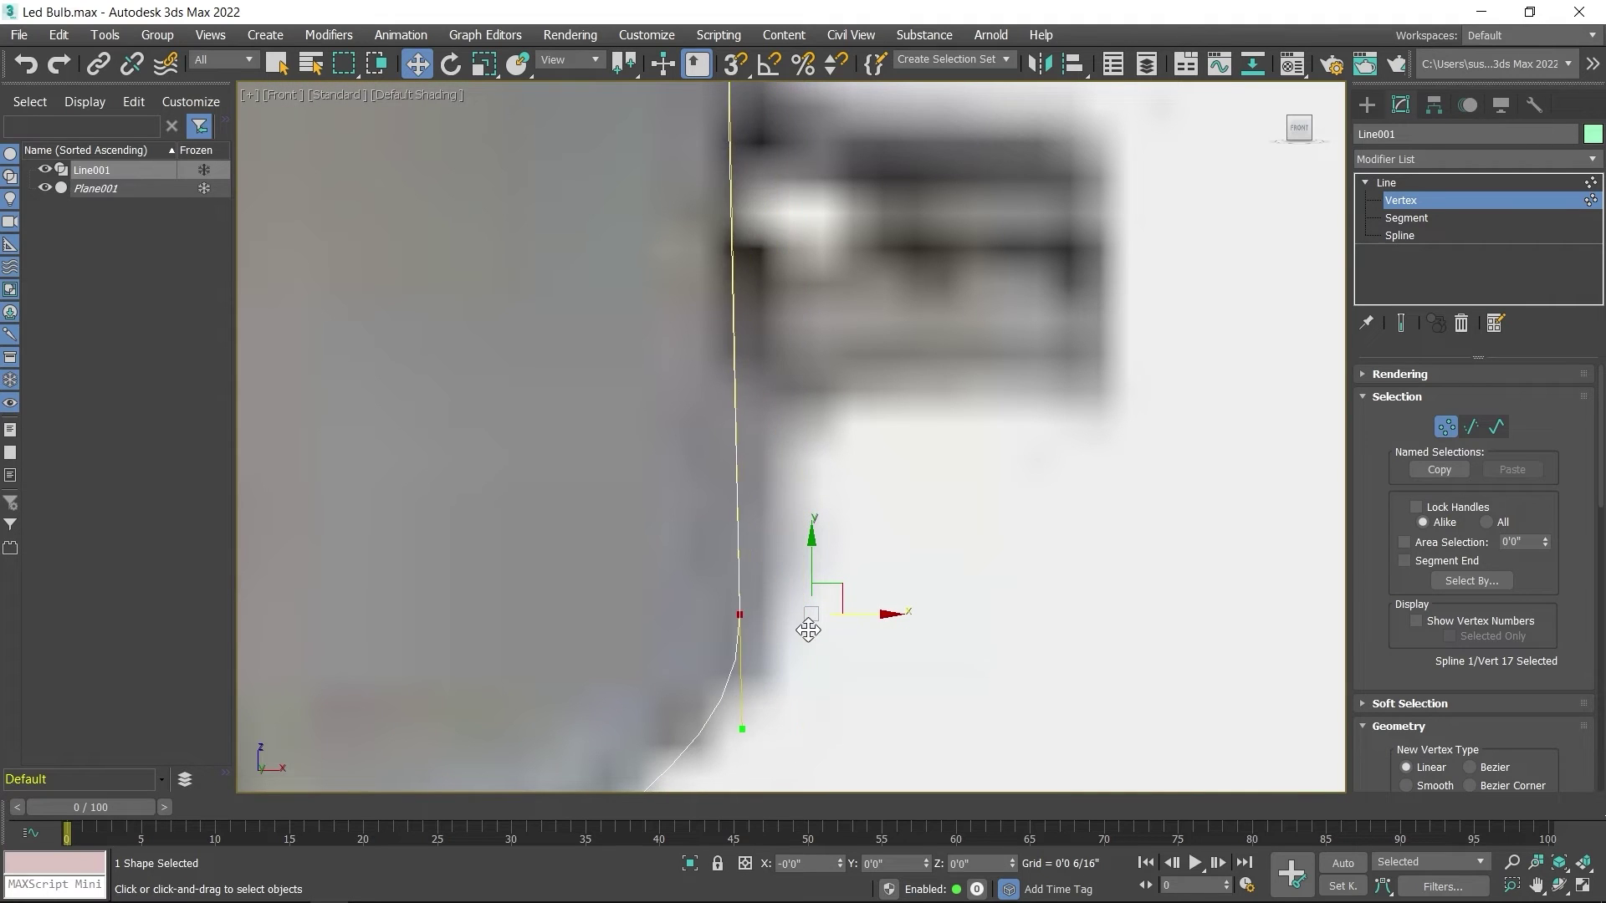
{"action": "scroll", "coordinate": [830, 540], "scroll_direction": "down", "scroll_amount": 4}
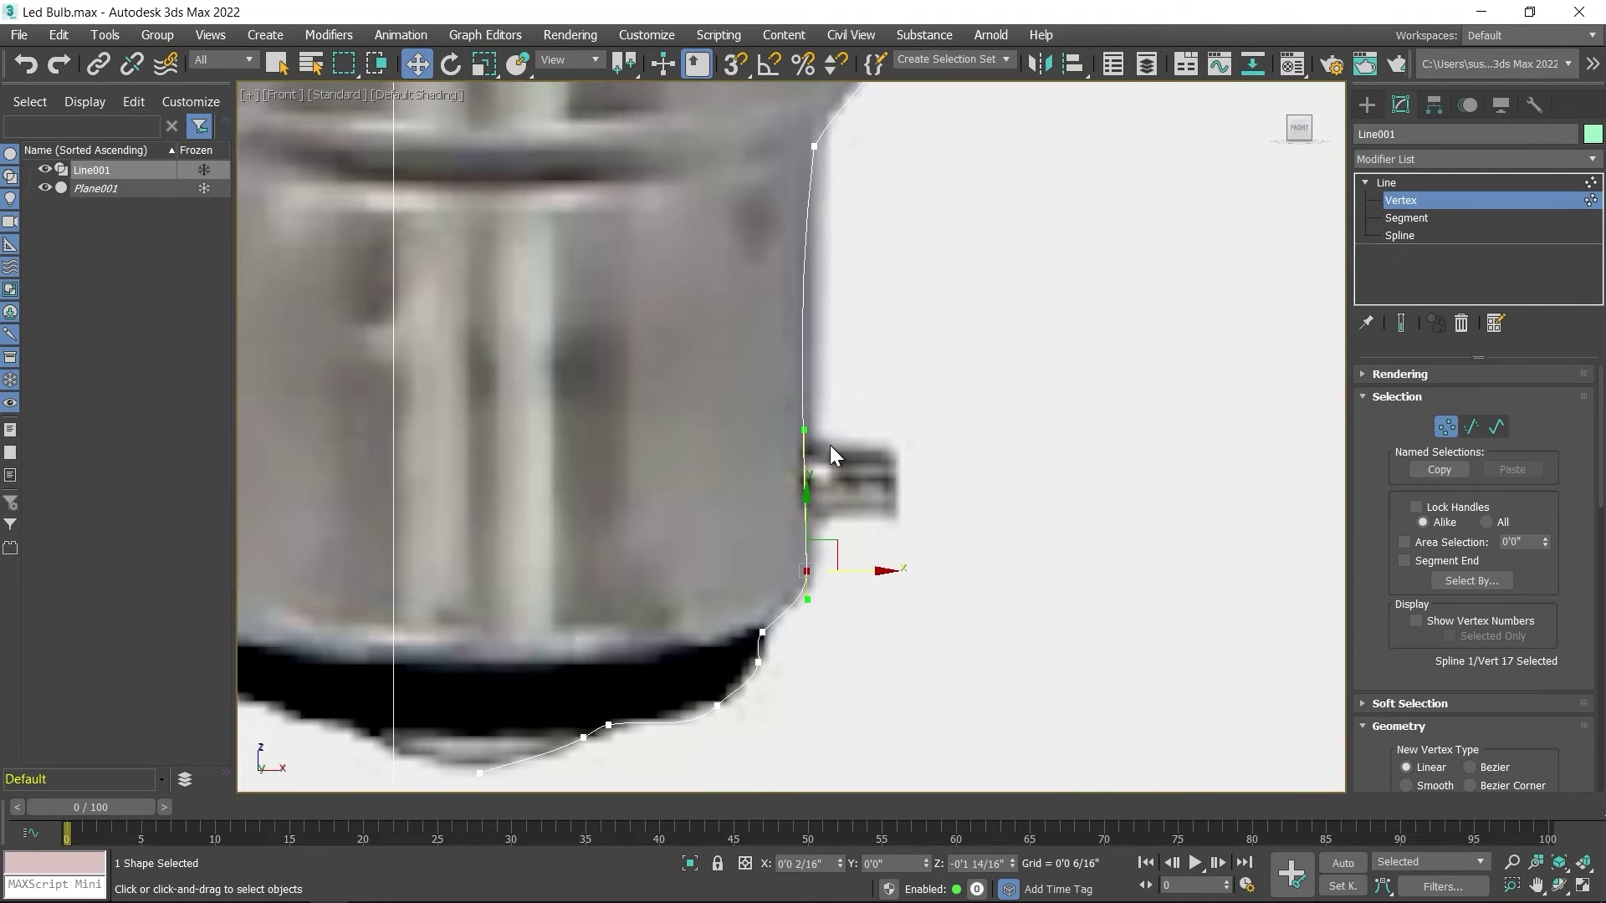
{"action": "left_click_drag", "start_coordinate": [764, 193], "coordinate": [764, 193]}
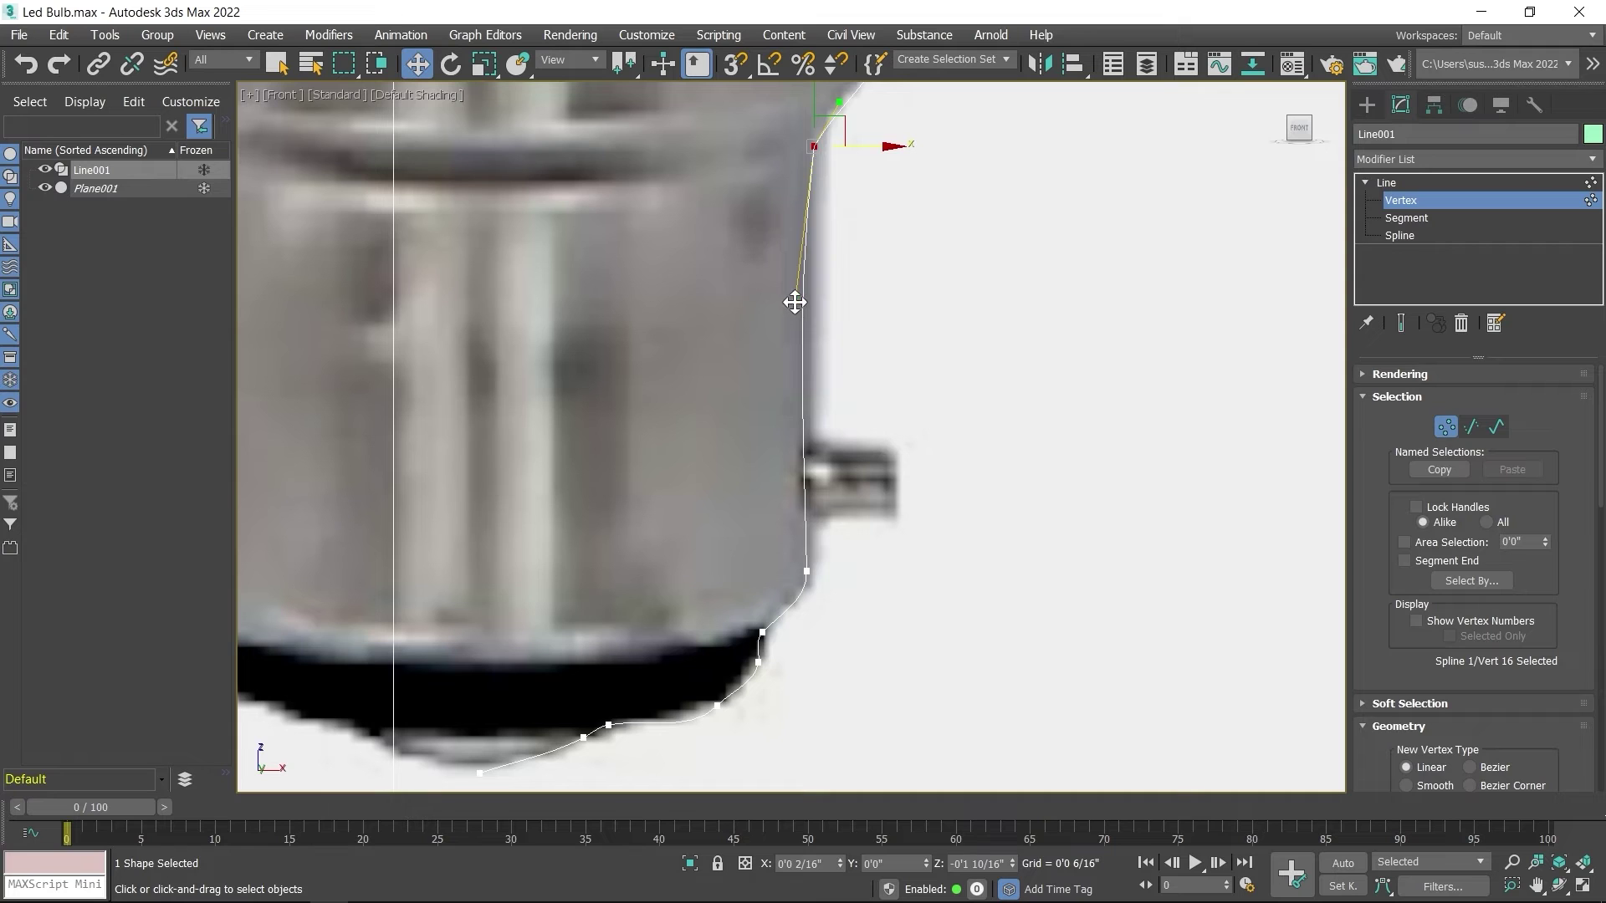
{"action": "scroll", "coordinate": [946, 456], "scroll_direction": "up", "scroll_amount": 3}
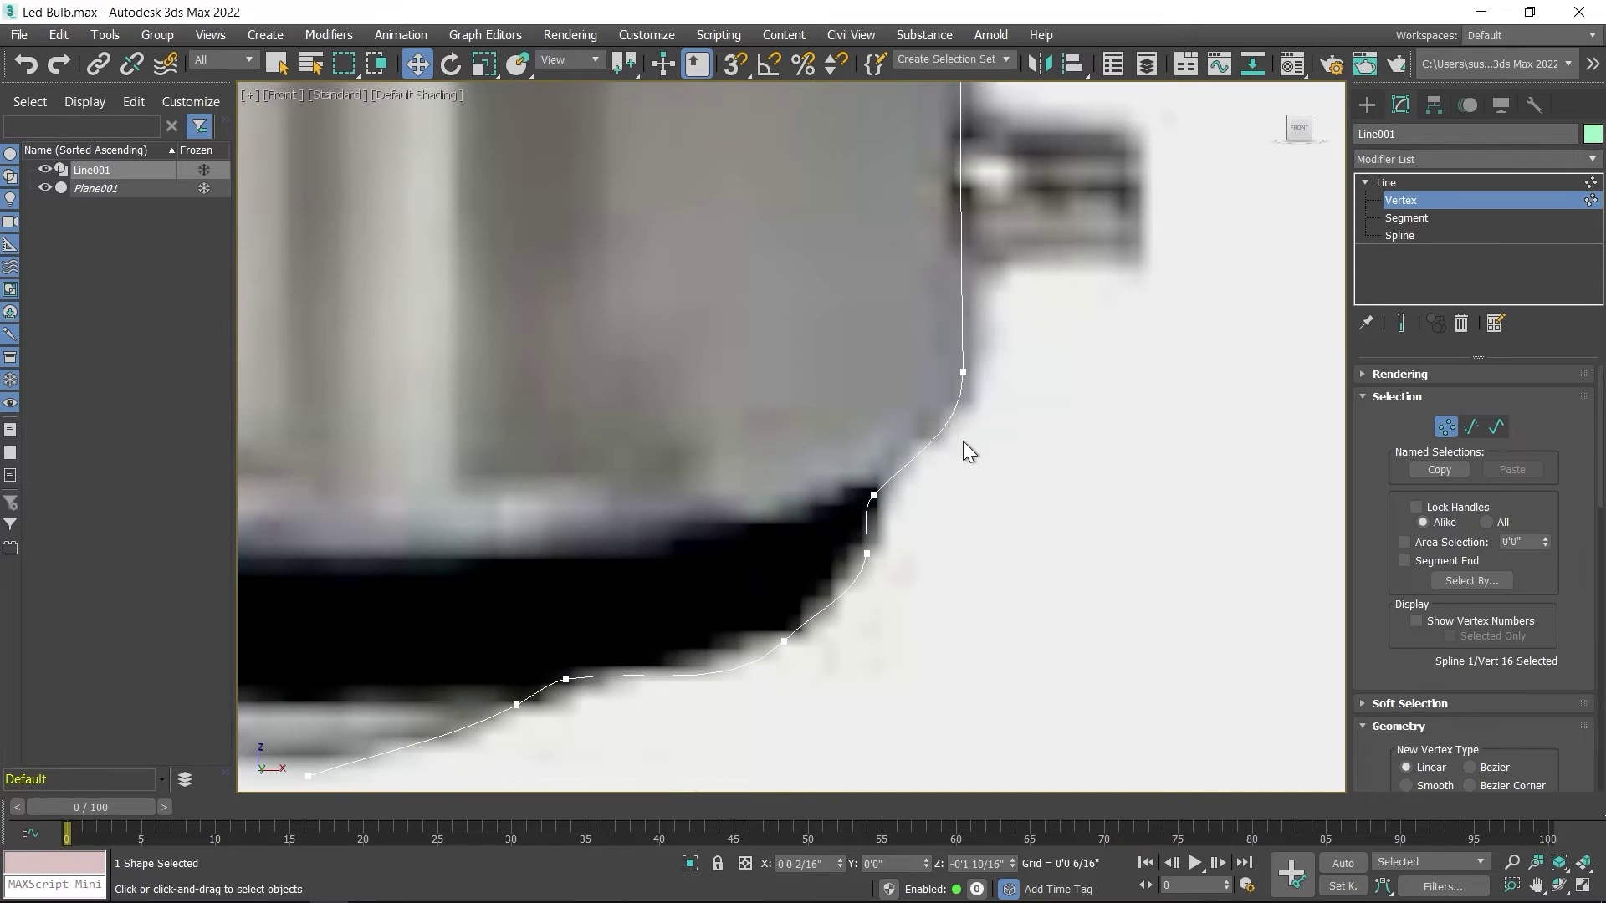
{"action": "middle_click_drag", "start_coordinate": [873, 516], "coordinate": [952, 430]}
{"action": "left_click", "coordinate": [843, 526]}
{"action": "middle_click_drag", "start_coordinate": [866, 485], "coordinate": [1089, 268]}
Nudge the base-curve vertices onto the outline and reshape where the curve meets the base.
{"action": "left_click_drag", "start_coordinate": [526, 615], "coordinate": [527, 617]}
{"action": "left_click", "coordinate": [717, 511]}
{"action": "left_click_drag", "start_coordinate": [720, 469], "coordinate": [720, 481]}
{"action": "left_click", "coordinate": [509, 583]}
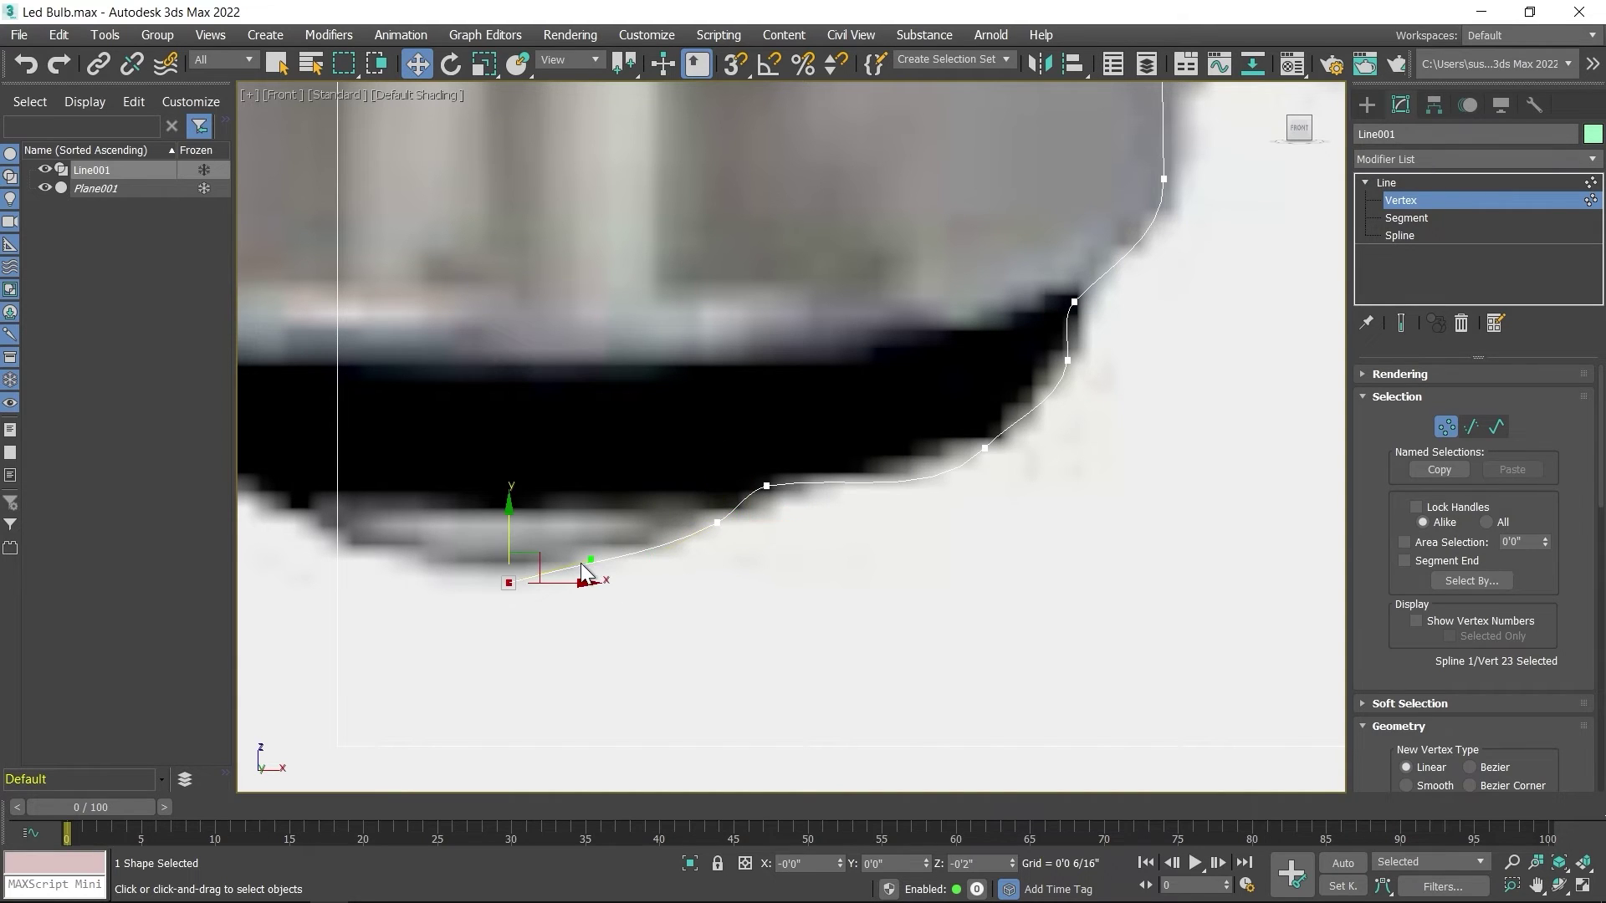
{"action": "scroll", "coordinate": [860, 489], "scroll_direction": "up", "scroll_amount": 2}
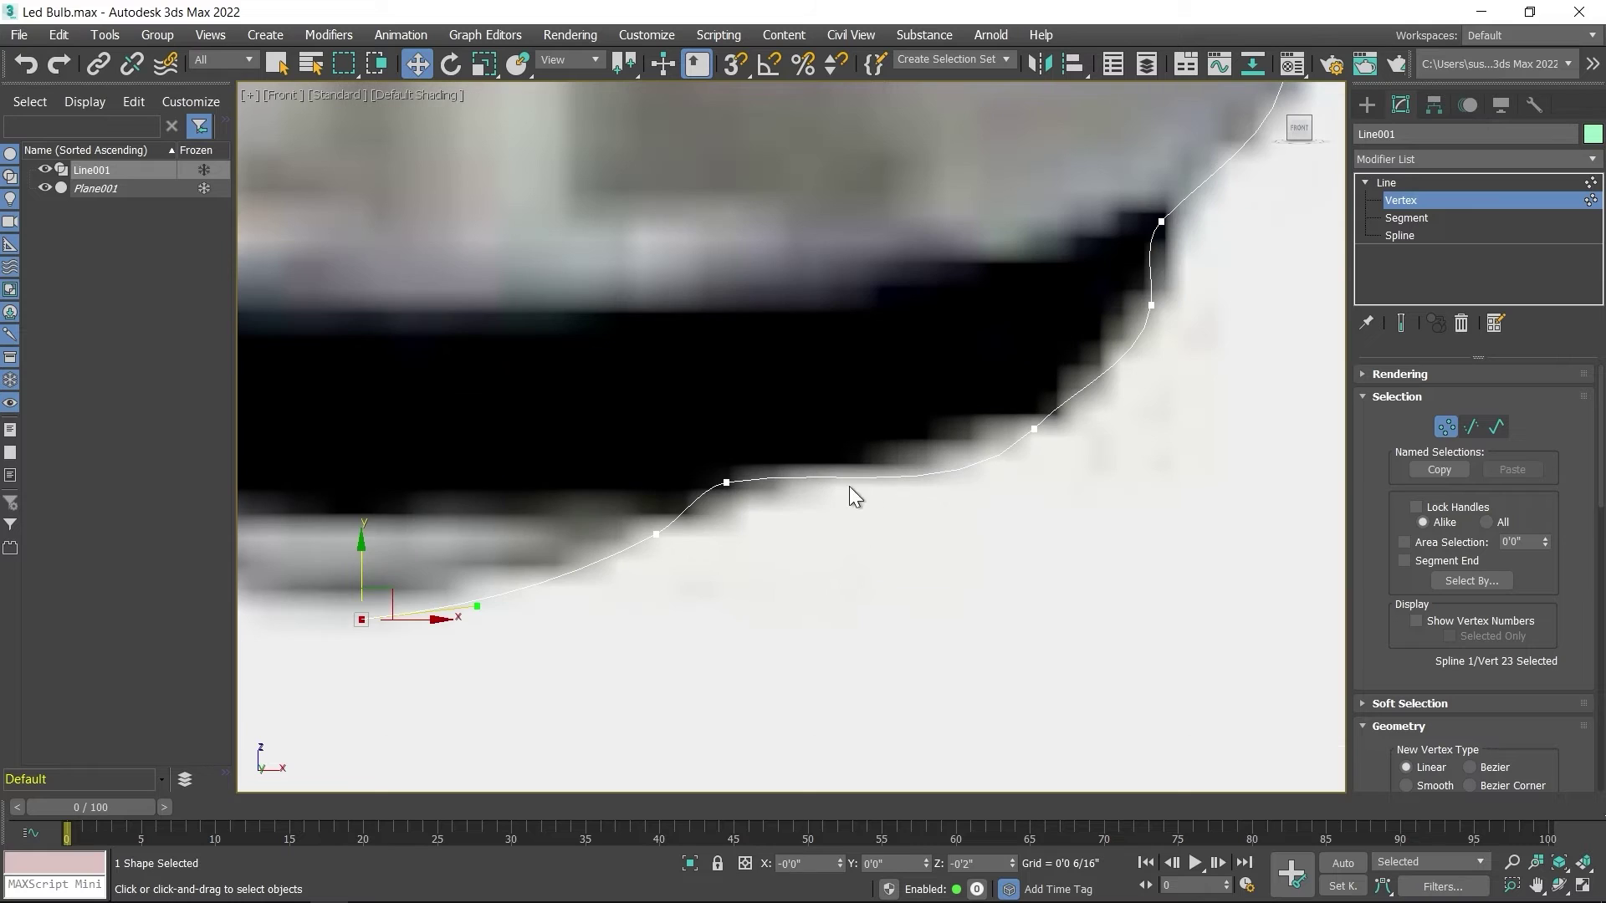
{"action": "left_click", "coordinate": [725, 482]}
{"action": "left_click_drag", "start_coordinate": [1044, 438], "coordinate": [1046, 440]}
{"action": "left_click_drag", "start_coordinate": [963, 500], "coordinate": [964, 477]}
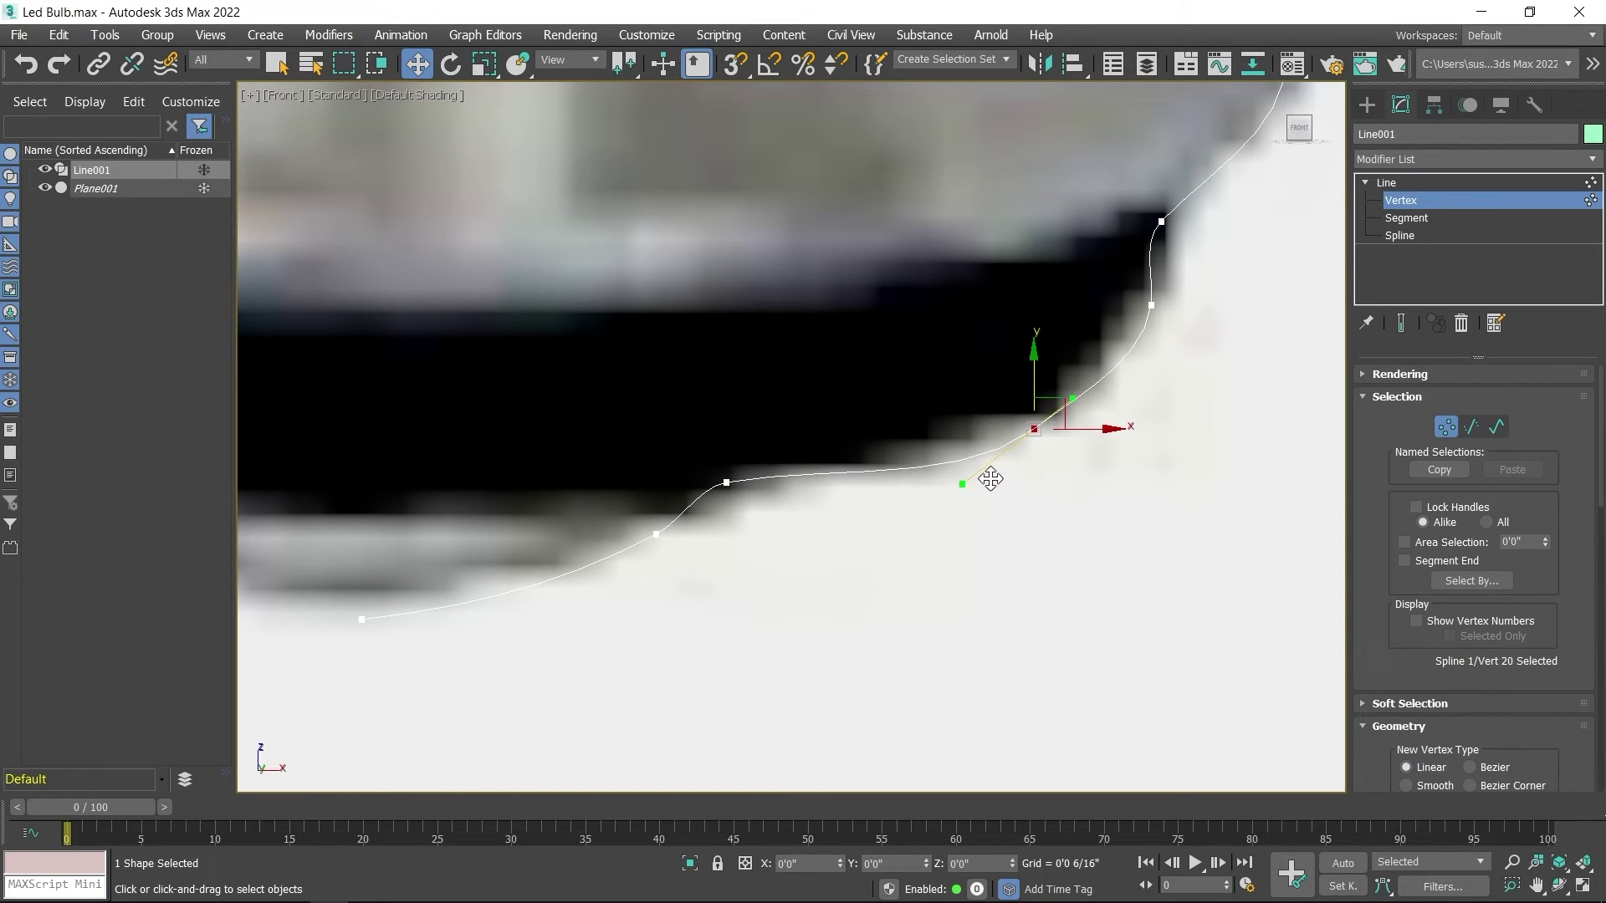
{"action": "left_click", "coordinate": [739, 362]}
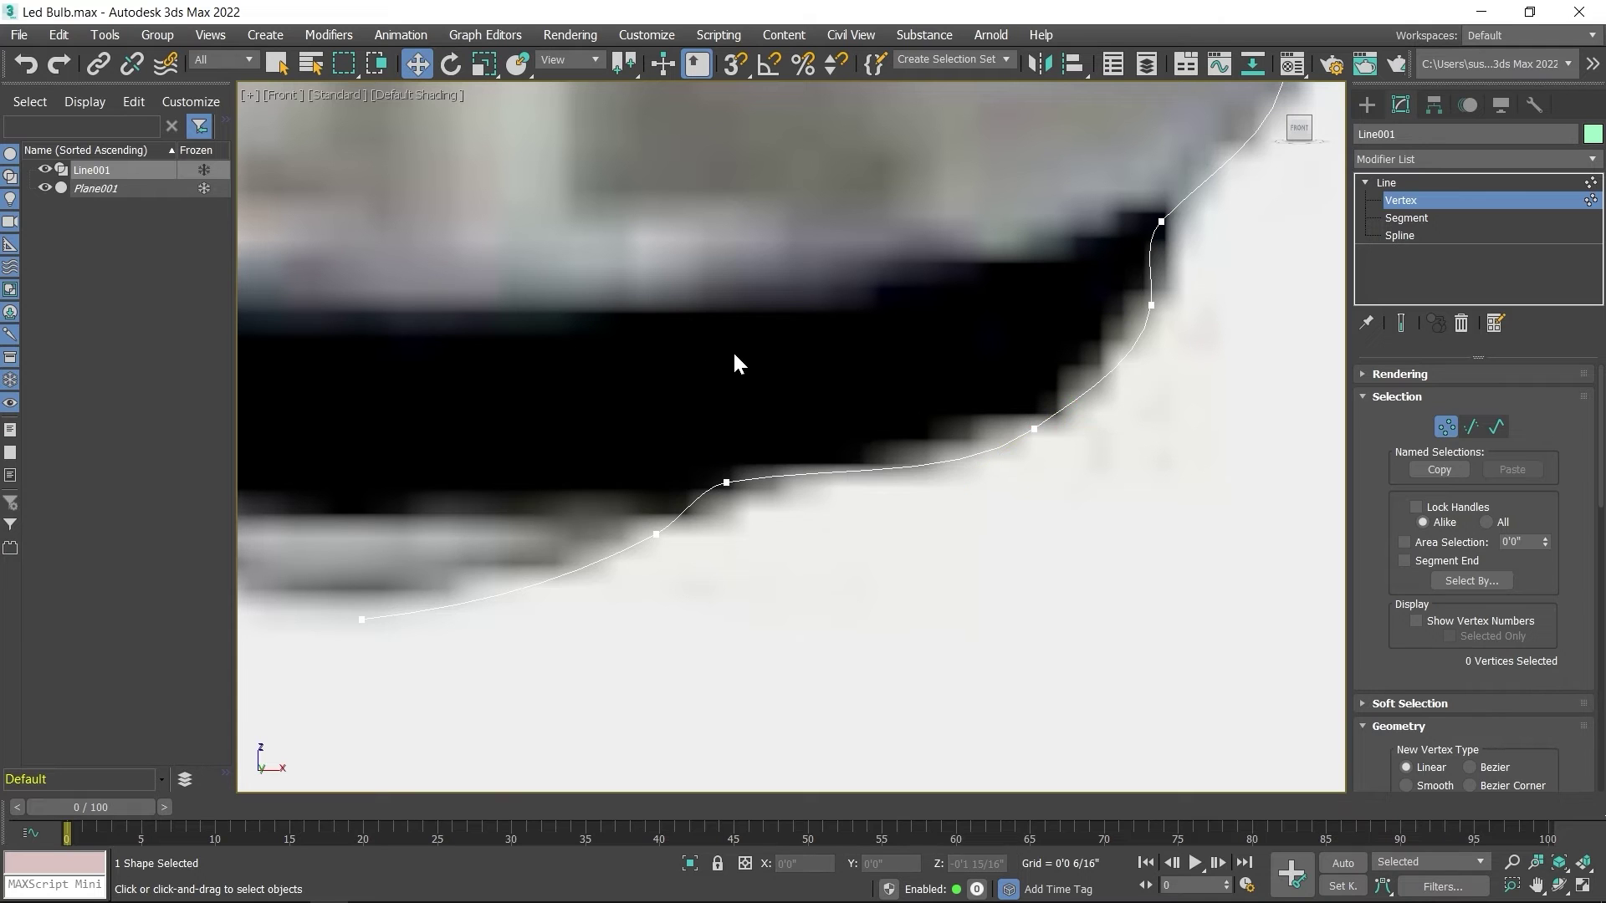
{"action": "scroll", "coordinate": [695, 537], "scroll_direction": "down", "scroll_amount": 10}
Hide Plane001's reference image and the selection brackets (Shift+J), then reframe Line001.
{"action": "scroll", "coordinate": [971, 433], "scroll_direction": "down", "scroll_amount": 8}
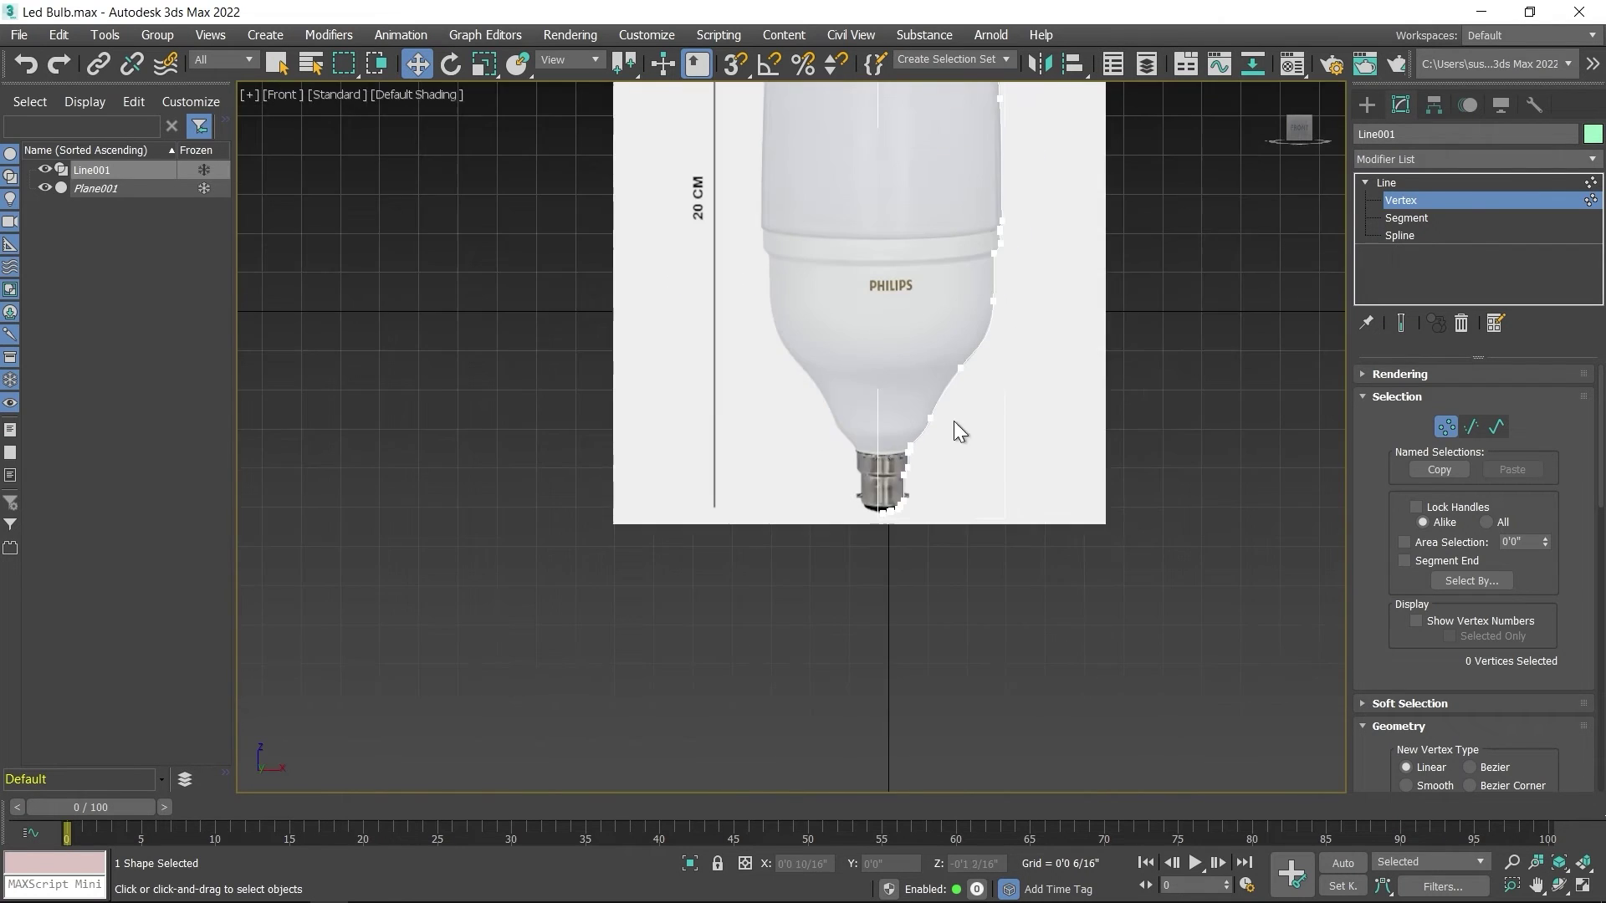
{"action": "middle_click_drag", "start_coordinate": [971, 466], "coordinate": [937, 457]}
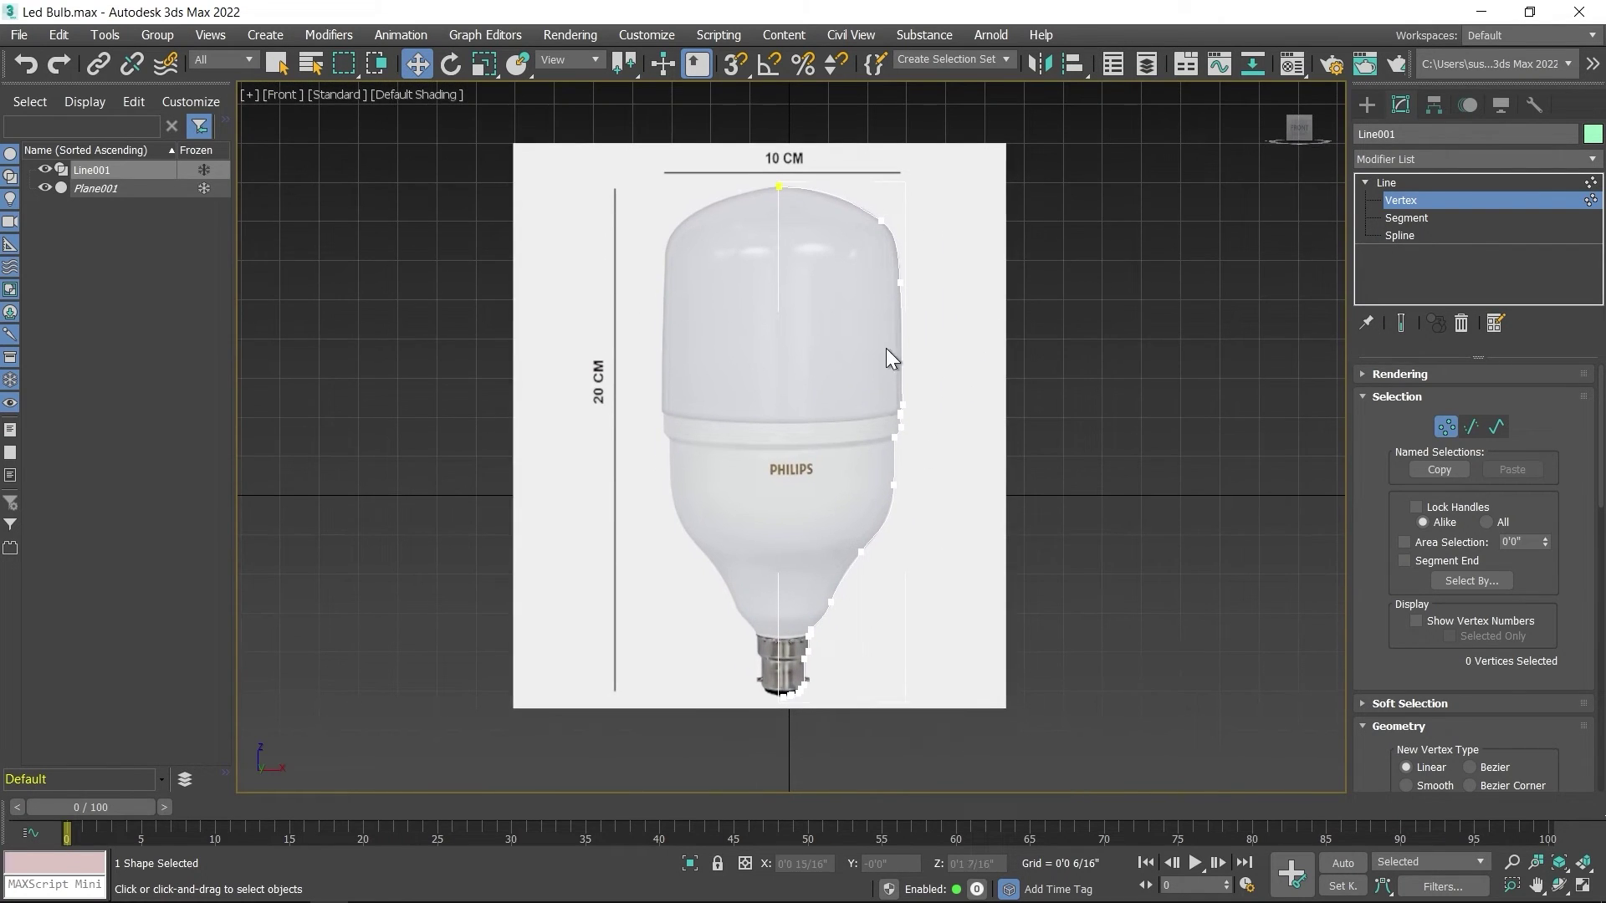
{"action": "left_click", "coordinate": [42, 184]}
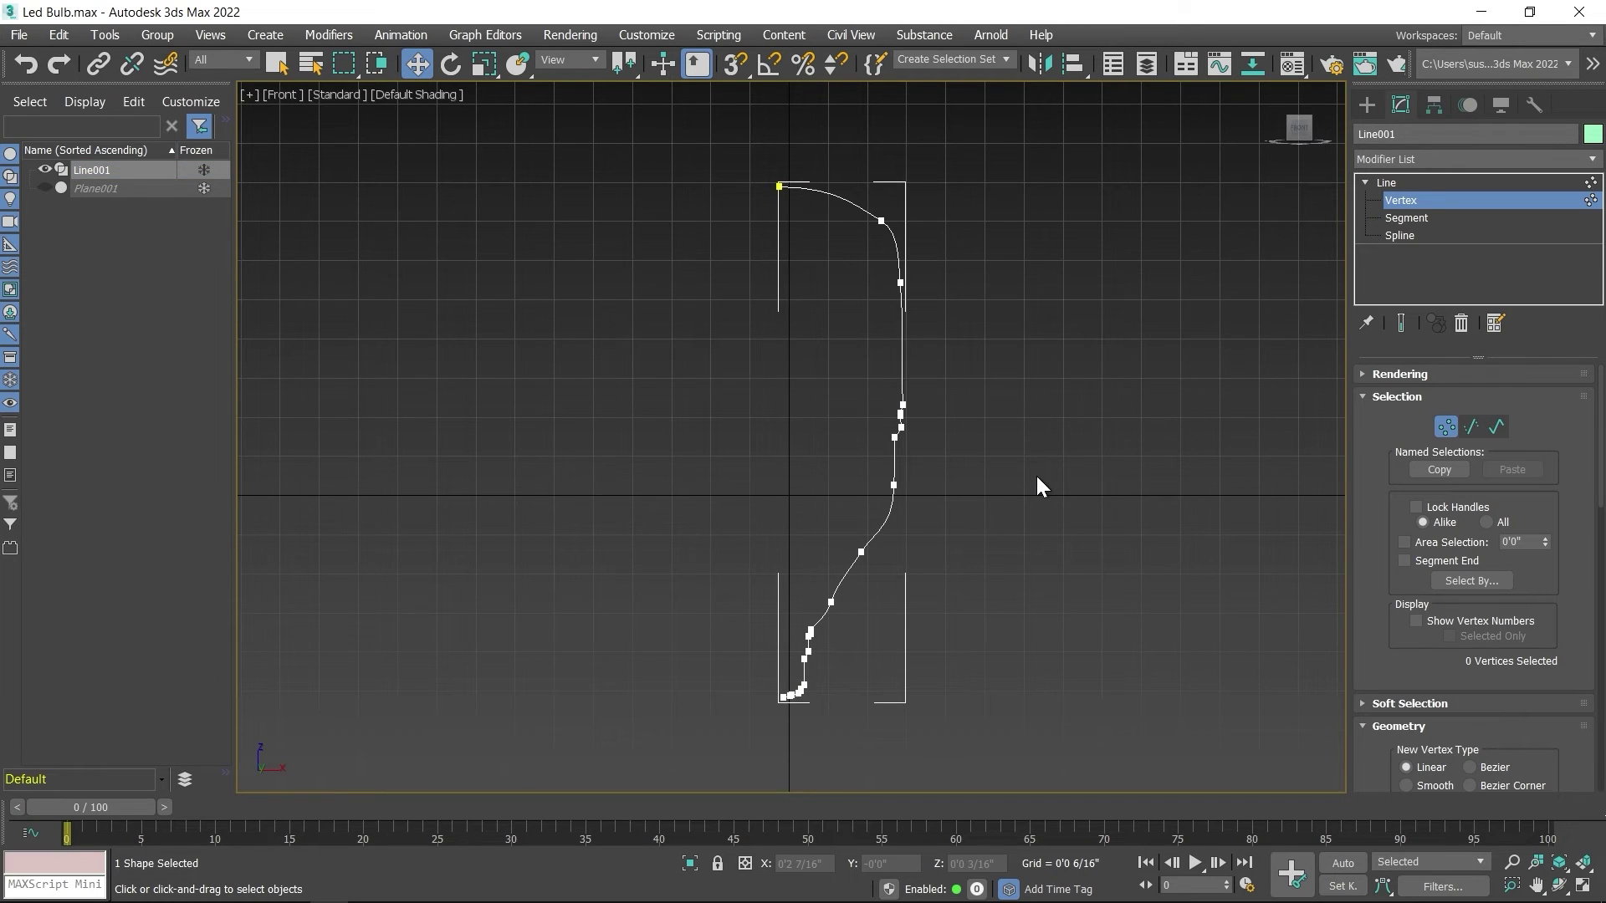
{"action": "key", "text": "shift+j"}
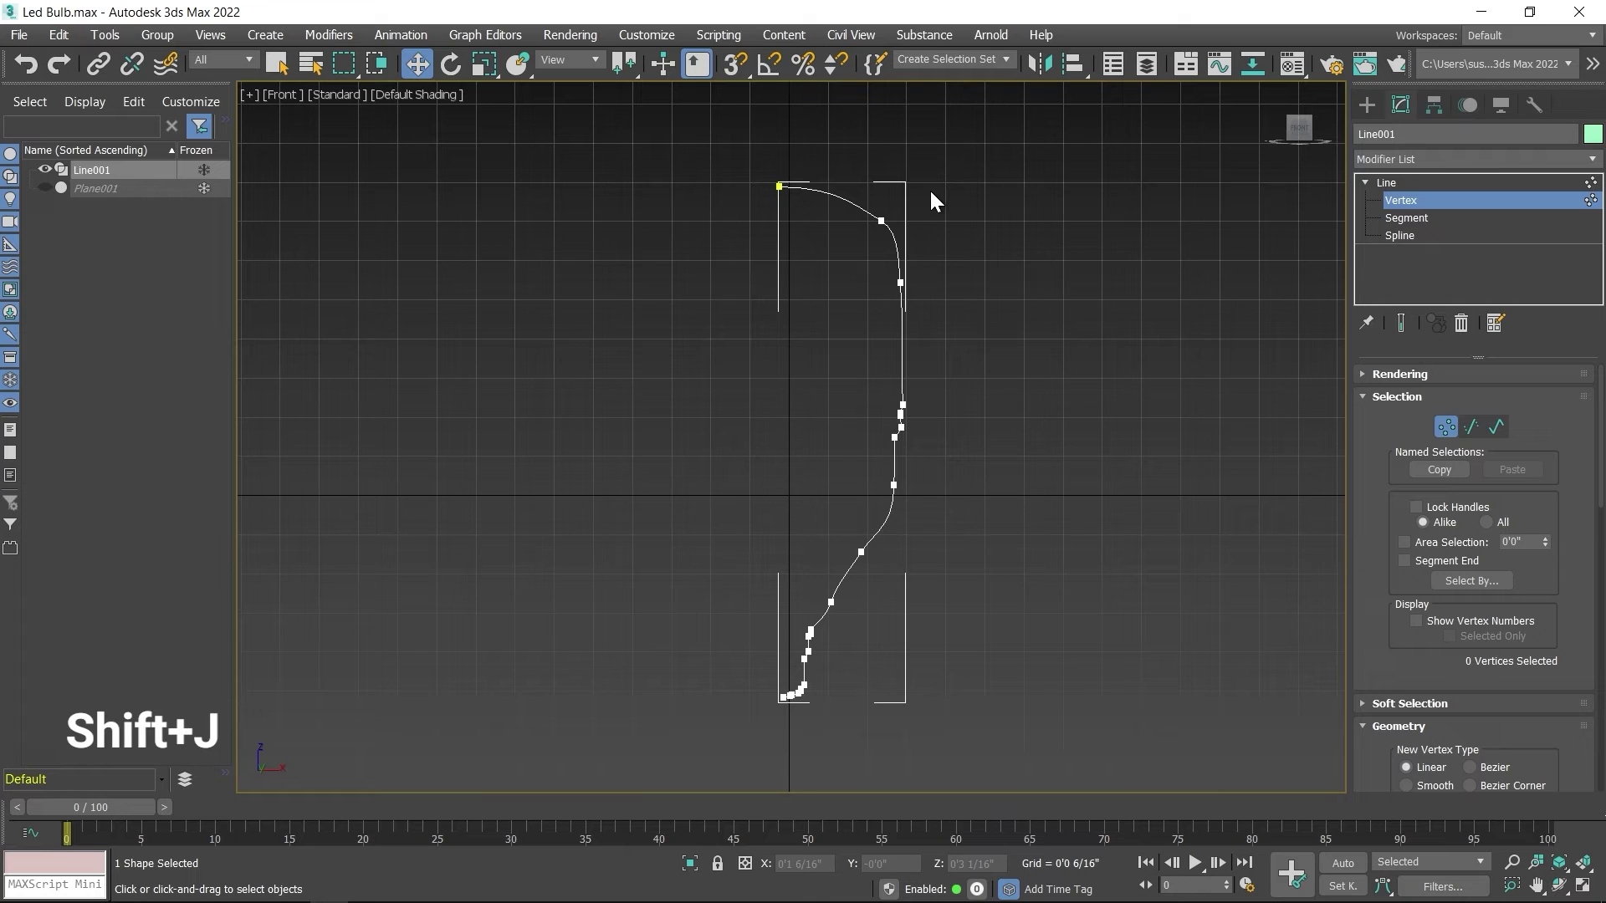
{"action": "scroll", "coordinate": [811, 700], "scroll_direction": "up", "scroll_amount": 6}
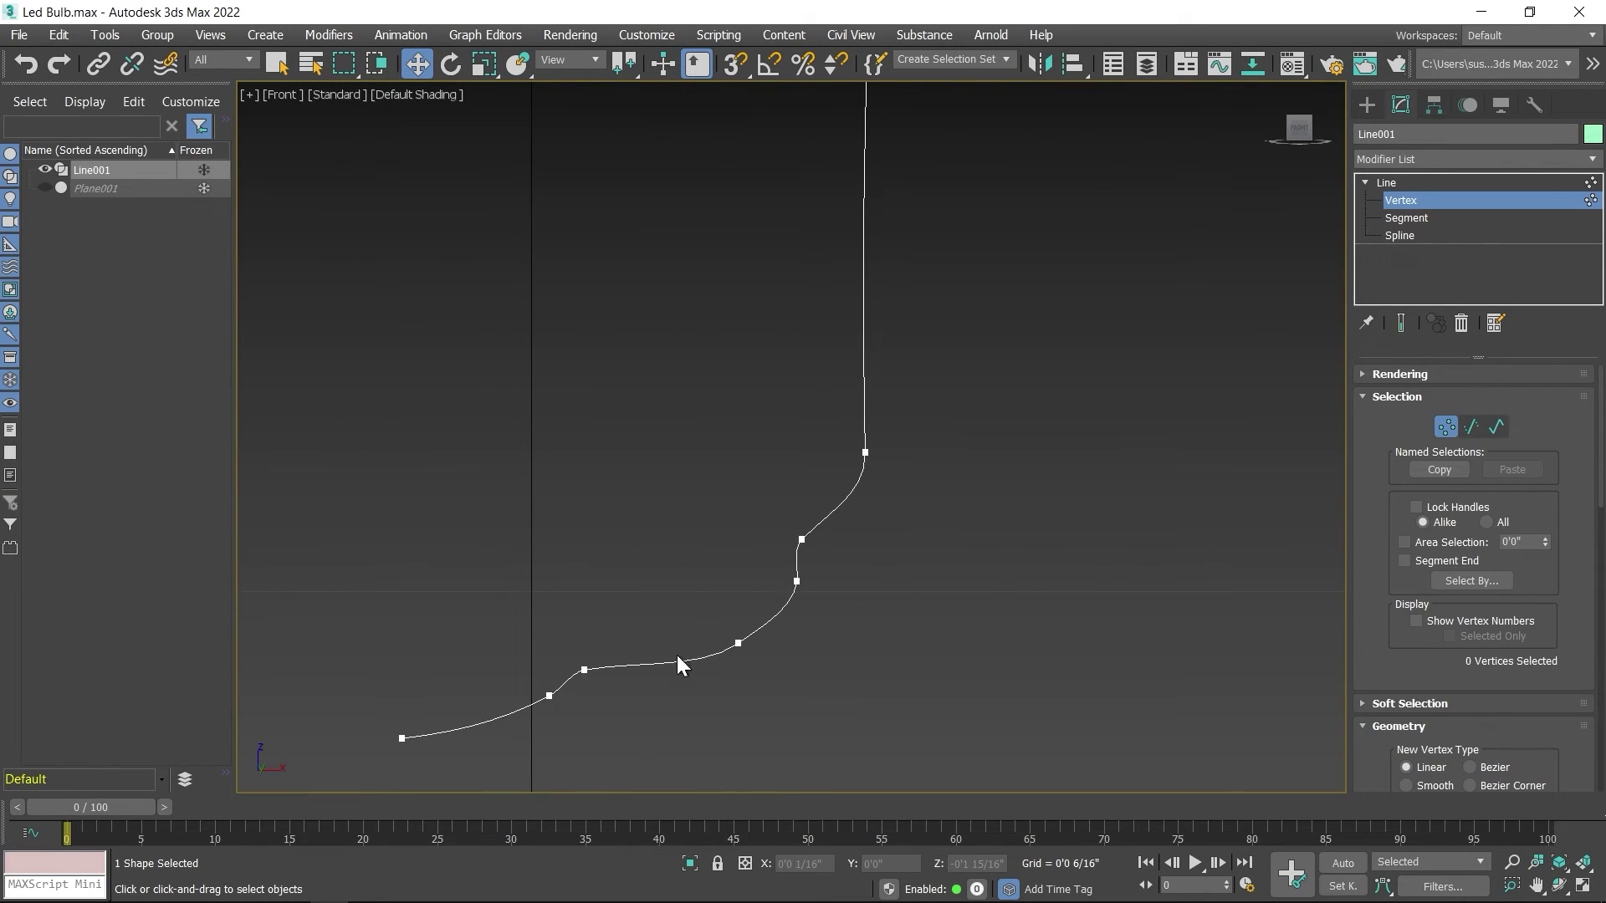
{"action": "scroll", "coordinate": [648, 694], "scroll_direction": "down", "scroll_amount": 10}
{"action": "mouse_move", "coordinate": [994, 403]}
{"action": "middle_mouse_down"}
{"action": "mouse_move", "coordinate": [1065, 276]}
{"action": "mouse_move", "coordinate": [997, 399]}
{"action": "middle_mouse_up"}
{"action": "scroll", "coordinate": [995, 398], "scroll_direction": "up", "scroll_amount": 2}
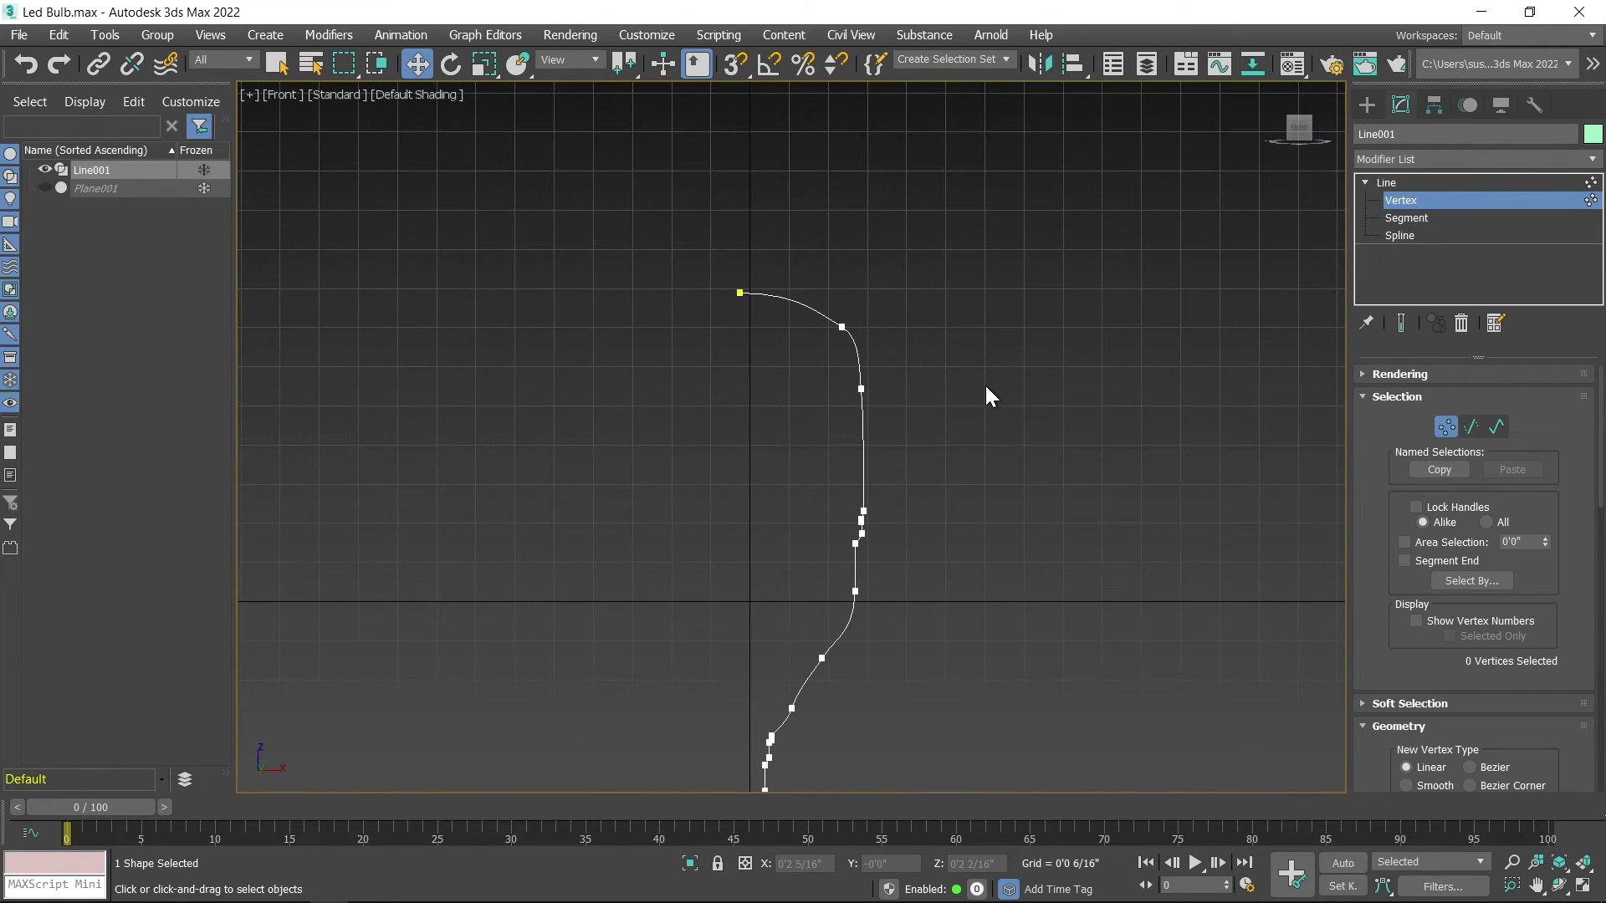
Return Line001 to object level in the modifier stack and reframe the spline.
{"action": "left_click", "coordinate": [1393, 179]}
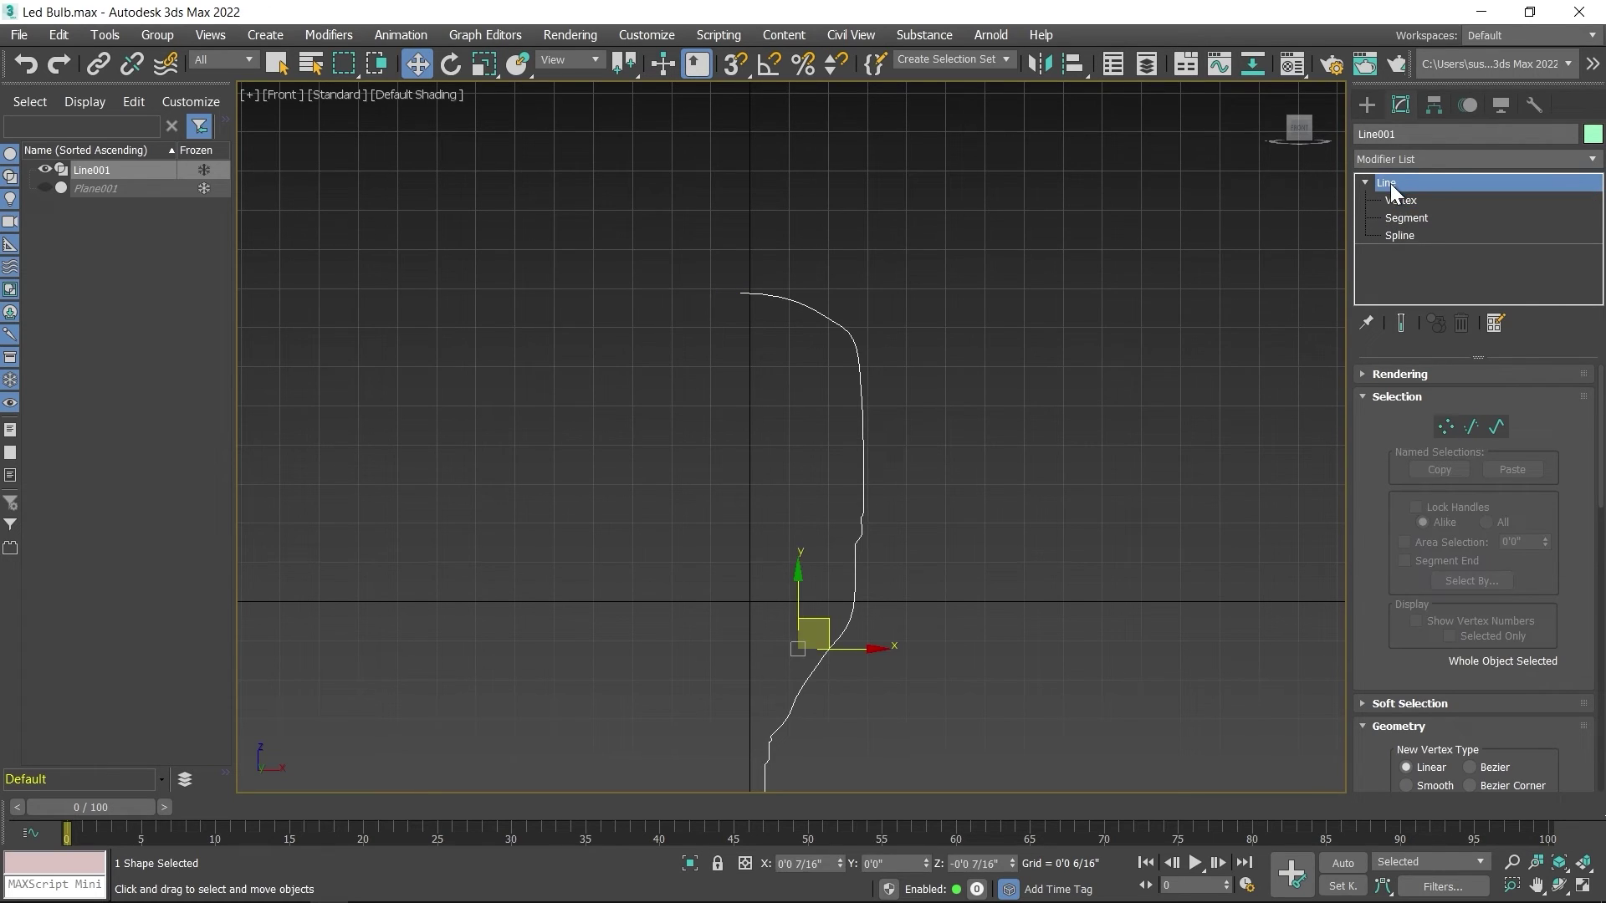
{"action": "middle_click_drag", "start_coordinate": [890, 579], "coordinate": [935, 358]}
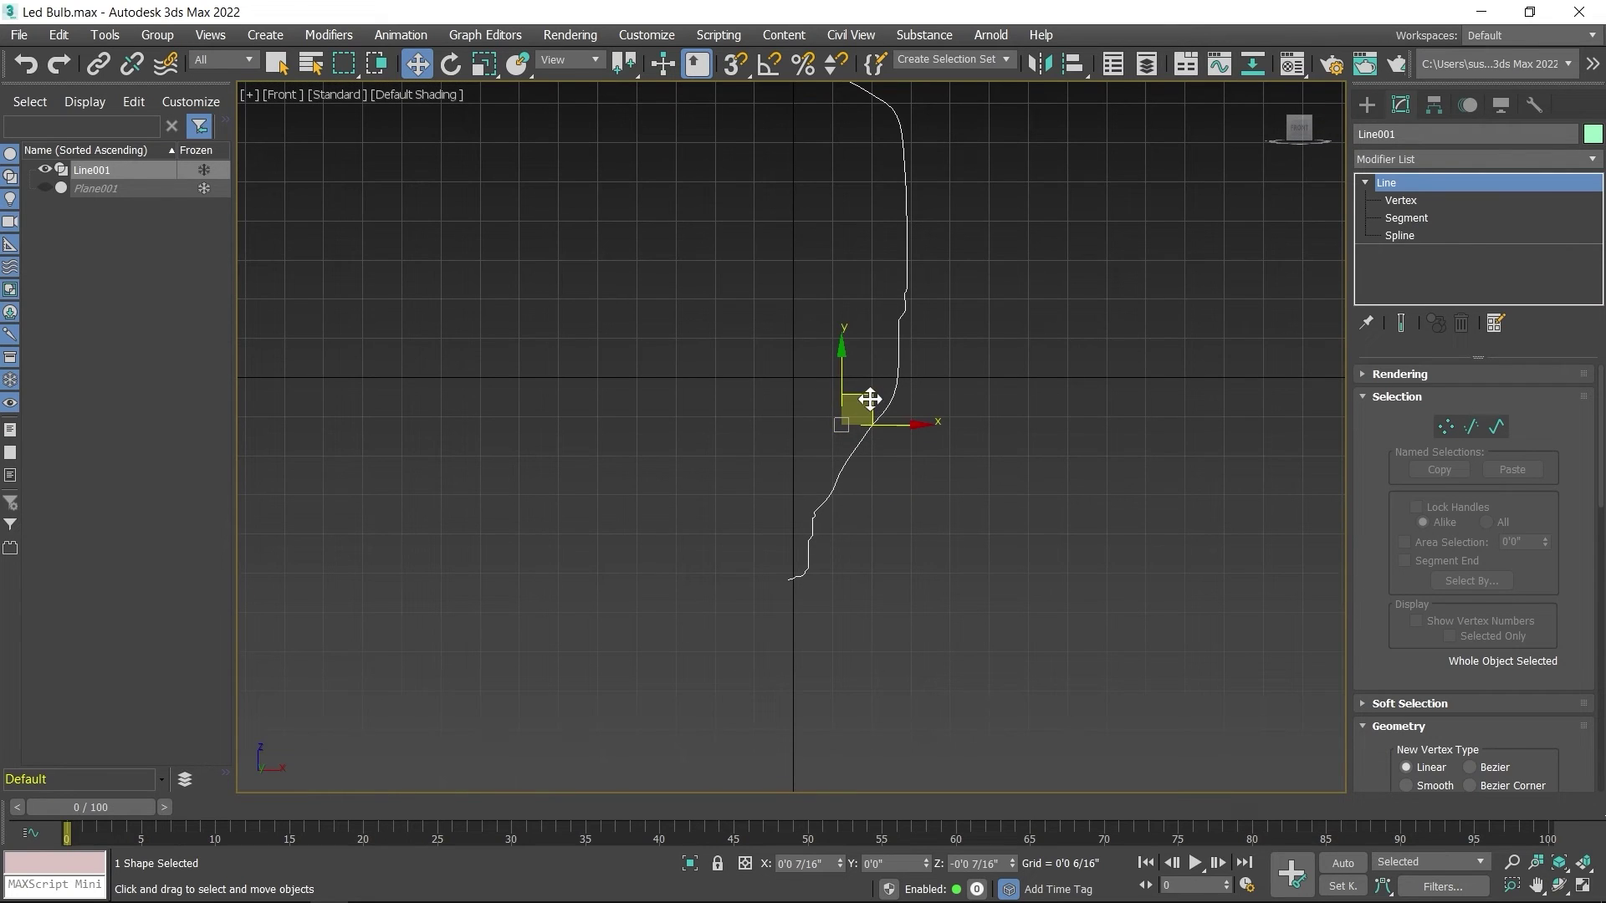
{"action": "middle_click_drag", "start_coordinate": [868, 401], "coordinate": [887, 470]}
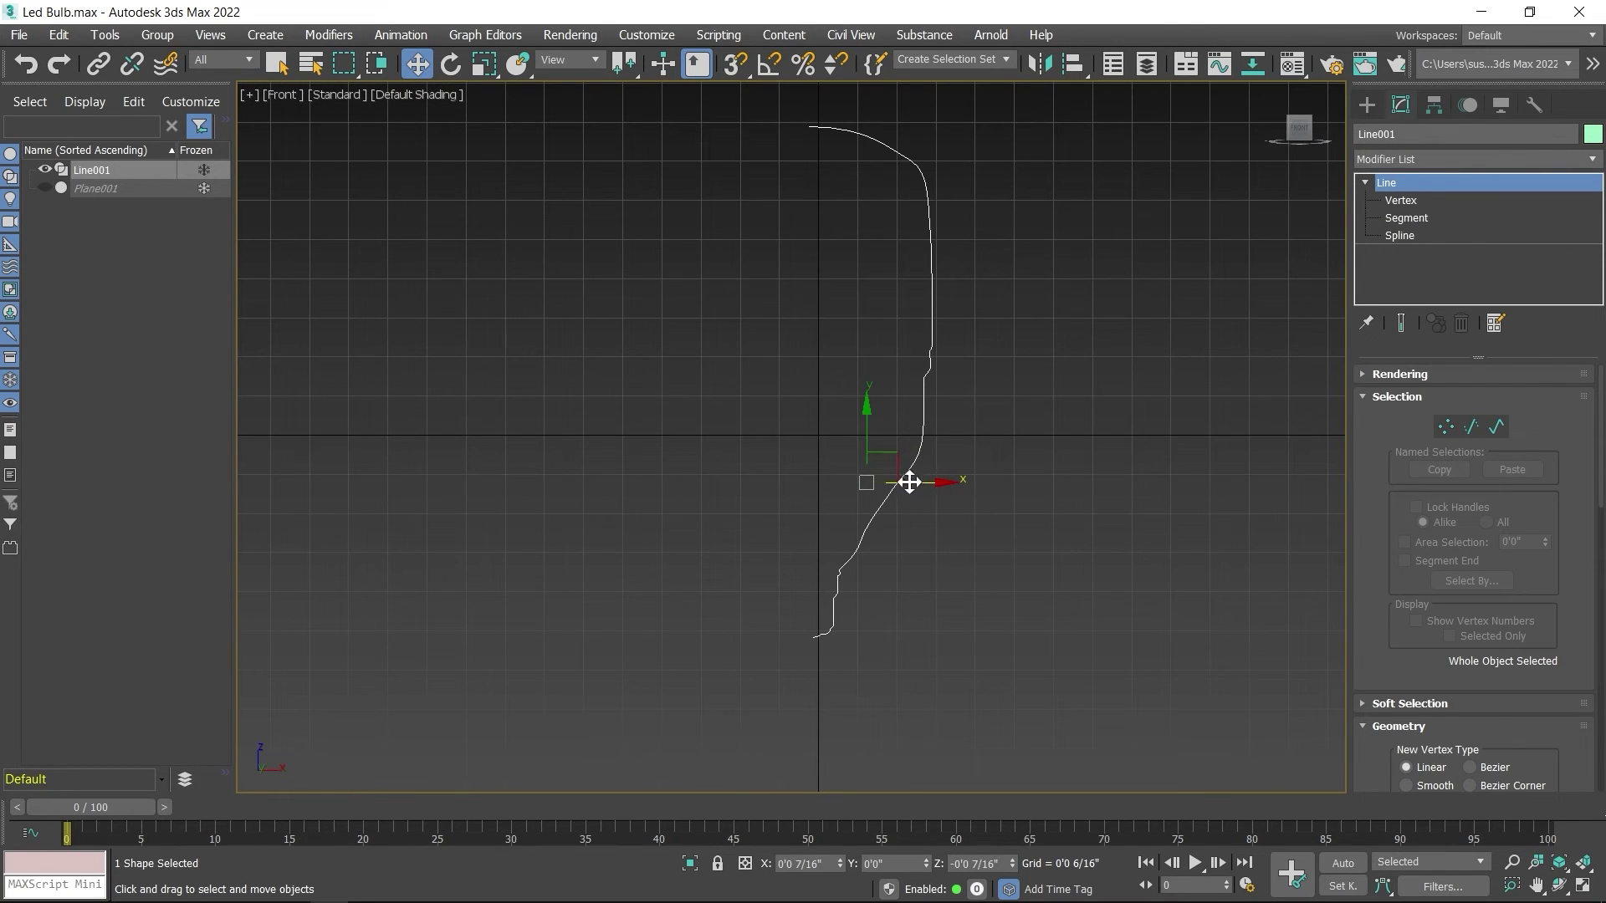
{"action": "middle_click_drag", "start_coordinate": [878, 406], "coordinate": [870, 533]}
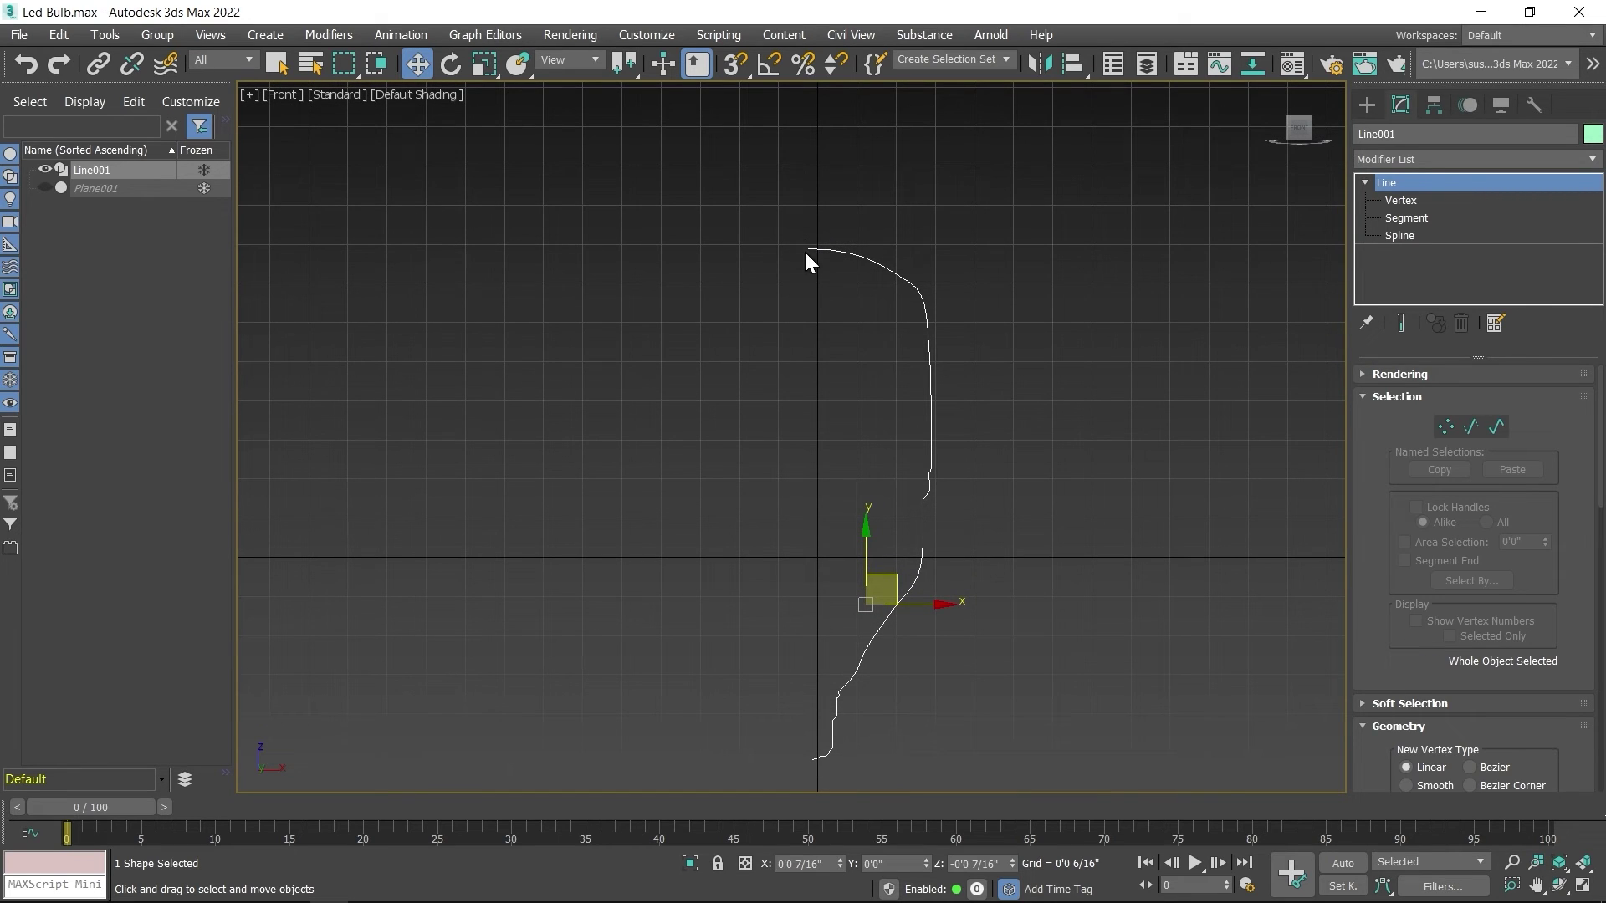
{"action": "left_click", "coordinate": [731, 67]}
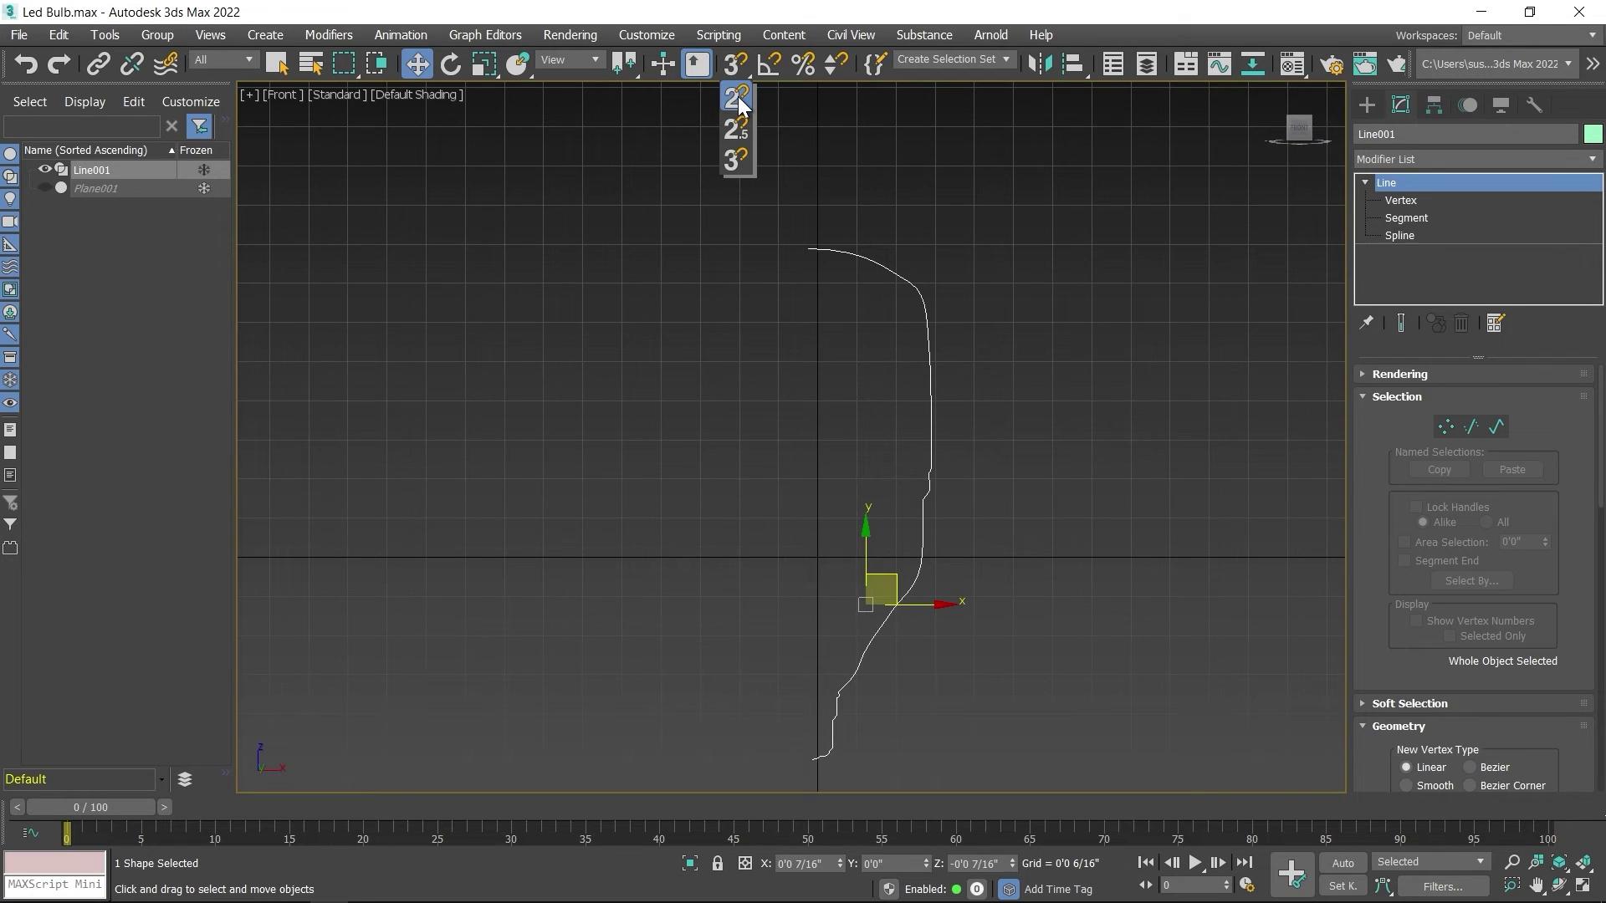
Enable 2D Snaps with Vertex as the only snap target.
{"action": "left_click", "coordinate": [739, 100]}
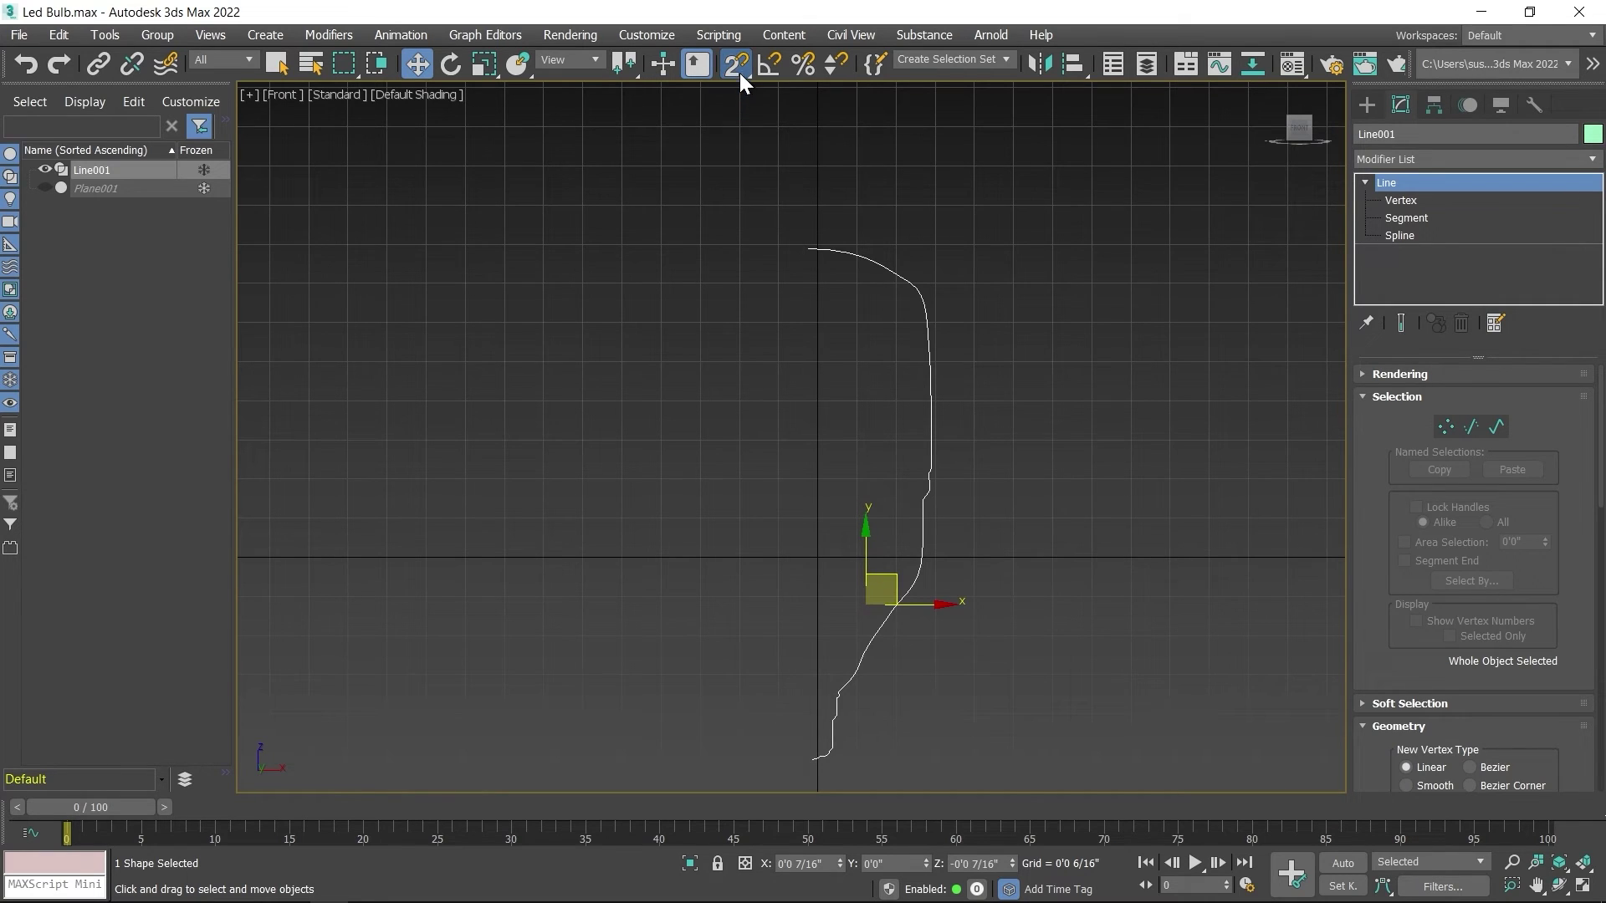
{"action": "right_click", "coordinate": [738, 64]}
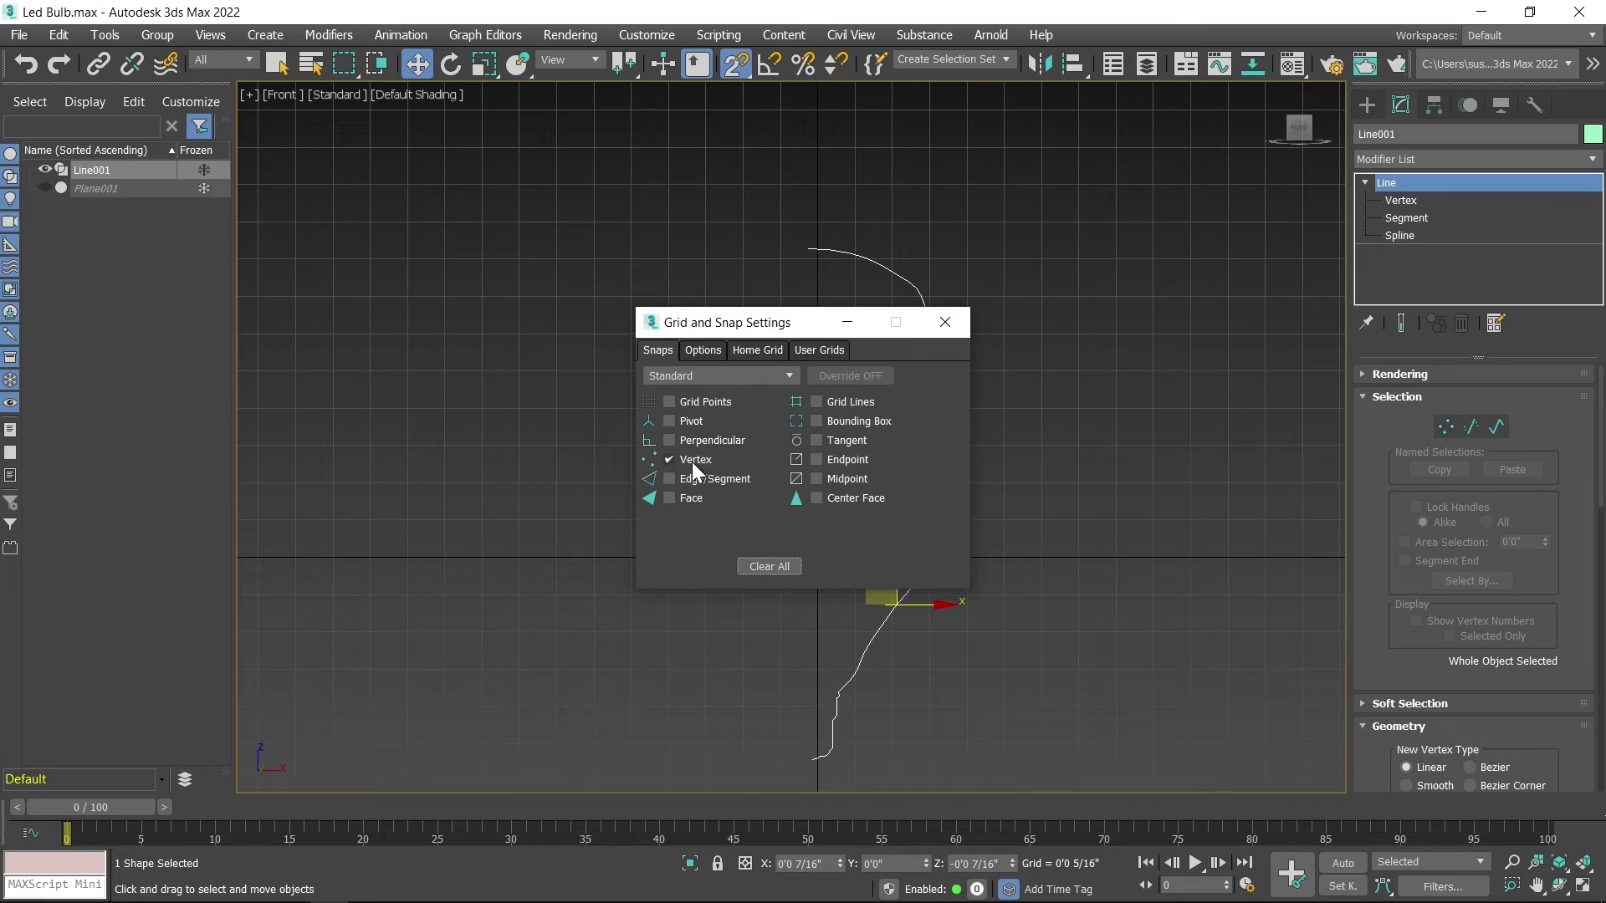
{"action": "left_click", "coordinate": [956, 323]}
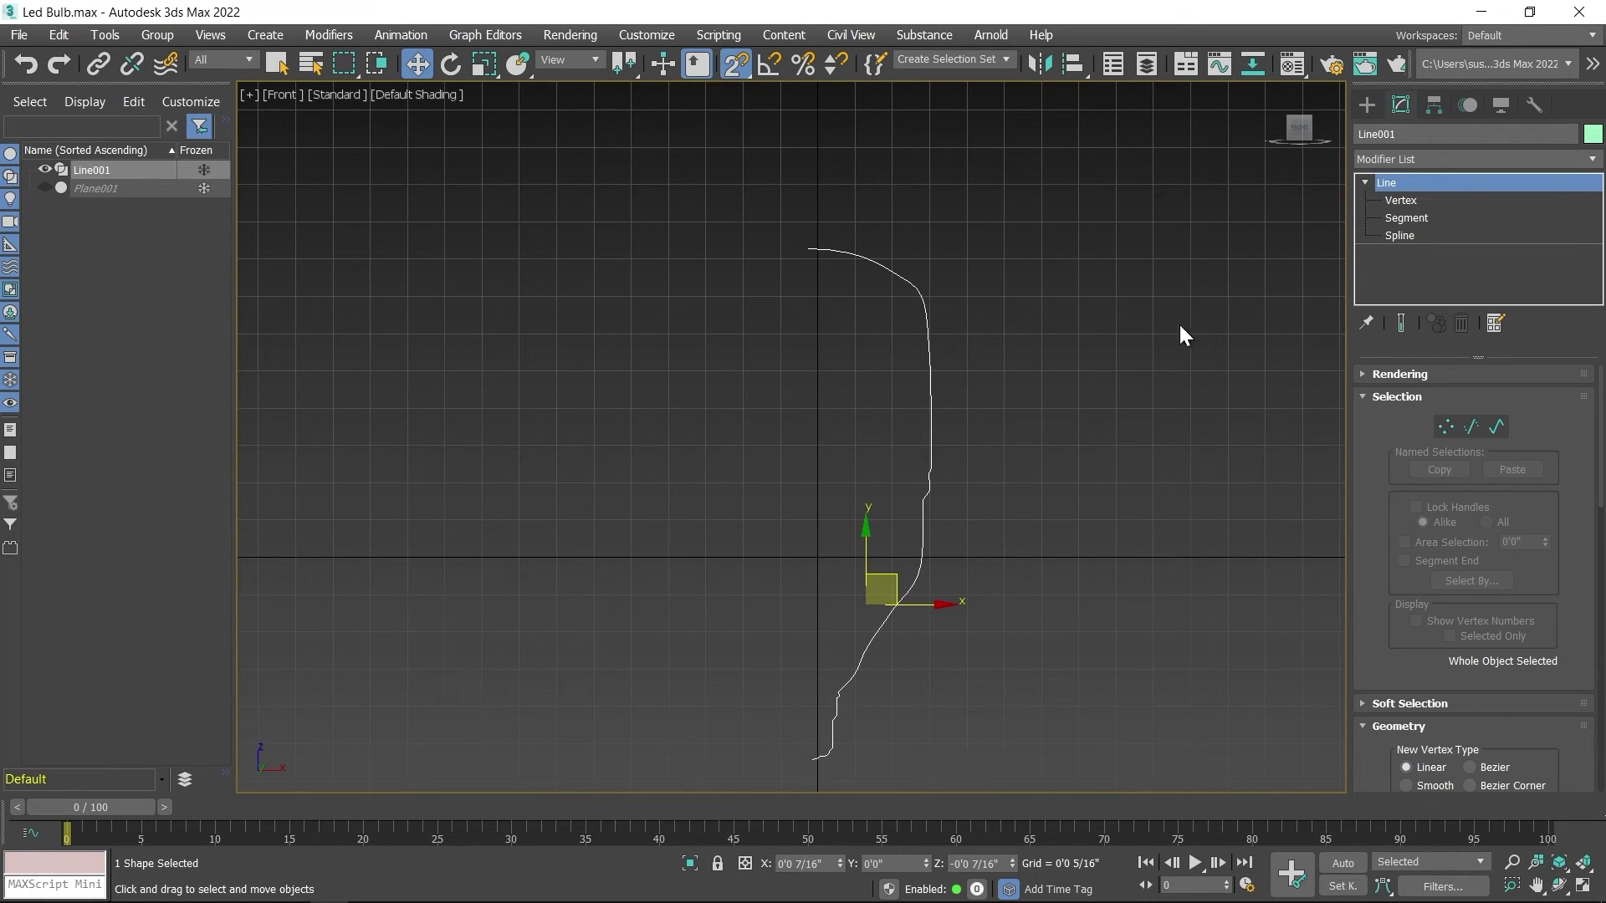
Using Affect Pivot Only, snap Line001's pivot onto the profile's top end vertex.
{"action": "left_click", "coordinate": [1435, 108]}
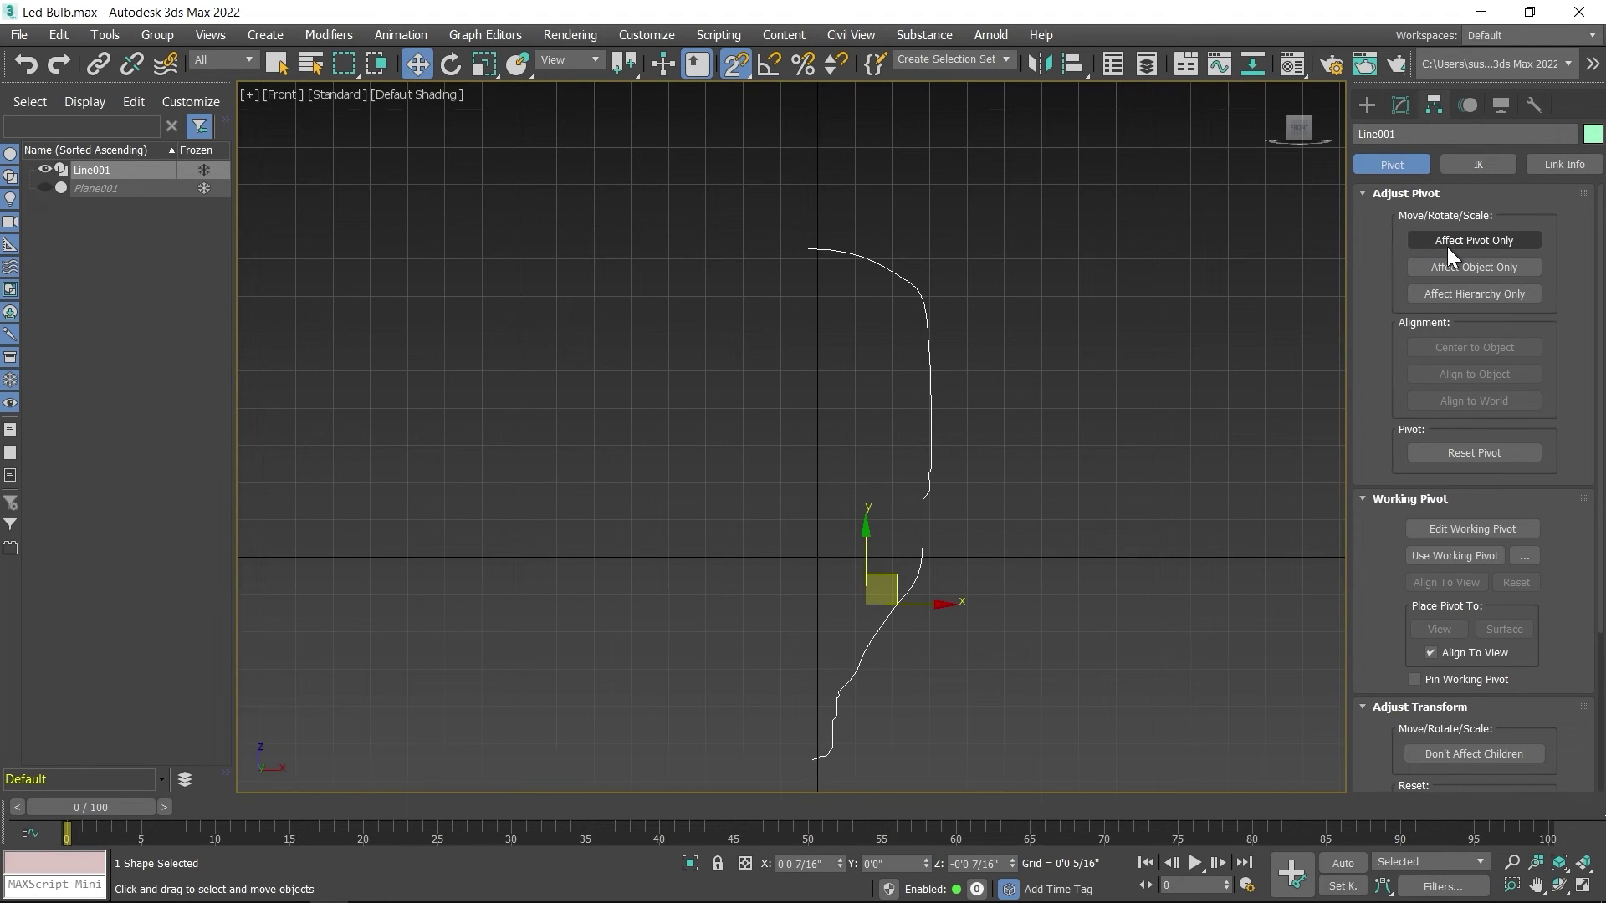
{"action": "left_click", "coordinate": [1467, 242]}
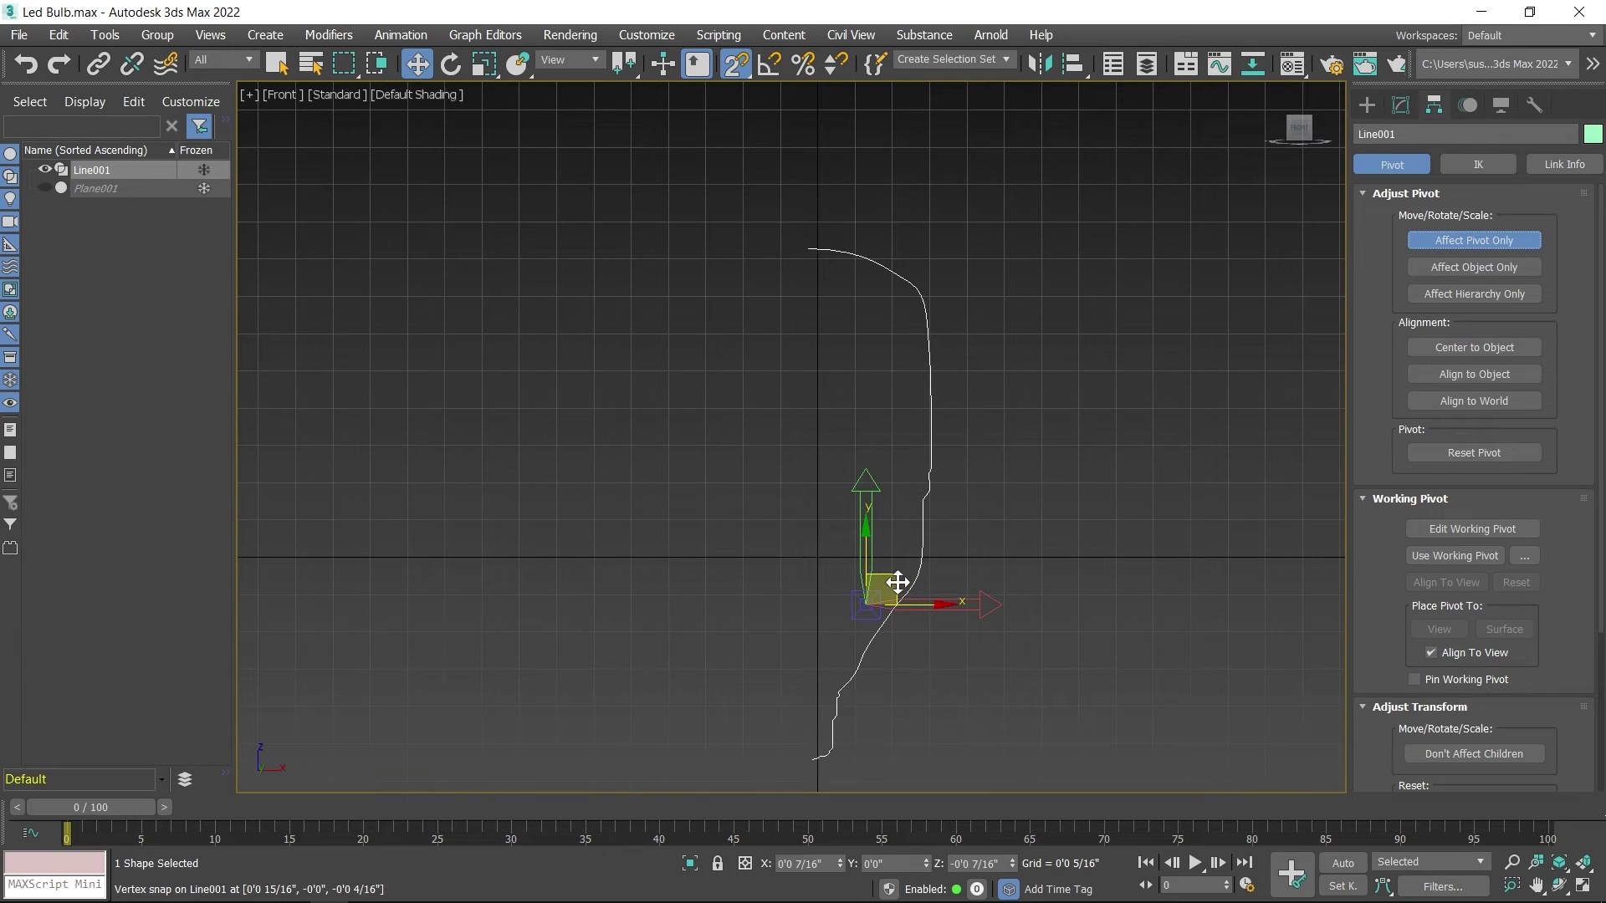
{"action": "left_click_drag", "start_coordinate": [897, 583], "coordinate": [833, 236]}
{"action": "scroll", "coordinate": [818, 243], "scroll_direction": "up", "scroll_amount": 15}
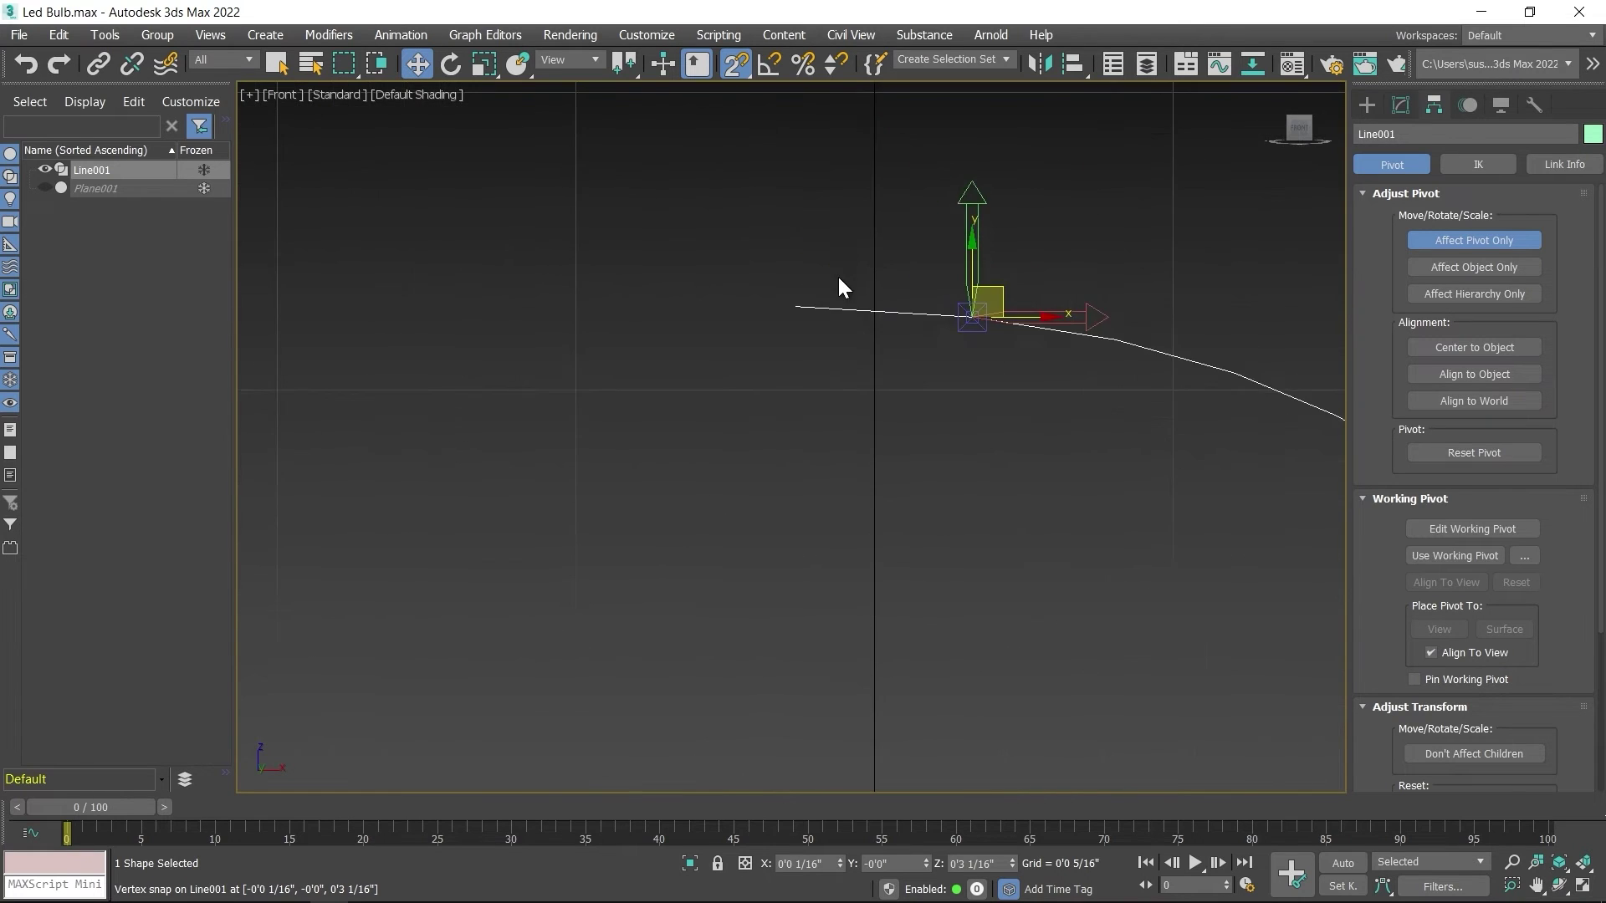
{"action": "left_click_drag", "start_coordinate": [987, 415], "coordinate": [810, 381]}
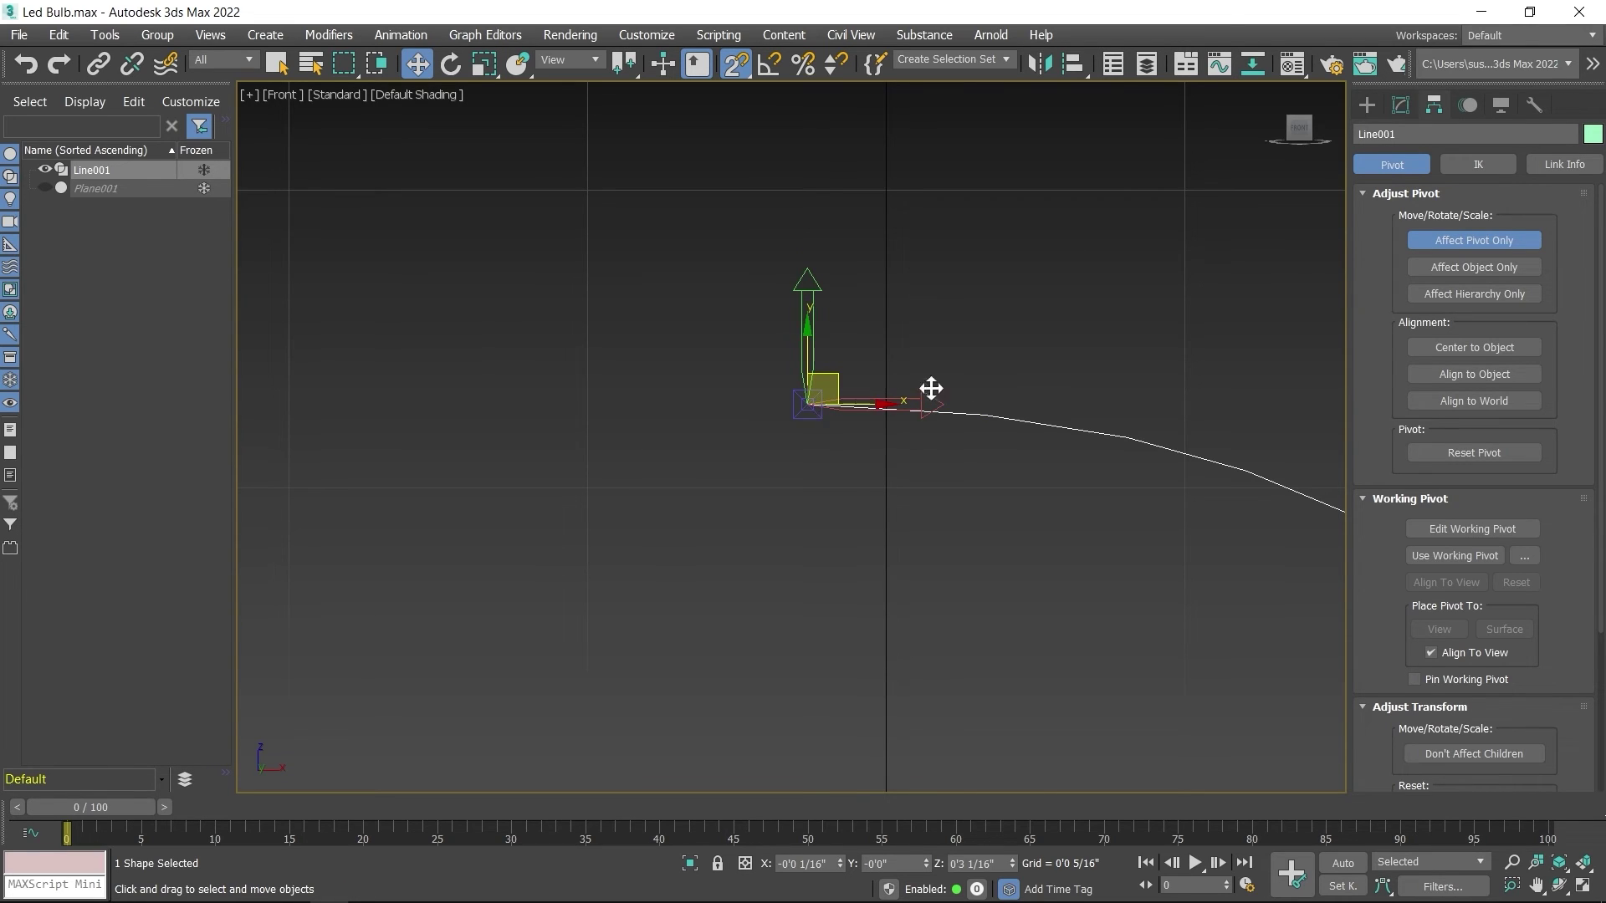
{"action": "left_click", "coordinate": [1433, 241]}
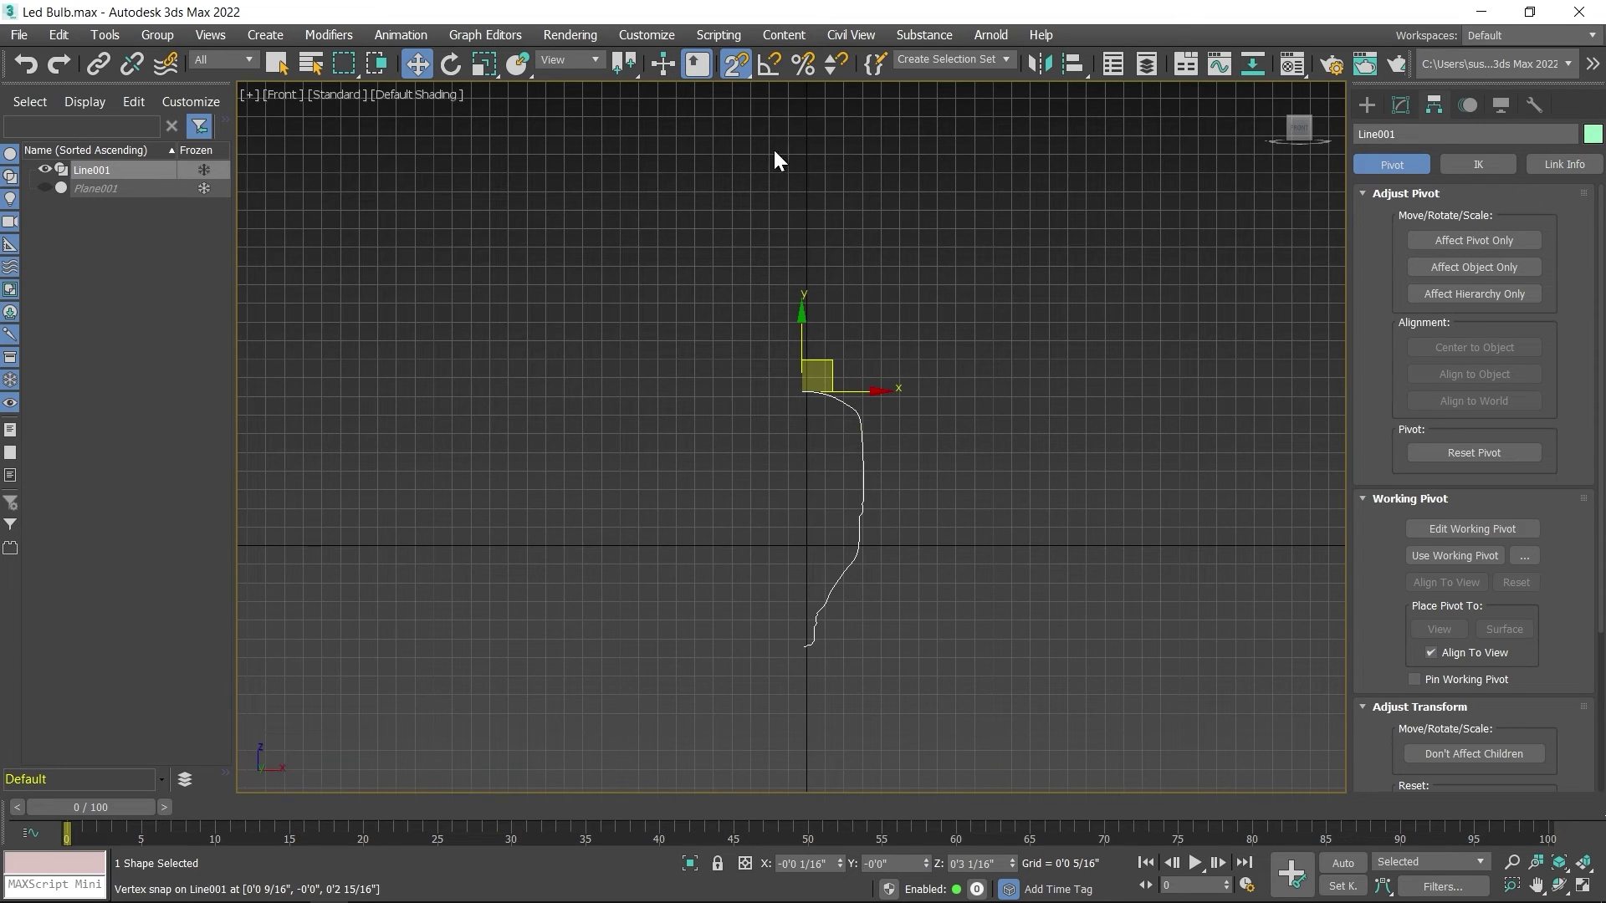
Turn snapping off and apply the Lathe modifier to Line001.
{"action": "left_click", "coordinate": [736, 67]}
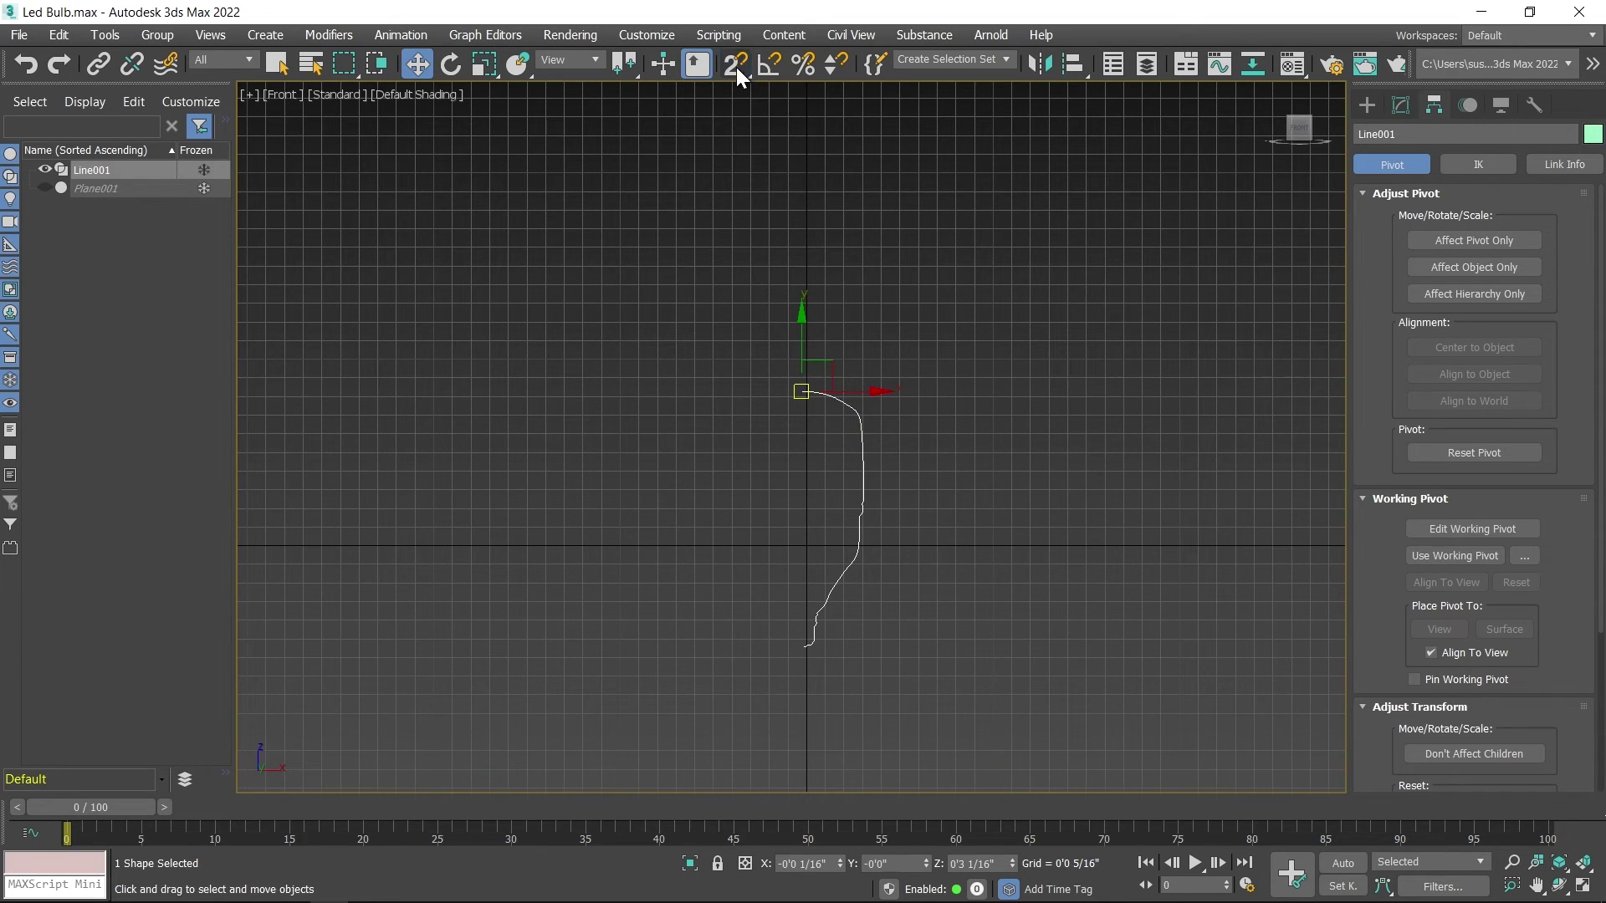
{"action": "left_click", "coordinate": [1402, 106]}
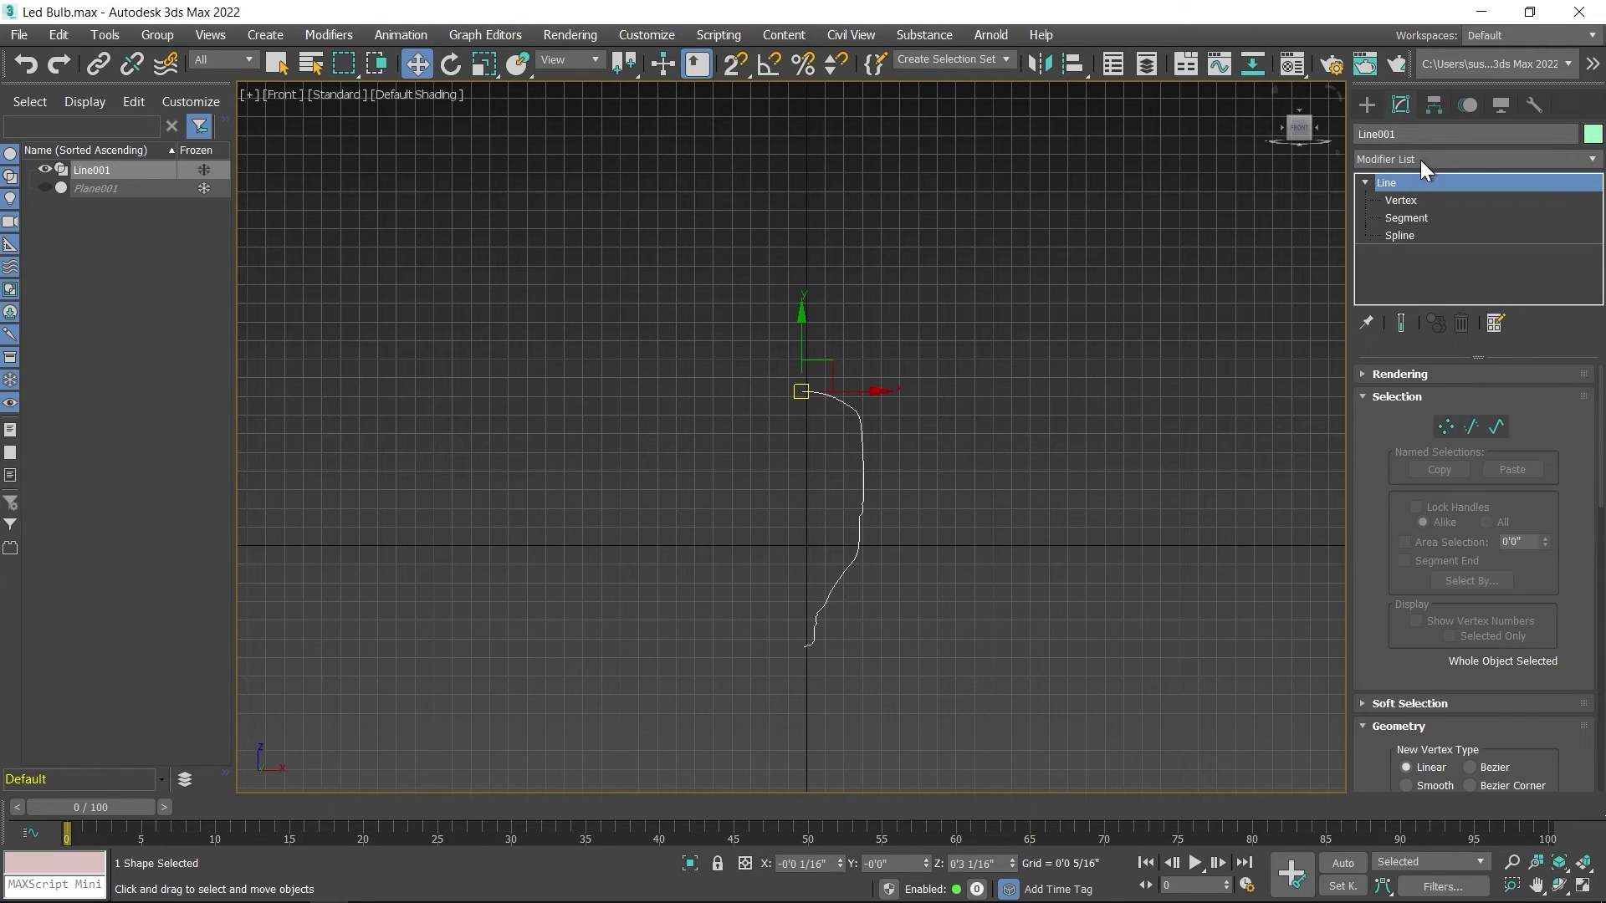
{"action": "left_click", "coordinate": [1420, 159]}
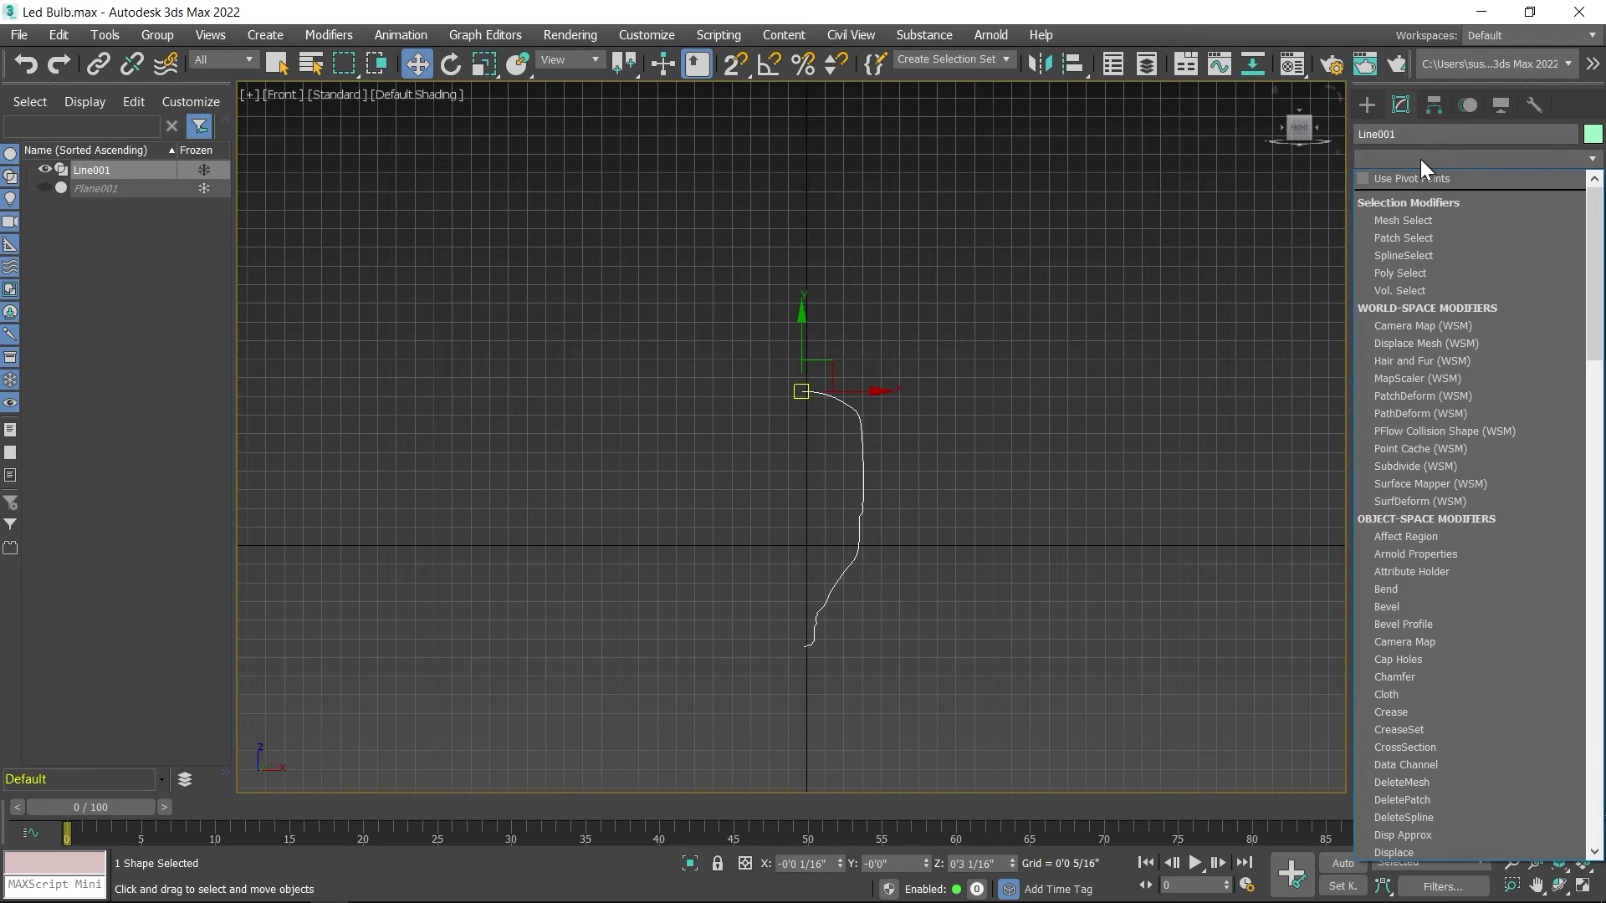
{"action": "key", "text": "l"}
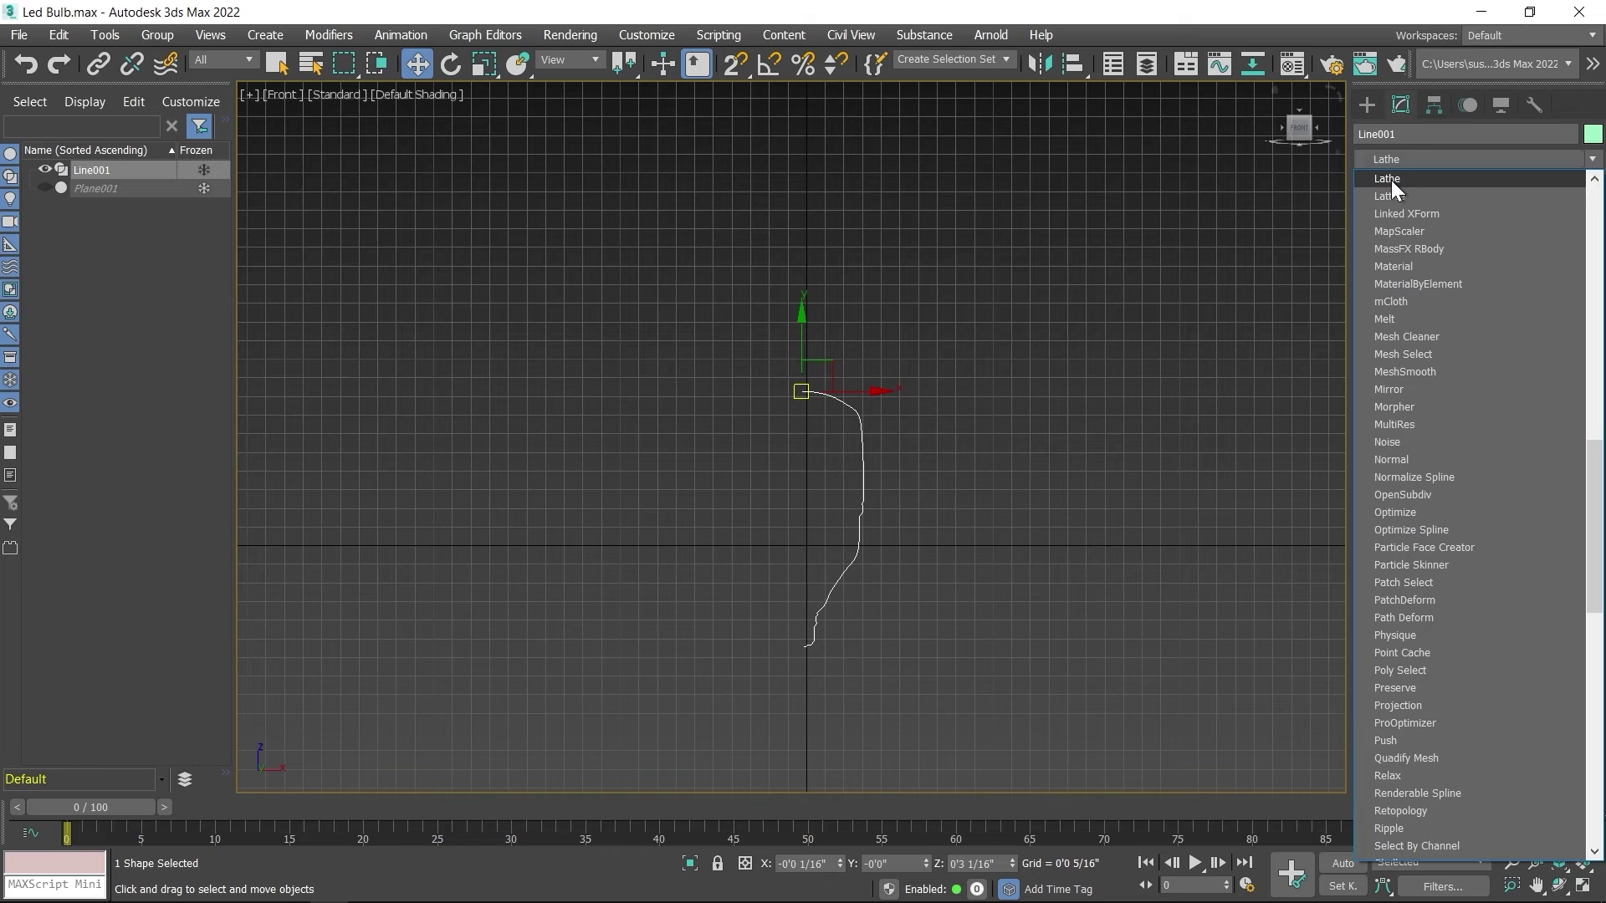
{"action": "left_click", "coordinate": [1392, 179]}
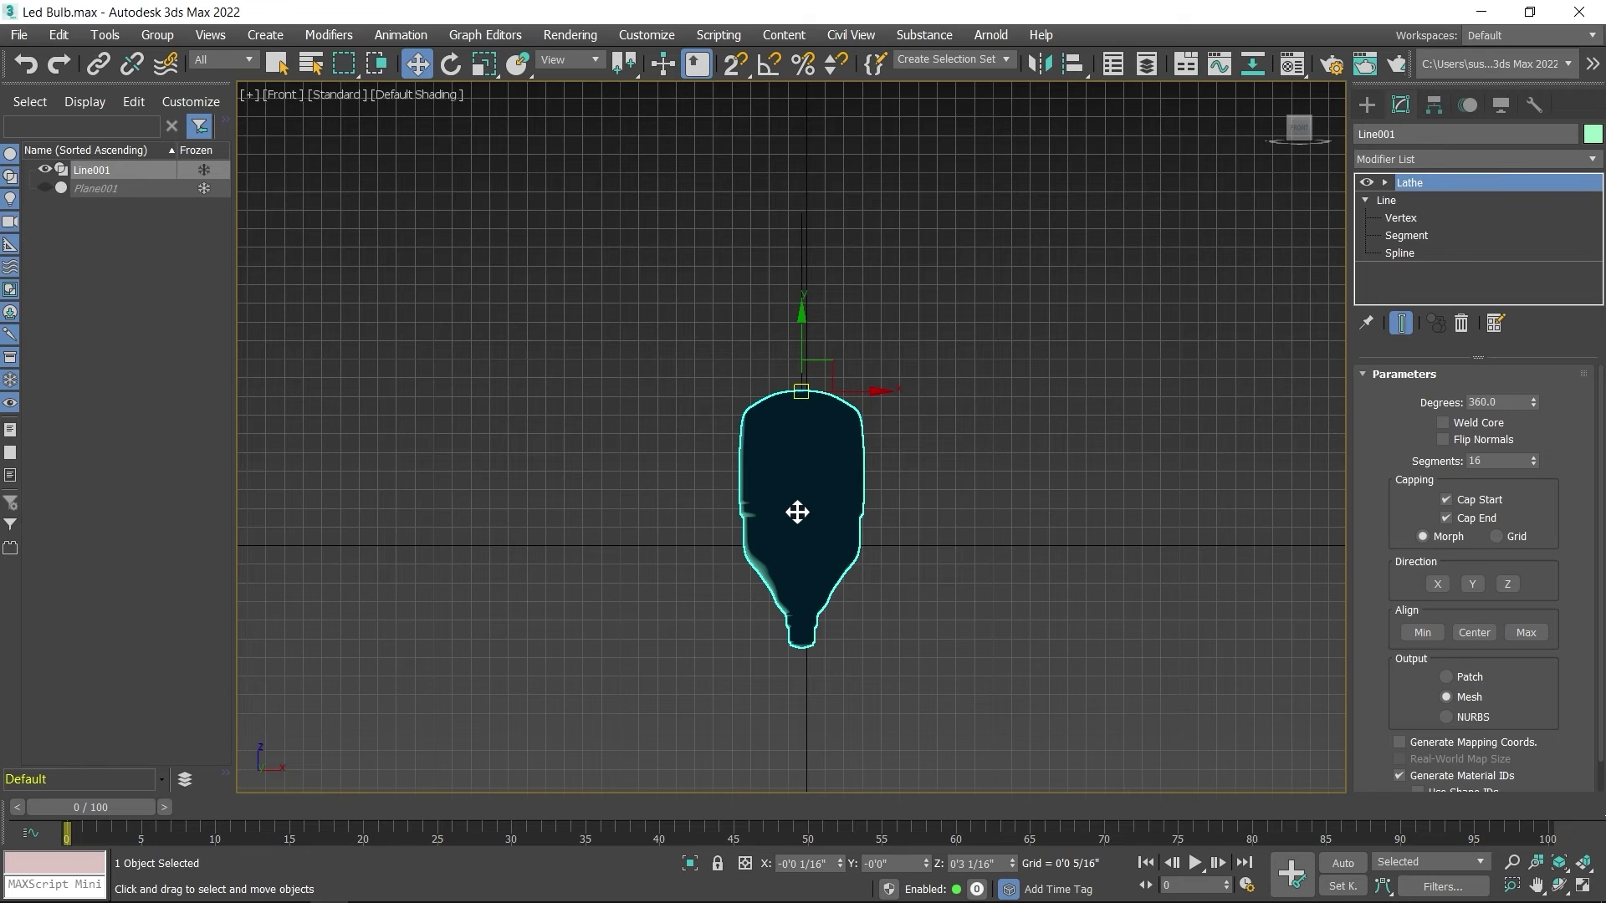
Turn on Flip Normals so the lathed bulb renders solid, and show Edged Faces.
{"action": "key", "text": "alt+w"}
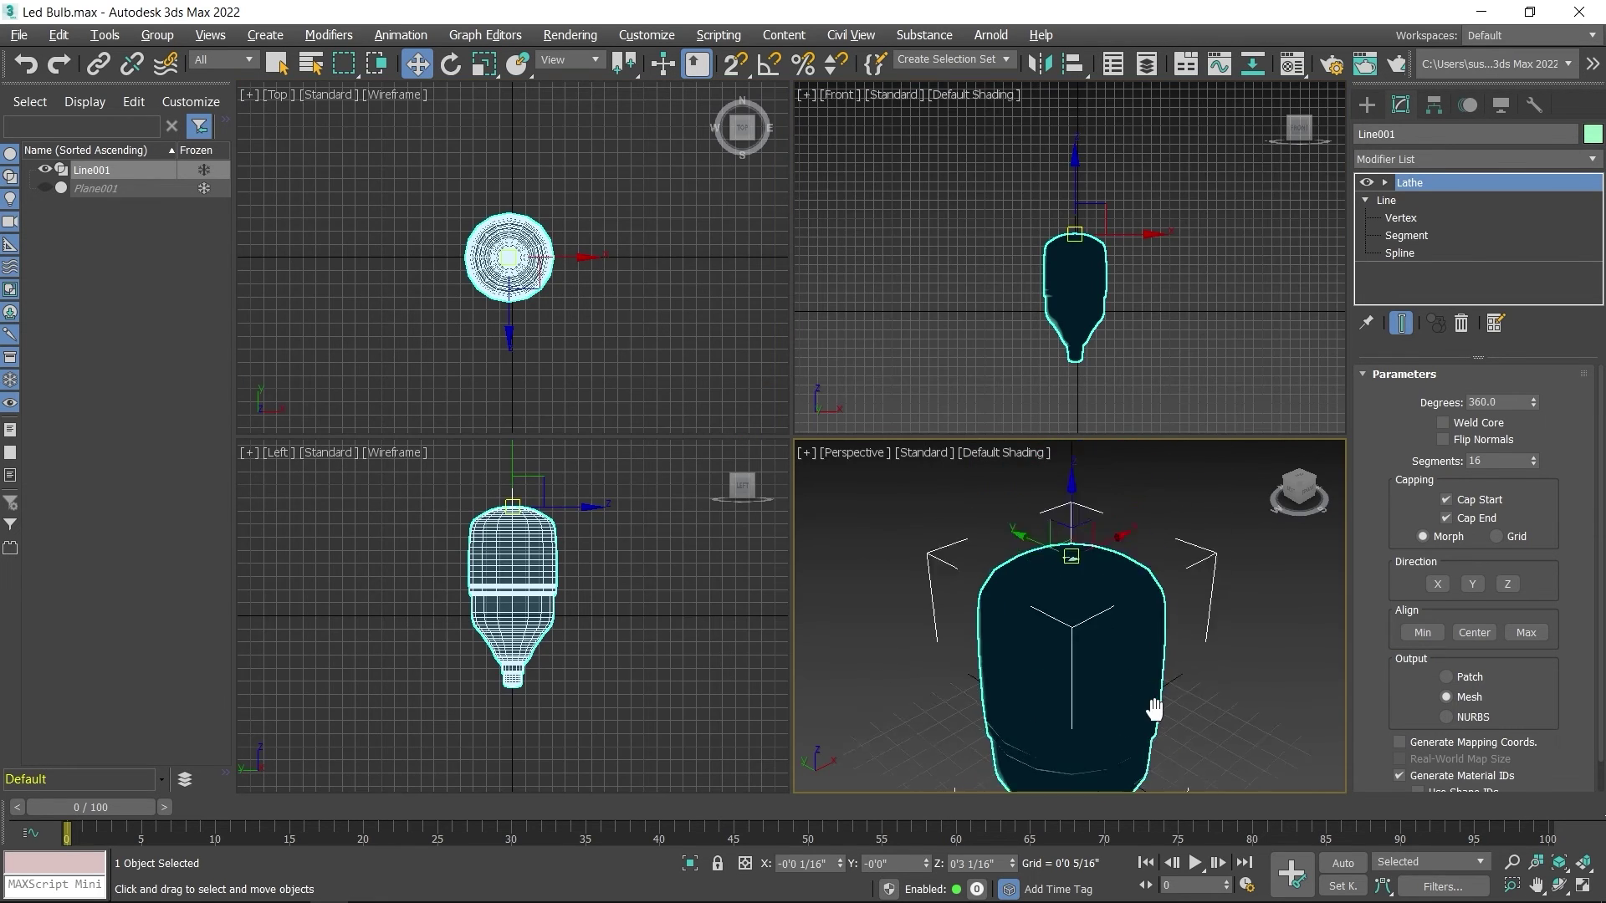
{"action": "left_click", "coordinate": [1477, 440]}
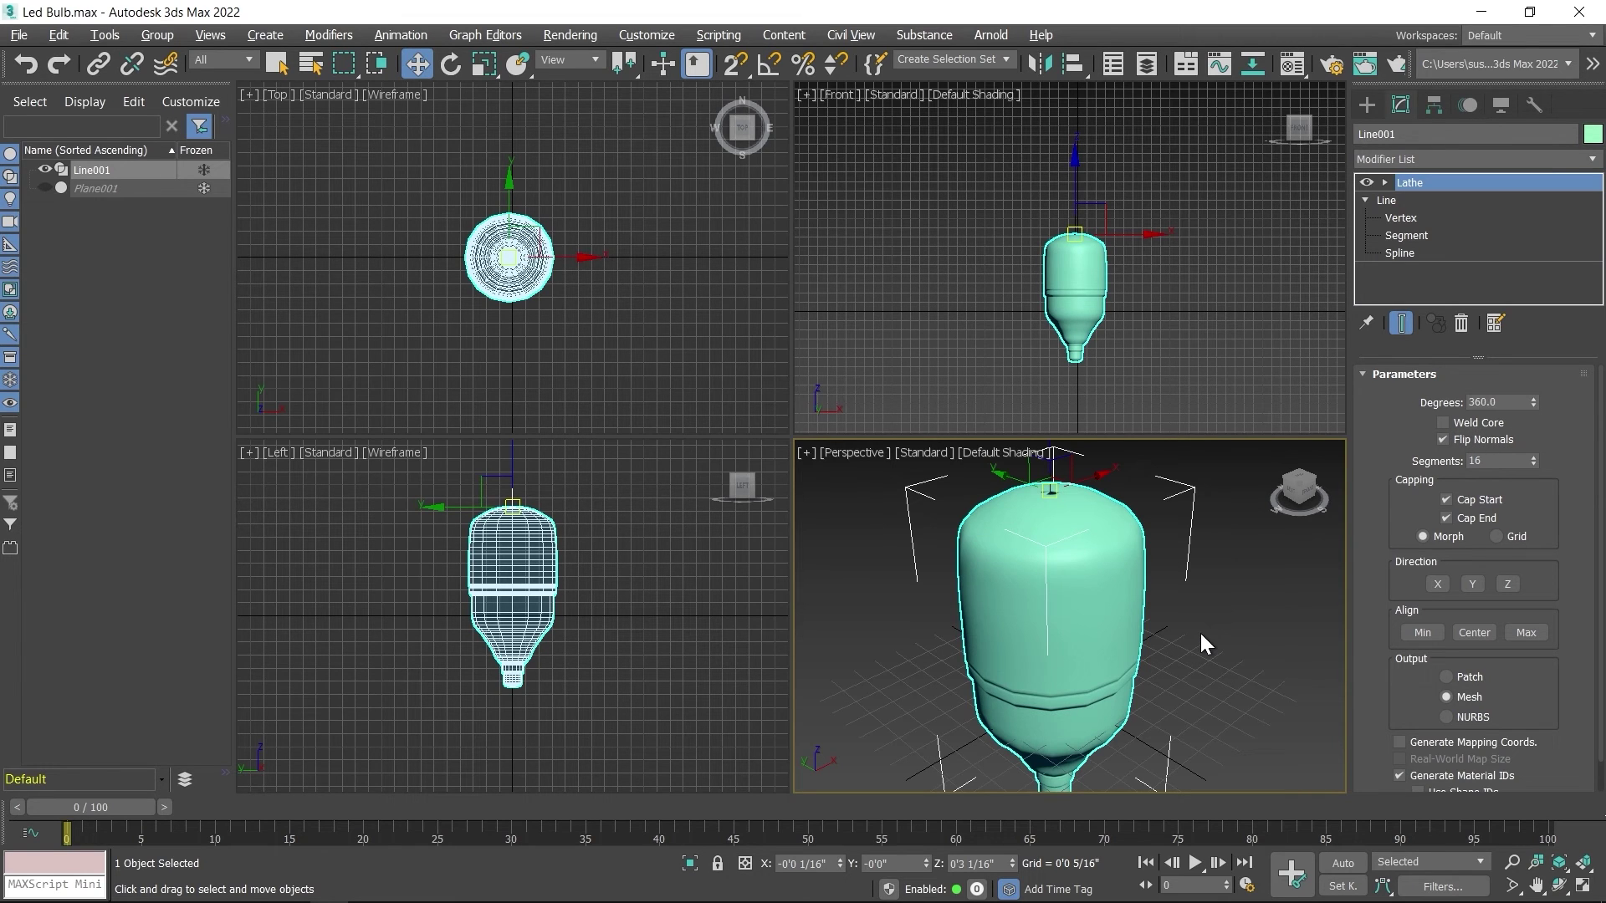
{"action": "key", "text": "alt+w"}
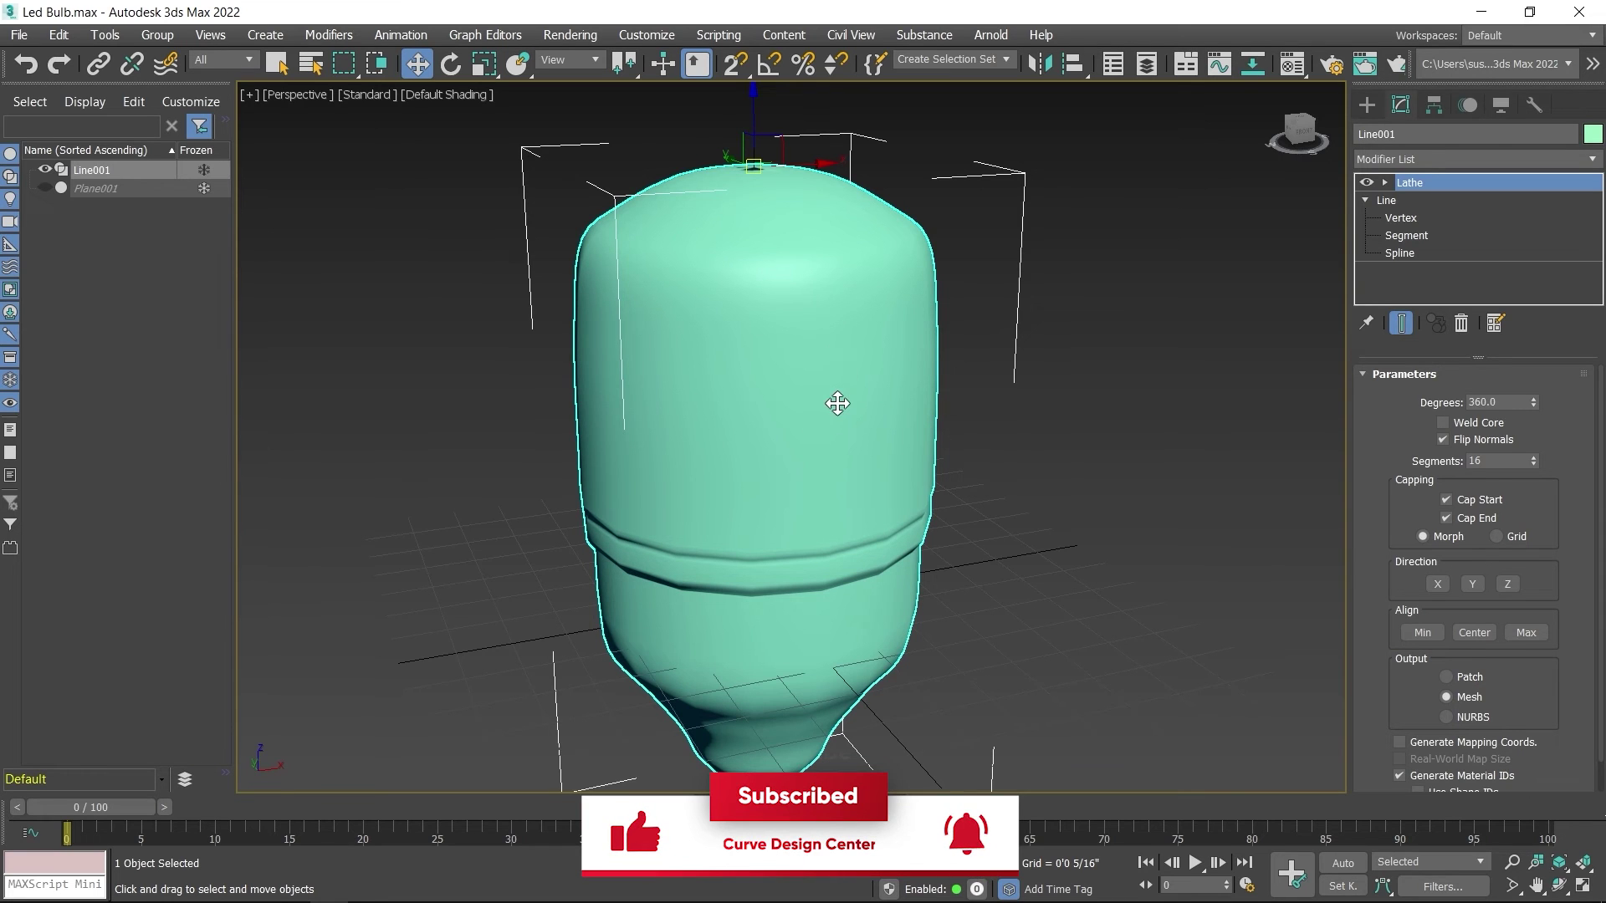
{"action": "key", "text": "F4"}
{"action": "middle_click_drag", "start_coordinate": [961, 527], "coordinate": [982, 540], "text": "alt"}
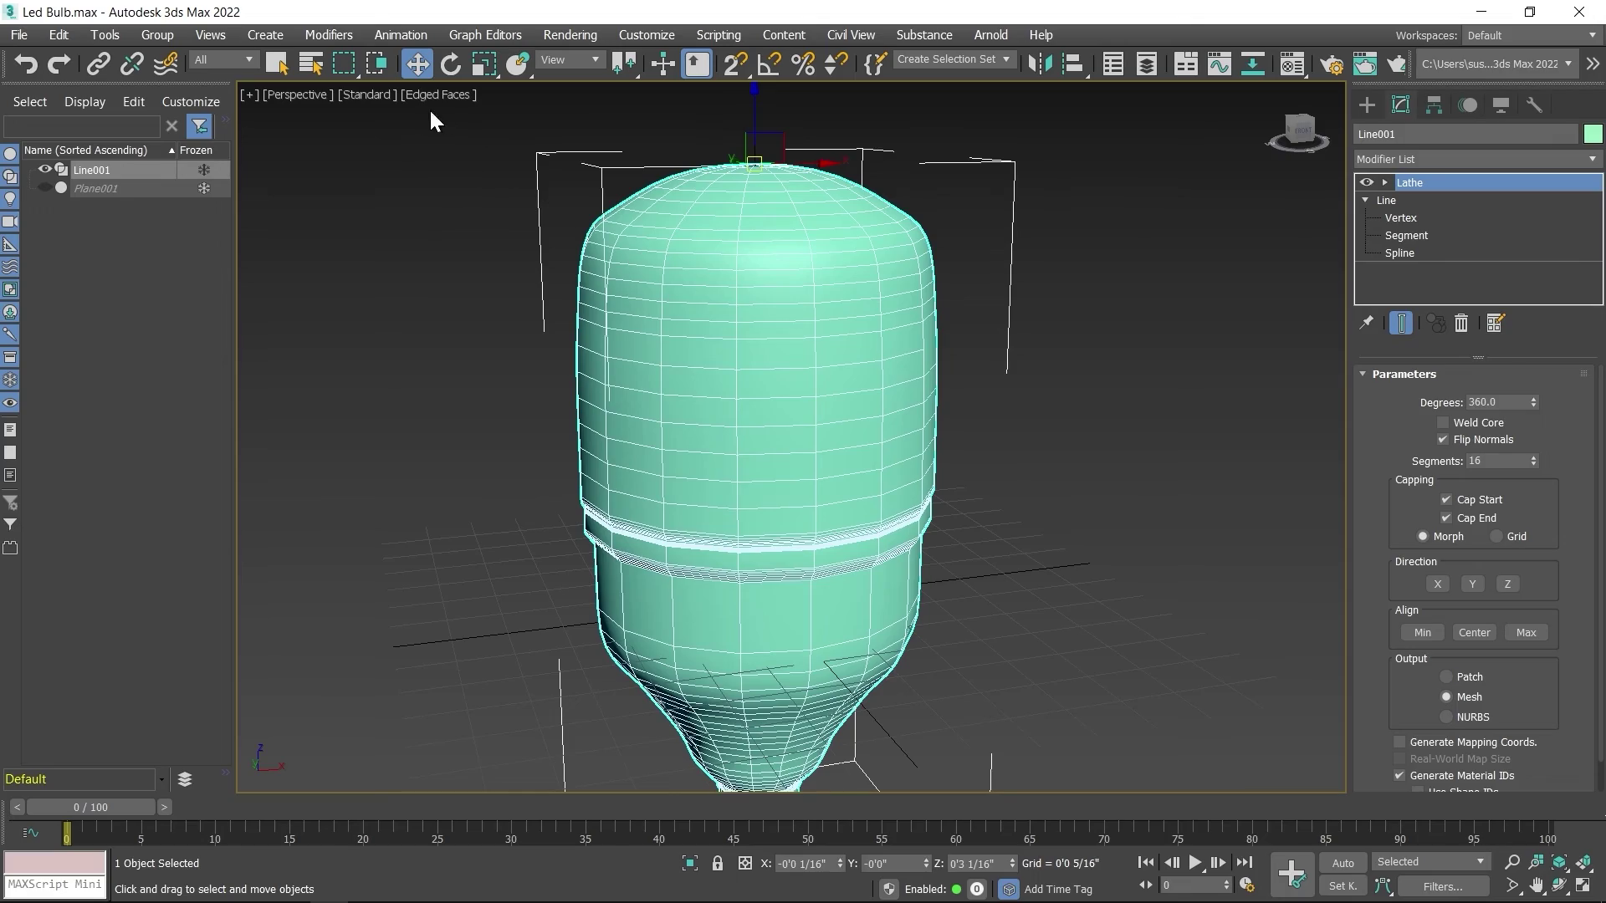
{"action": "middle_click_drag", "start_coordinate": [1051, 599], "coordinate": [994, 495], "text": "alt"}
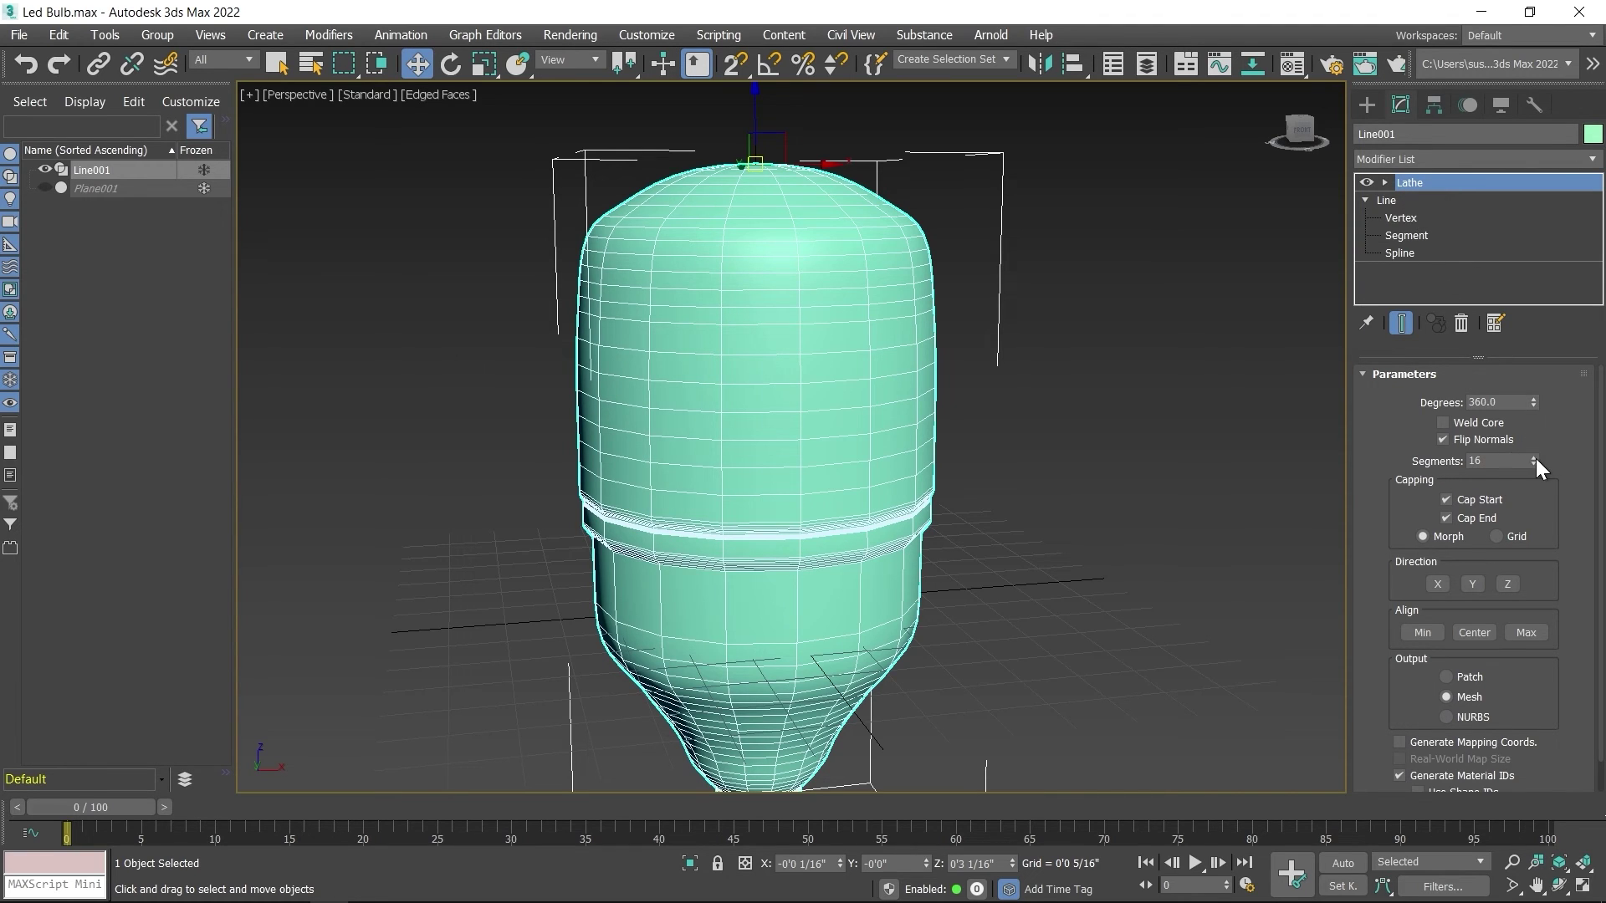
Set the Lathe's radial Segments to 22.
{"action": "left_click_drag", "start_coordinate": [1536, 458], "coordinate": [1536, 438]}
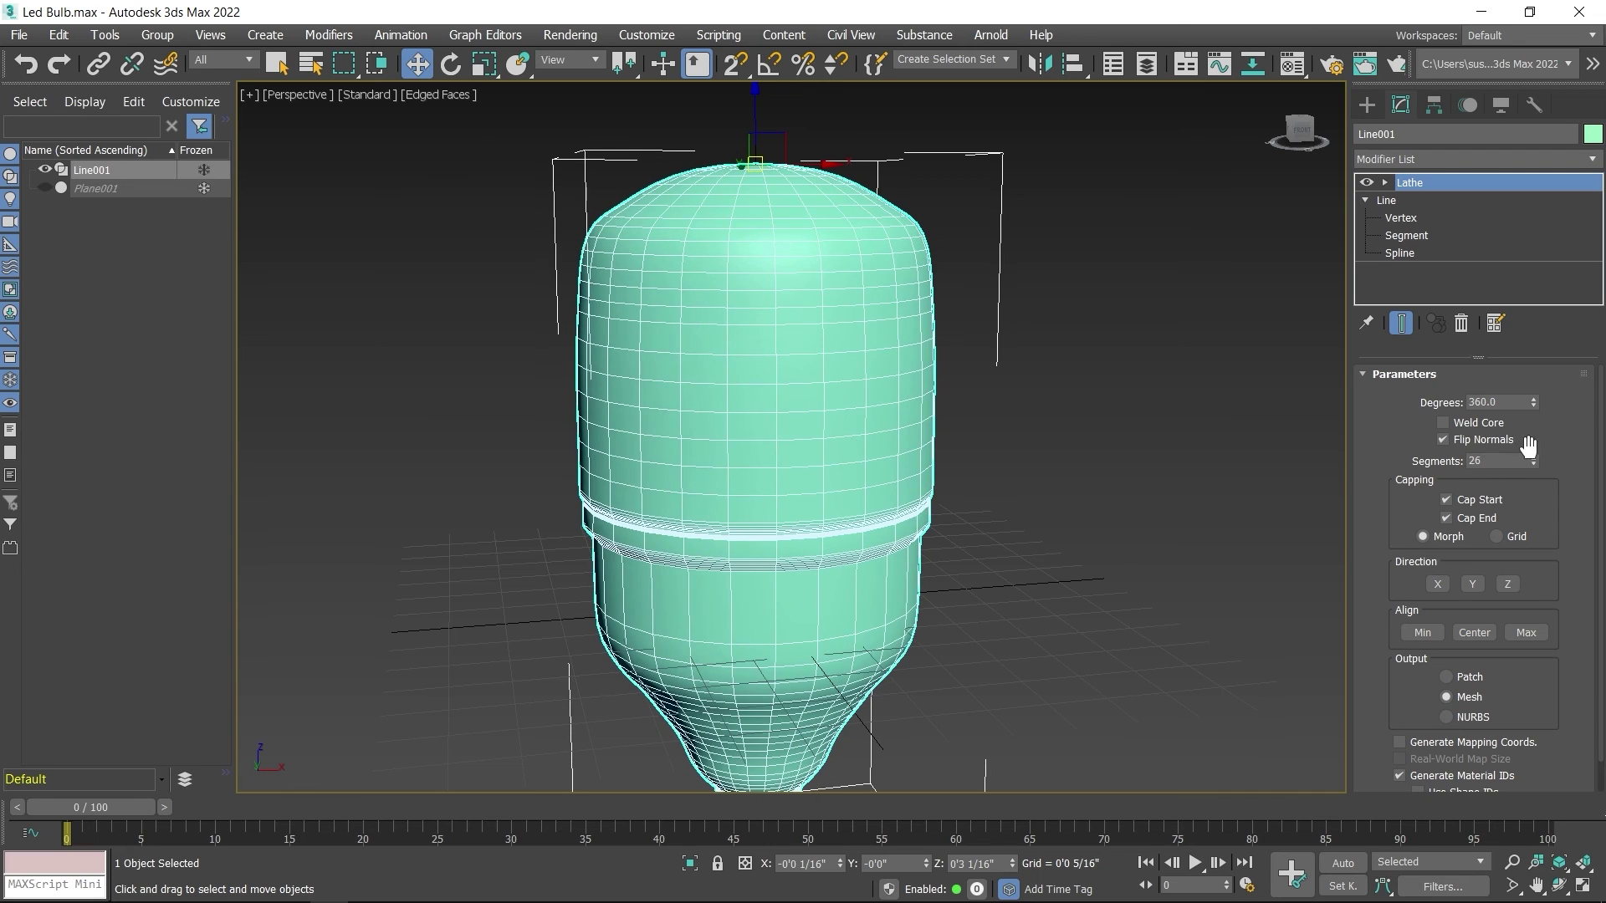
{"action": "double_click", "coordinate": [1511, 460]}
{"action": "type", "text": "22"}
{"action": "key", "text": "Return"}
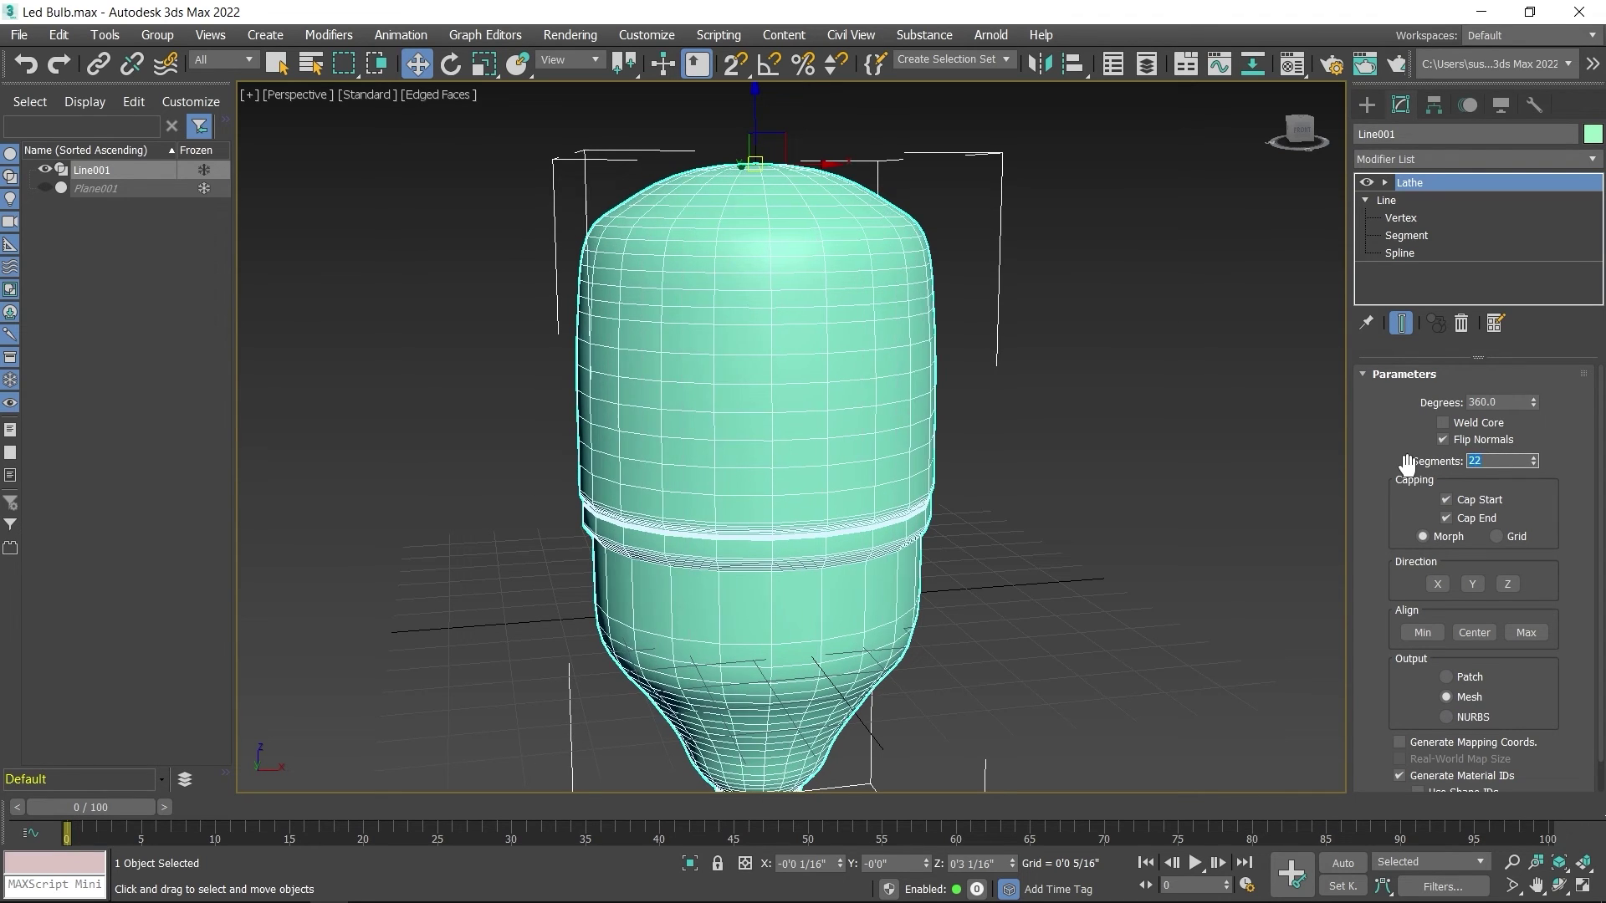
{"action": "middle_click_drag", "start_coordinate": [931, 566], "coordinate": [1014, 462], "text": "alt"}
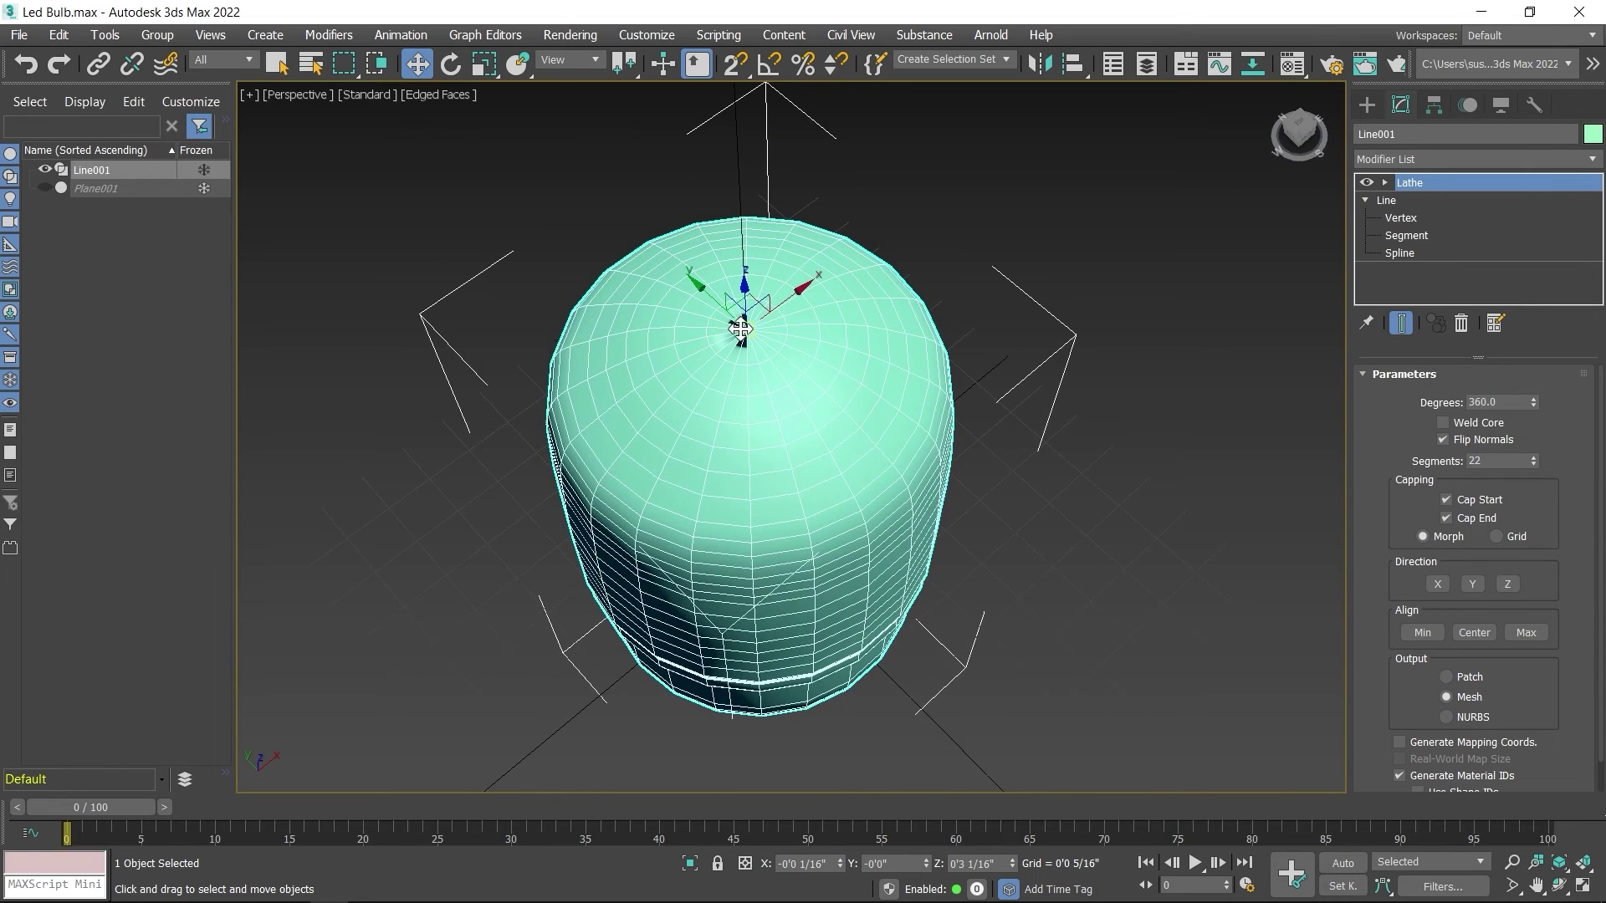
{"action": "scroll", "coordinate": [740, 329], "scroll_direction": "up", "scroll_amount": 5}
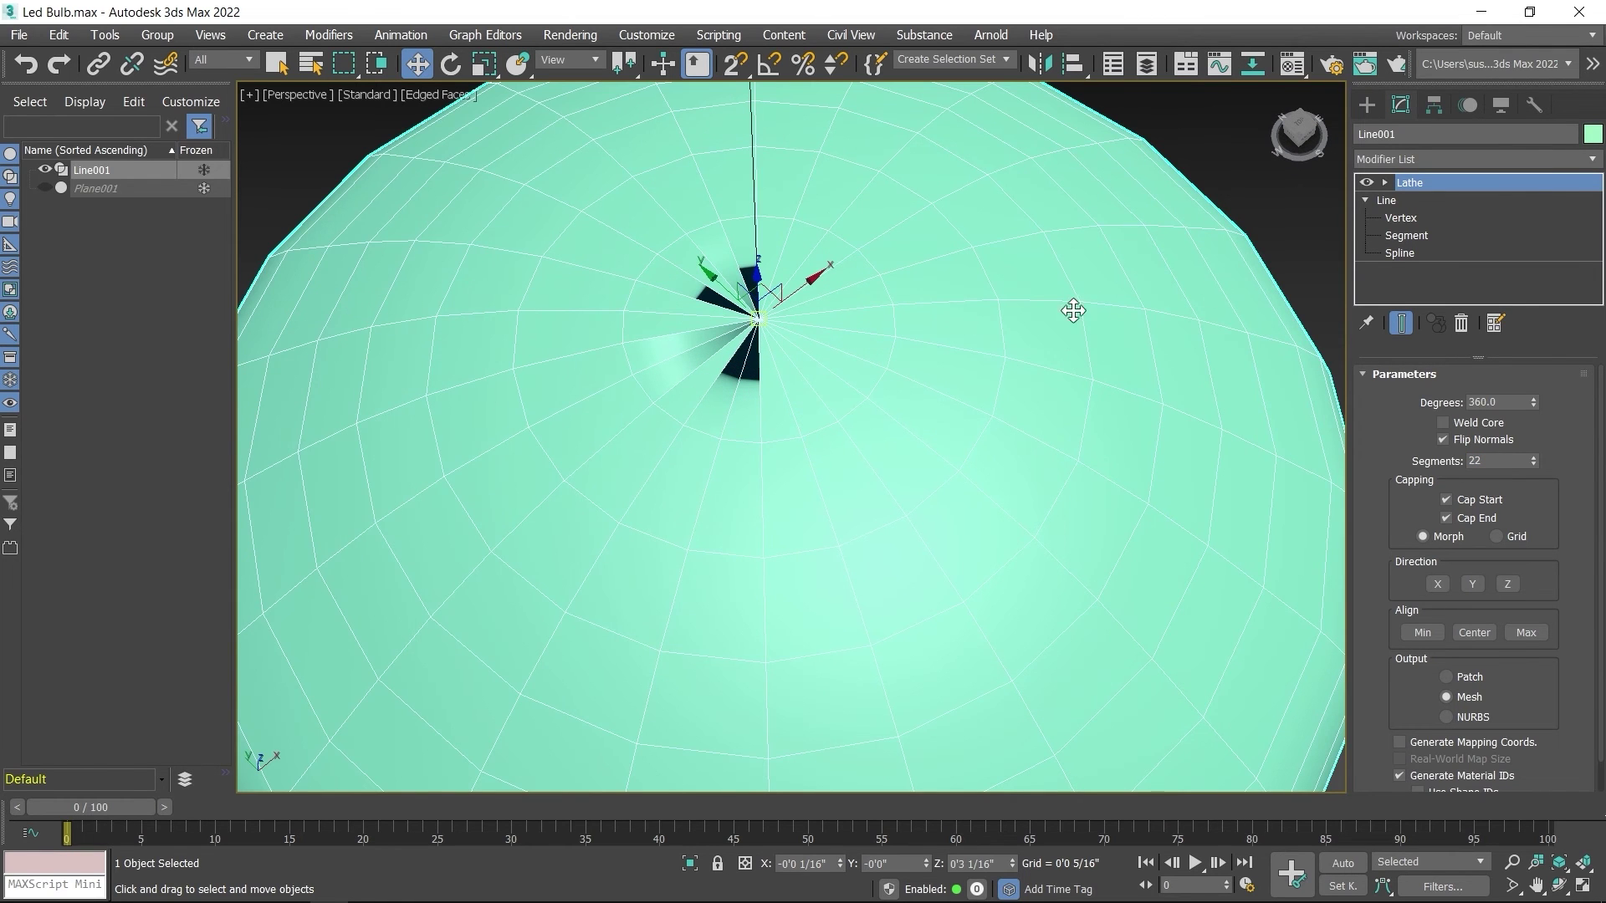
Switch Line001 to Vertex level with Show End Result on to see the lathed mesh.
{"action": "left_click", "coordinate": [1406, 216]}
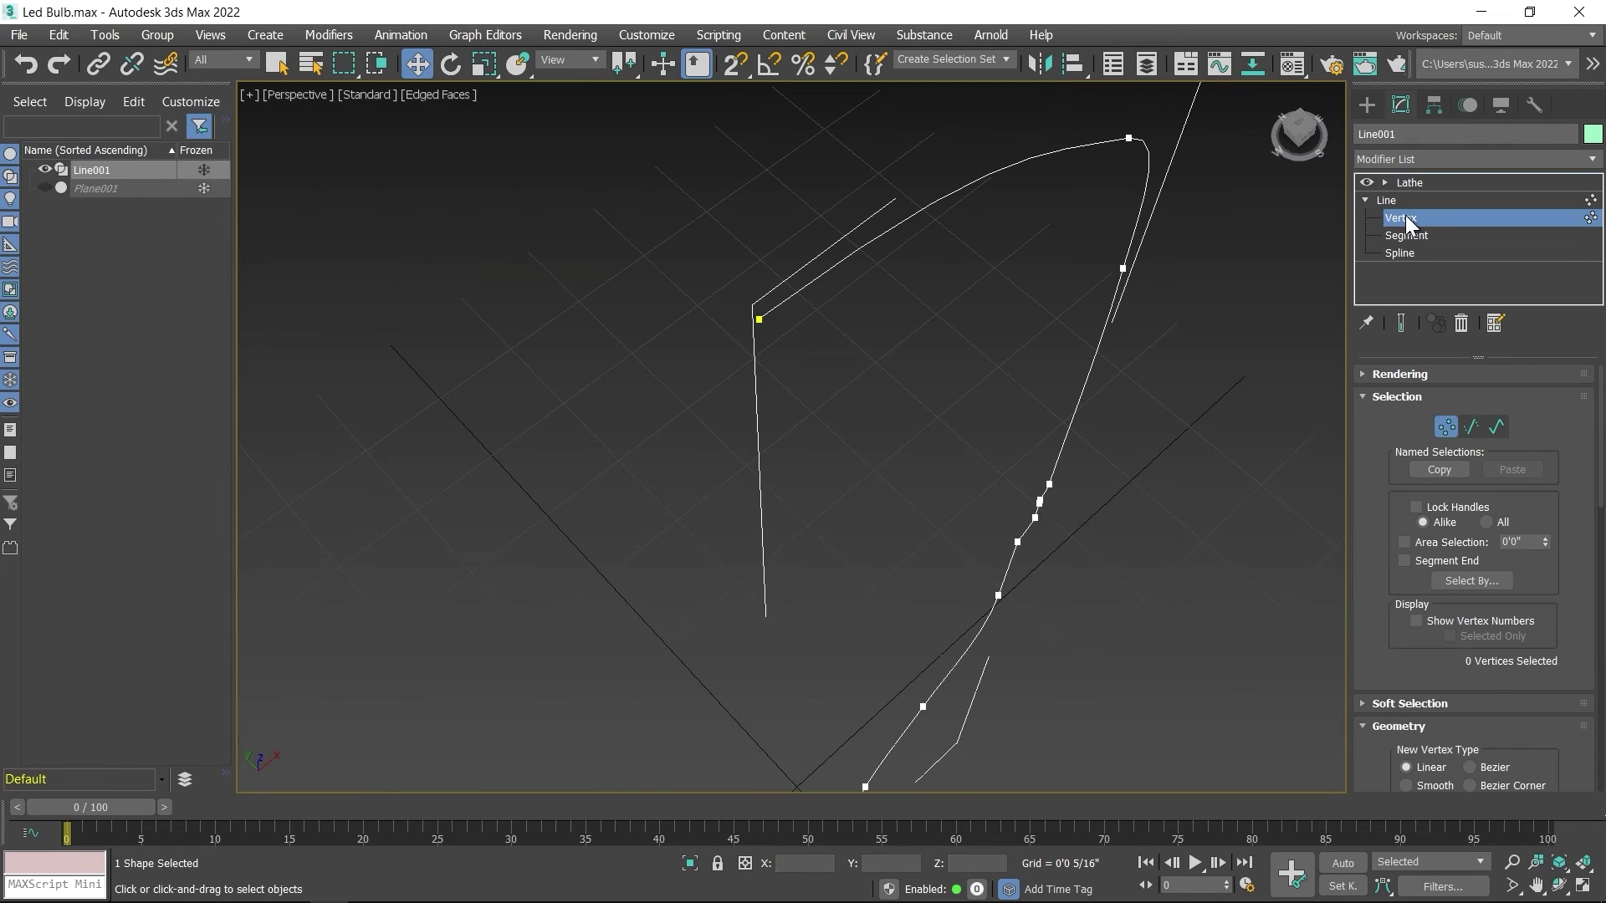
{"action": "left_click", "coordinate": [1401, 323]}
{"action": "scroll", "coordinate": [841, 450], "scroll_direction": "down", "scroll_amount": 3}
{"action": "middle_click_drag", "start_coordinate": [749, 441], "coordinate": [910, 484], "text": "alt"}
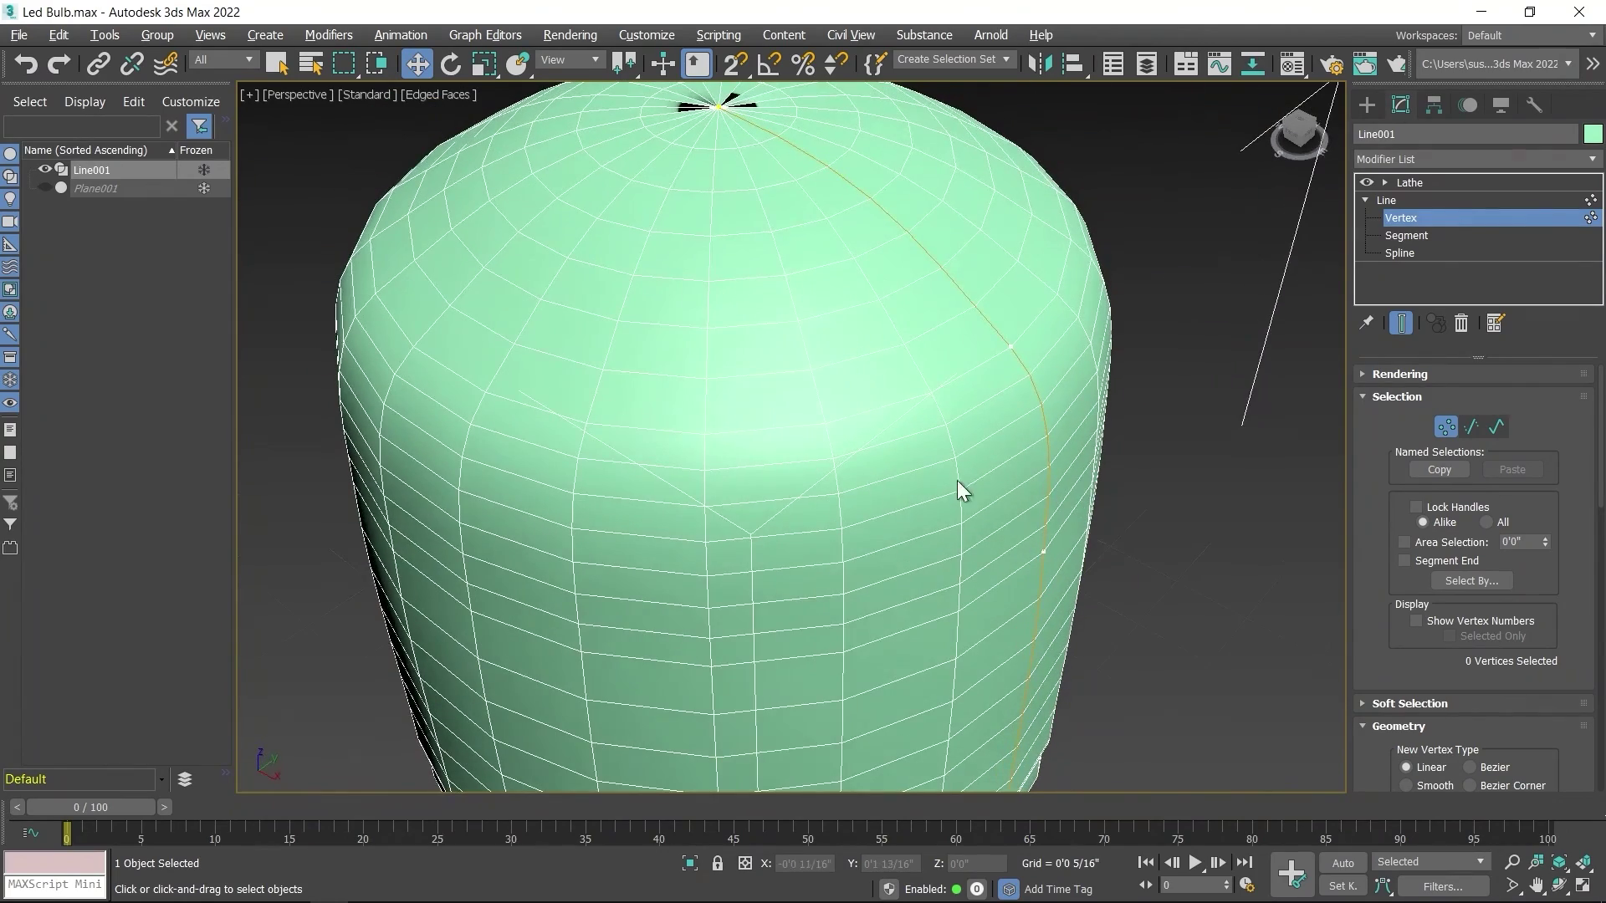
{"action": "left_click_drag", "start_coordinate": [1121, 523], "coordinate": [1116, 599]}
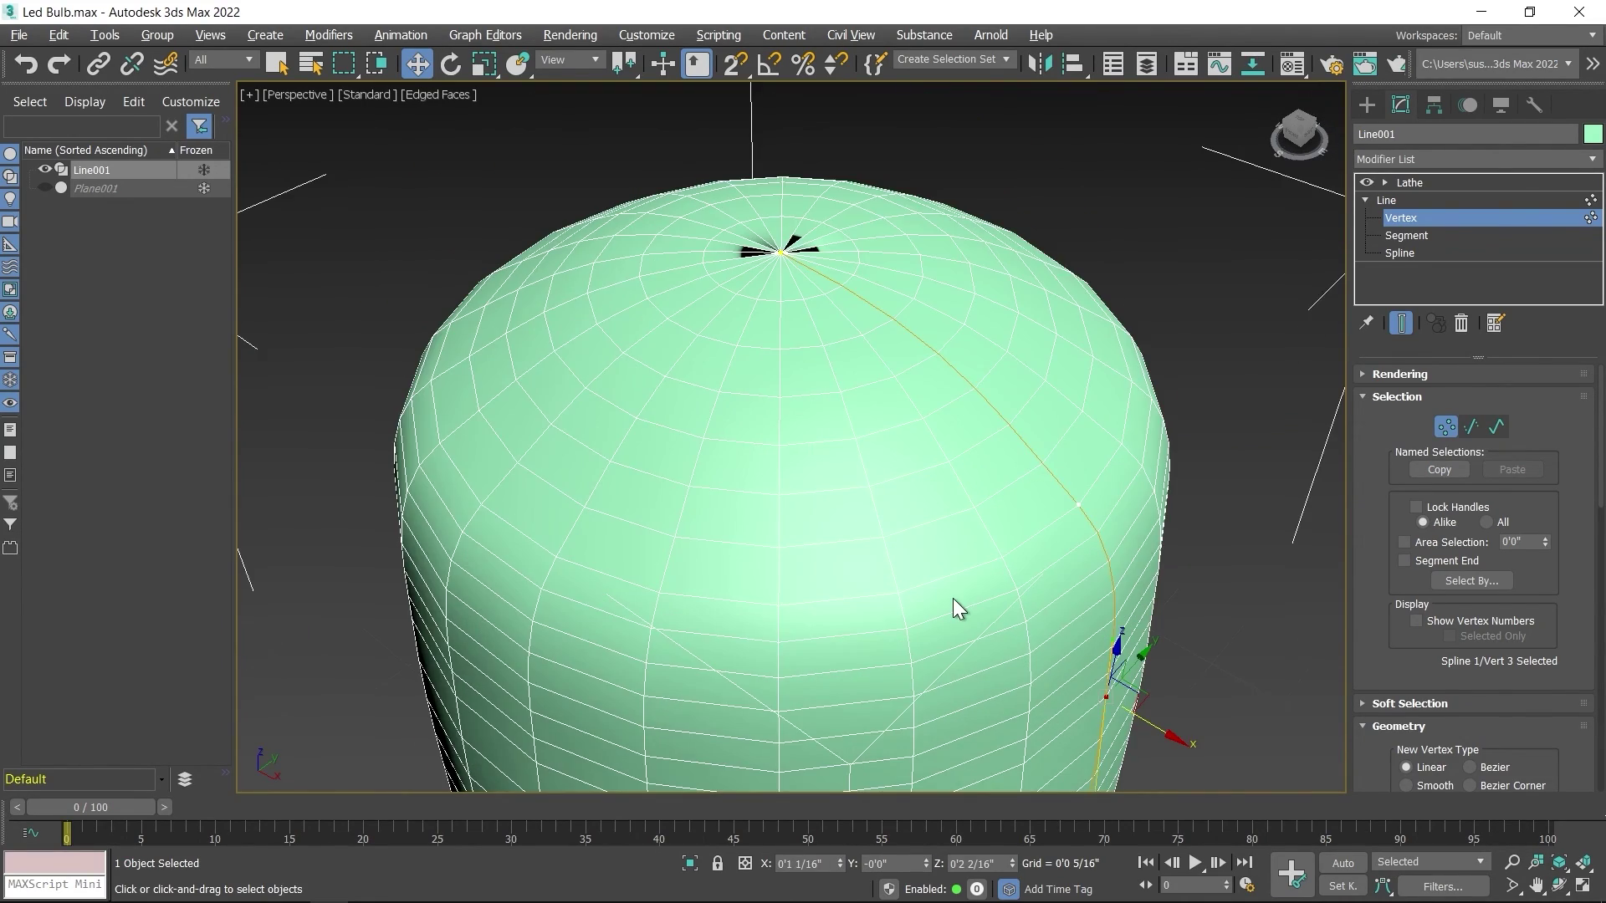
In the four-view layout, select only the profile's top vertex at the bulb's centre.
{"action": "key", "text": "alt+w"}
{"action": "middle_click_drag", "start_coordinate": [590, 290], "coordinate": [615, 293]}
{"action": "scroll", "coordinate": [578, 285], "scroll_direction": "up", "scroll_amount": 6}
{"action": "middle_click_drag", "start_coordinate": [521, 323], "coordinate": [552, 243]}
{"action": "scroll", "coordinate": [552, 243], "scroll_direction": "up", "scroll_amount": 4}
{"action": "left_click_drag", "start_coordinate": [557, 270], "coordinate": [555, 274]}
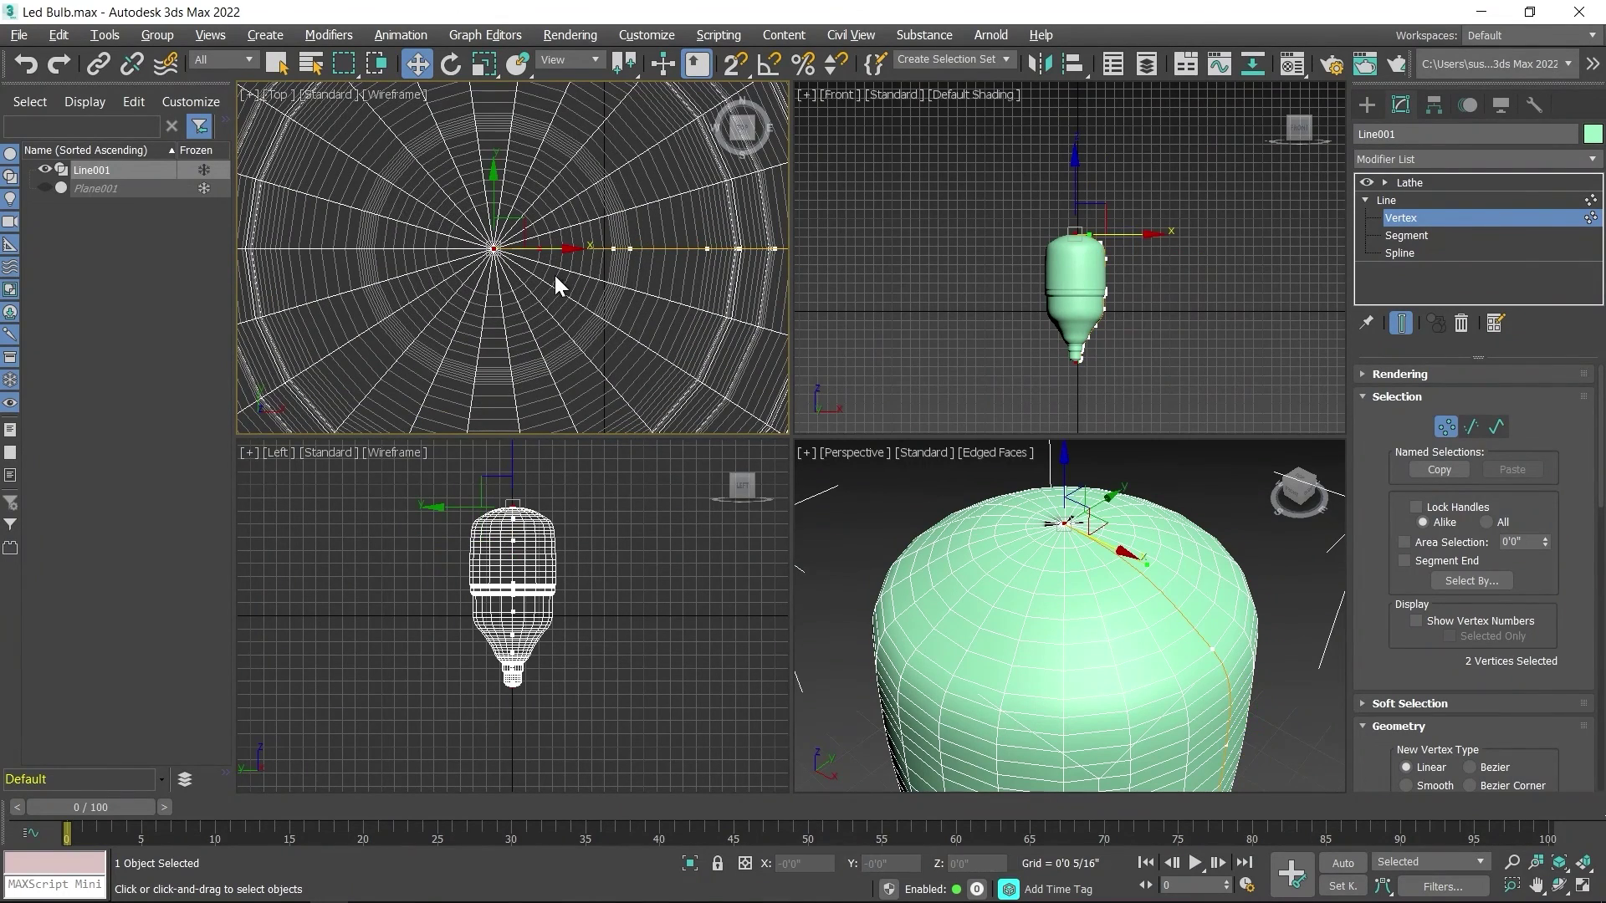
{"action": "left_click", "coordinate": [1064, 523]}
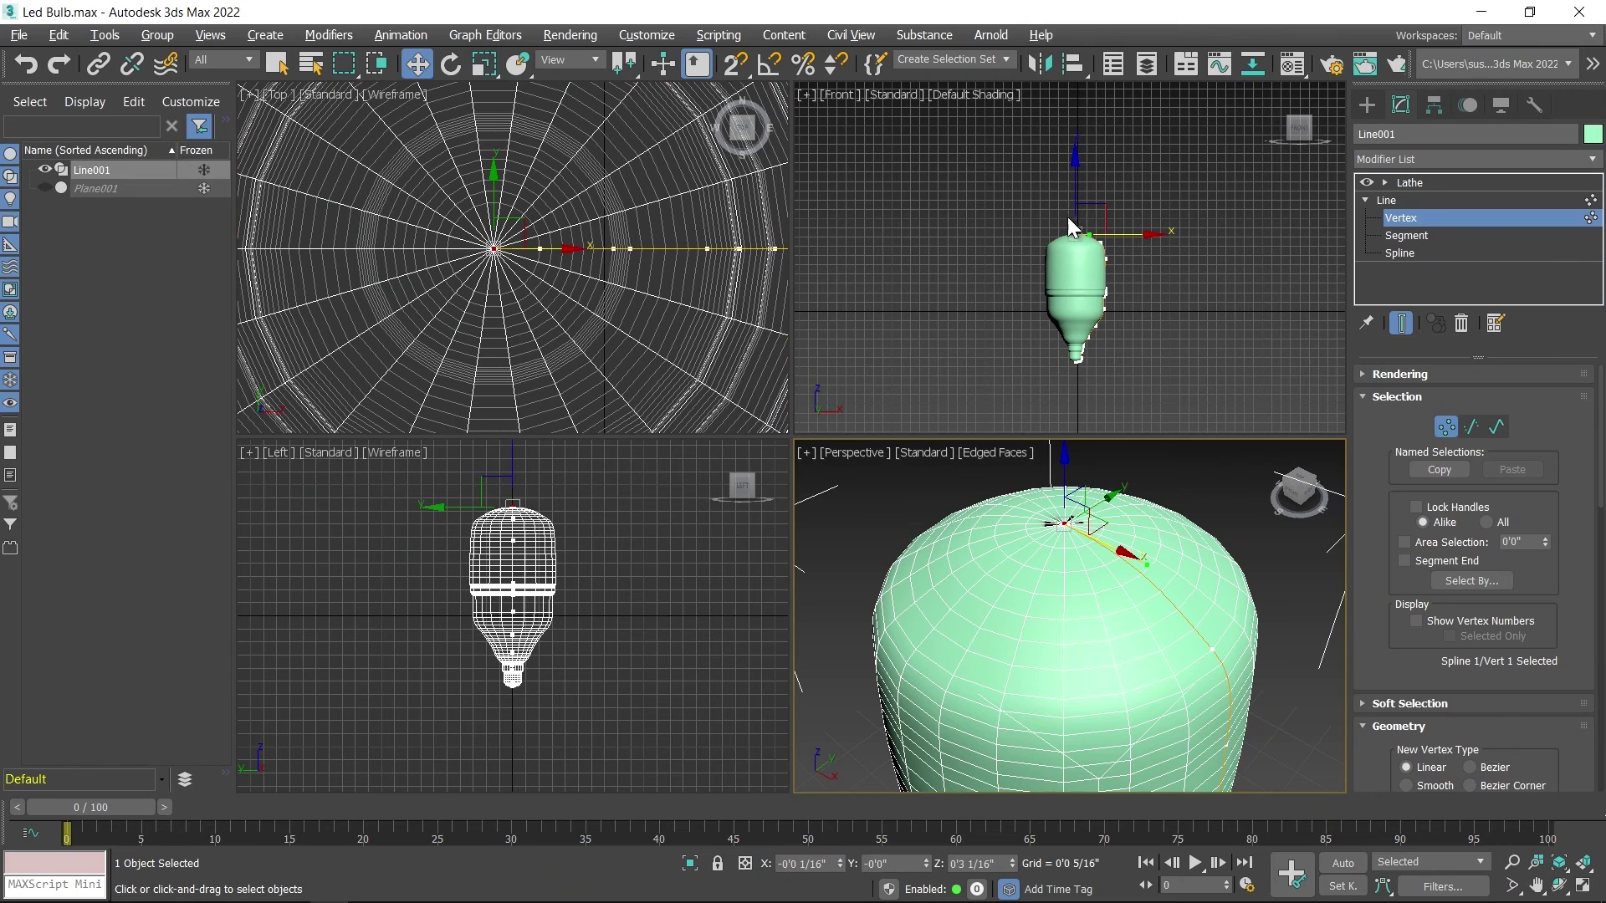
Move the top vertex onto the bulb's centre axis, checking the front view in wireframe.
{"action": "scroll", "coordinate": [1061, 207], "scroll_direction": "up", "scroll_amount": 6}
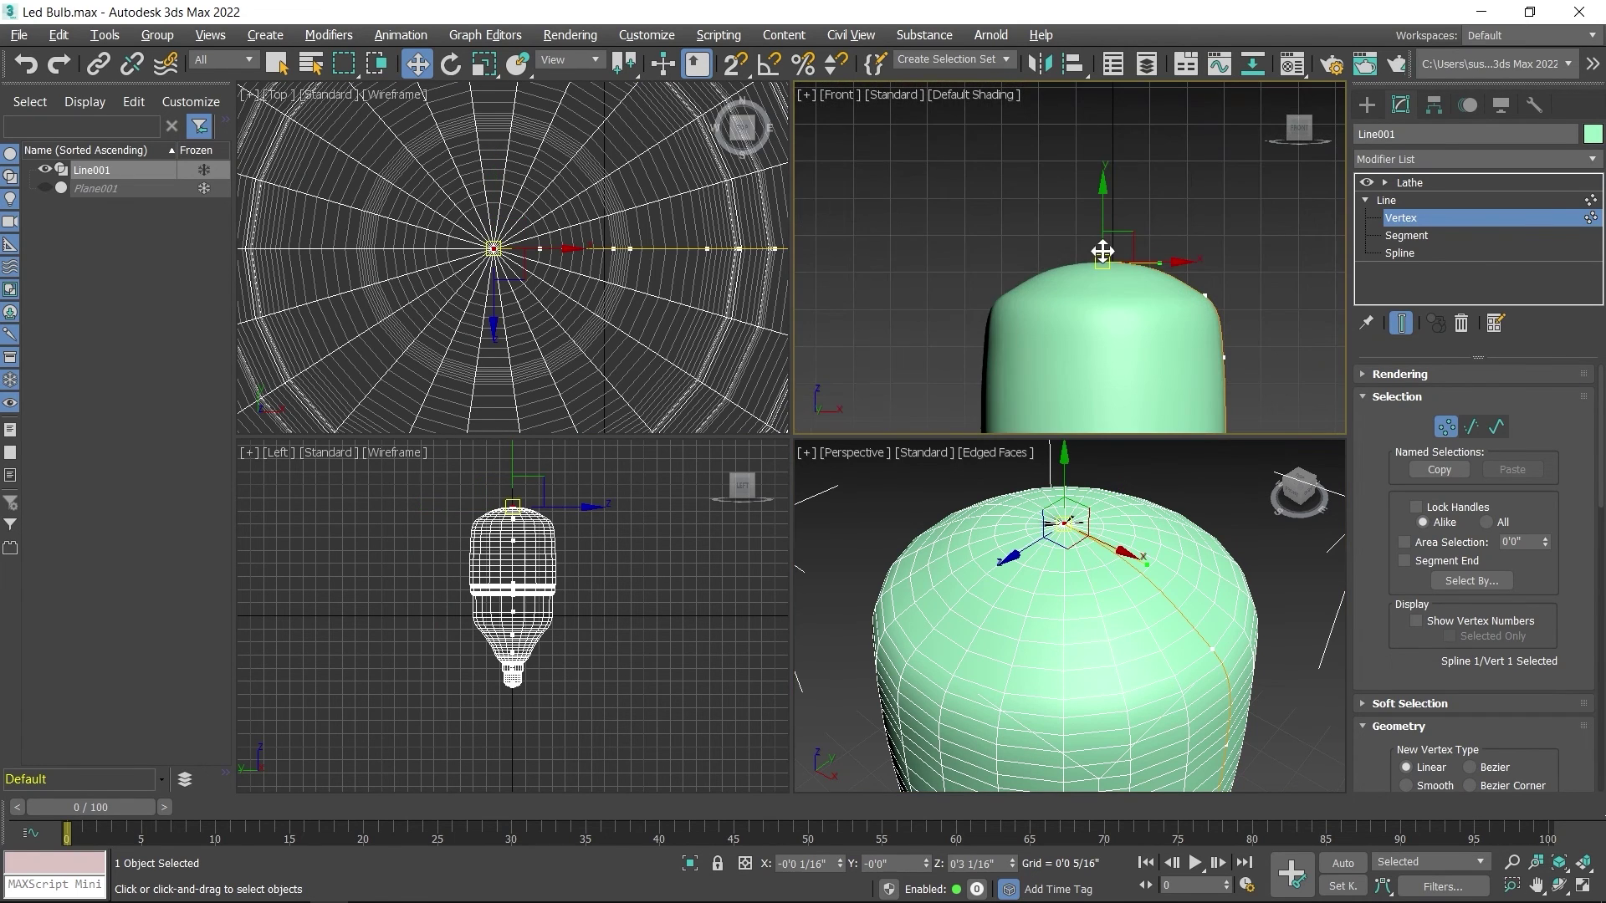
{"action": "middle_click_drag", "start_coordinate": [1125, 299], "coordinate": [1091, 278]}
{"action": "key", "text": "F3"}
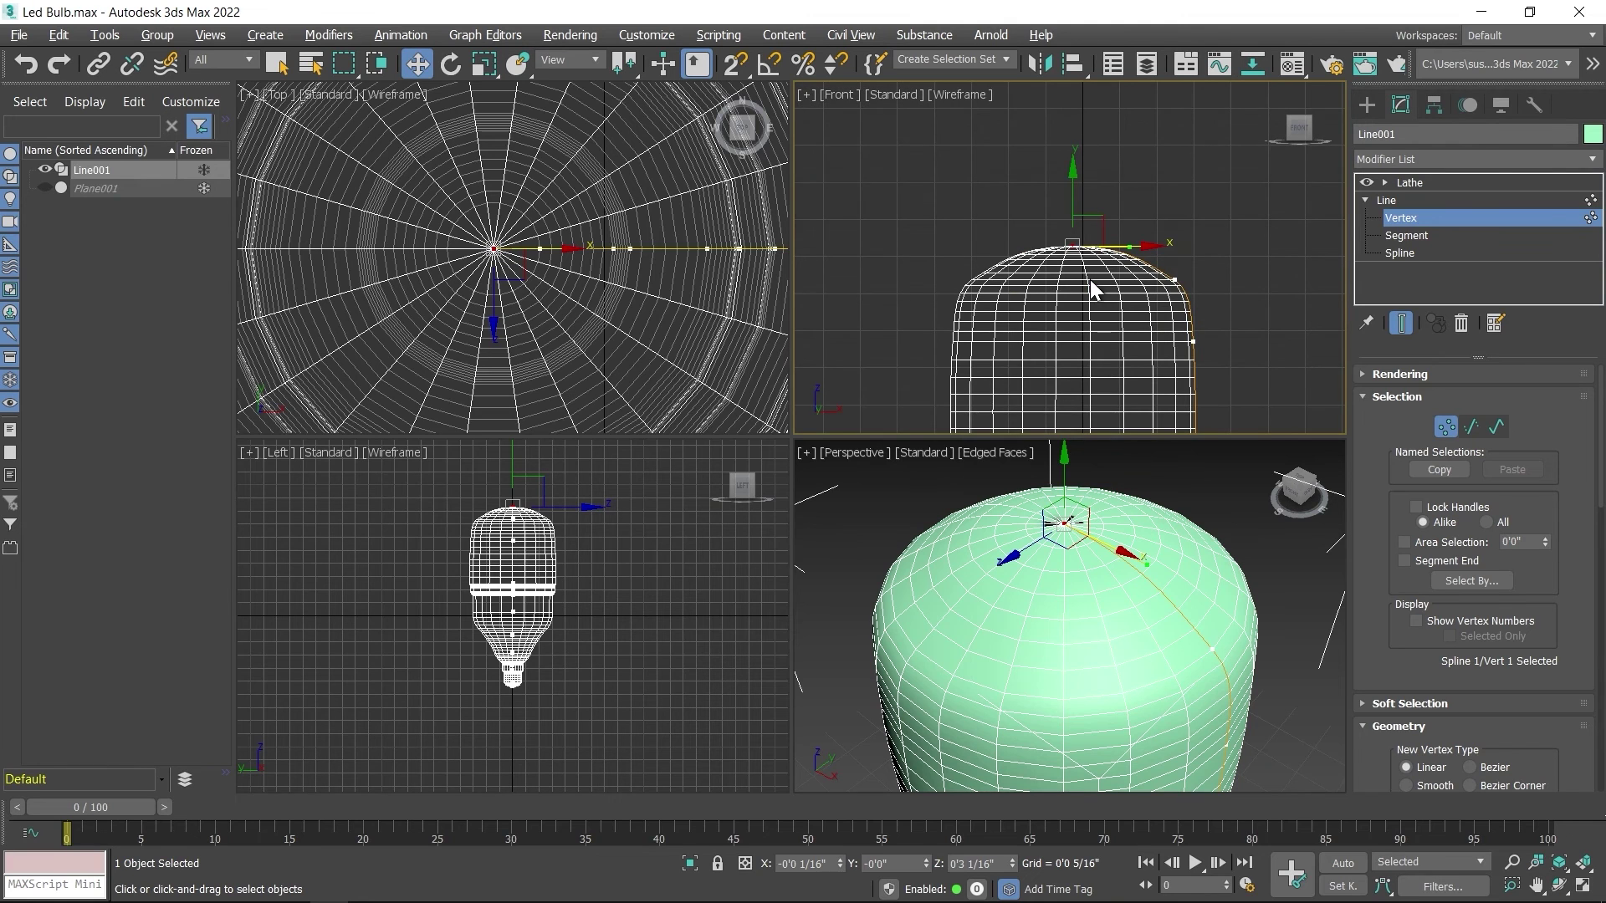
{"action": "scroll", "coordinate": [1089, 249], "scroll_direction": "up", "scroll_amount": 4}
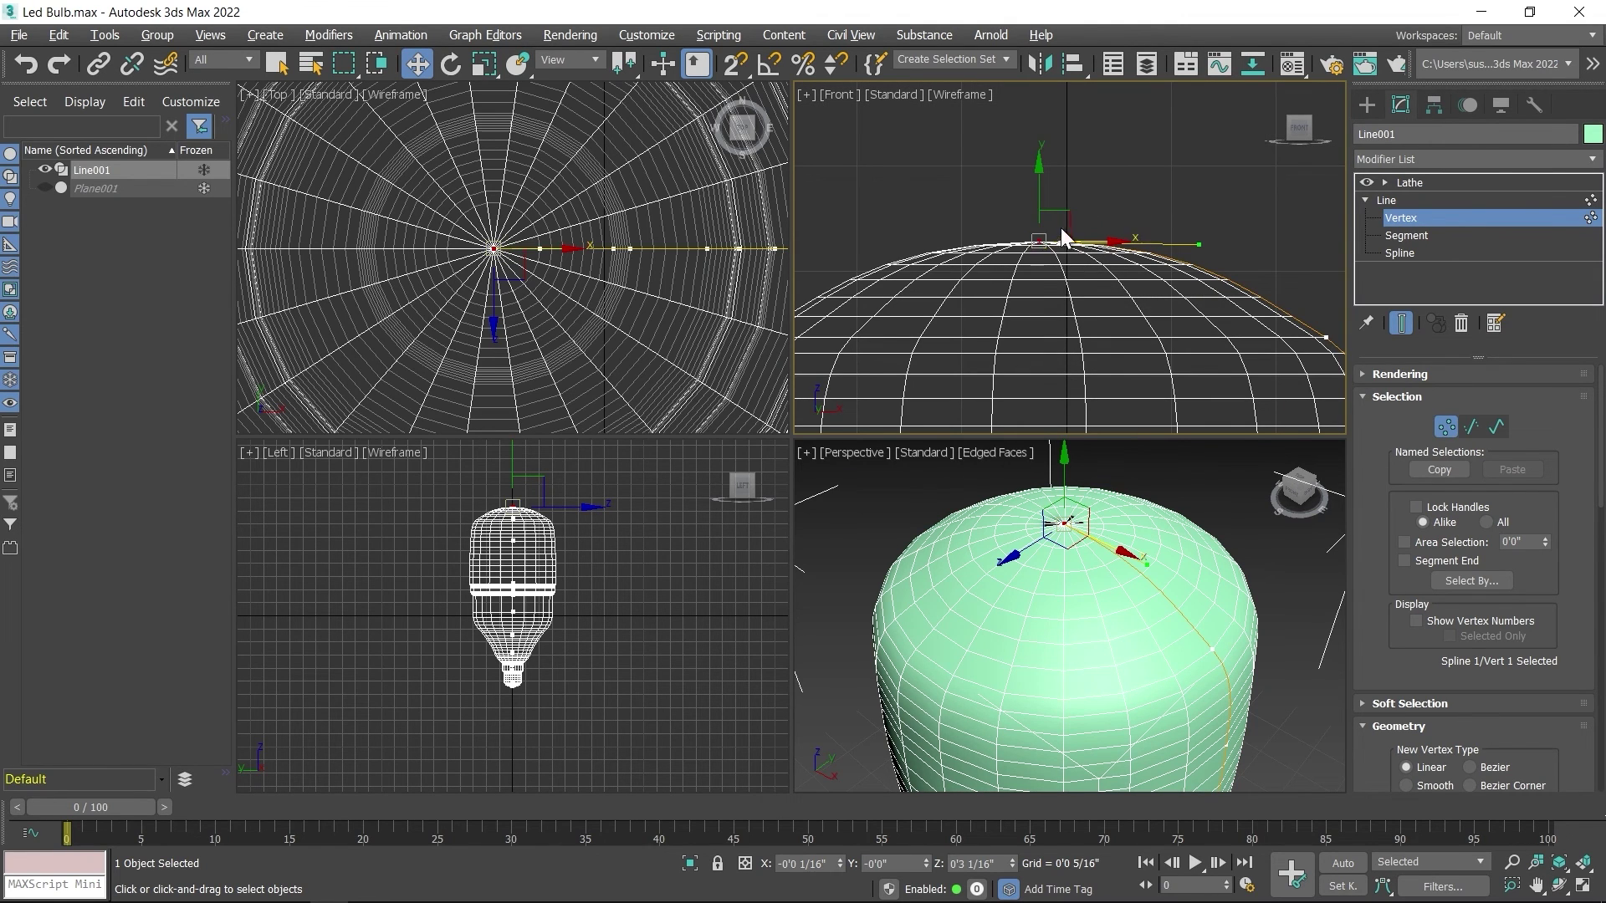
{"action": "scroll", "coordinate": [578, 240], "scroll_direction": "up", "scroll_amount": 3}
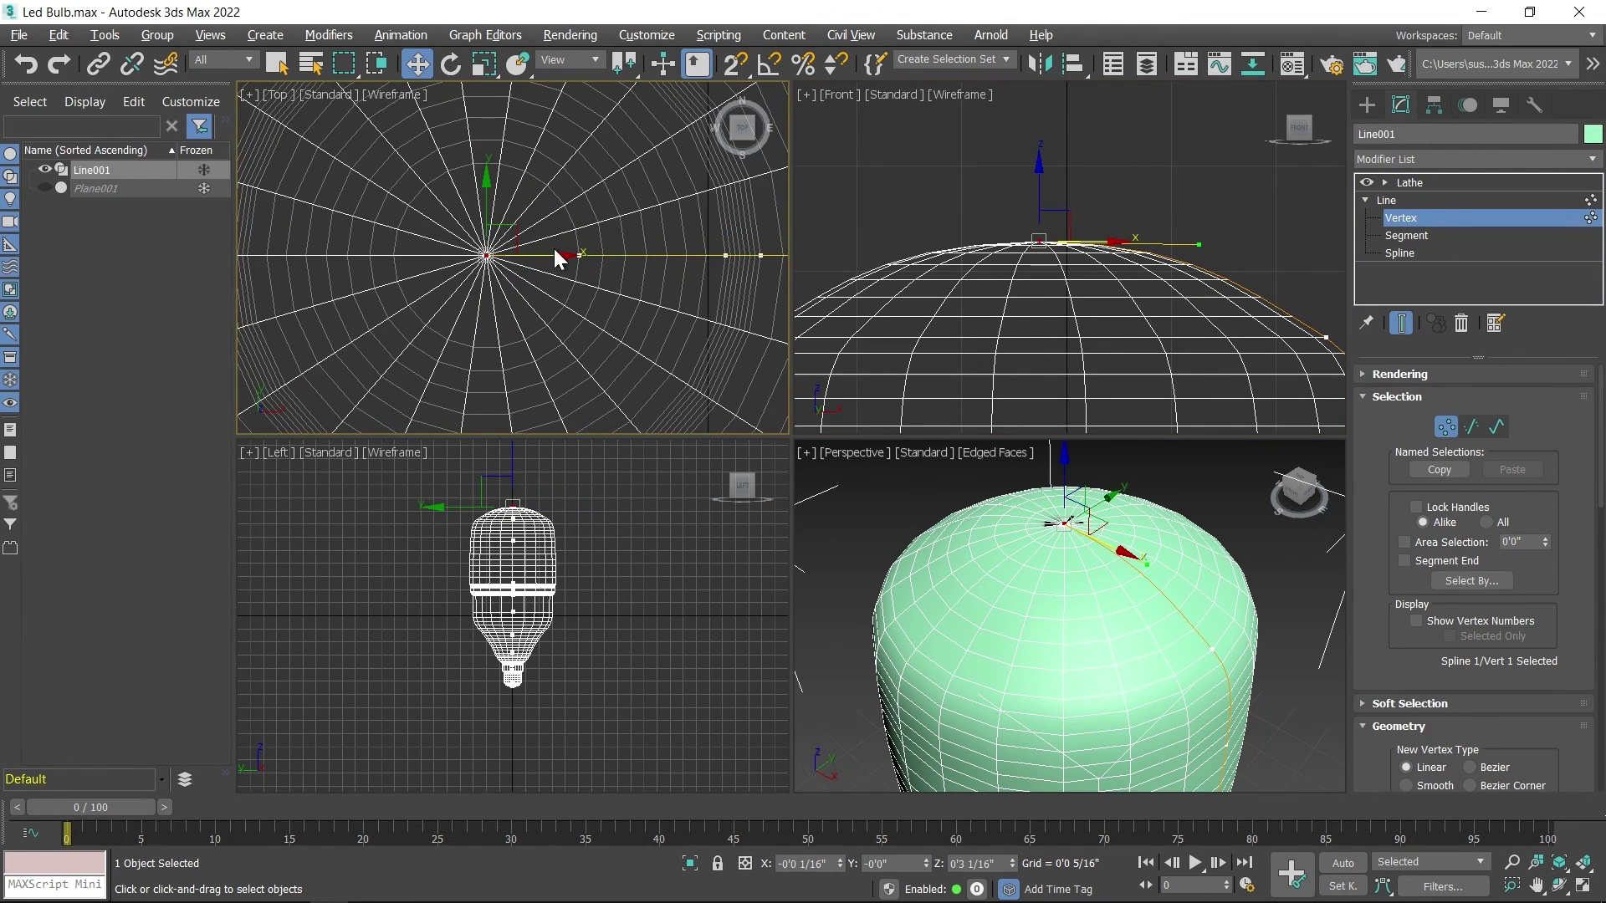
{"action": "middle_click_drag", "start_coordinate": [549, 249], "coordinate": [594, 267]}
{"action": "left_click_drag", "start_coordinate": [599, 273], "coordinate": [594, 273]}
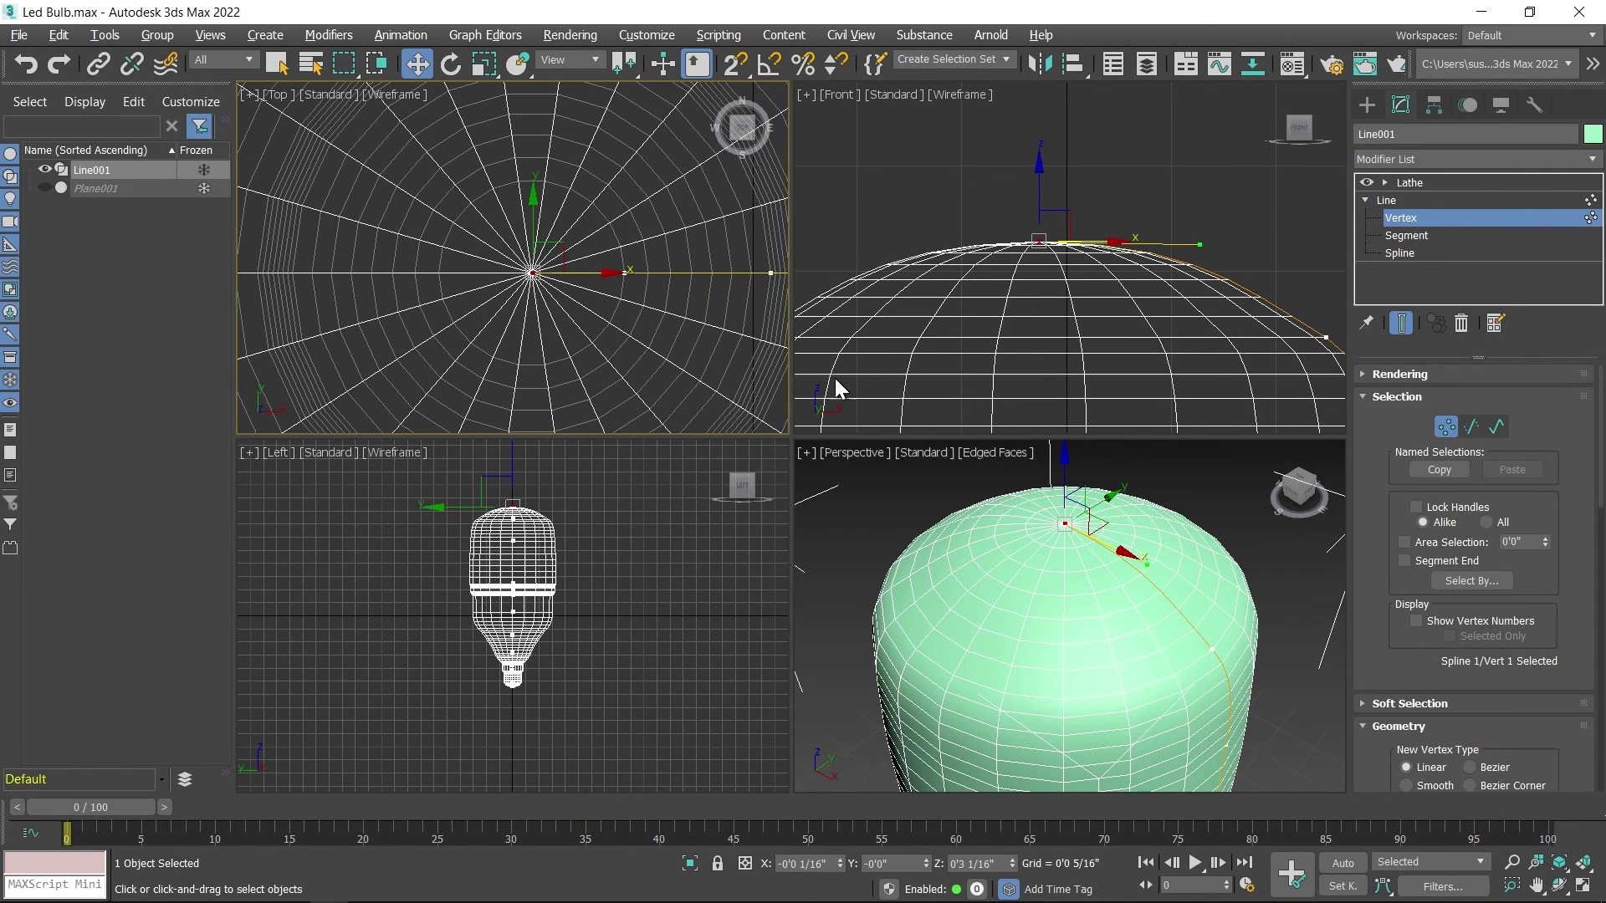
{"action": "mouse_move", "coordinate": [1106, 586]}
{"action": "middle_mouse_down", "text": "alt"}
{"action": "mouse_move", "coordinate": [1122, 638]}
{"action": "mouse_move", "coordinate": [1137, 574]}
{"action": "mouse_move", "coordinate": [1176, 591]}
{"action": "mouse_move", "coordinate": [1126, 581]}
{"action": "middle_mouse_up", "text": "alt"}
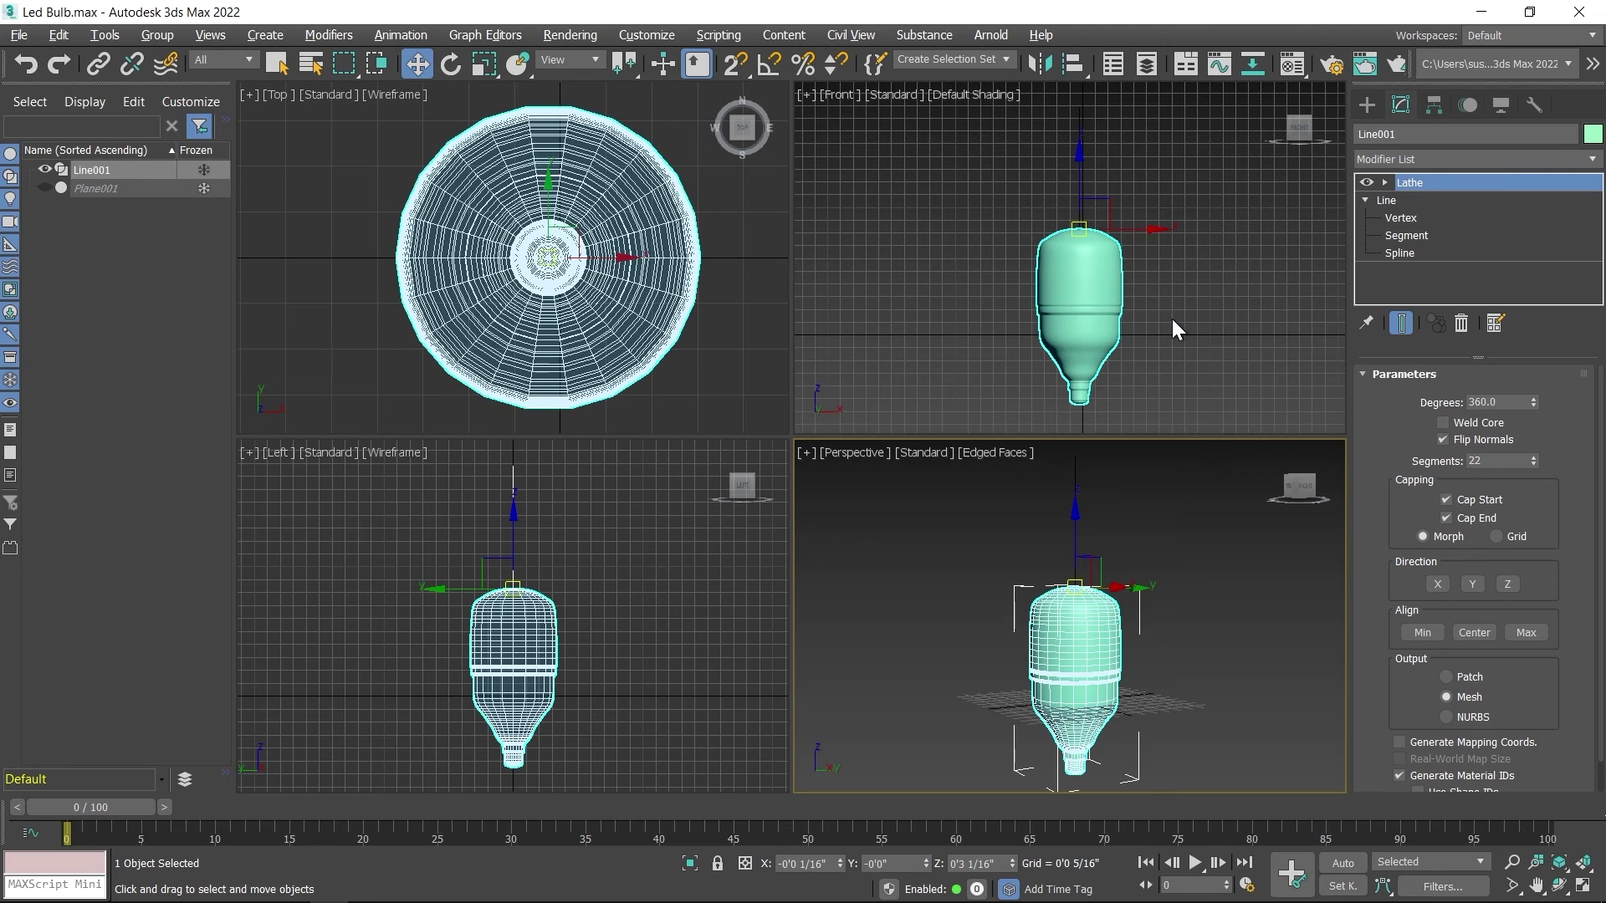
Select the Lathe's Axis sub-object and shift it left to widen the bulb.
{"action": "left_click", "coordinate": [1387, 179]}
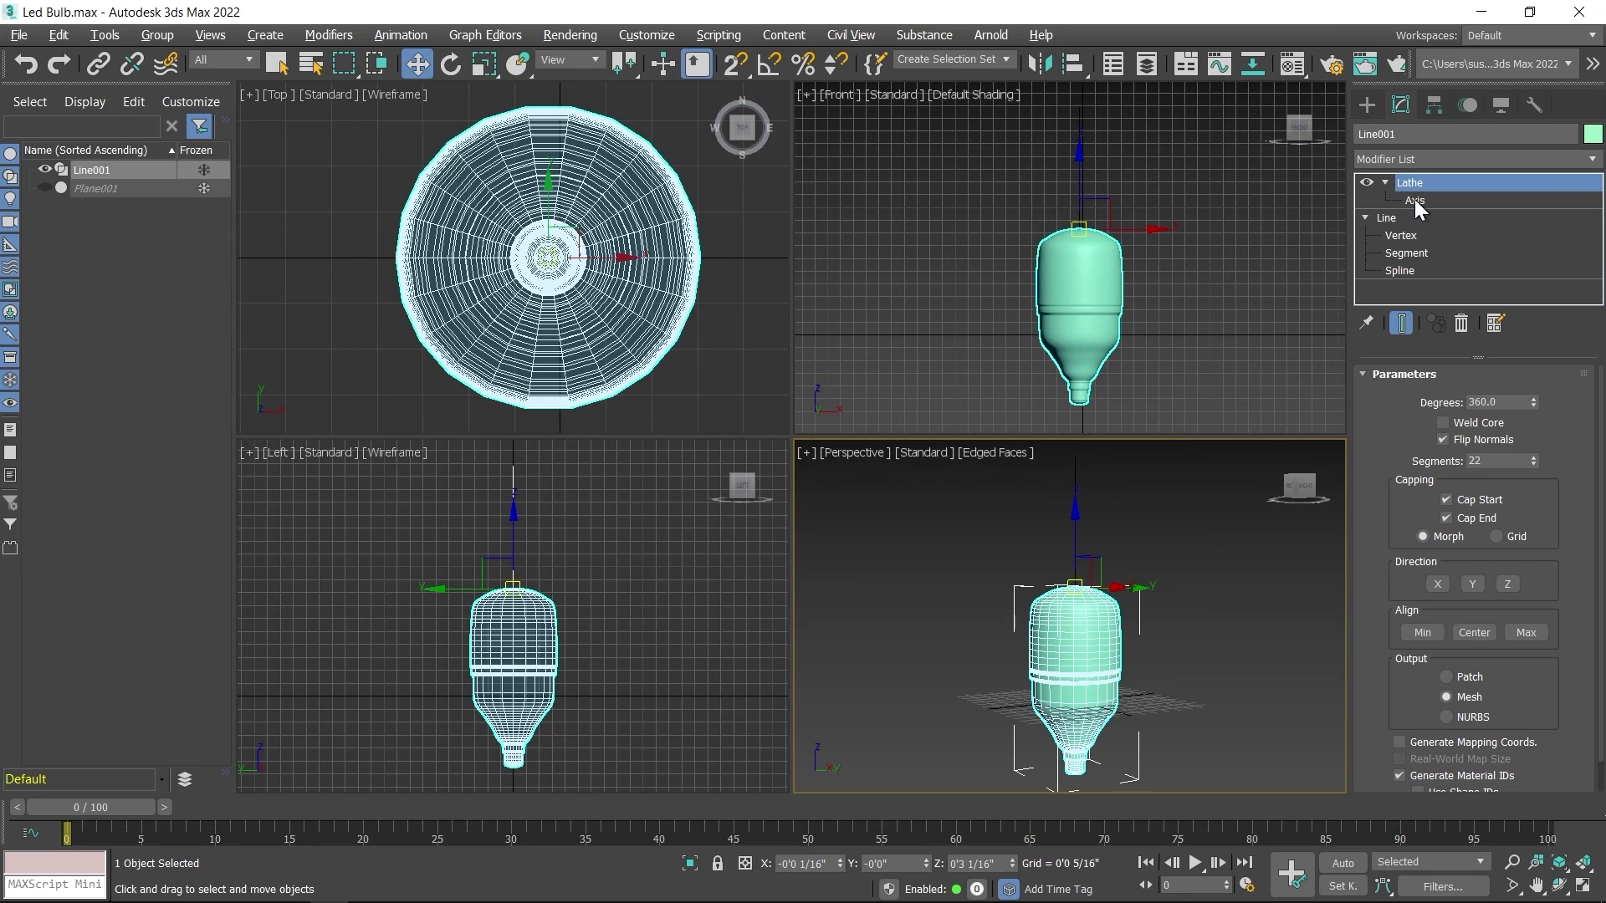
{"action": "left_click", "coordinate": [1417, 200]}
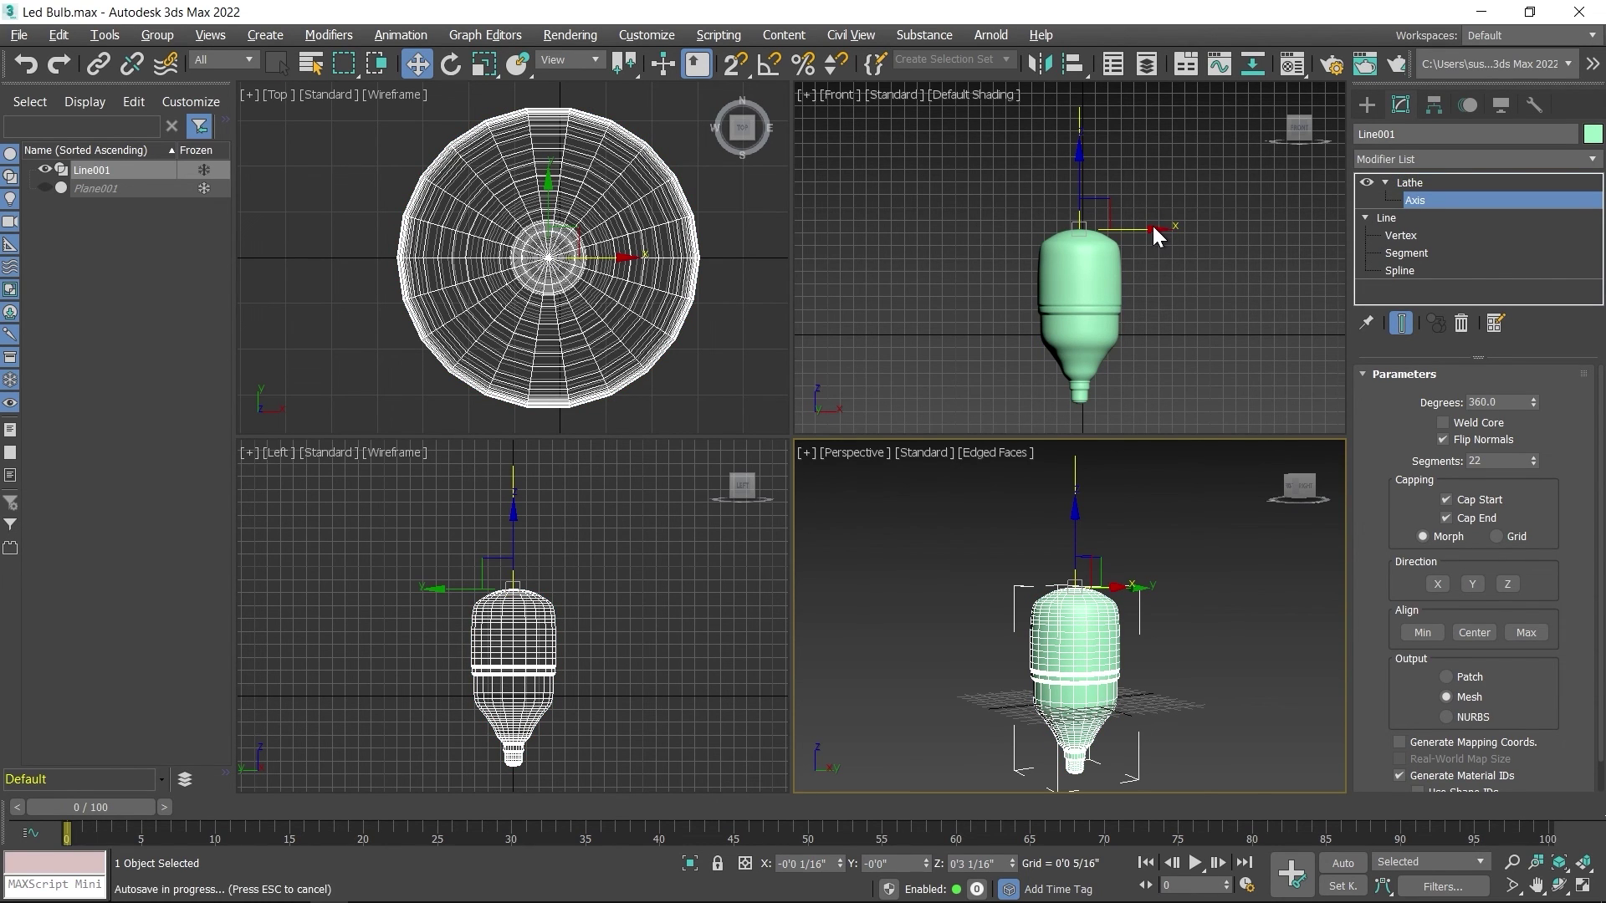
{"action": "mouse_move", "coordinate": [1157, 229]}
{"action": "left_mouse_down"}
{"action": "mouse_move", "coordinate": [1194, 230]}
{"action": "mouse_move", "coordinate": [1128, 229]}
{"action": "mouse_move", "coordinate": [1155, 239]}
{"action": "left_mouse_up"}
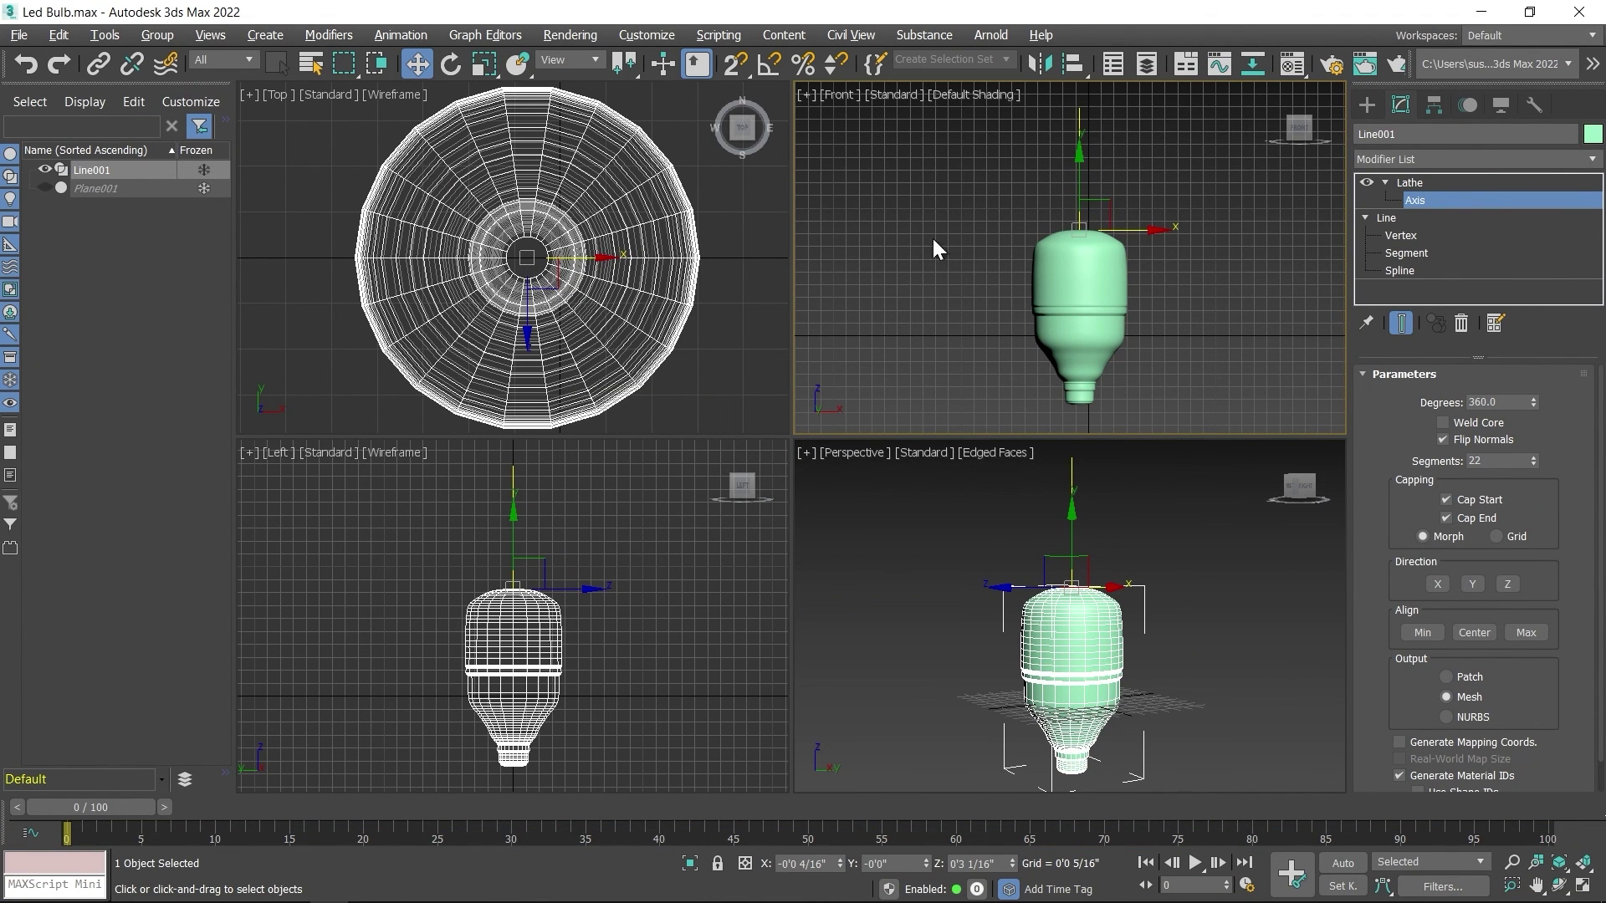
{"action": "left_click_drag", "start_coordinate": [1155, 230], "coordinate": [1132, 233]}
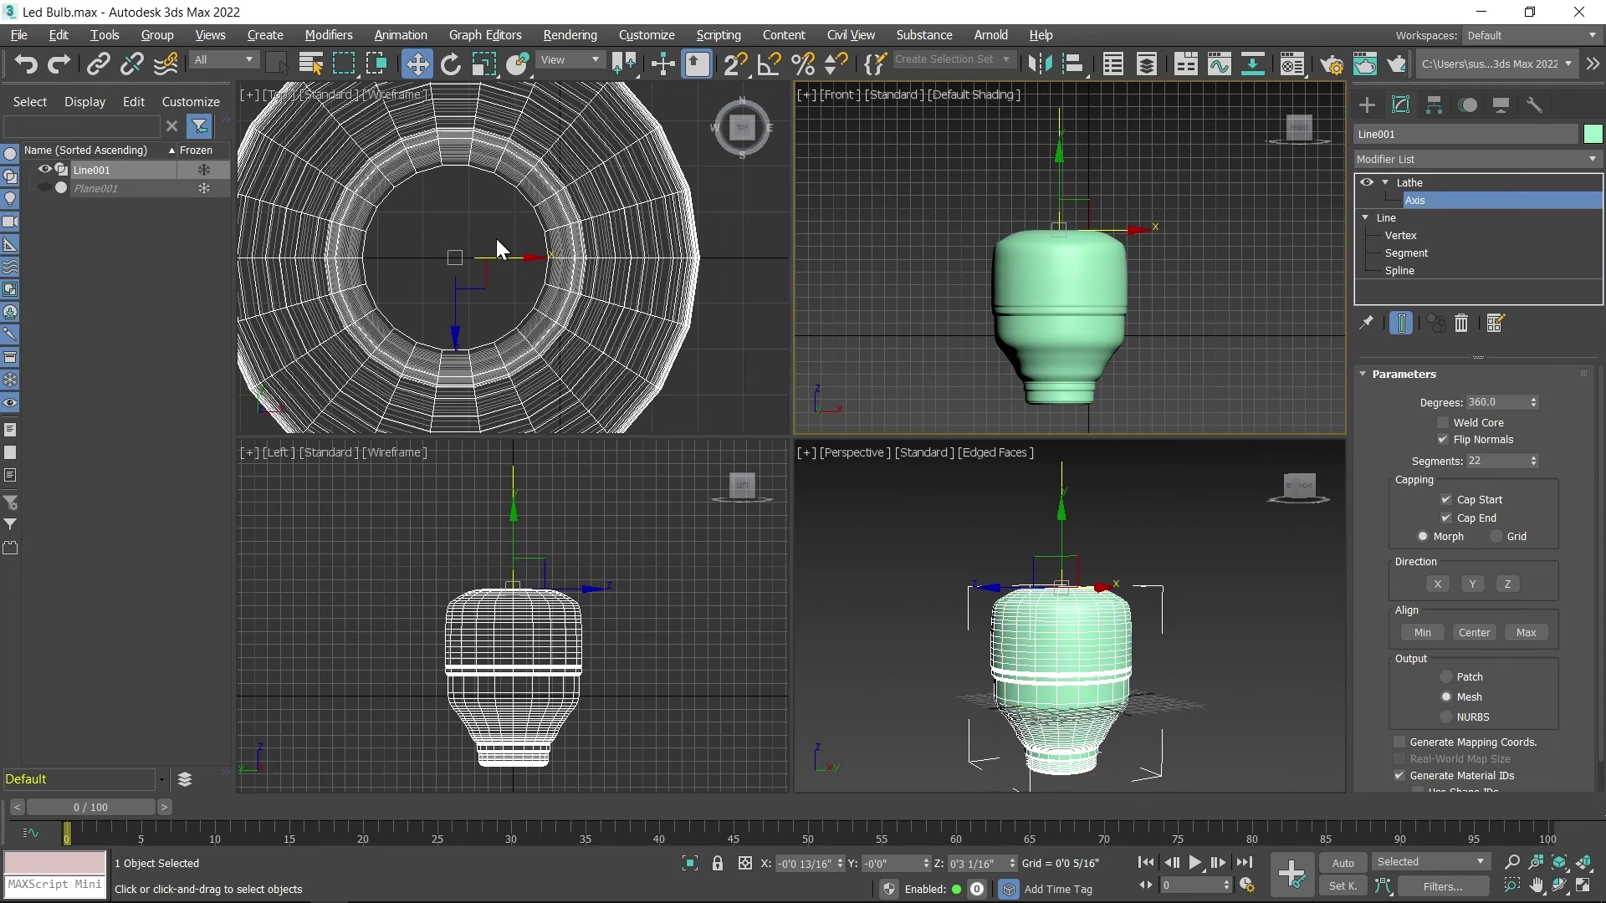
Move the Lathe axis back right to restore the slim bulb and inspect the closed dome.
{"action": "middle_click_drag", "start_coordinate": [1145, 493], "coordinate": [1186, 574], "text": "alt"}
{"action": "middle_click_drag", "start_coordinate": [1146, 242], "coordinate": [1181, 262]}
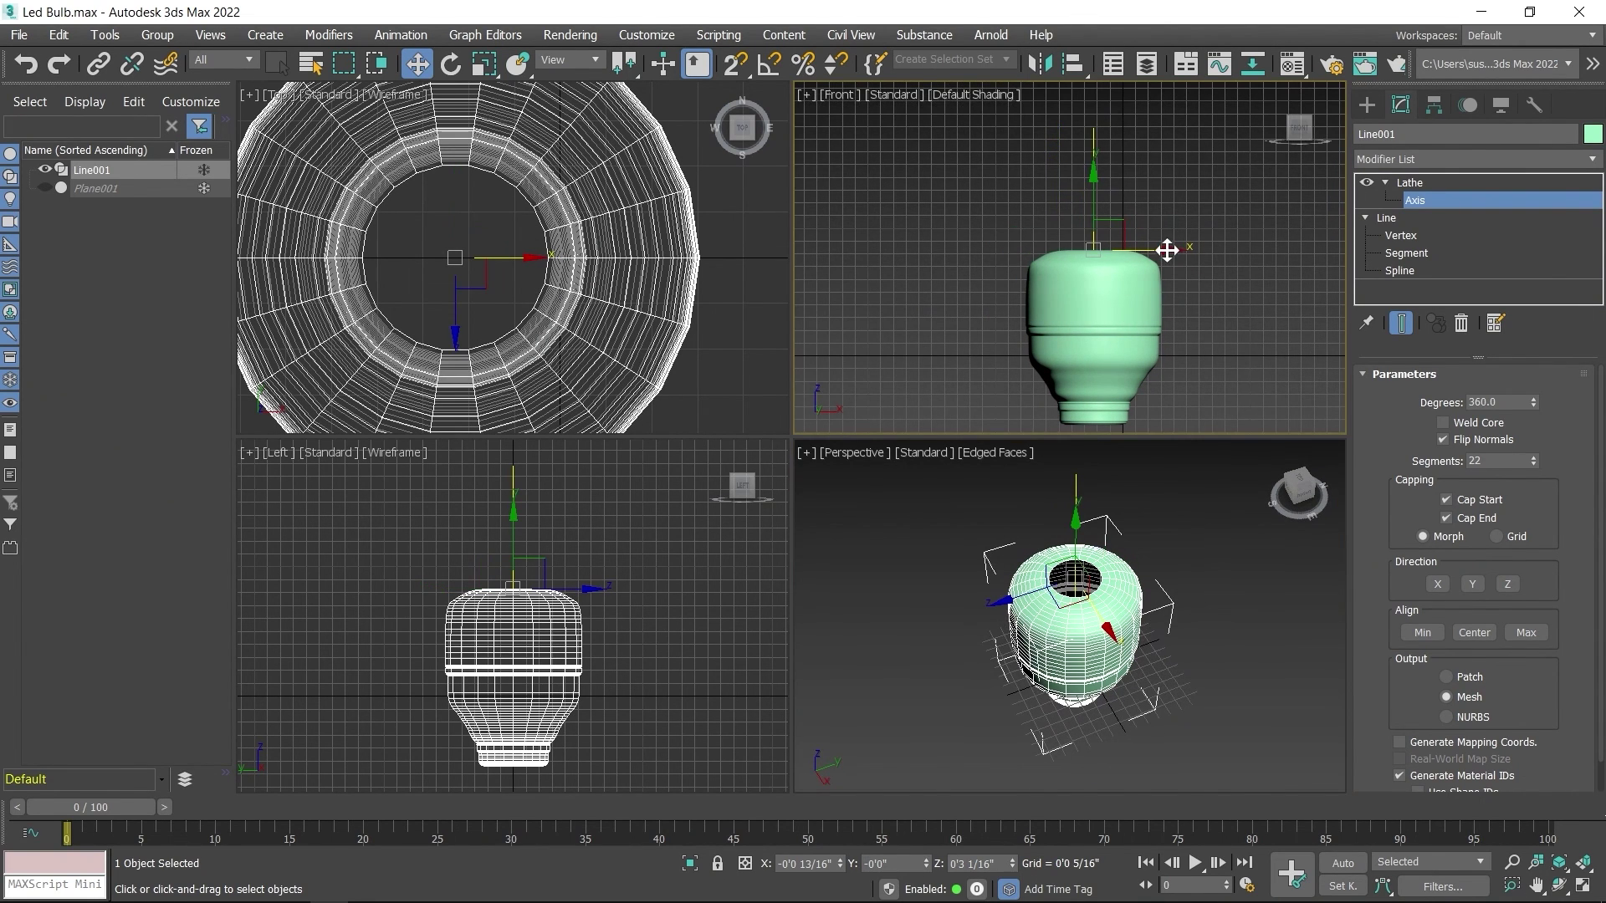
{"action": "left_click_drag", "start_coordinate": [1167, 248], "coordinate": [1192, 258]}
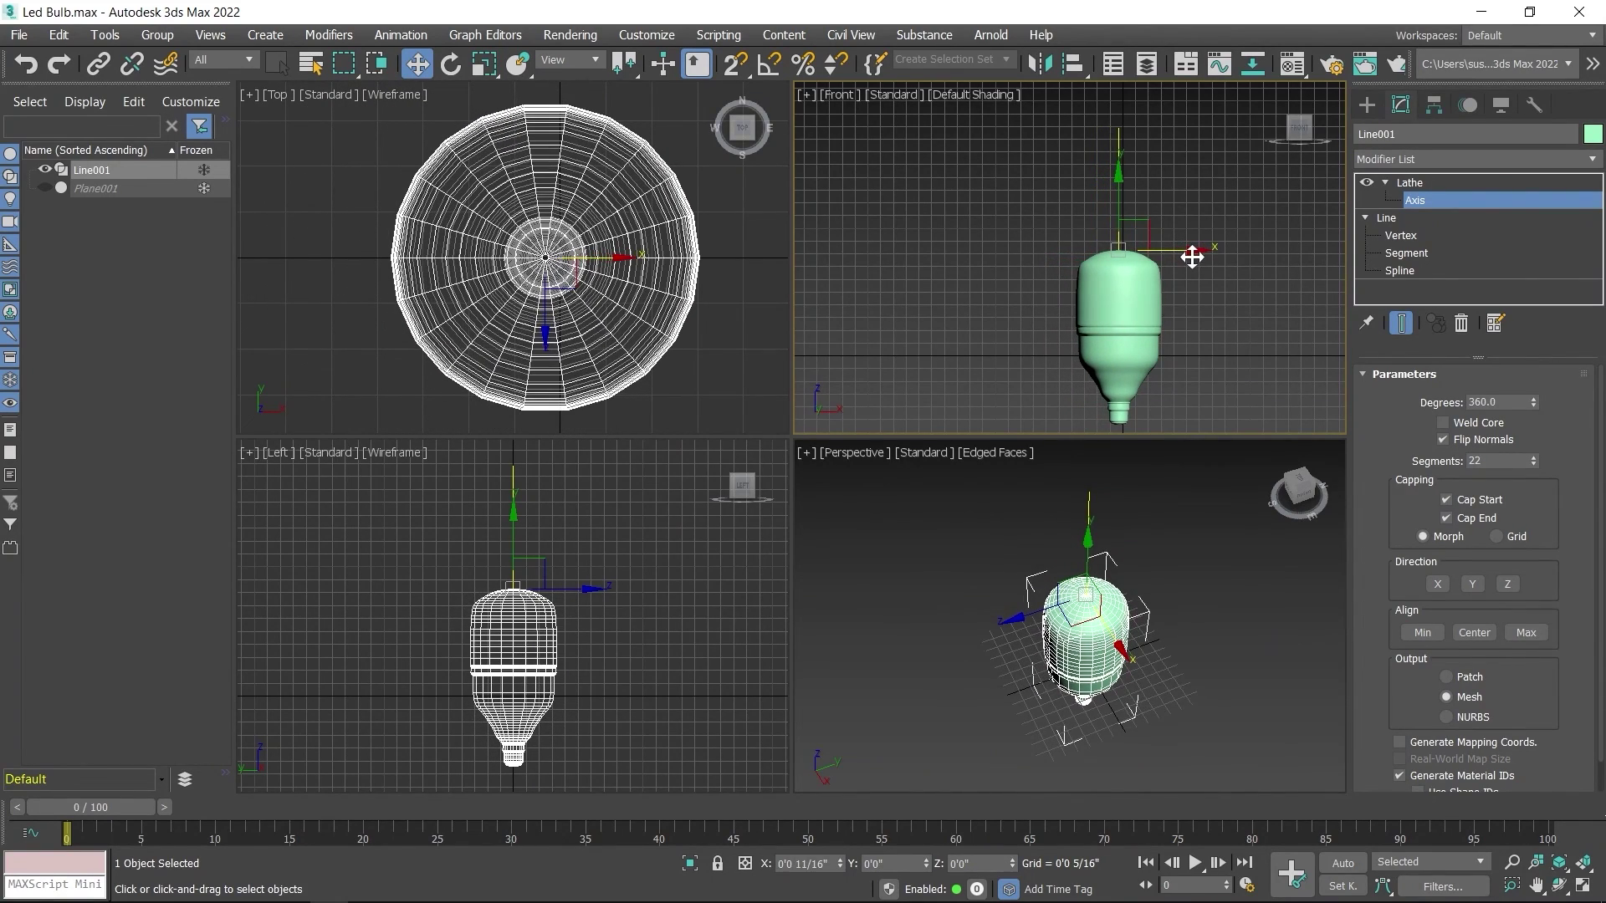
{"action": "middle_click_drag", "start_coordinate": [1136, 605], "coordinate": [1109, 573], "text": "alt"}
{"action": "scroll", "coordinate": [1108, 573], "scroll_direction": "up", "scroll_amount": 3}
{"action": "middle_click_drag", "start_coordinate": [1111, 491], "coordinate": [1046, 512], "text": "alt"}
{"action": "key", "text": "alt+w"}
{"action": "scroll", "coordinate": [1075, 649], "scroll_direction": "down", "scroll_amount": 5}
{"action": "scroll", "coordinate": [1064, 575], "scroll_direction": "up", "scroll_amount": 4}
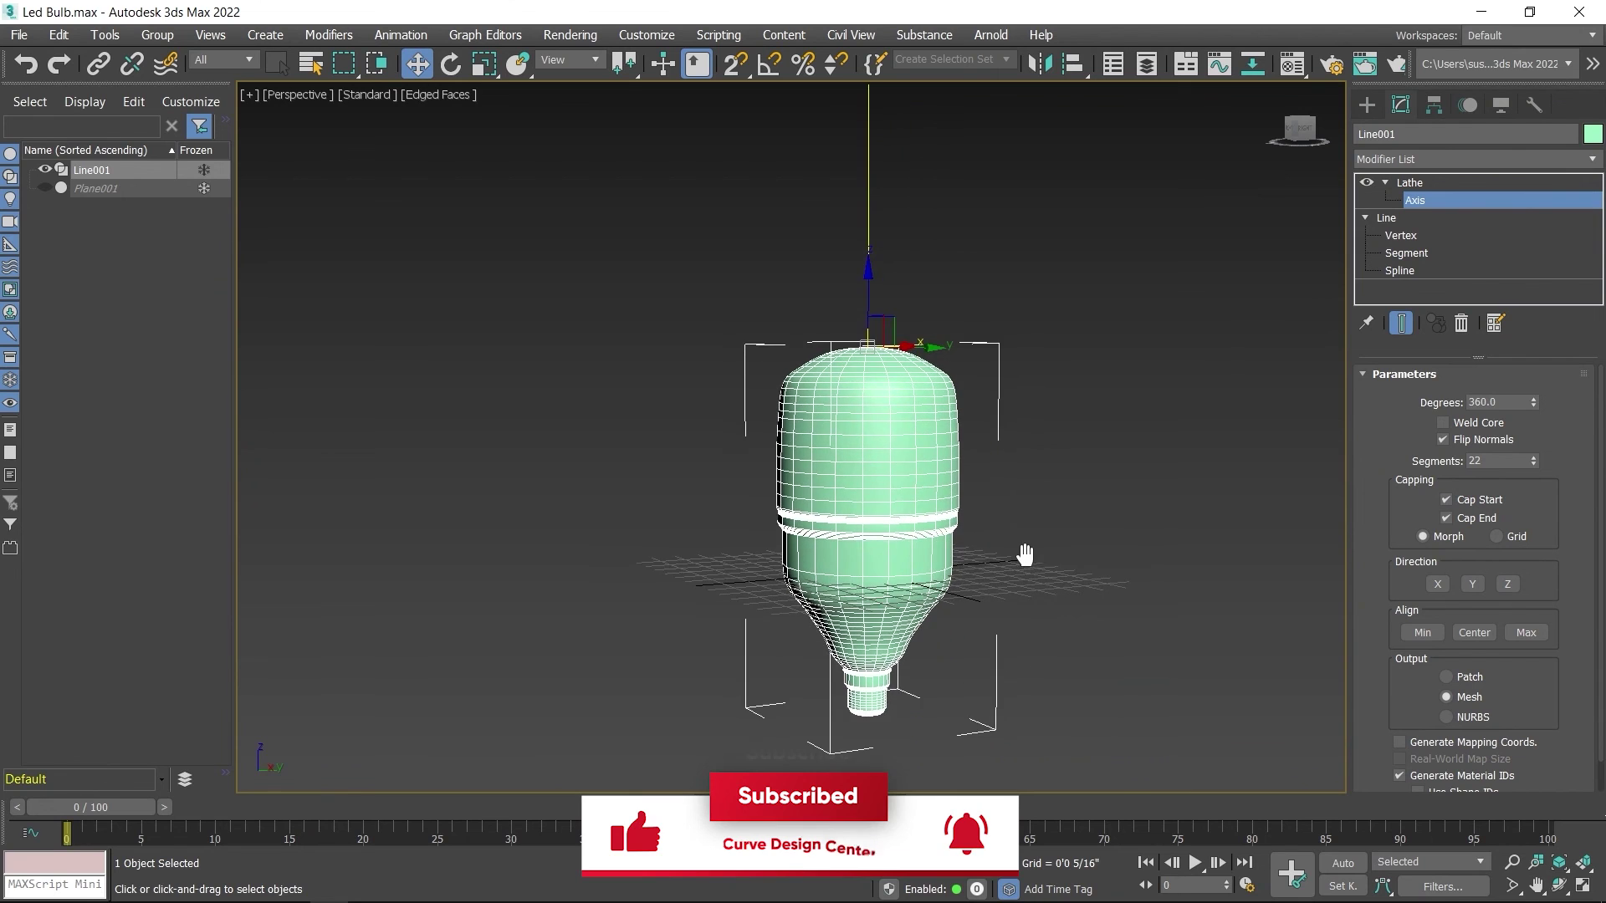
{"action": "middle_click_drag", "start_coordinate": [1068, 566], "coordinate": [1017, 585], "text": "alt"}
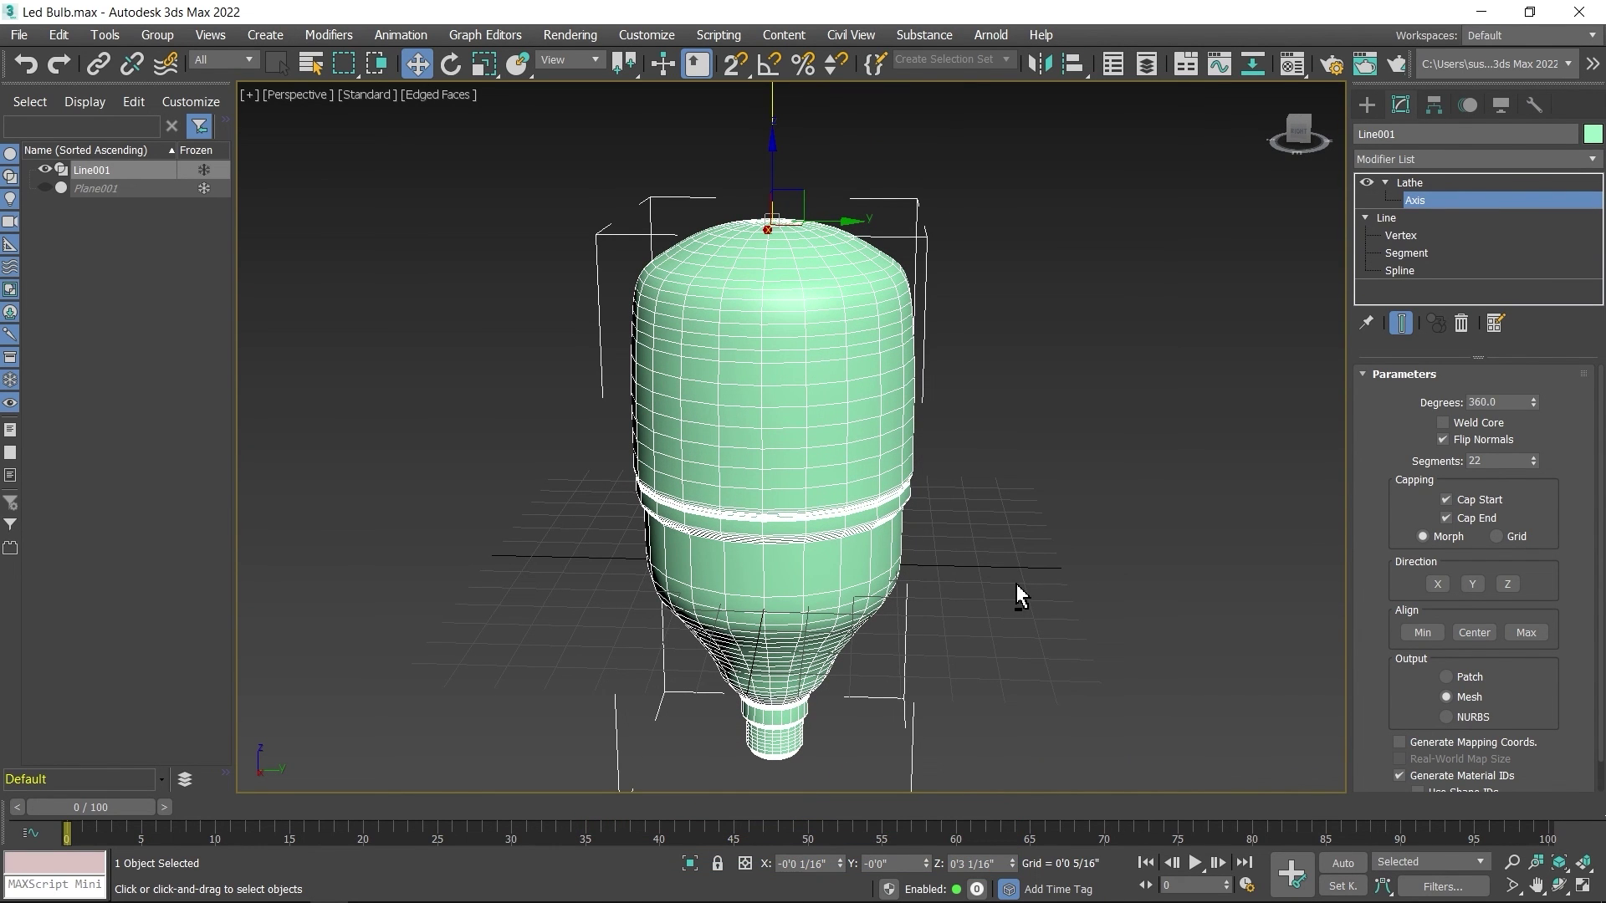